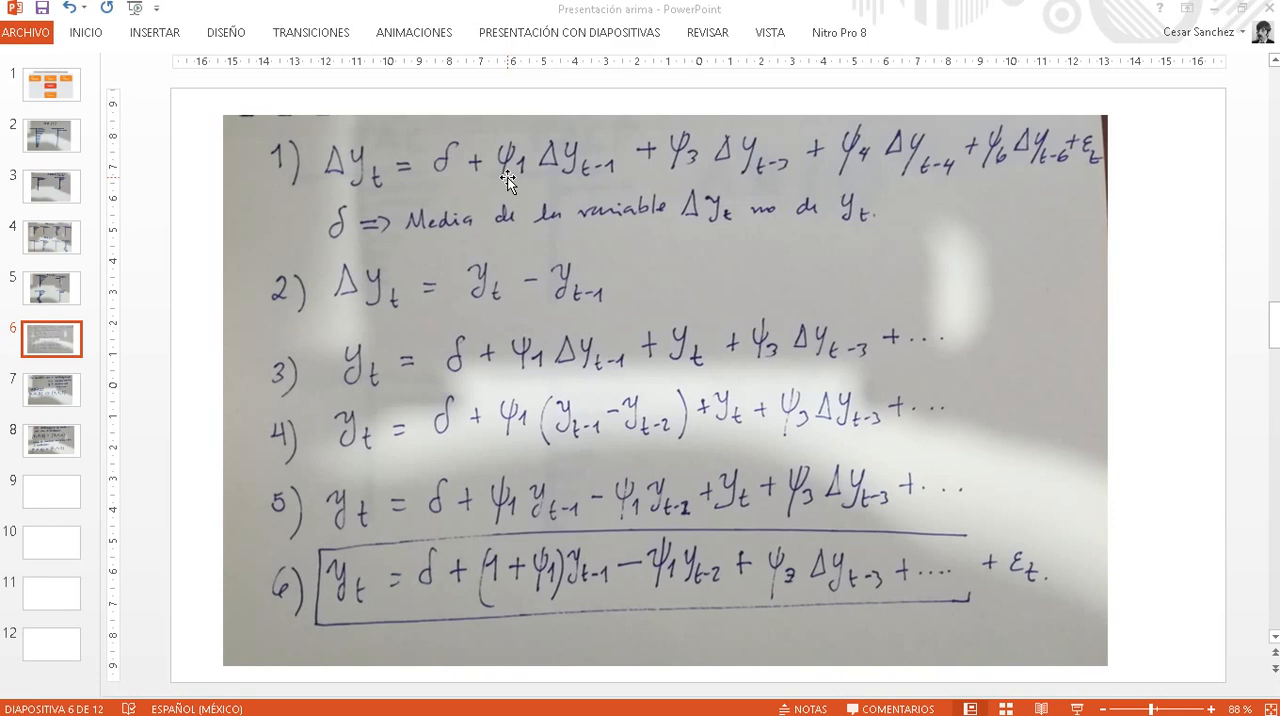
# - Switch from the presentation to EViews with the Duran Arima example PDF open in Acrobat beside it
pyautogui.hotkey('alt', 'Tab')
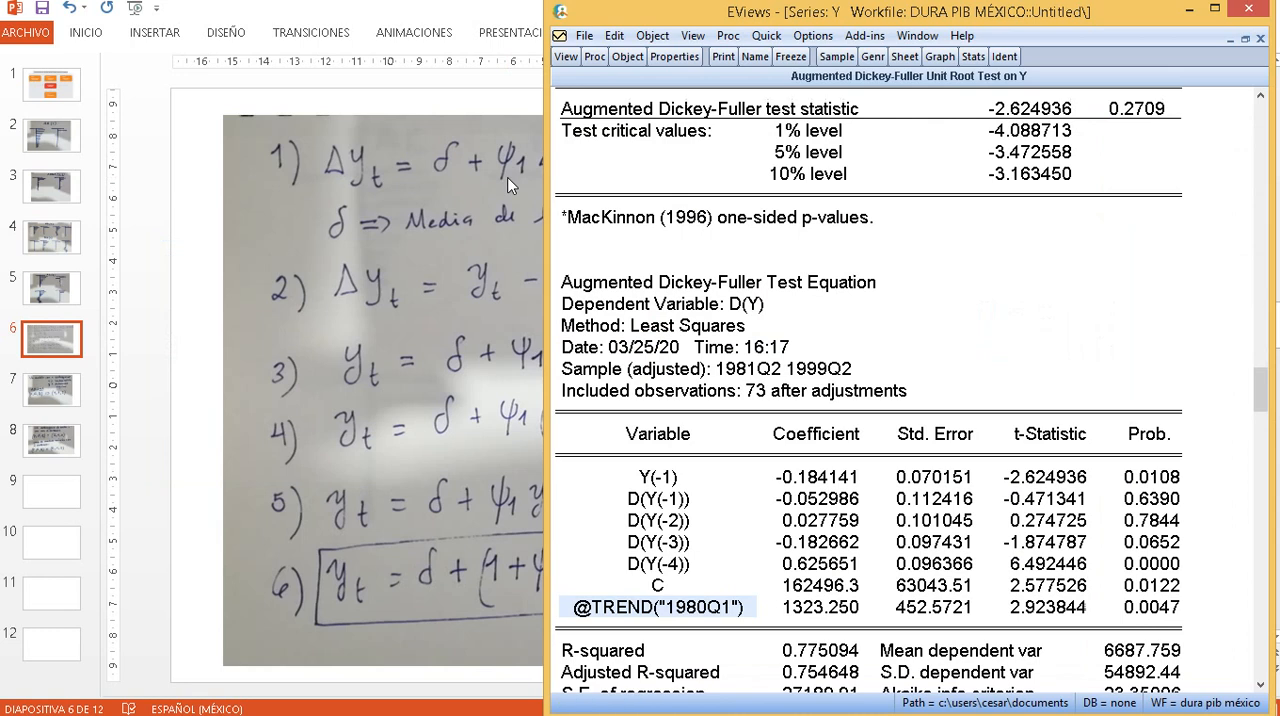
pyautogui.hotkey('alt', 'Tab')
pyautogui.hotkey('alt', 'Tab')
pyautogui.hotkey('alt', 'Tab')
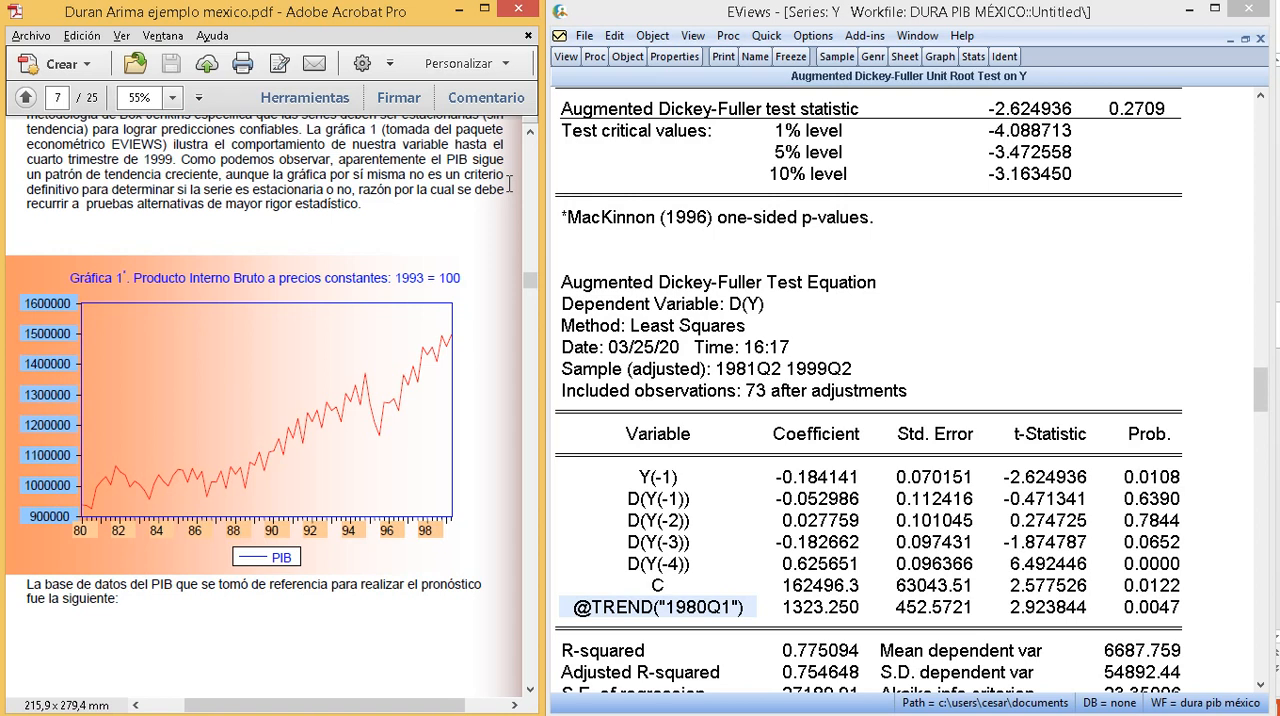
# - Examine the Augmented Dickey-Fuller output for Y: the test statistic, the lagged difference terms and the probability
pyautogui.click(1046, 484)
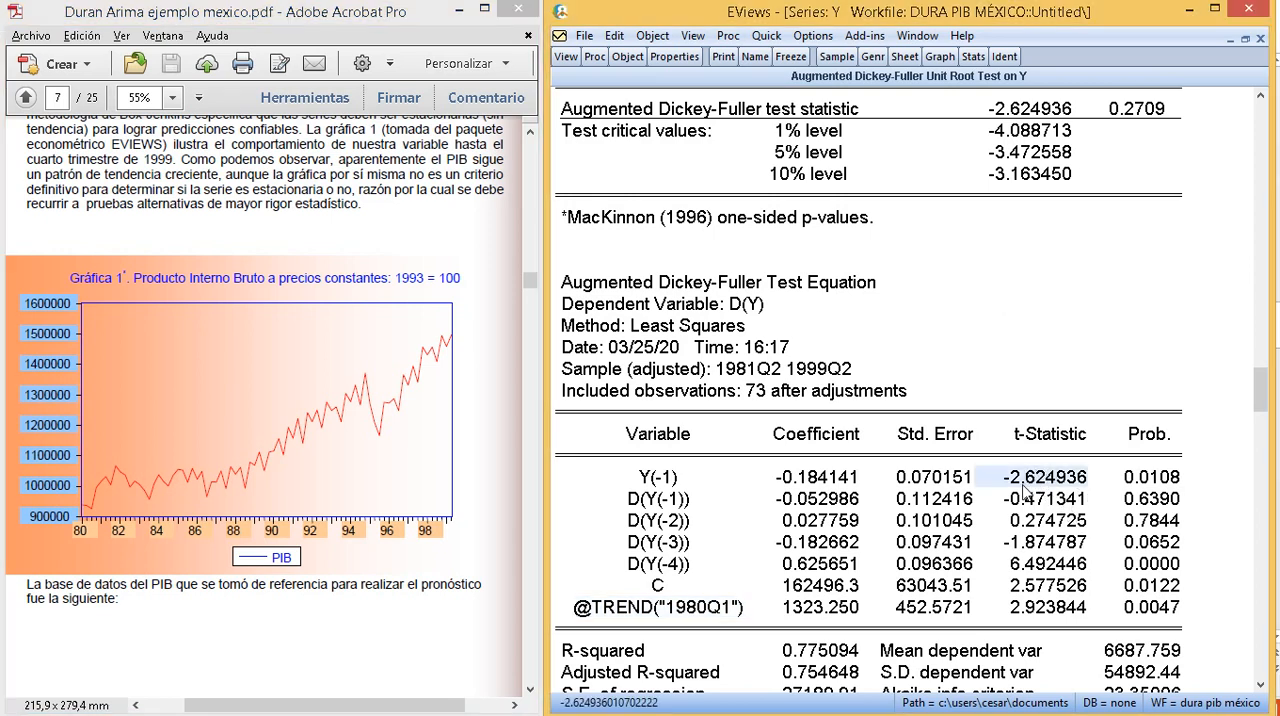
pyautogui.click(1027, 116)
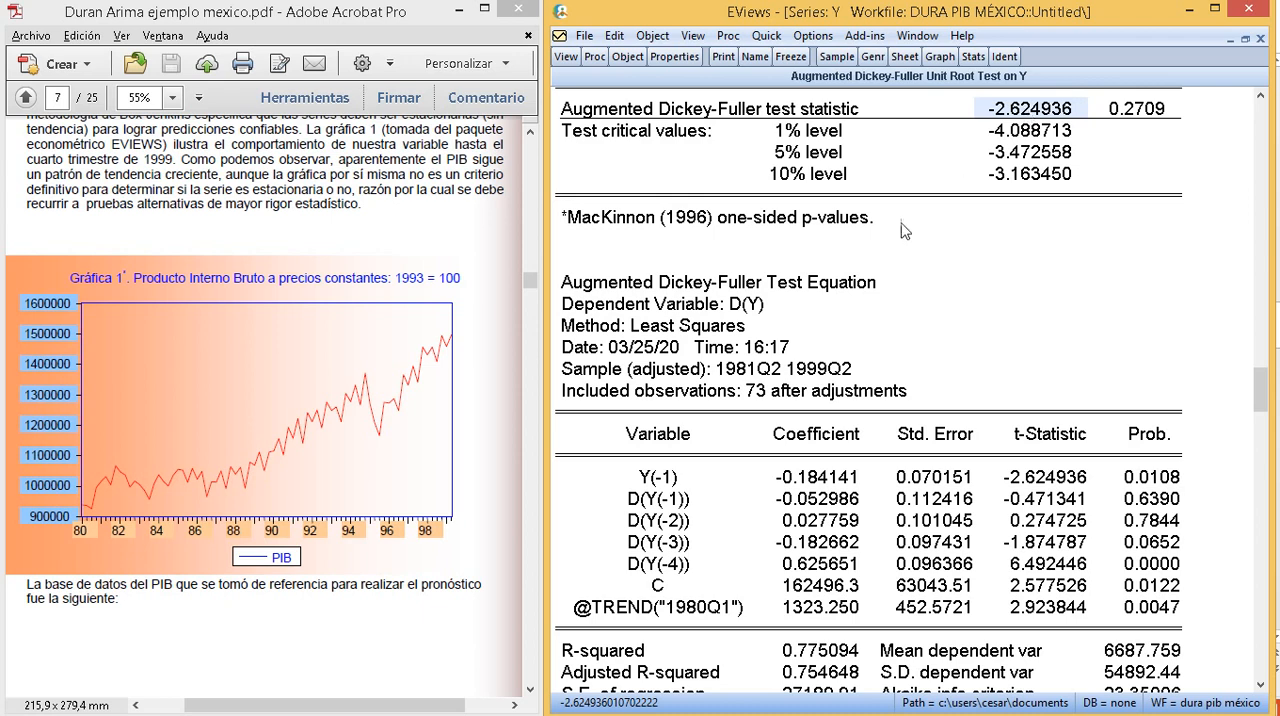
pyautogui.click(640, 505)
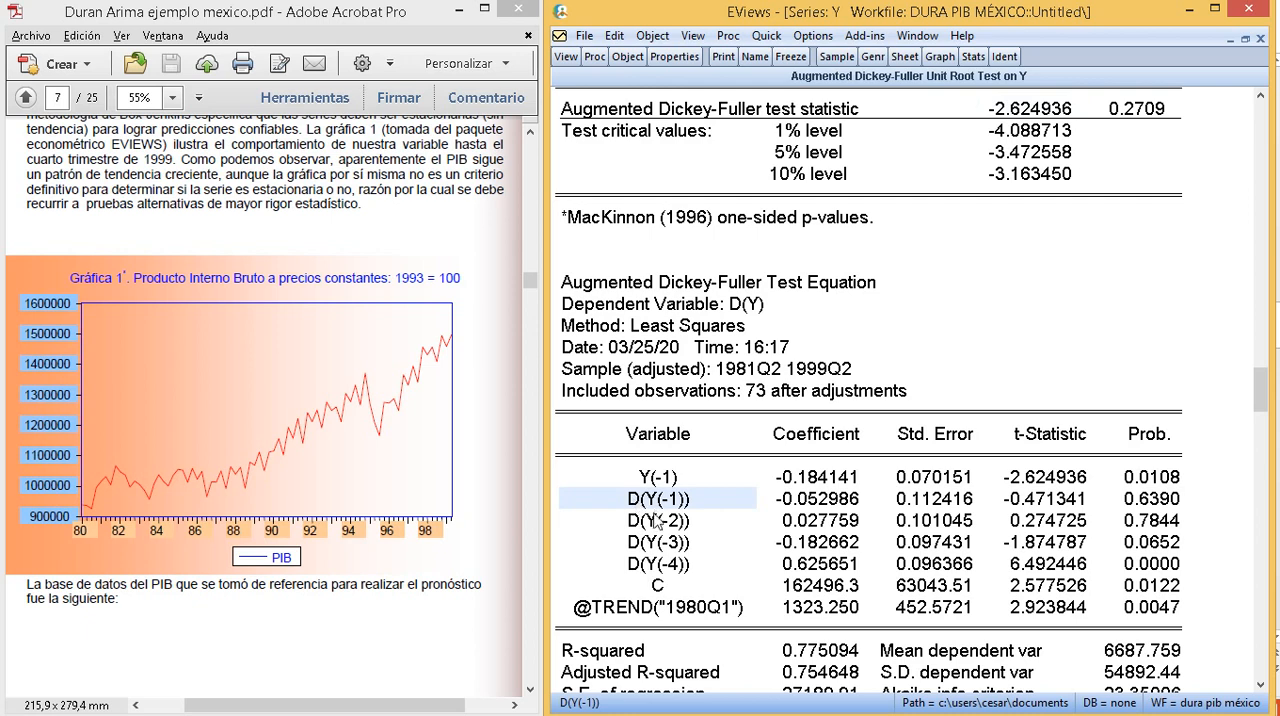
pyautogui.click(645, 525)
pyautogui.click(642, 548)
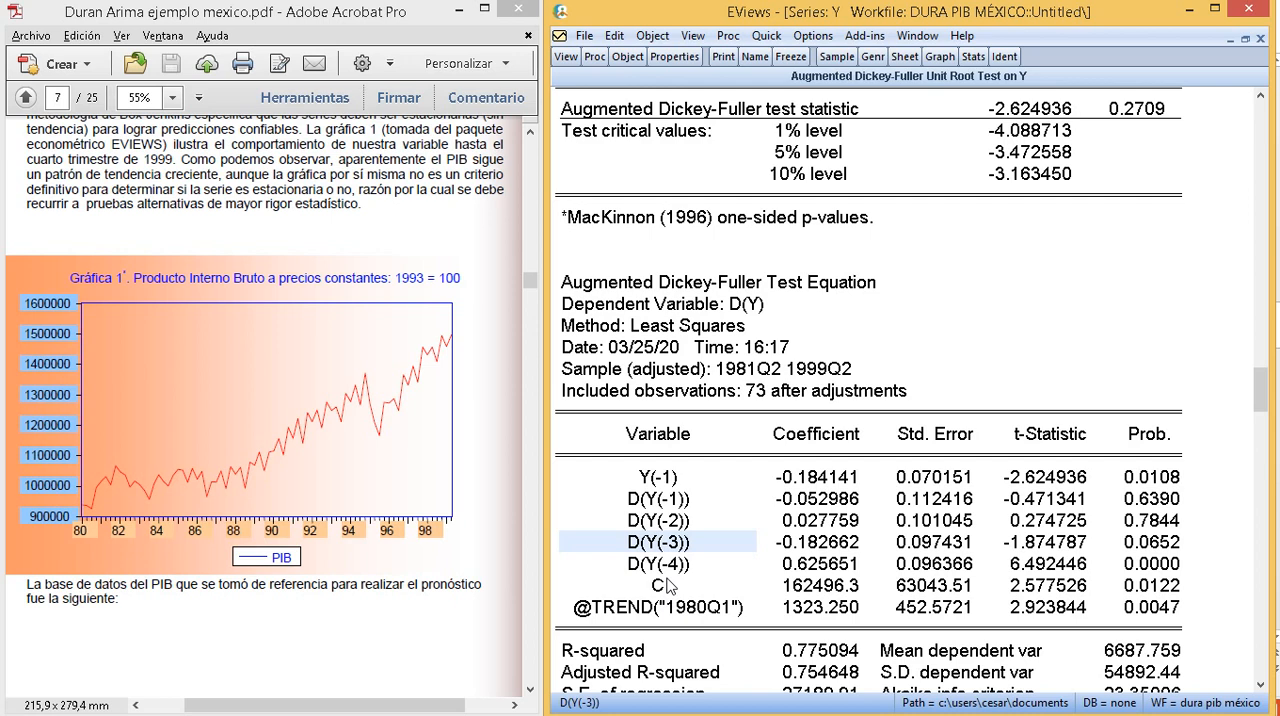
pyautogui.scroll(2, 955, 378)
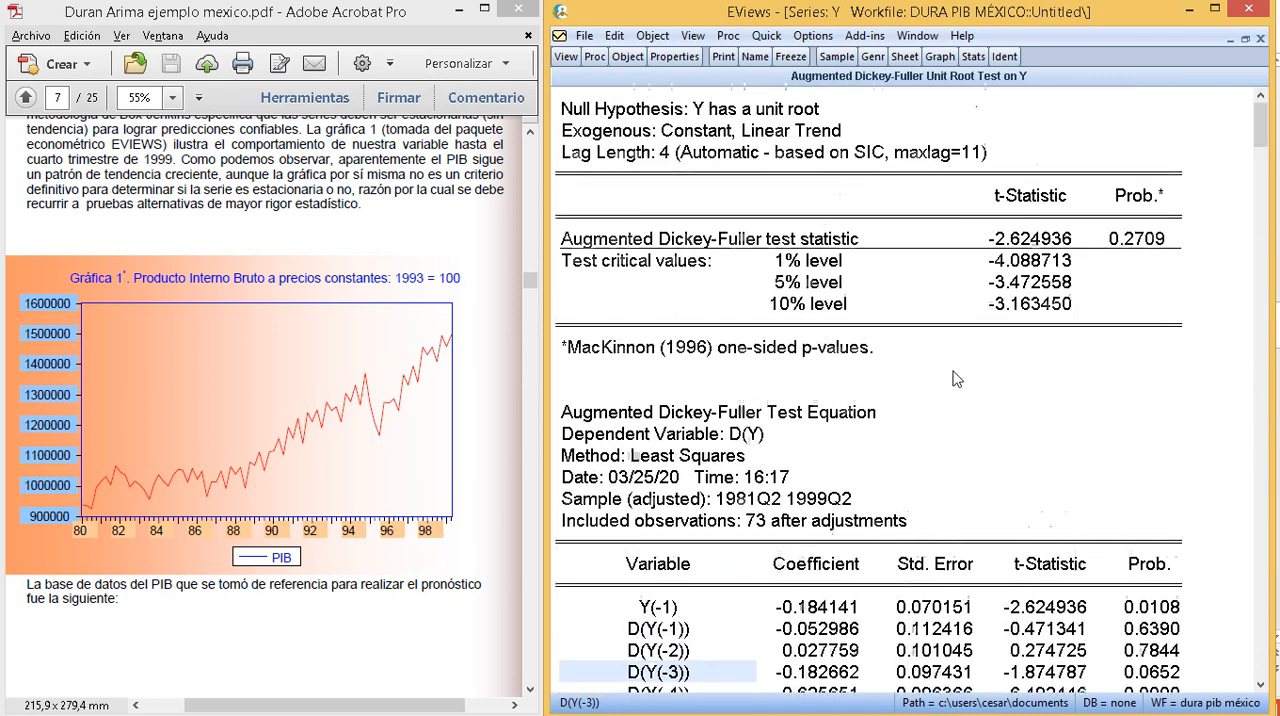
pyautogui.click(1148, 243)
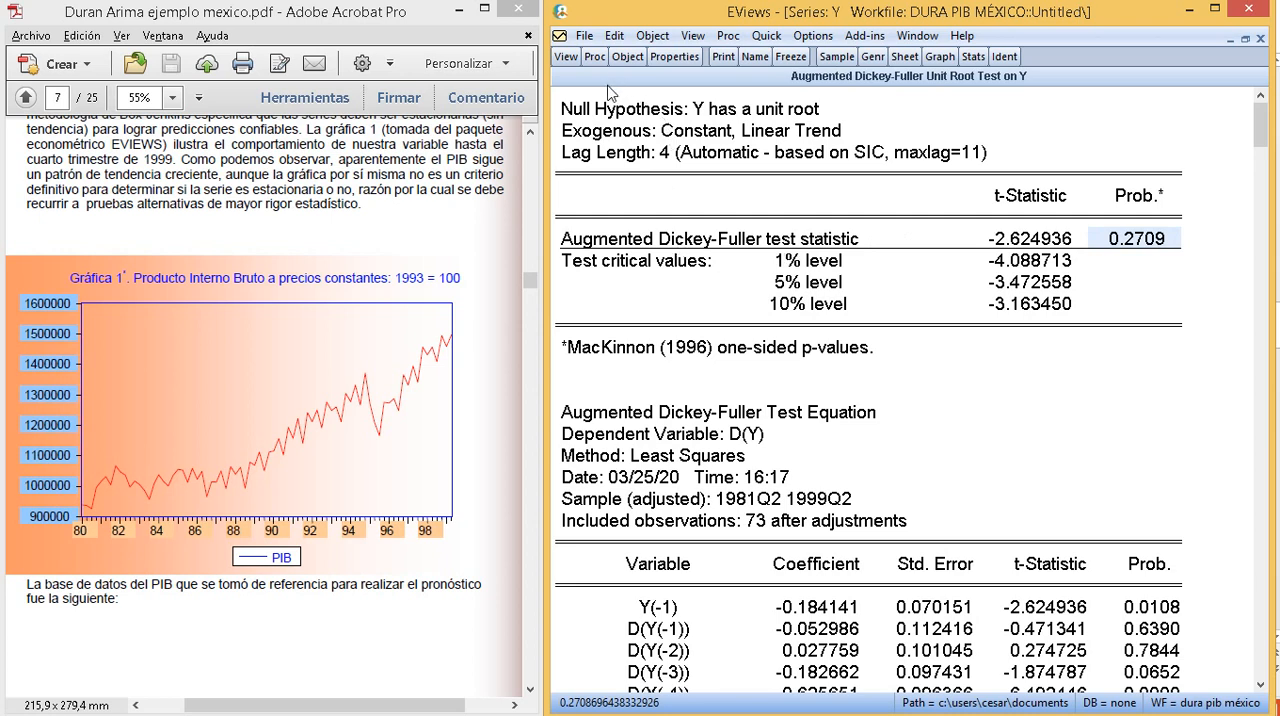
# - Display the series Y as a graph with the default graph options
pyautogui.click(566, 57)
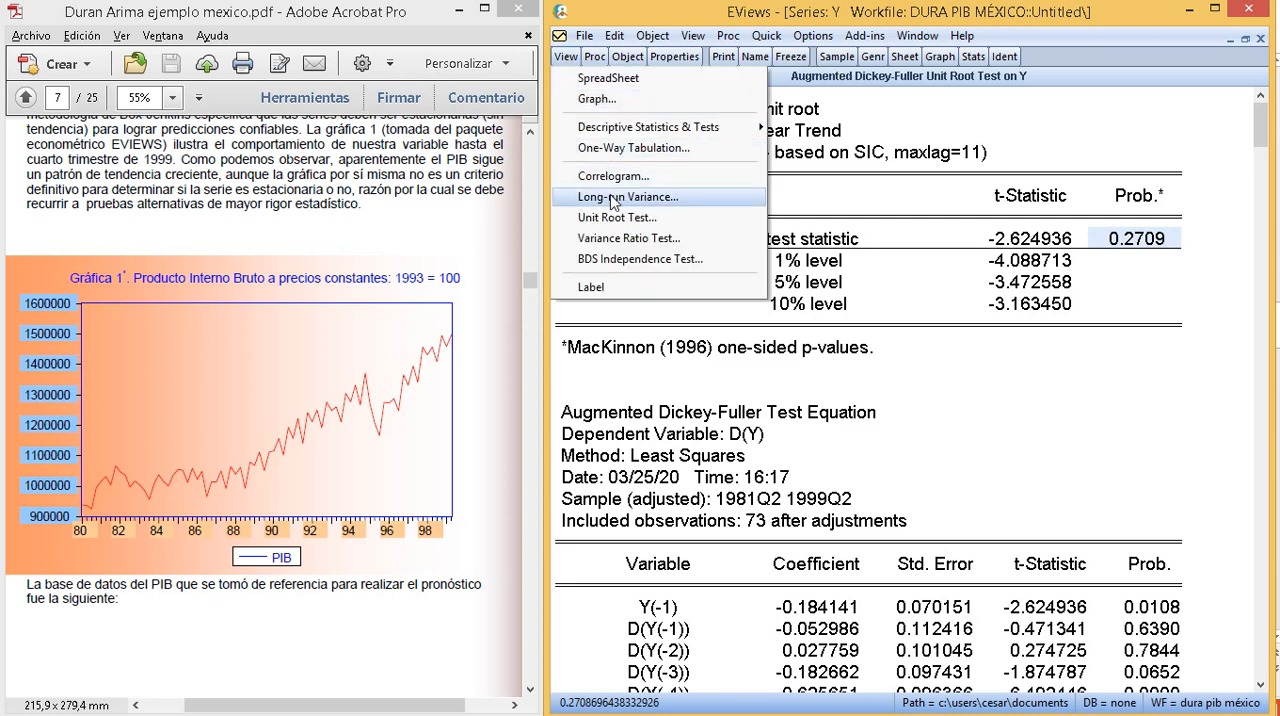
pyautogui.click(621, 103)
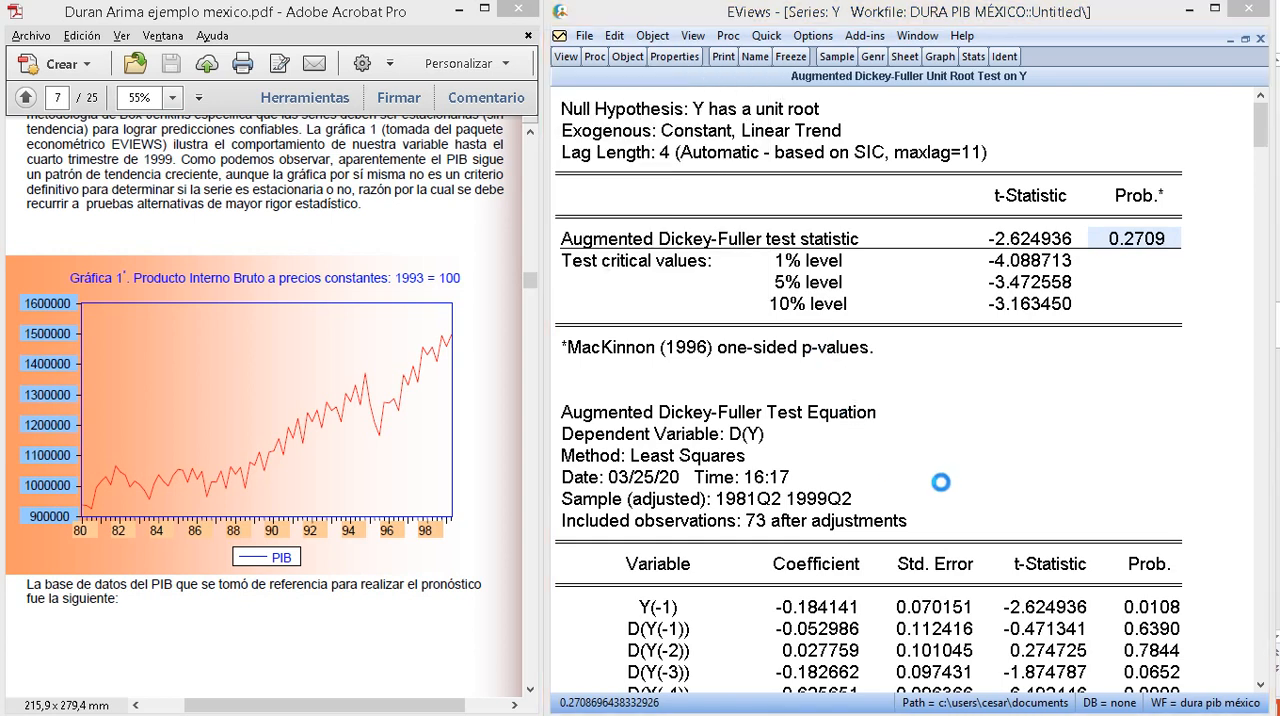
pyautogui.click(1058, 536)
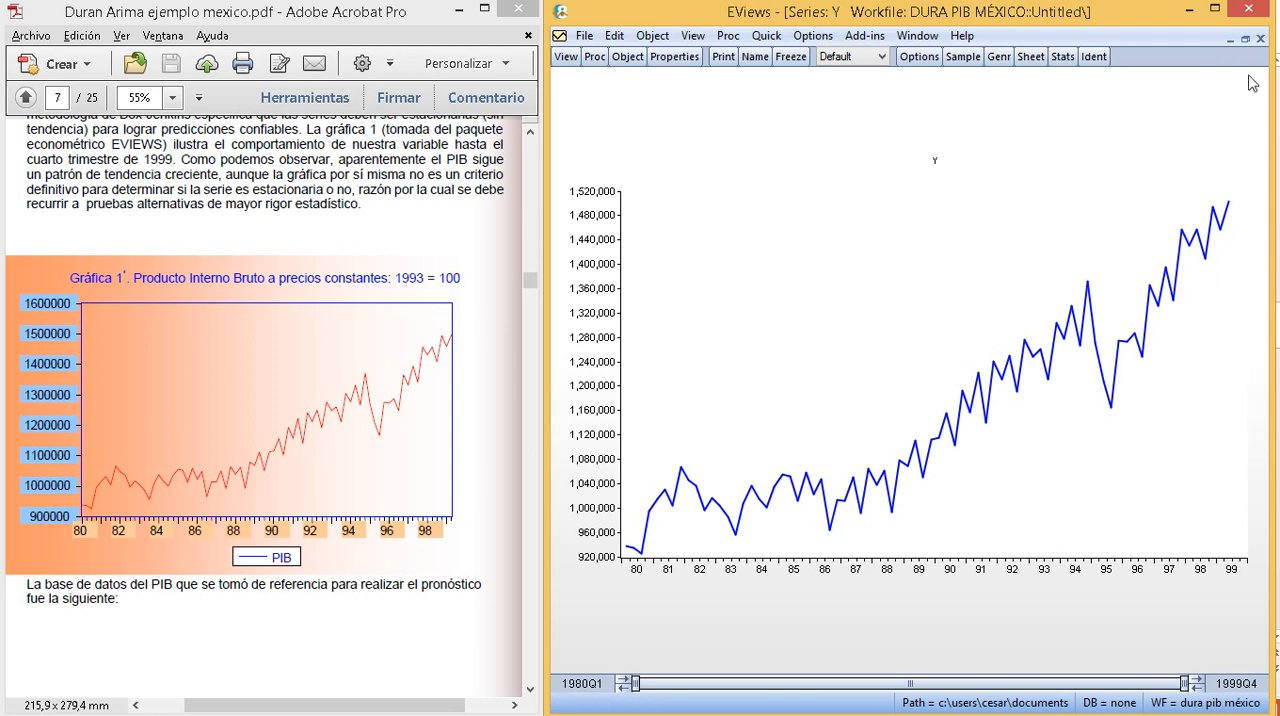
# - Restore the series window and generate the first difference of Y with the command genr dy=d(y)
pyautogui.click(1245, 38)
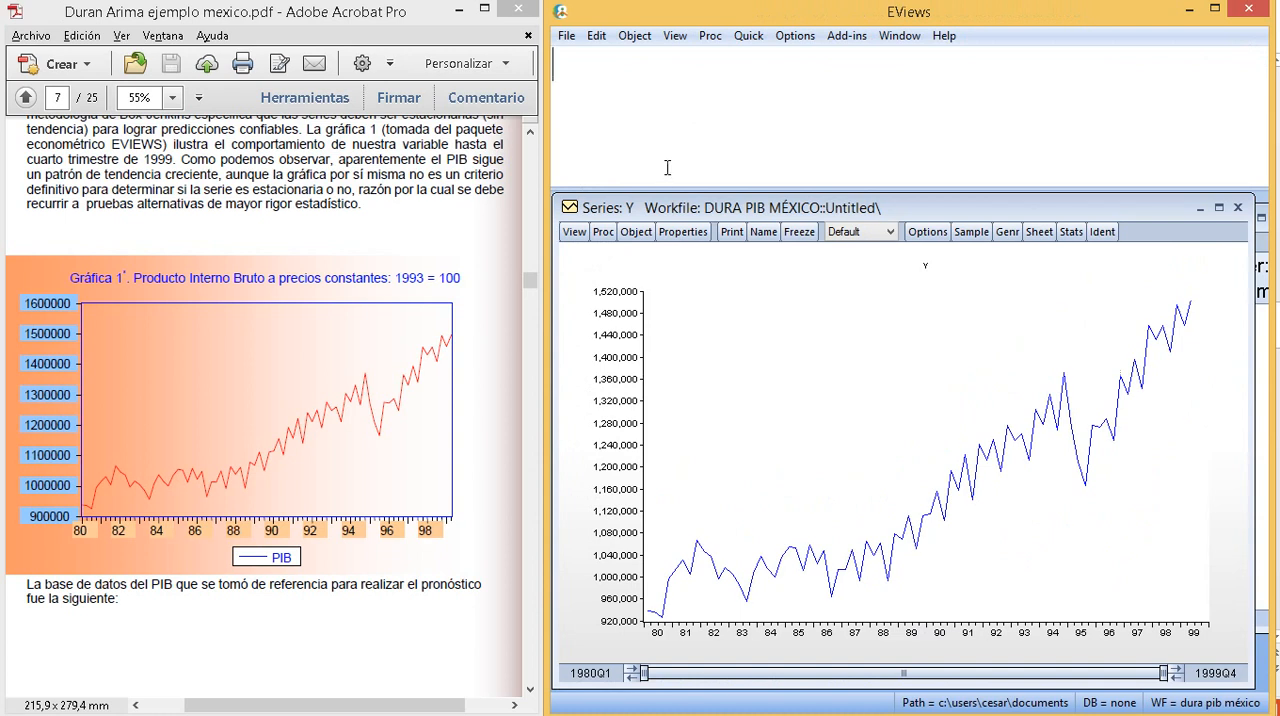
pyautogui.write('genr')
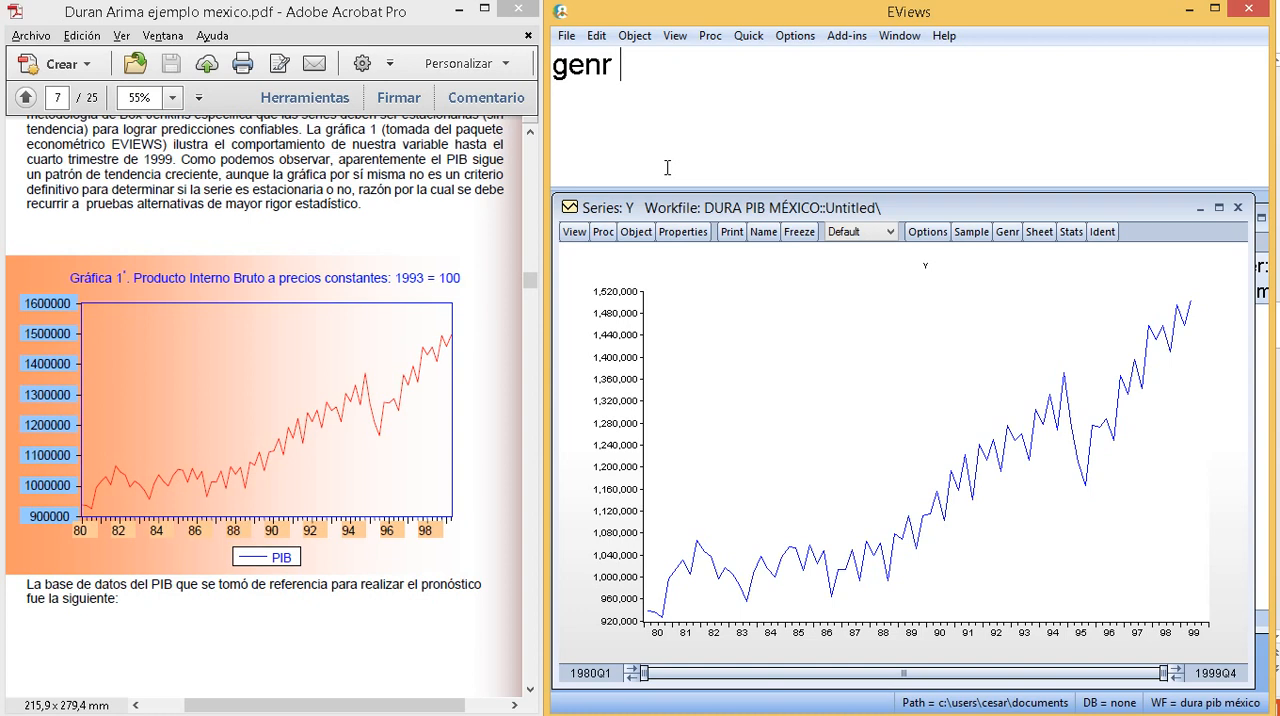
pyautogui.write('y')
pyautogui.press('BackSpace')
pyautogui.write('dy=d')
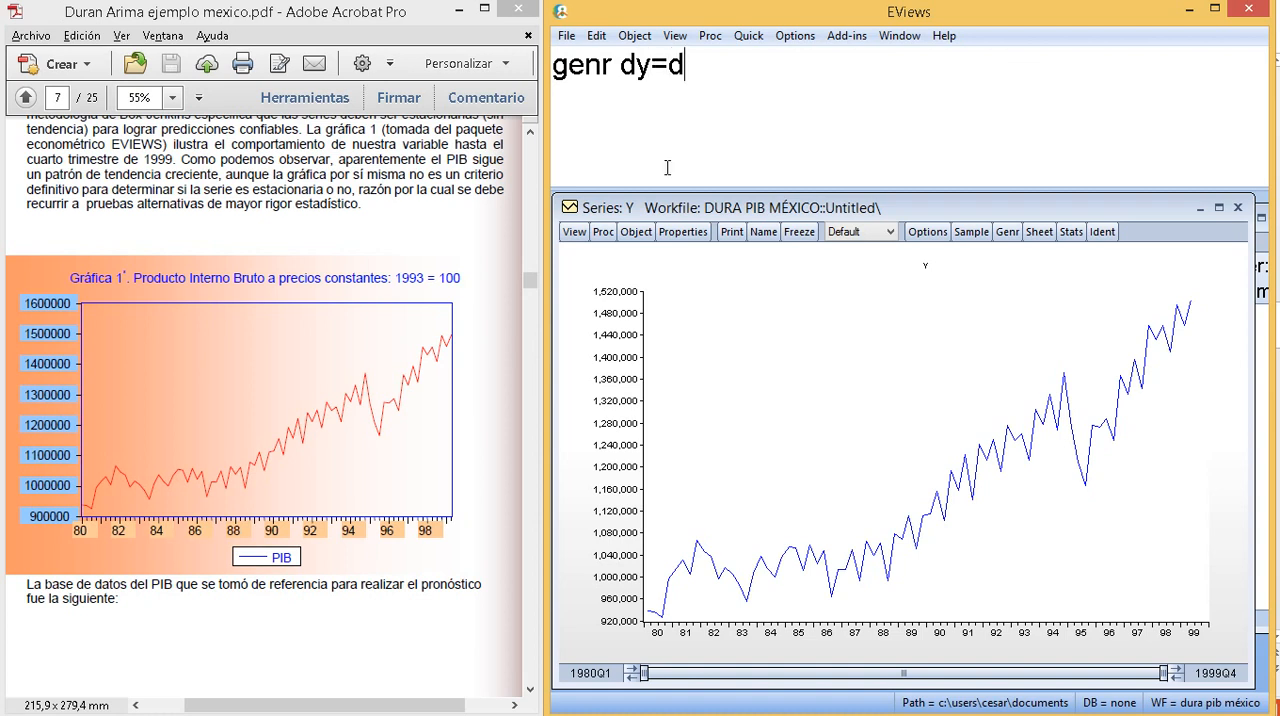
pyautogui.write('(y)')
pyautogui.moveTo(717, 66); pyautogui.dragTo(672, 80)
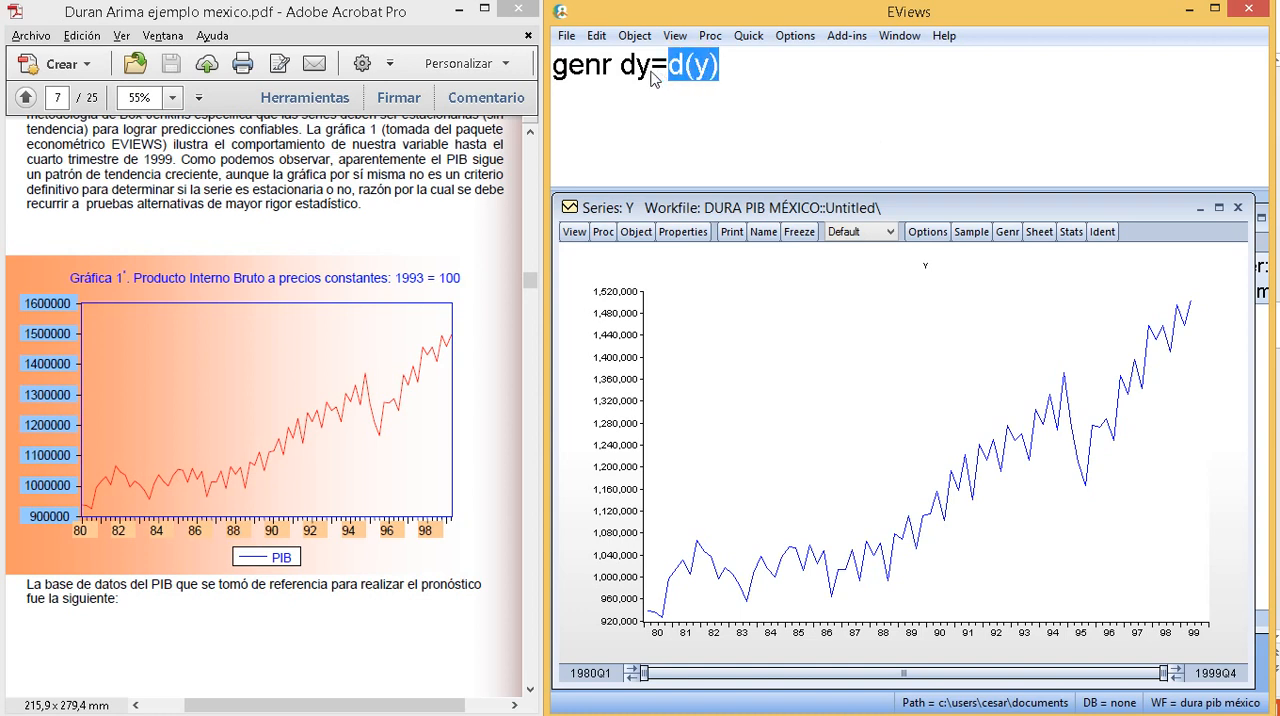
pyautogui.moveTo(652, 80); pyautogui.dragTo(621, 84)
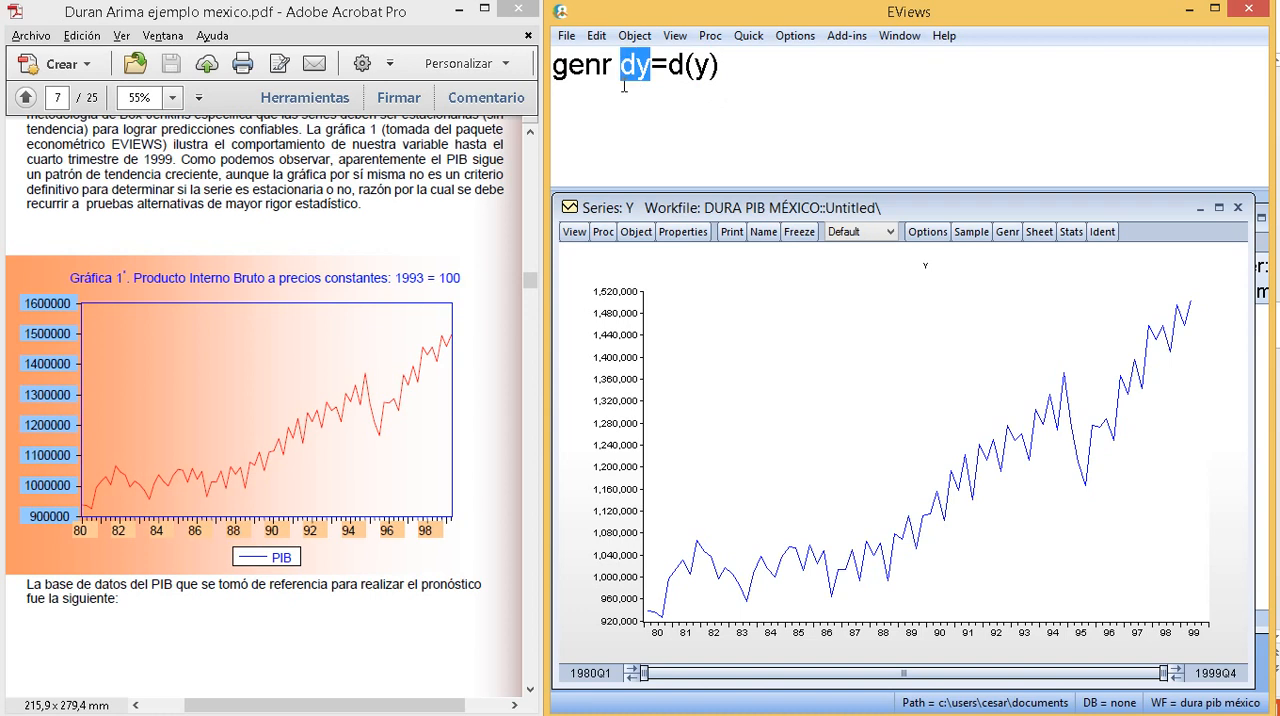
pyautogui.click(721, 70)
pyautogui.press('Return')
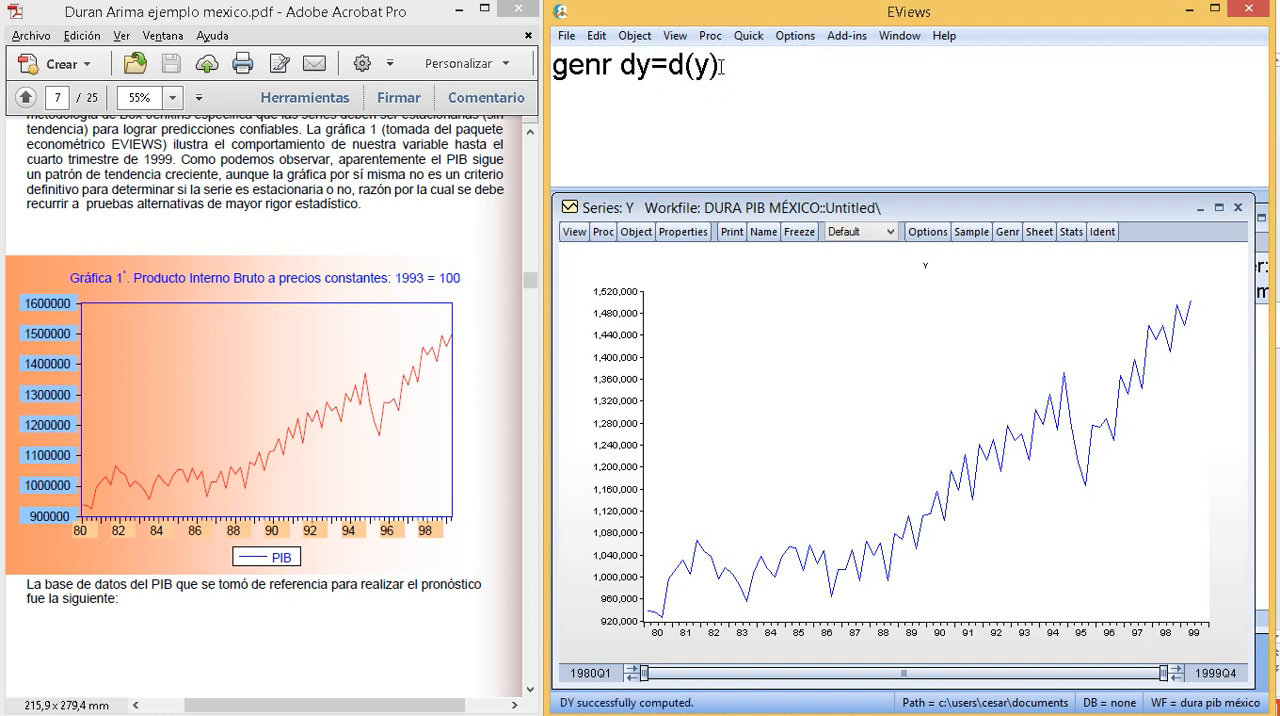
# - Close the Y series window and open the series y and dy together as a group
pyautogui.click(1238, 207)
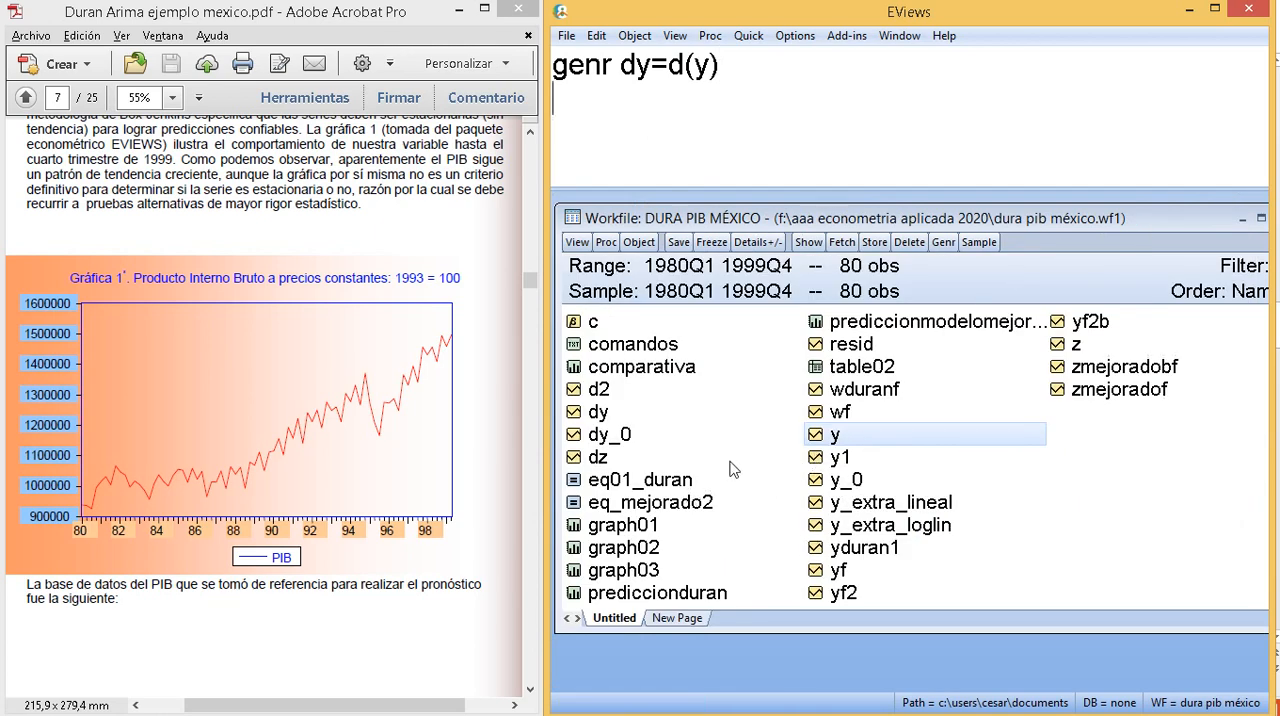
pyautogui.rightClick(612, 418)
pyautogui.moveTo(665, 430)
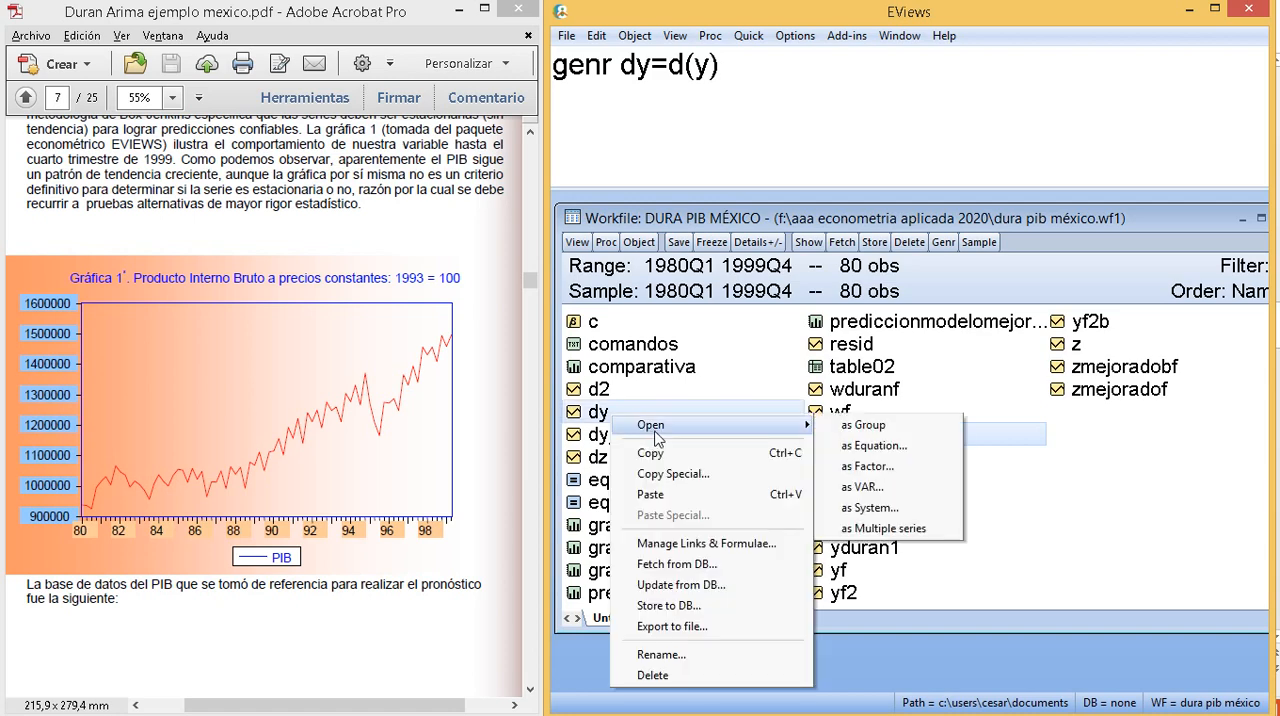
pyautogui.click(843, 428)
# - Plot the Y and DY group as line graphs, with the multiple series option set to Multiple graphs
pyautogui.click(576, 232)
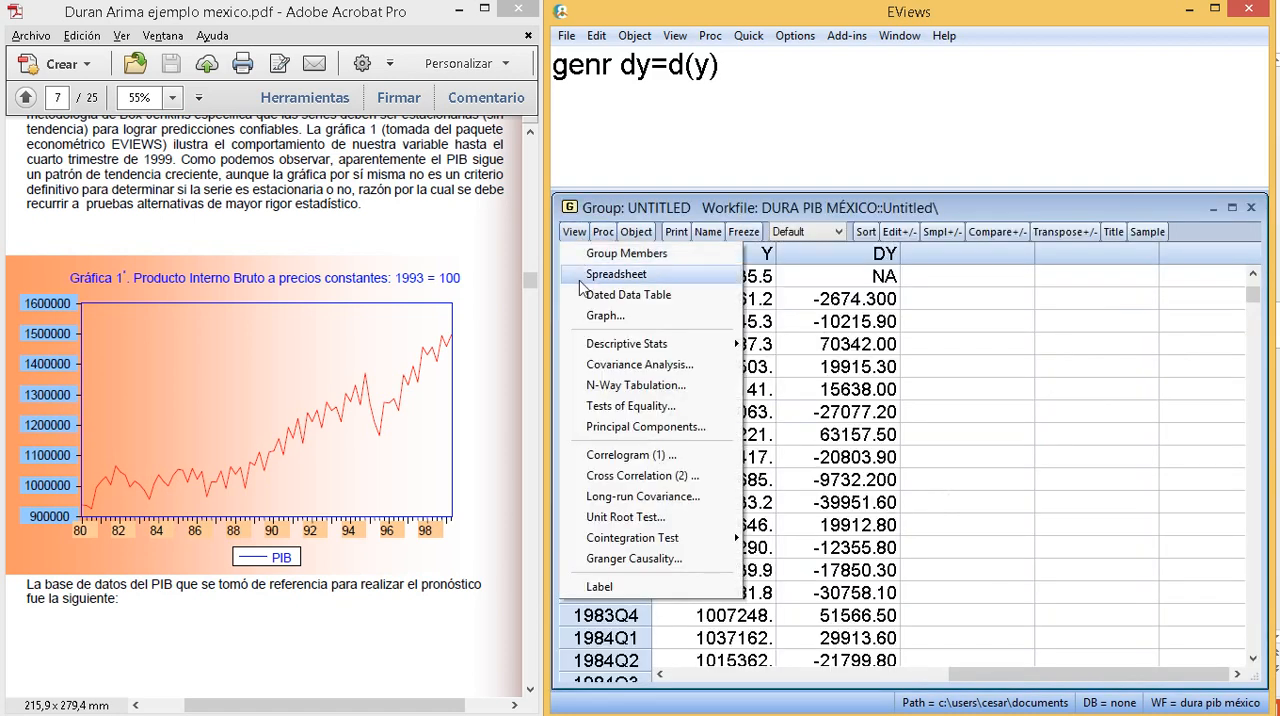
pyautogui.click(604, 316)
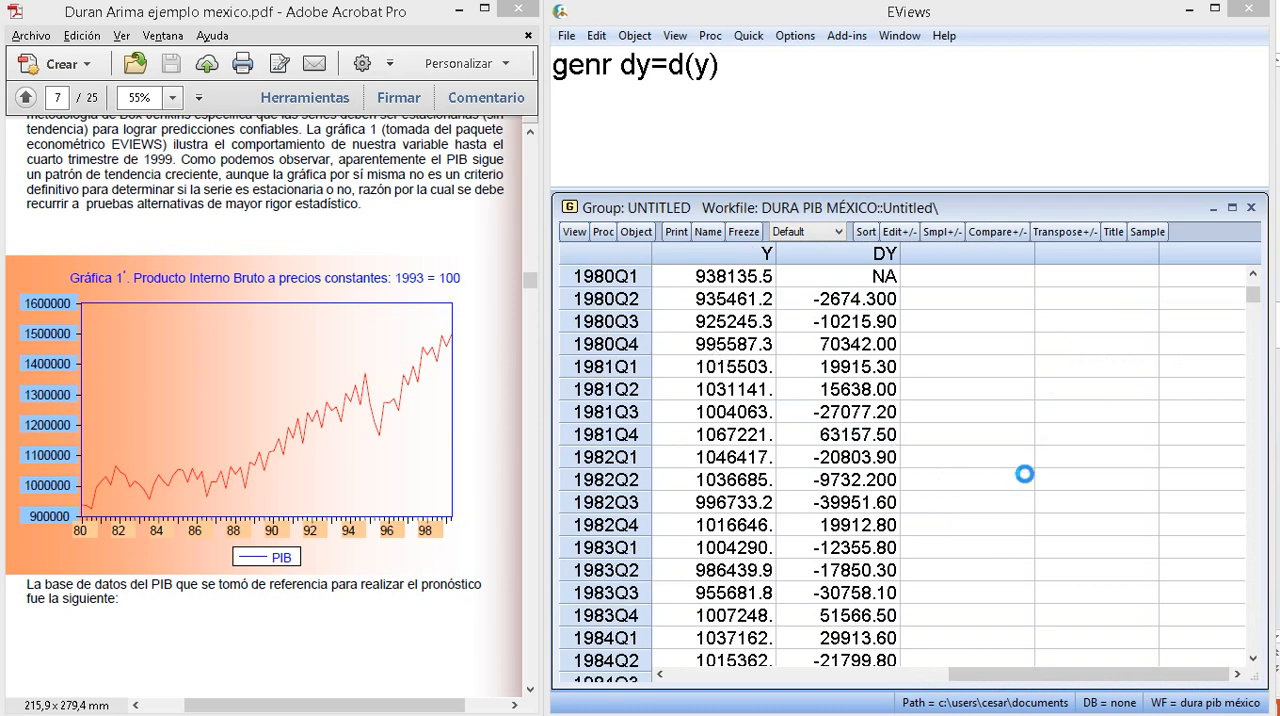
pyautogui.click(1055, 398)
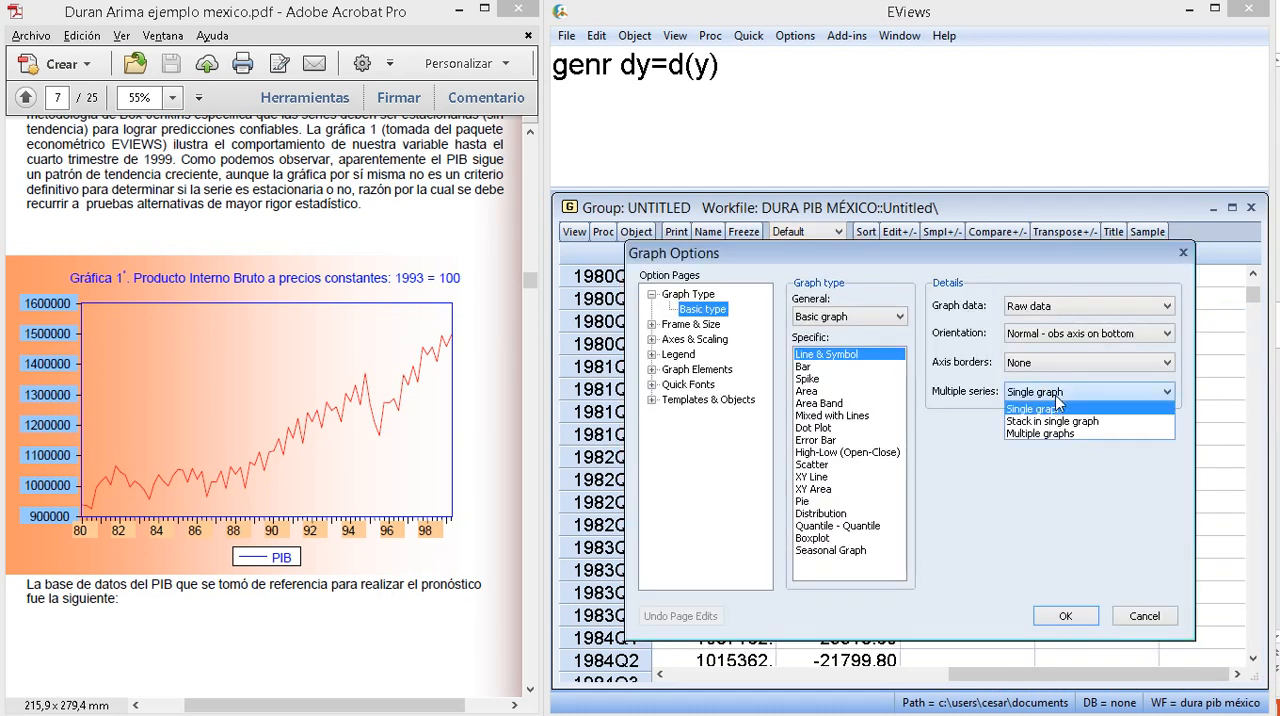
pyautogui.click(1055, 434)
pyautogui.click(1064, 617)
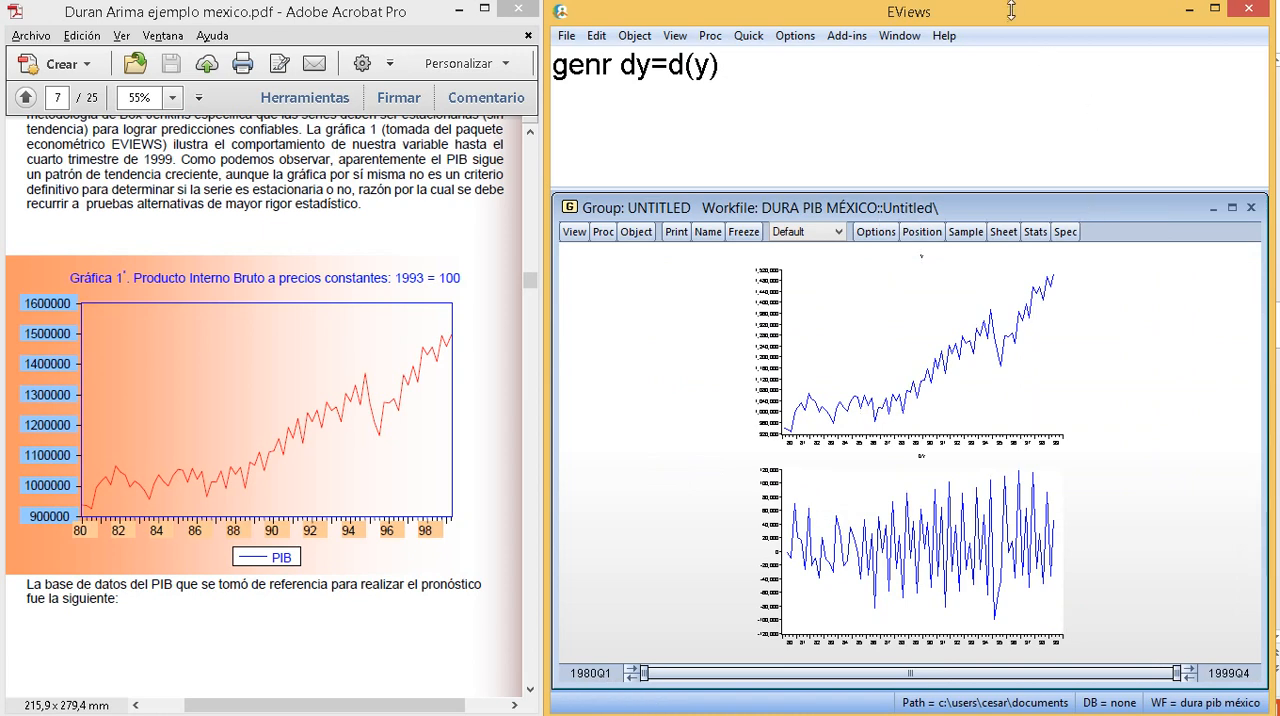
# - Maximize EViews and the group window, and place the DY graph beside the Y graph for comparison
pyautogui.moveTo(1011, 4); pyautogui.dragTo(1011, 10)
pyautogui.doubleClick(902, 19)
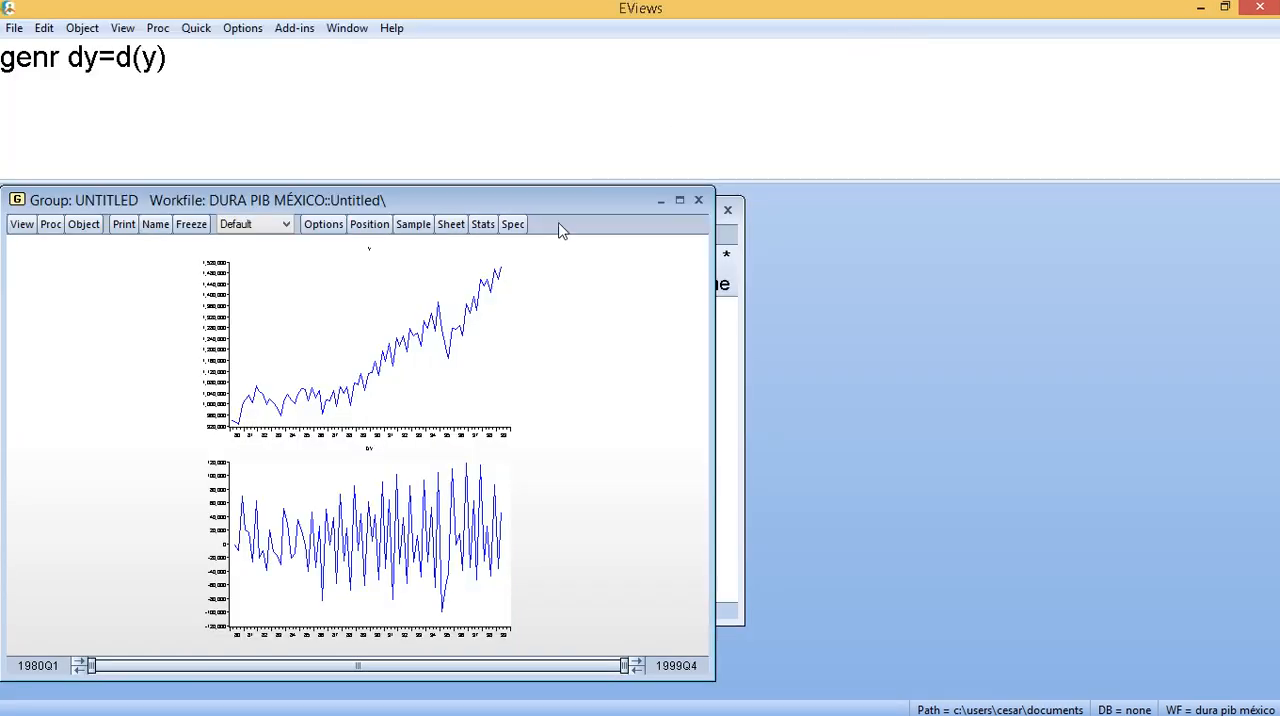
pyautogui.click(679, 200)
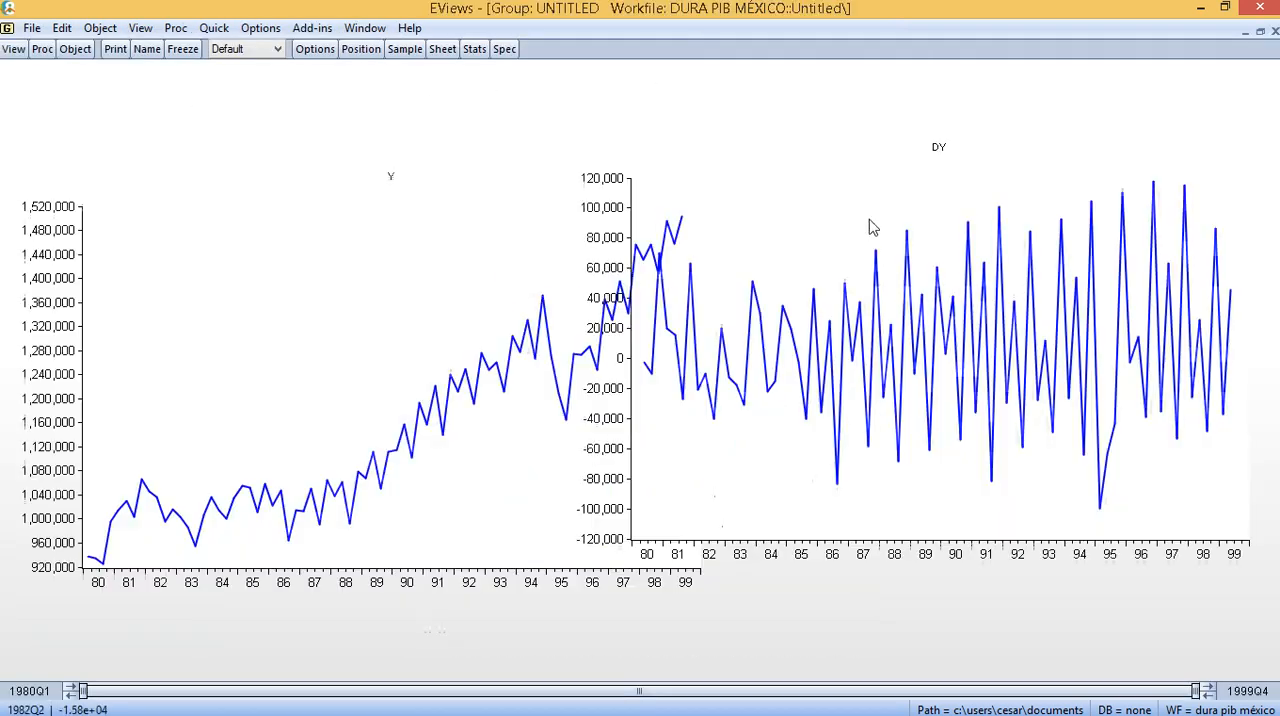
pyautogui.moveTo(806, 315); pyautogui.dragTo(870, 332)
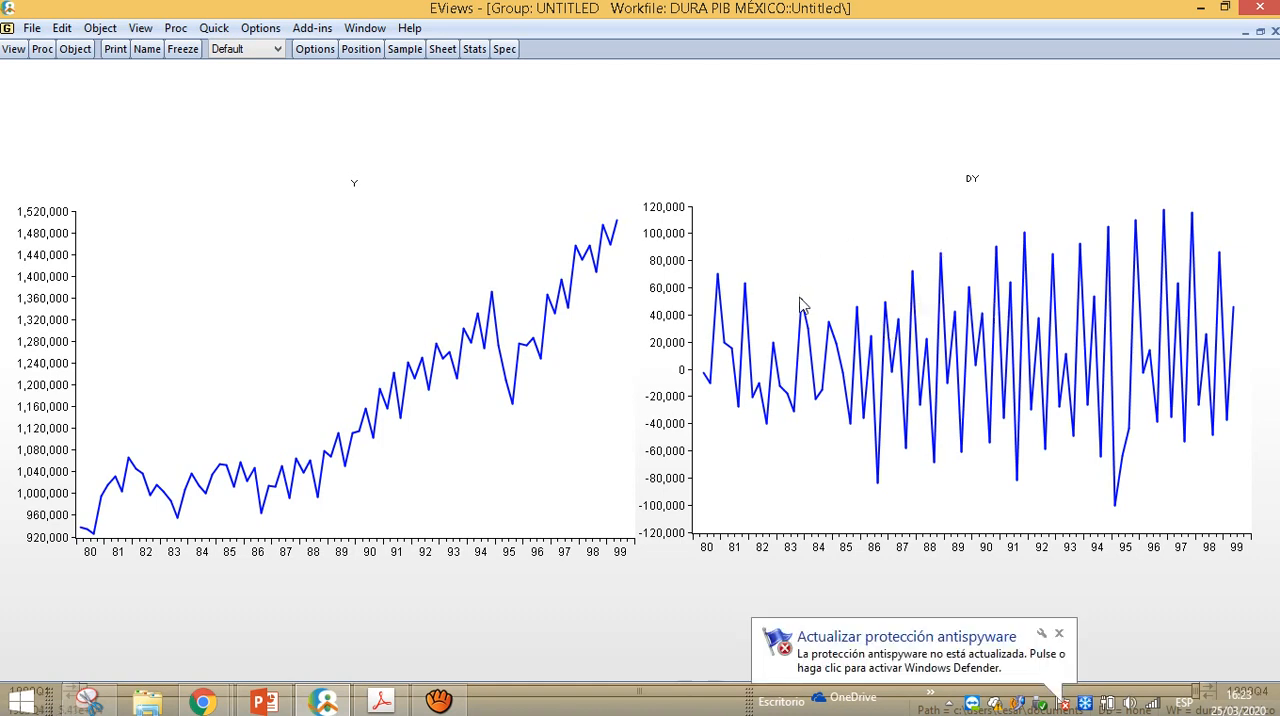
pyautogui.moveTo(800, 304)
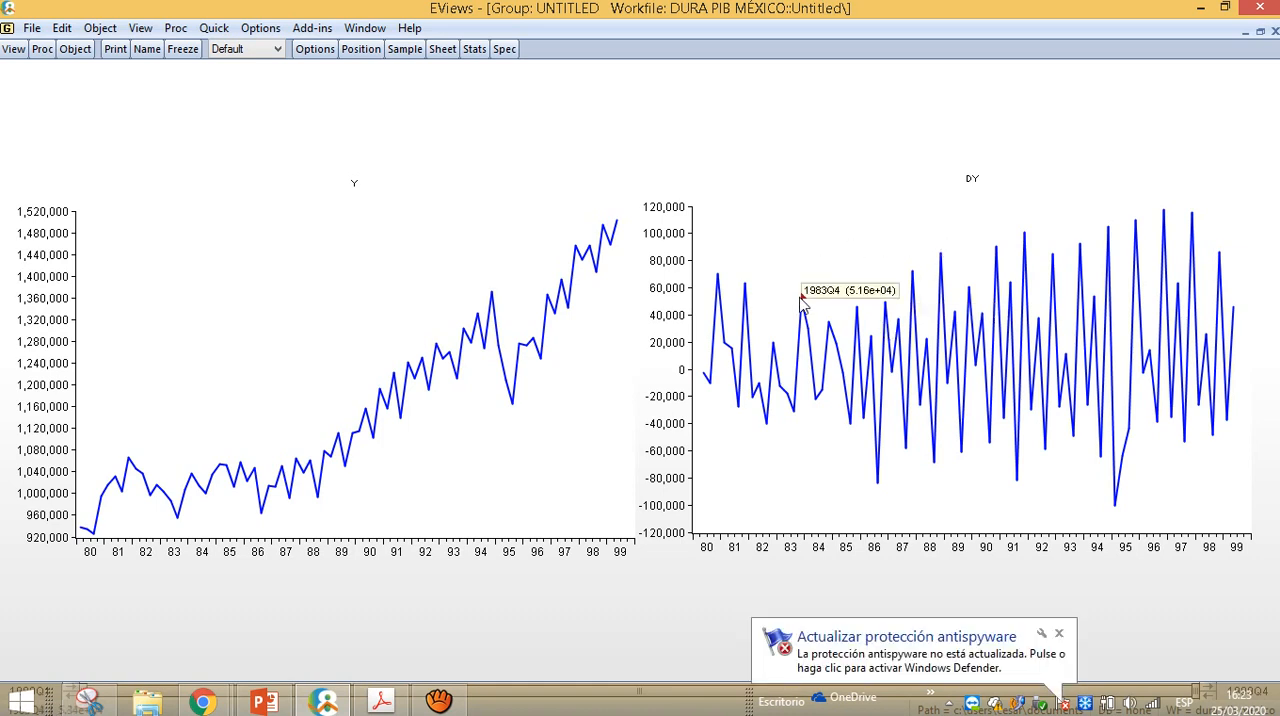
# - Restore the group window and close it, deleting the untitled group
pyautogui.click(1260, 31)
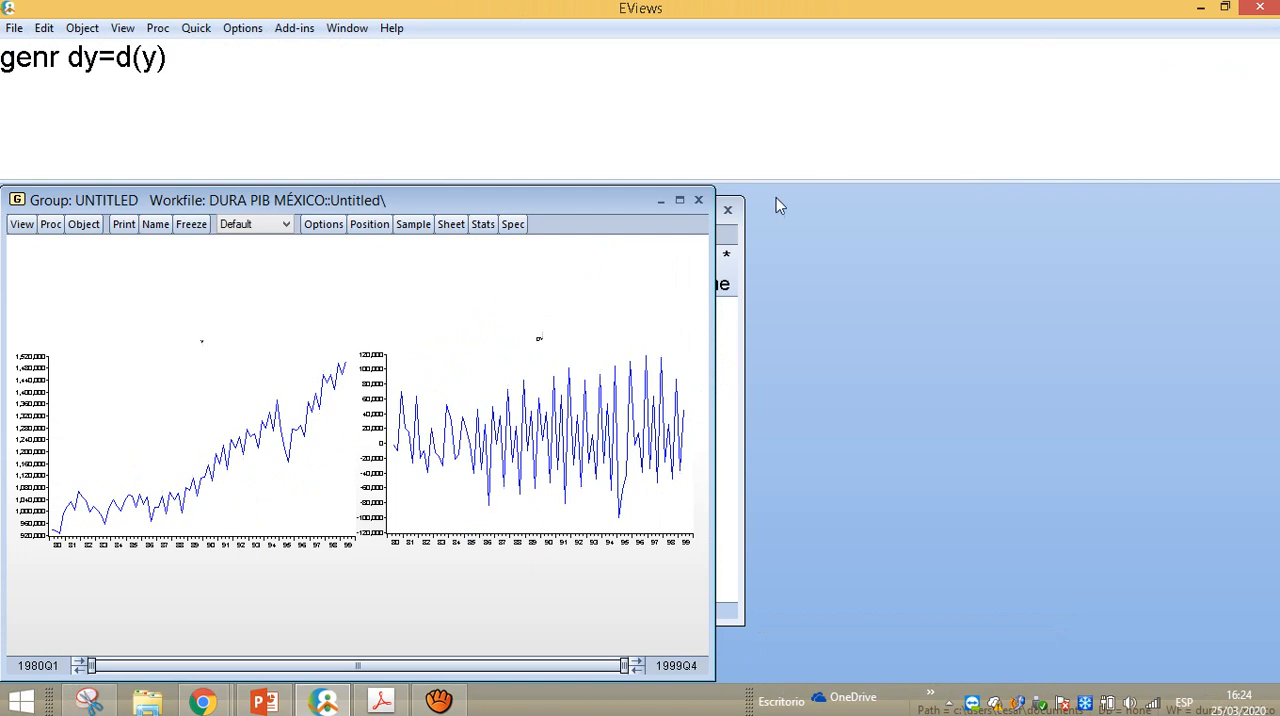
pyautogui.click(698, 200)
pyautogui.click(600, 403)
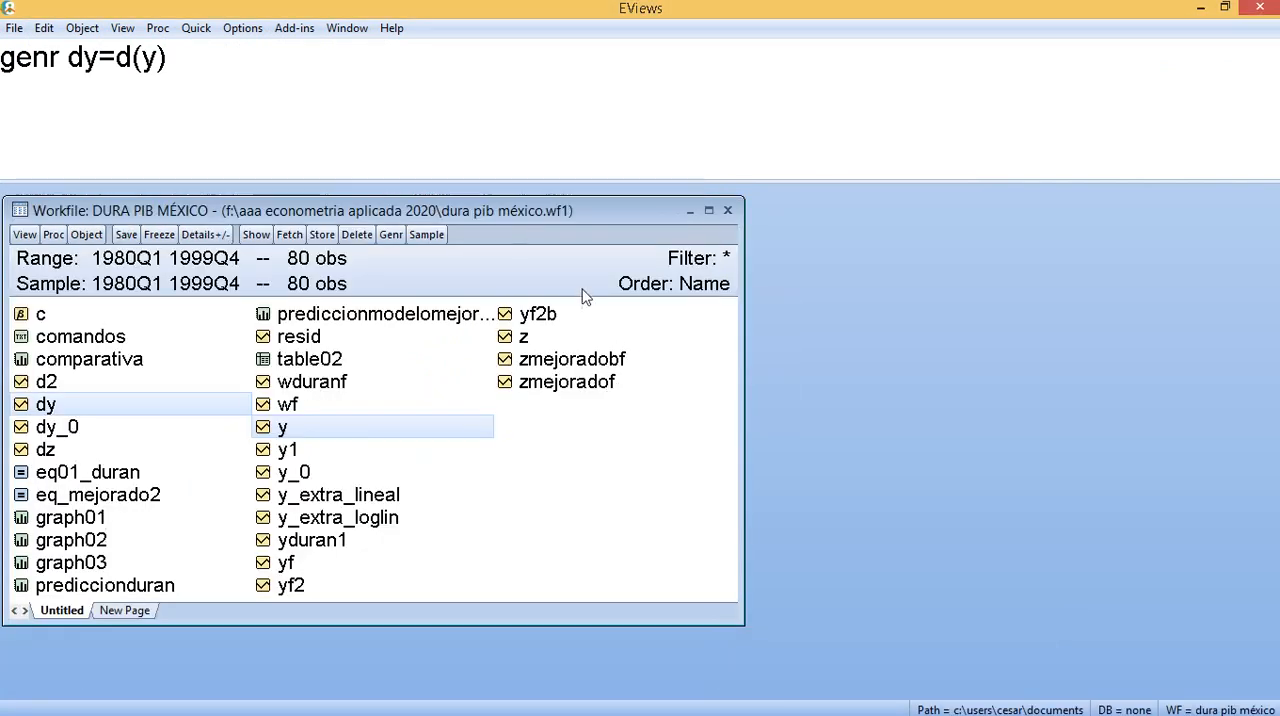
pyautogui.rightClick(57, 406)
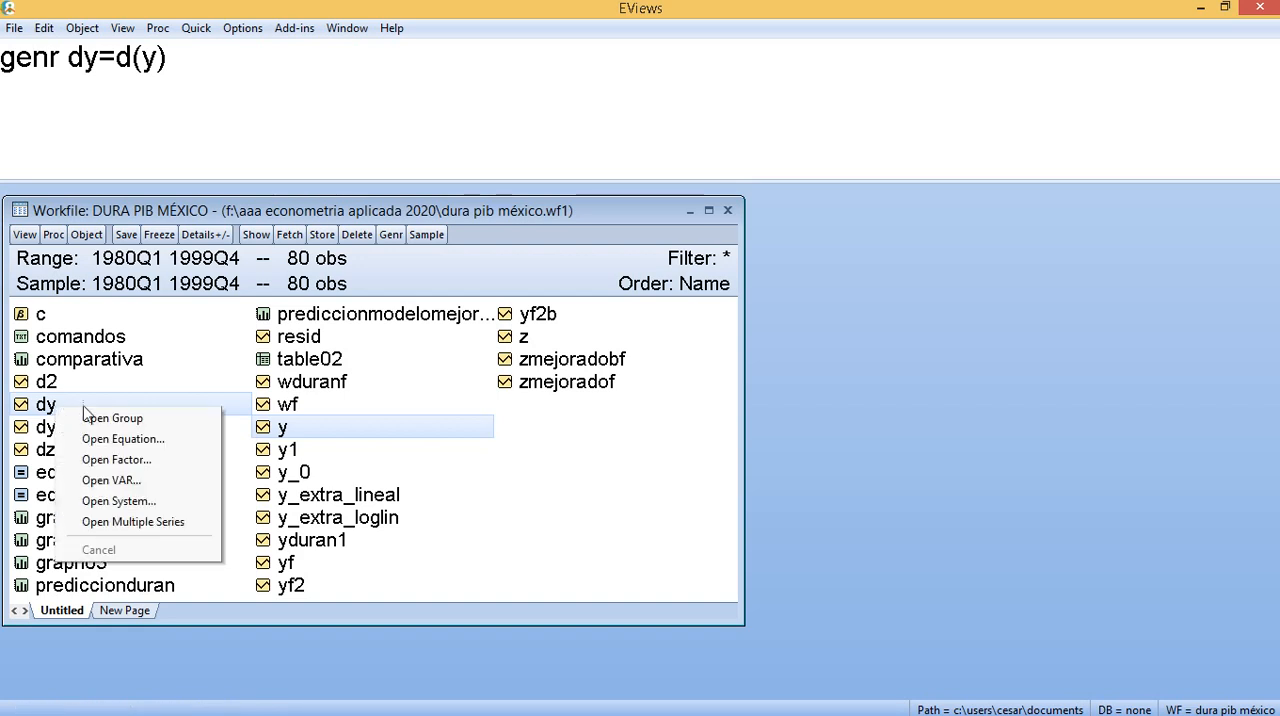
pyautogui.click(112, 418)
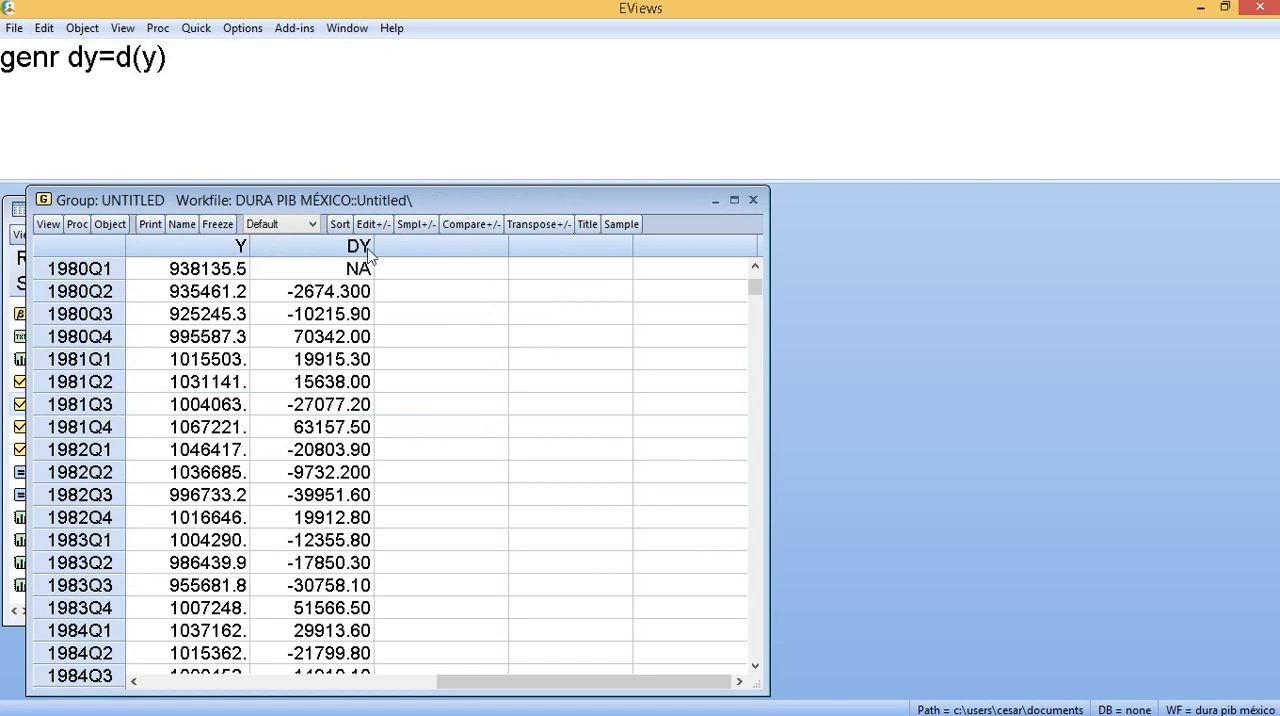
pyautogui.click(753, 200)
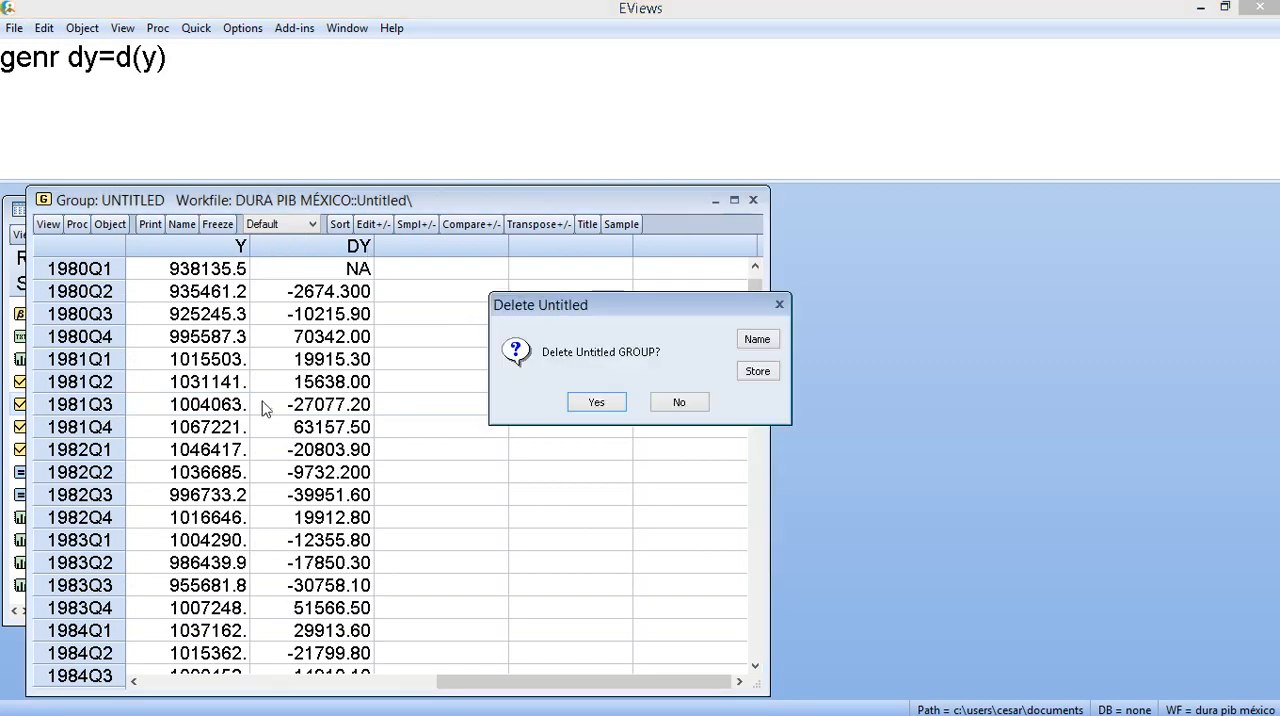
pyautogui.click(600, 401)
# - Open the DY series and run an Augmented Dickey-Fuller unit root test in level with trend and intercept, Schwarz lag selection and maximum 11 lags
pyautogui.click(82, 452)
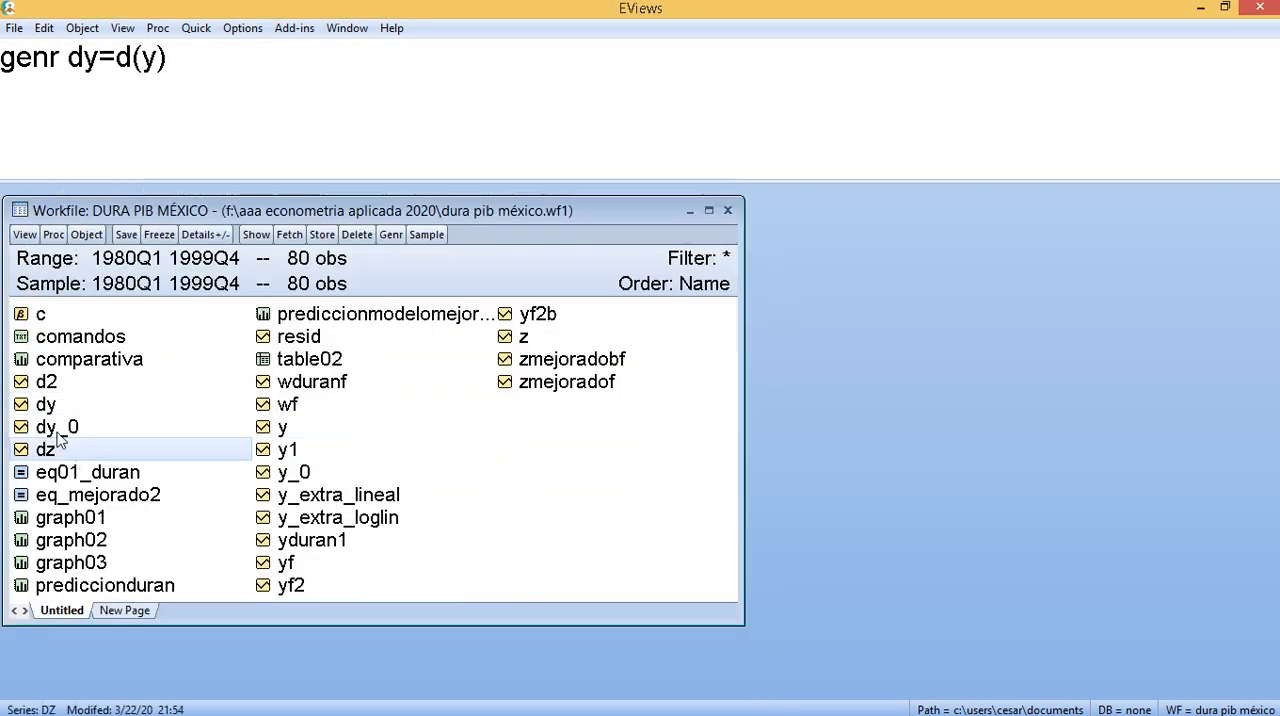
pyautogui.doubleClick(58, 406)
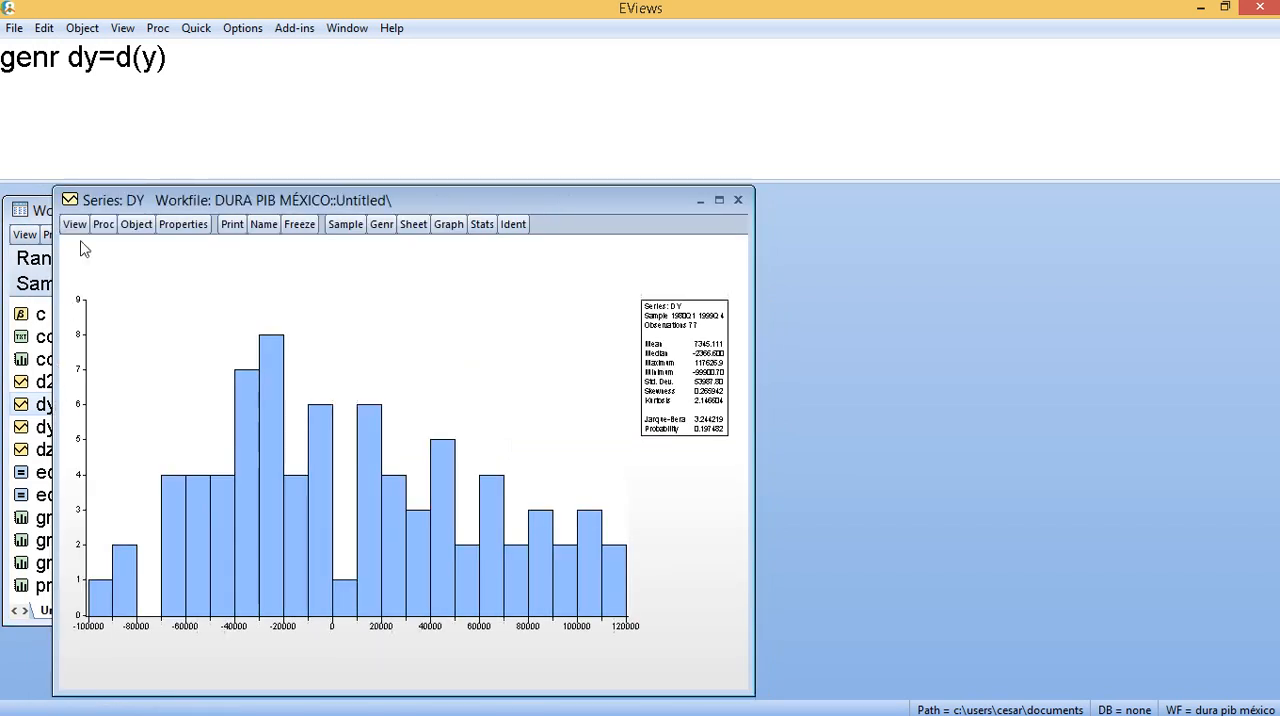
pyautogui.click(75, 225)
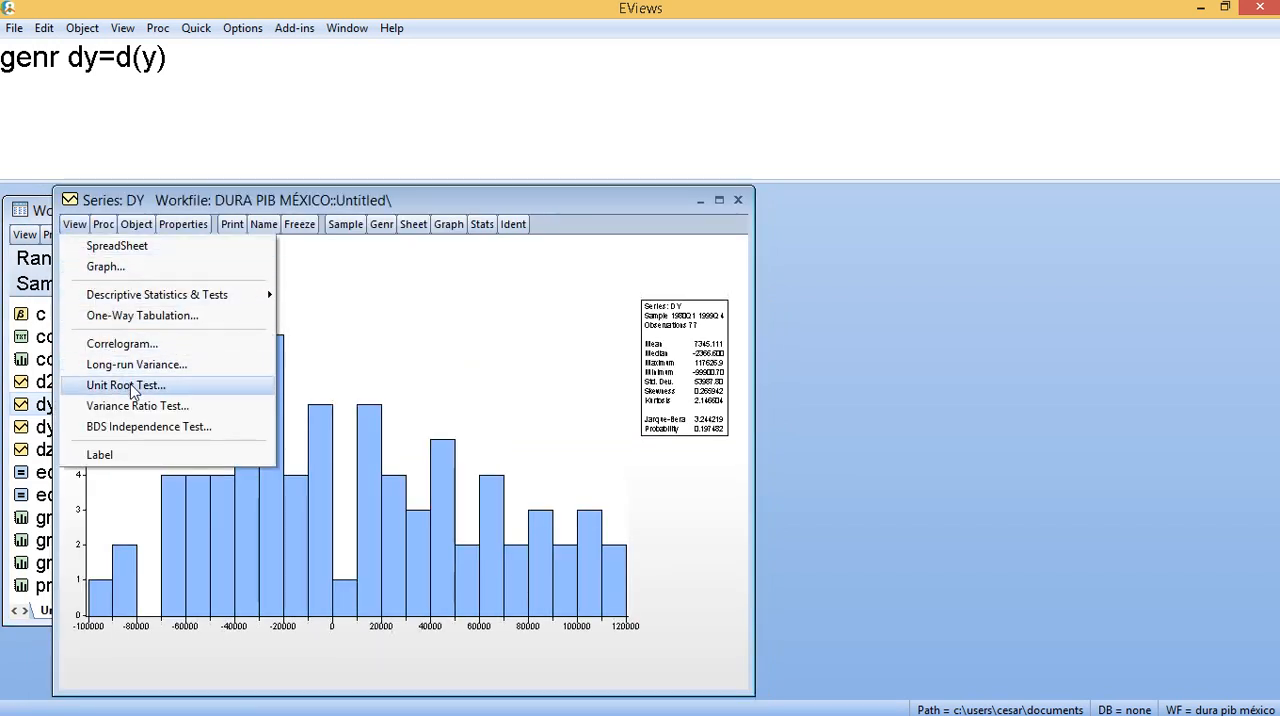
pyautogui.click(130, 387)
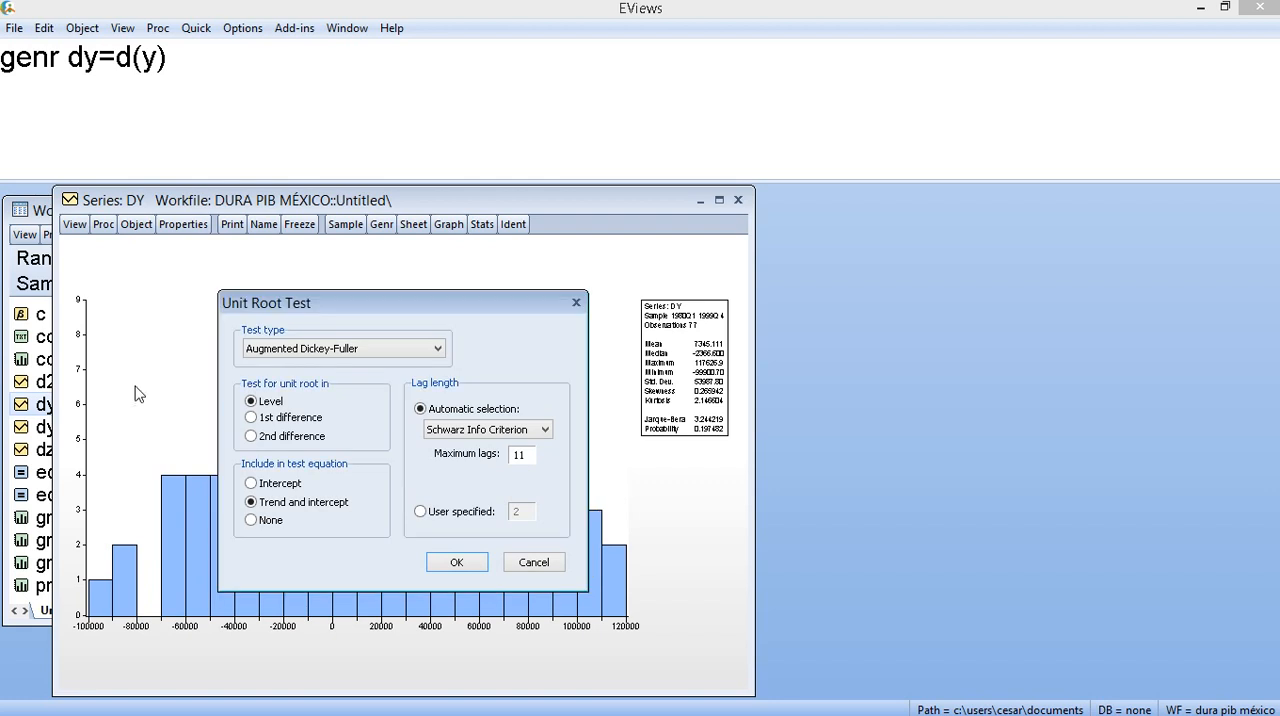
pyautogui.click(456, 562)
# - Move and enlarge the DY unit root test window, and maximize it within EViews
pyautogui.moveTo(629, 198); pyautogui.dragTo(735, 59)
pyautogui.moveTo(824, 558); pyautogui.dragTo(827, 680)
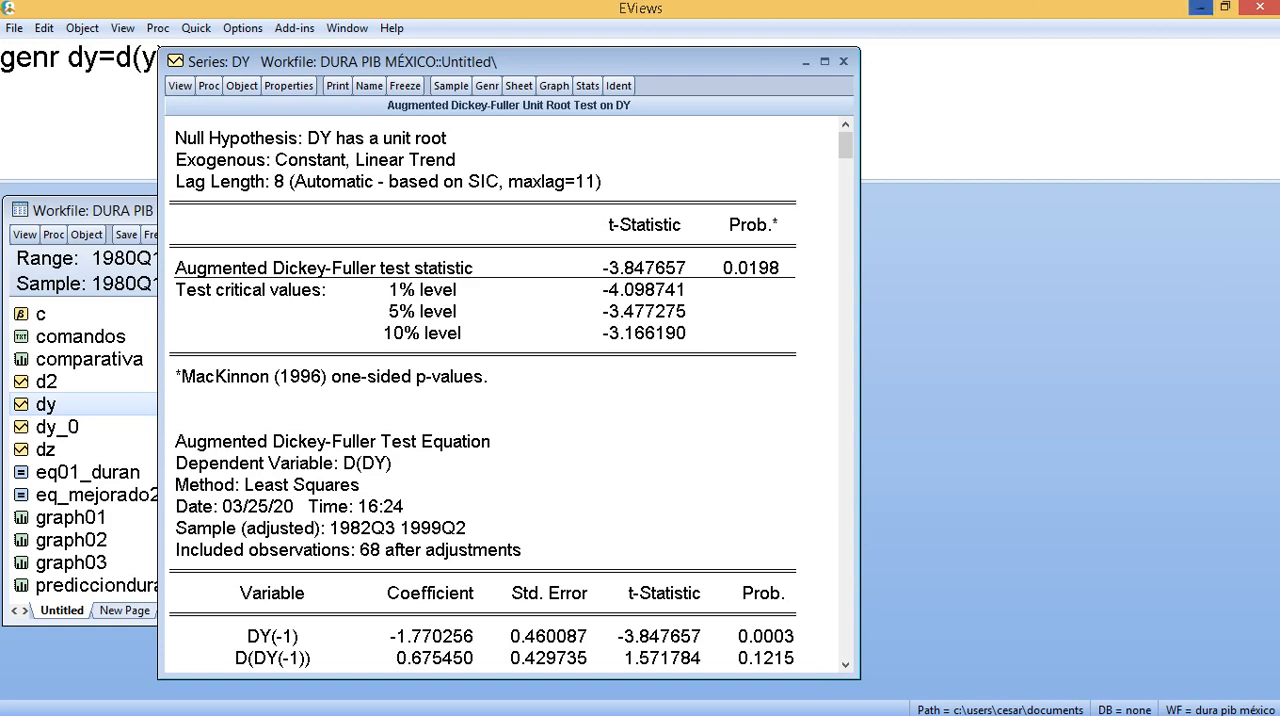
pyautogui.click(824, 62)
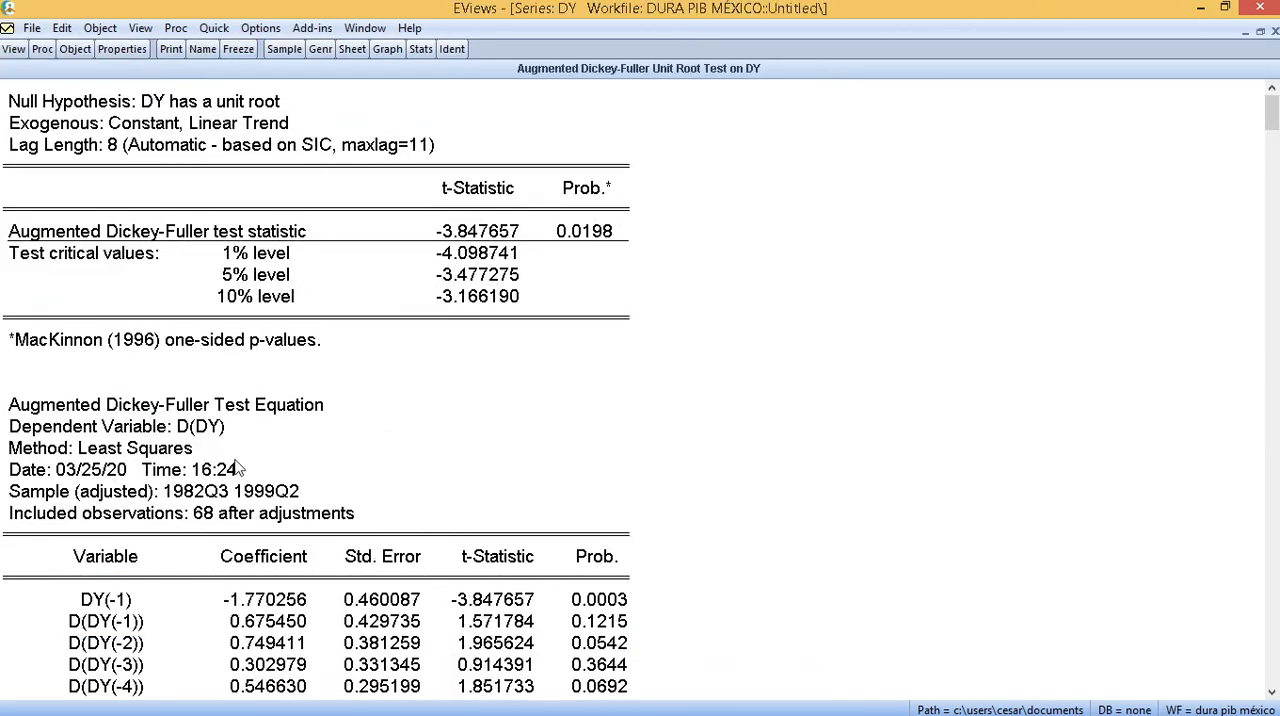
# - Examine the DY test output, comparing the Dickey-Fuller statistic with the critical values and checking the dependent variable, lag coefficients and trend term
pyautogui.scroll(-1, 229, 450)
pyautogui.scroll(-2, 210, 380)
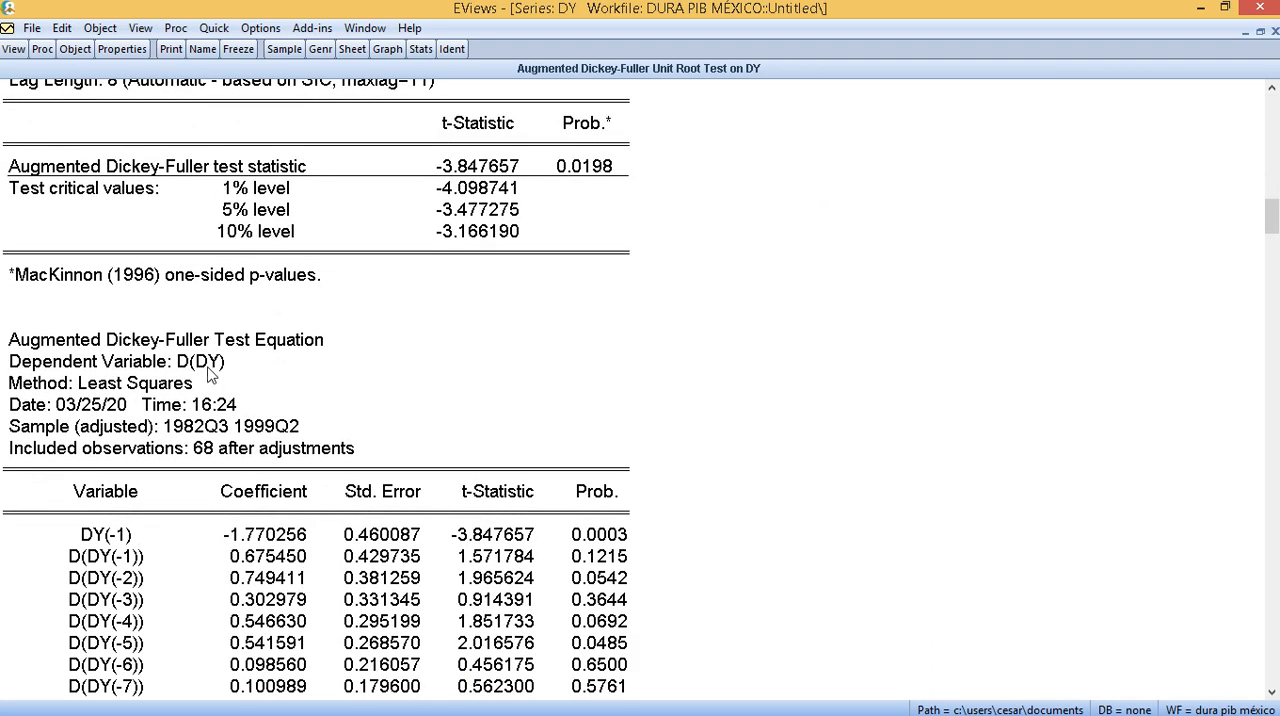
pyautogui.click(210, 370)
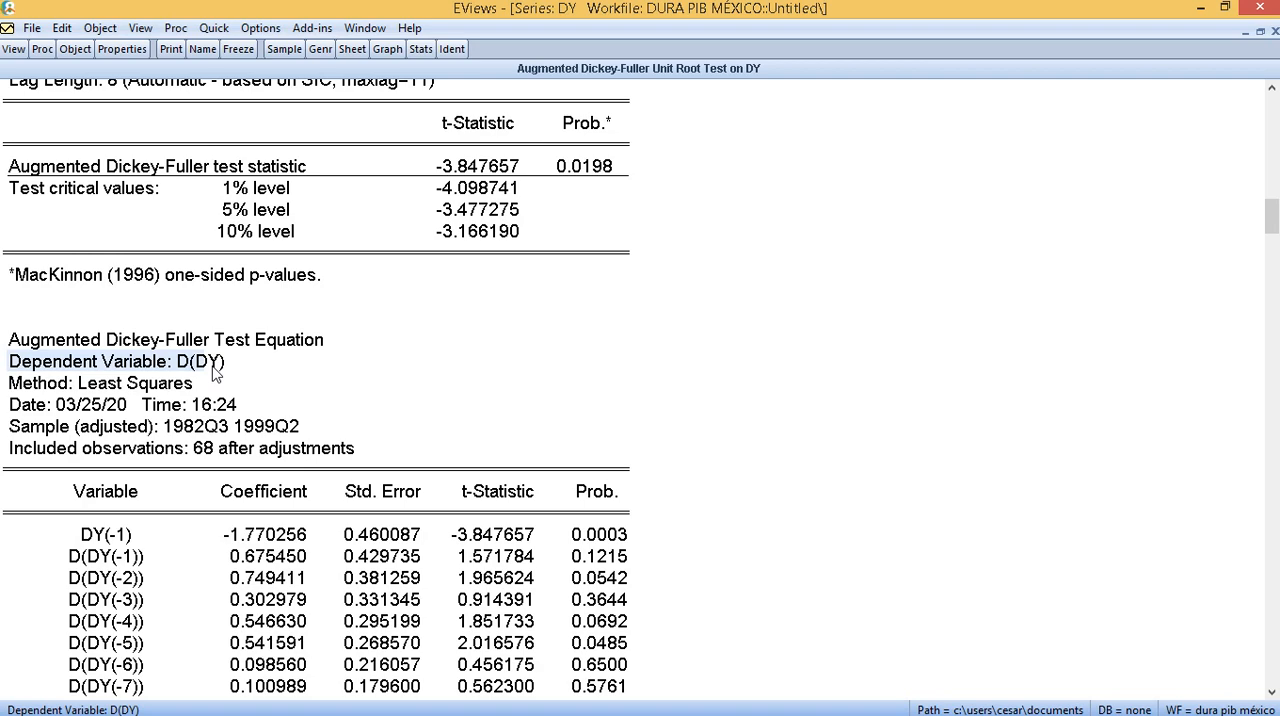
pyautogui.scroll(-2, 213, 373)
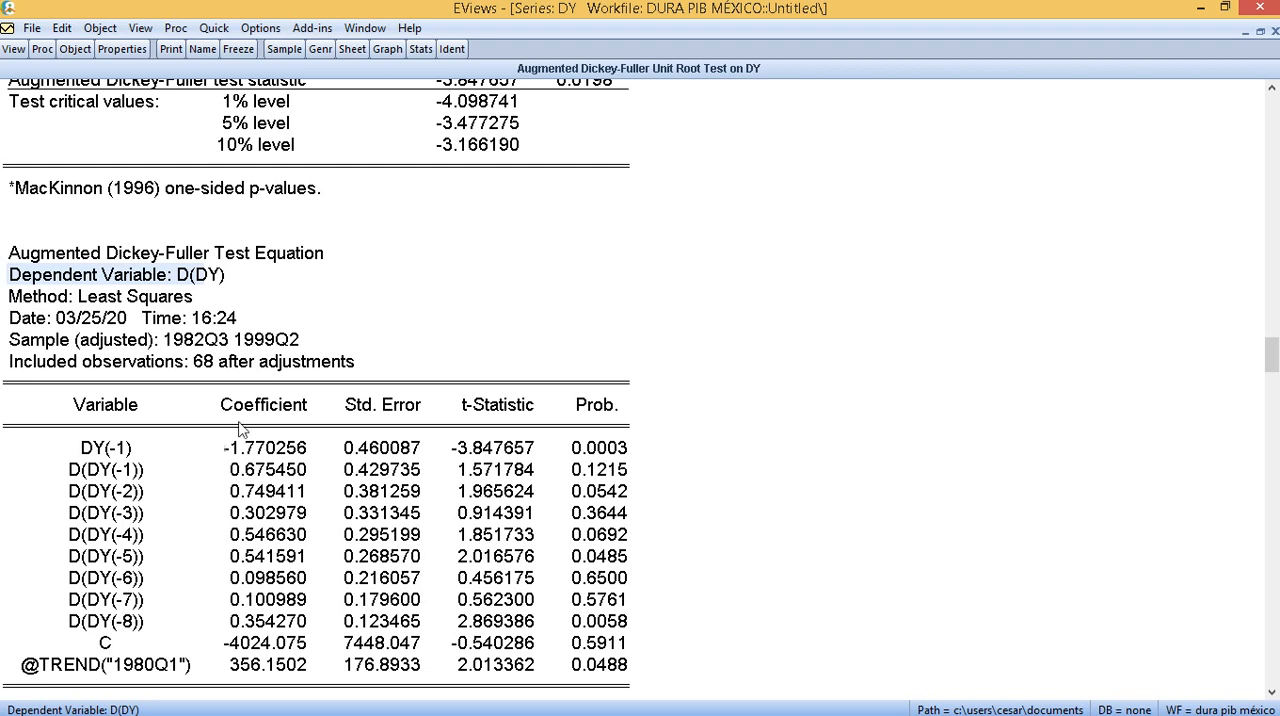
pyautogui.scroll(1, 240, 430)
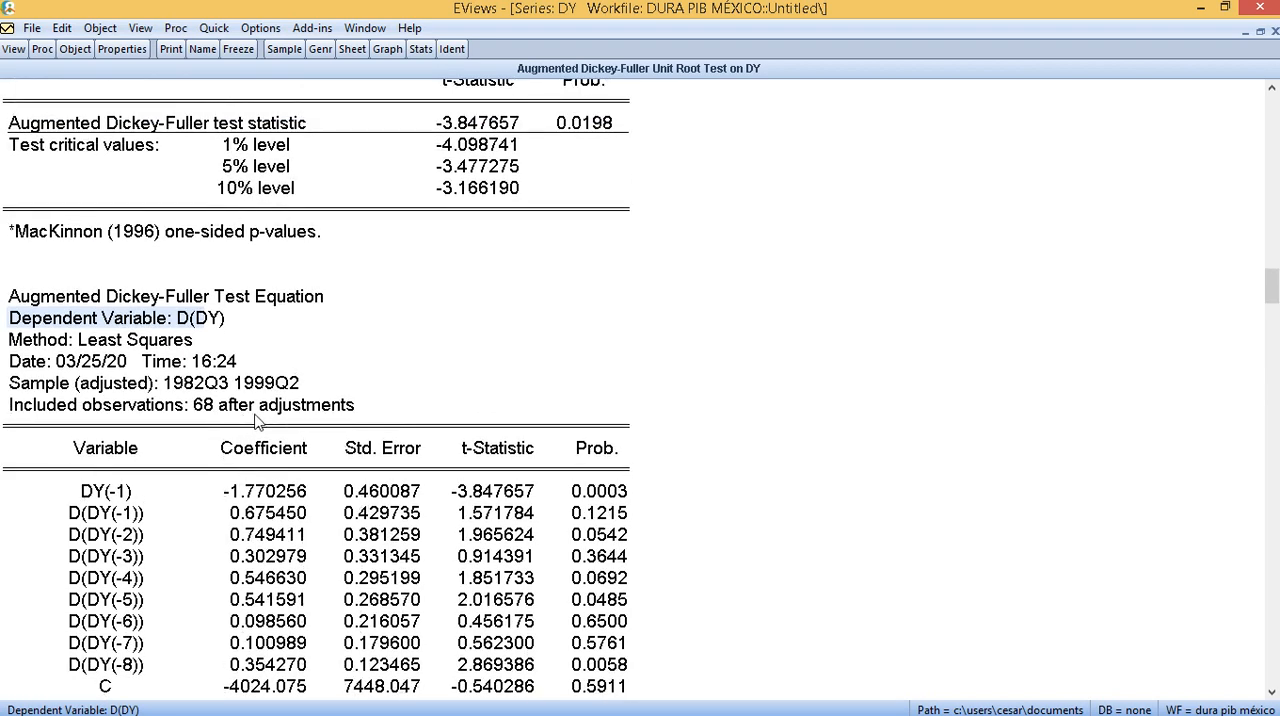
pyautogui.click(488, 121)
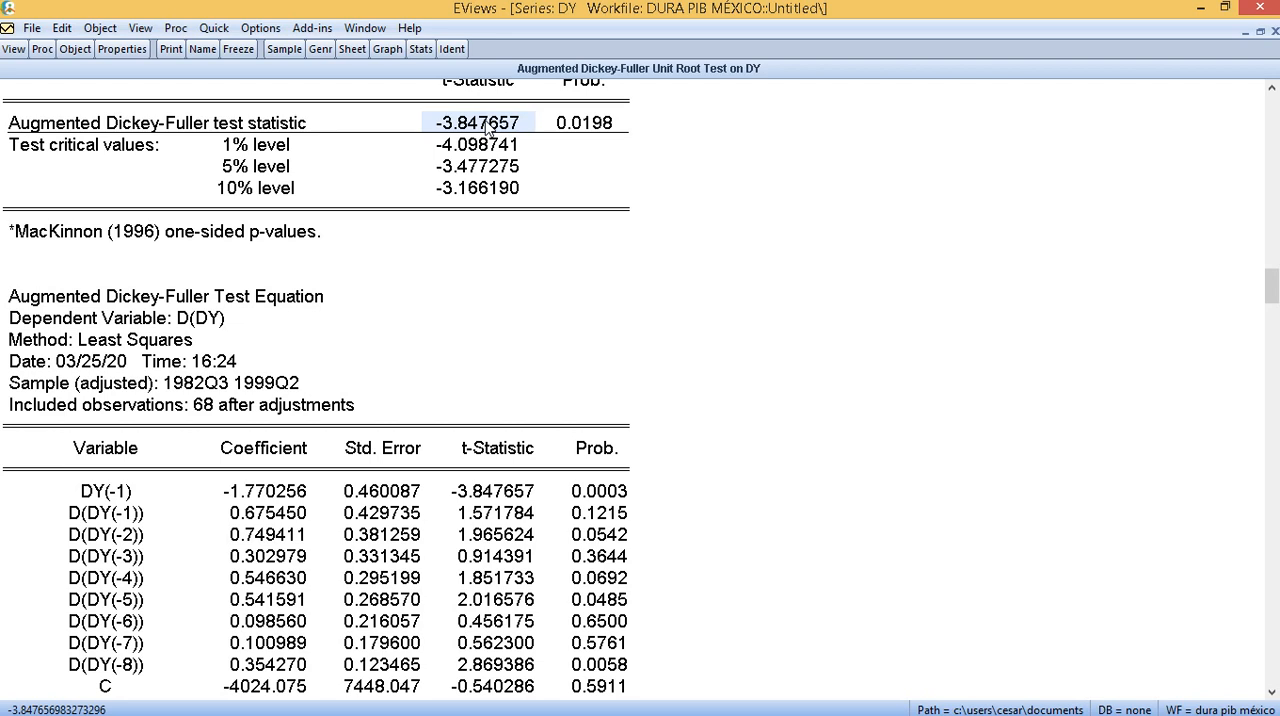
pyautogui.scroll(-1, 311, 360)
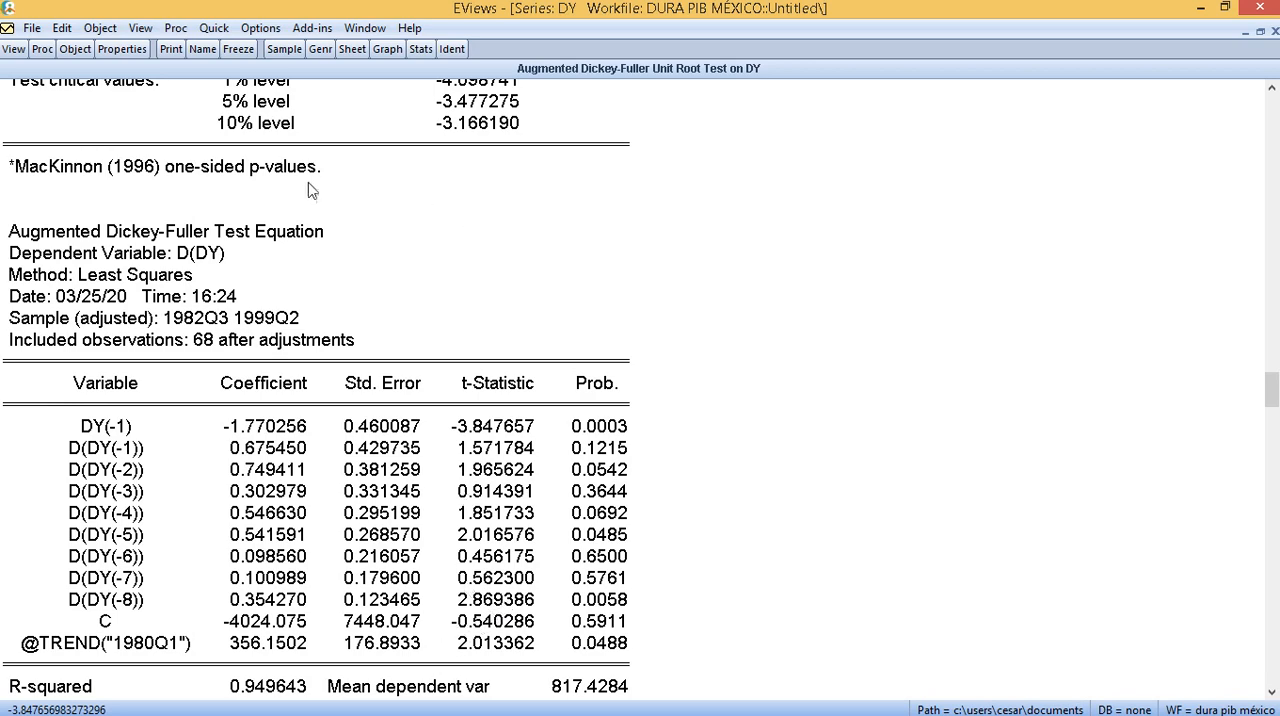
pyautogui.scroll(1, 382, 200)
# - Rerun the Augmented Dickey-Fuller test on DY in level with only an intercept, and review its statistic and test equation
pyautogui.click(14, 50)
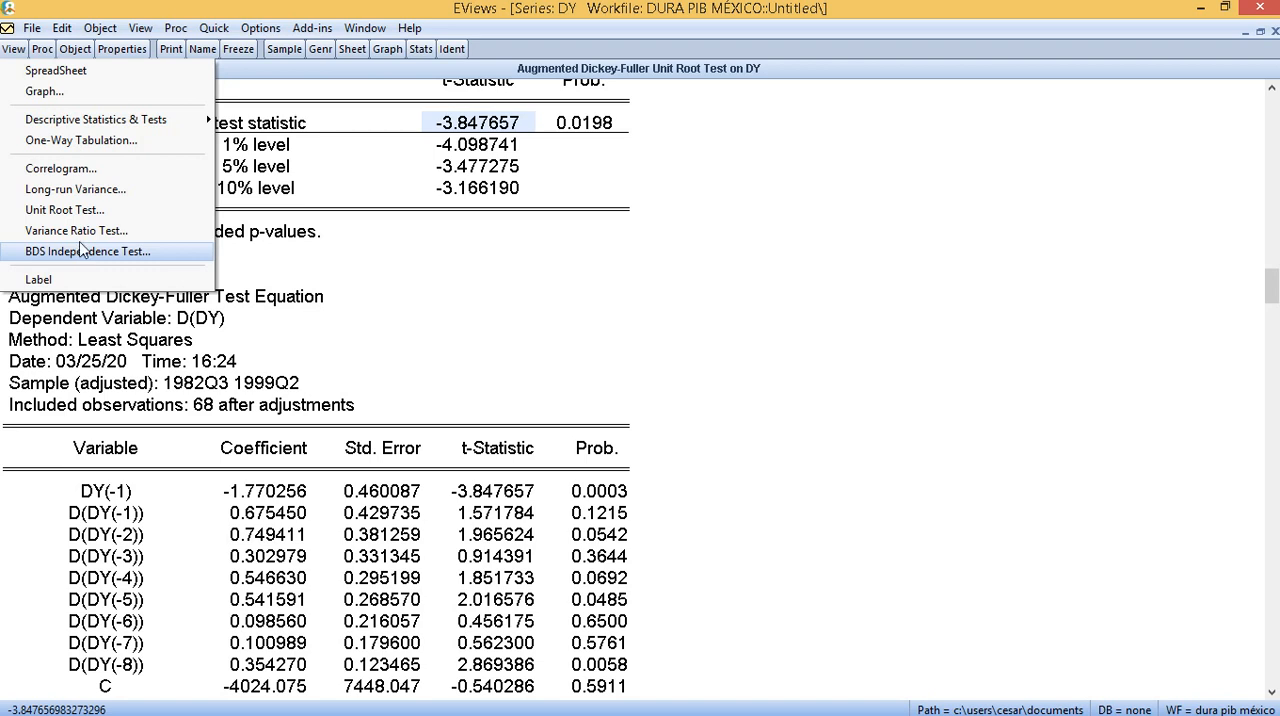
pyautogui.click(137, 219)
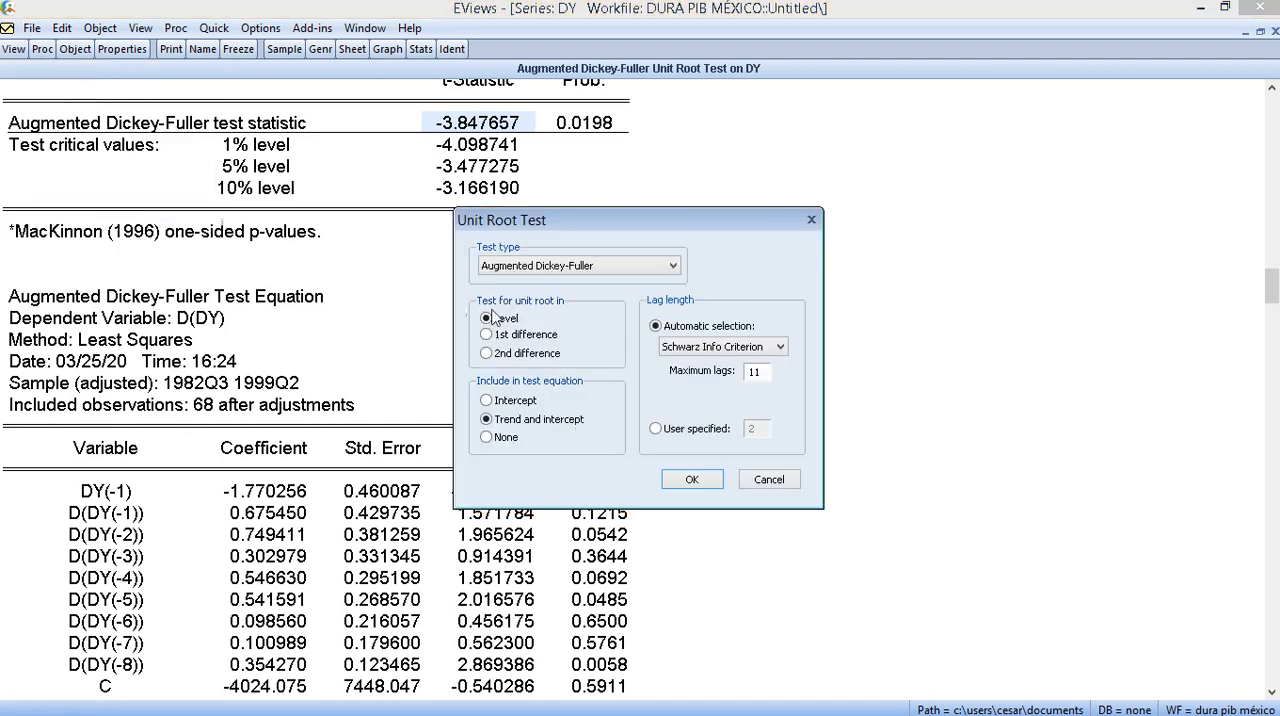
pyautogui.click(509, 404)
pyautogui.click(694, 481)
pyautogui.scroll(-3, 640, 485)
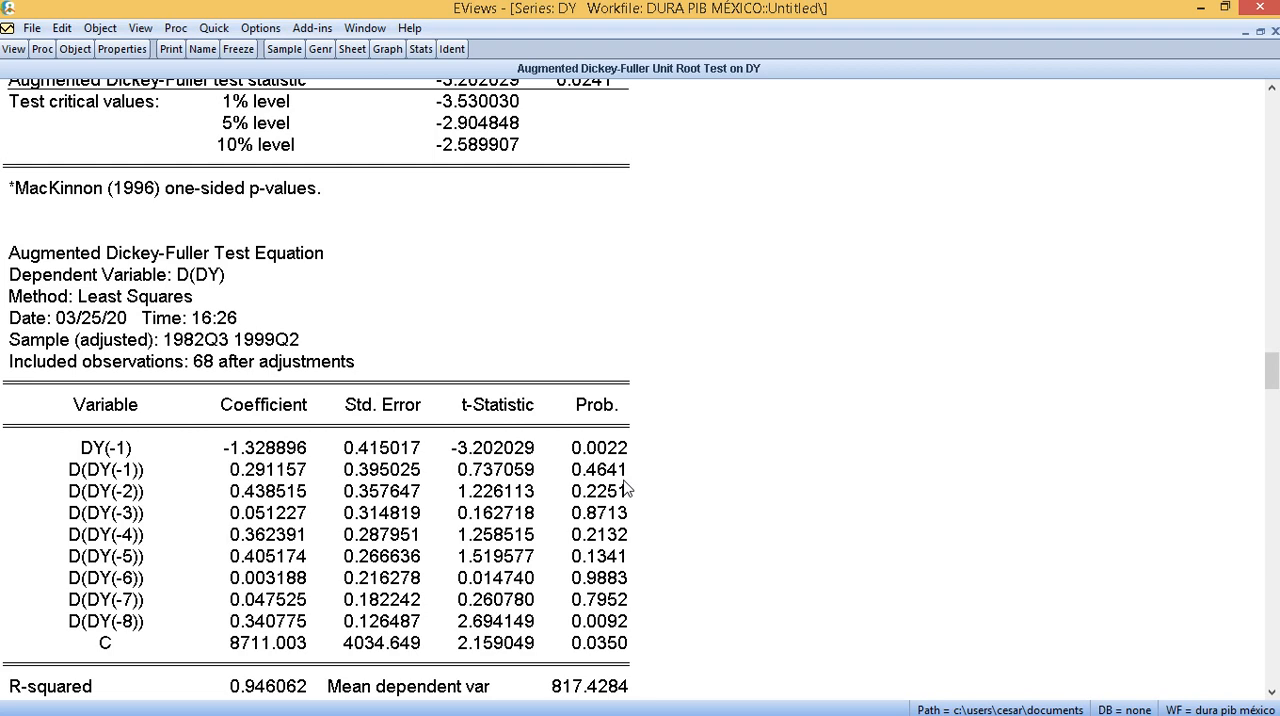
pyautogui.scroll(1, 626, 489)
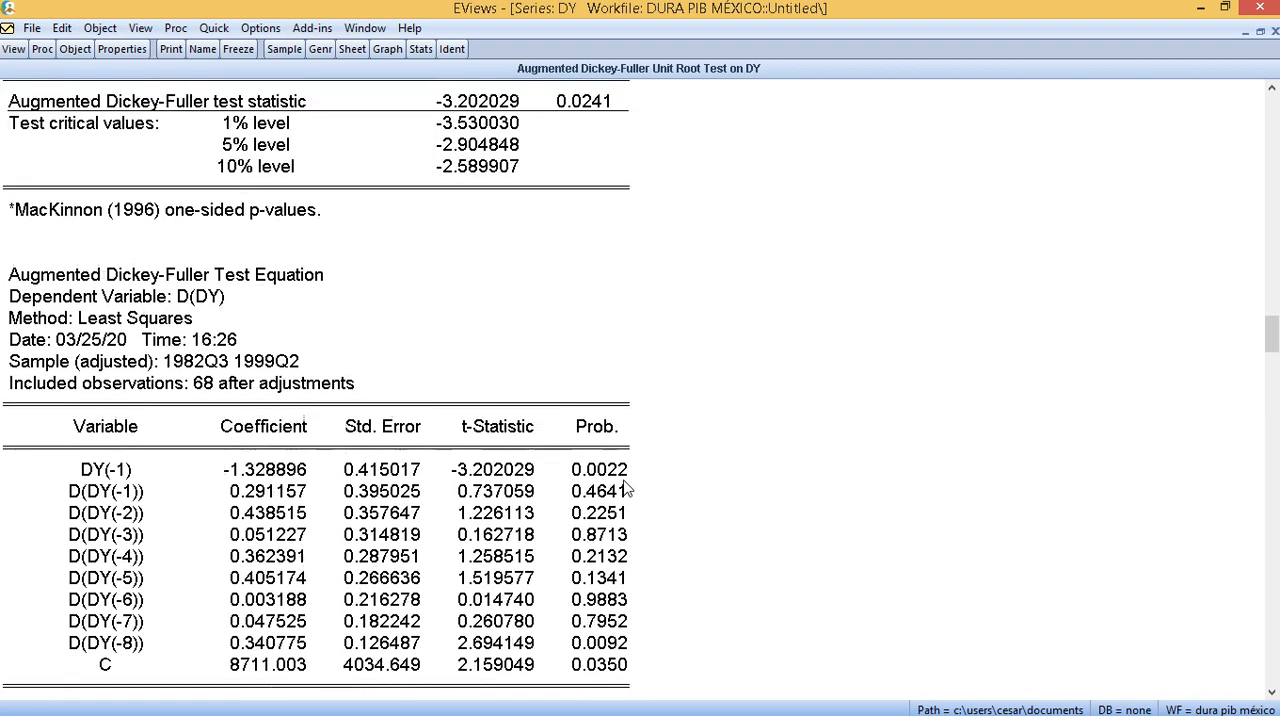
pyautogui.scroll(2, 638, 430)
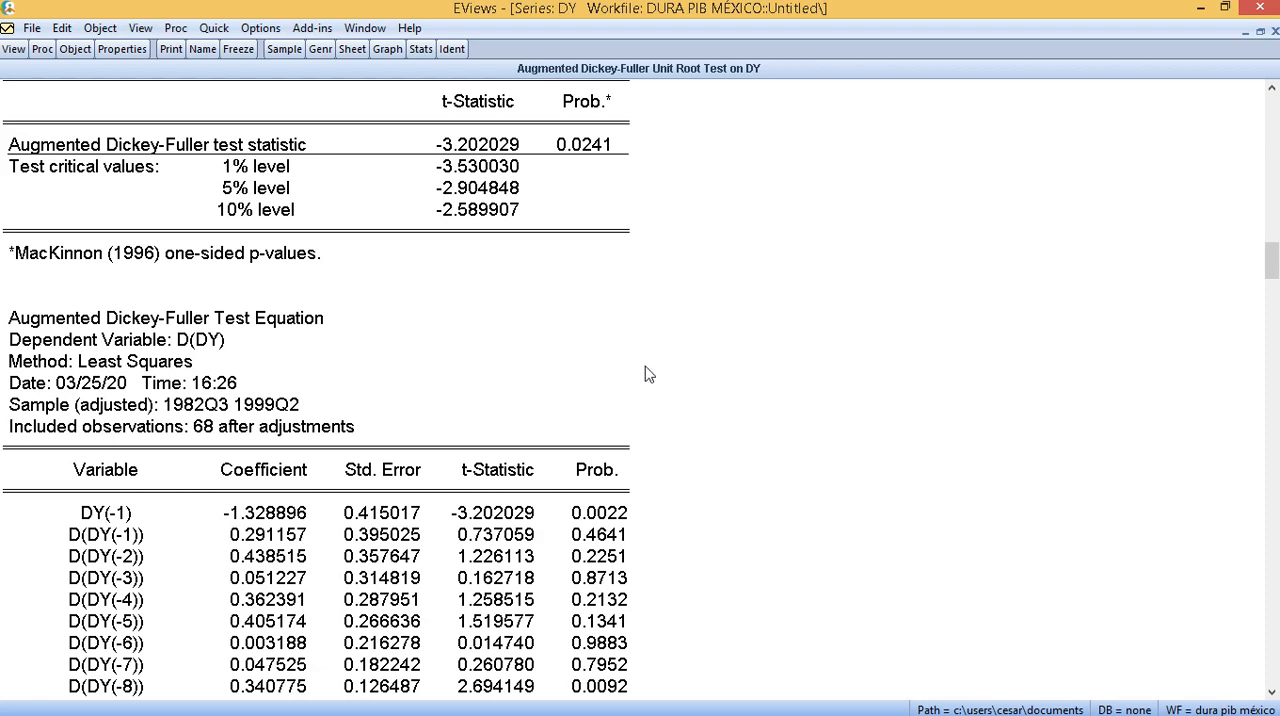
pyautogui.scroll(2, 850, 390)
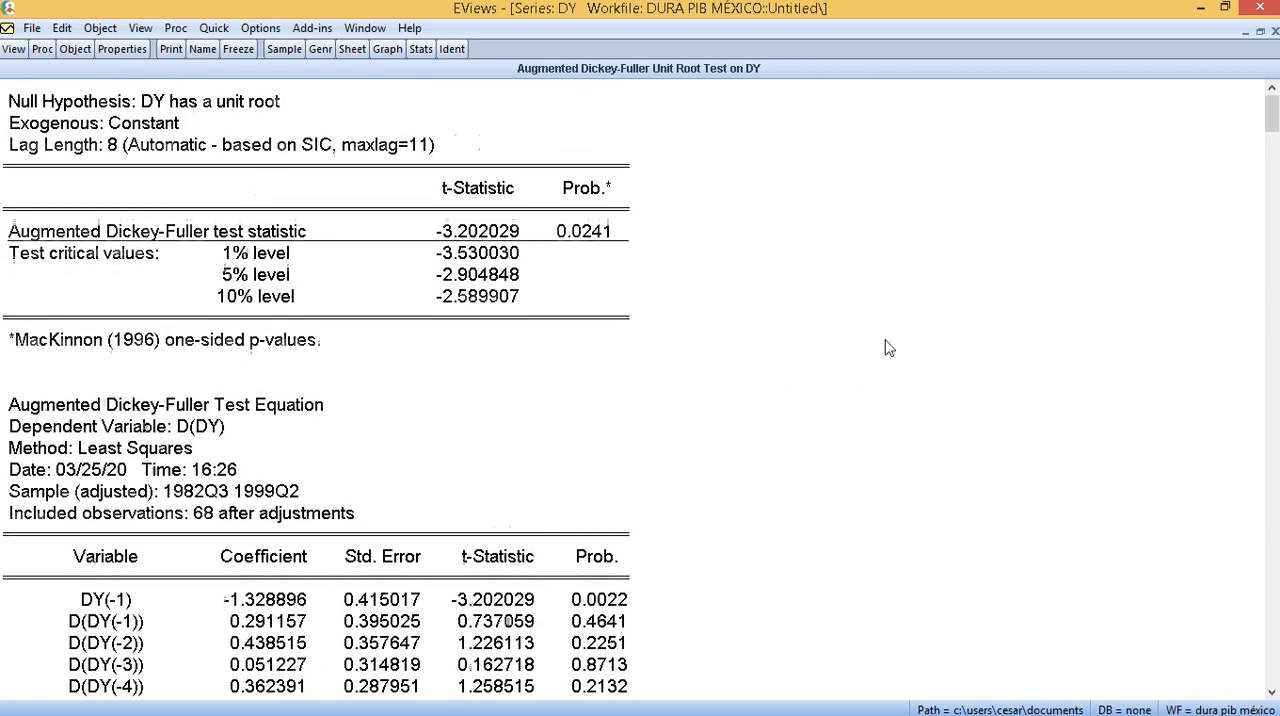
# - Close the DY test window, reopen the dy series and produce its correlogram in level with 36 lags
pyautogui.click(1275, 32)
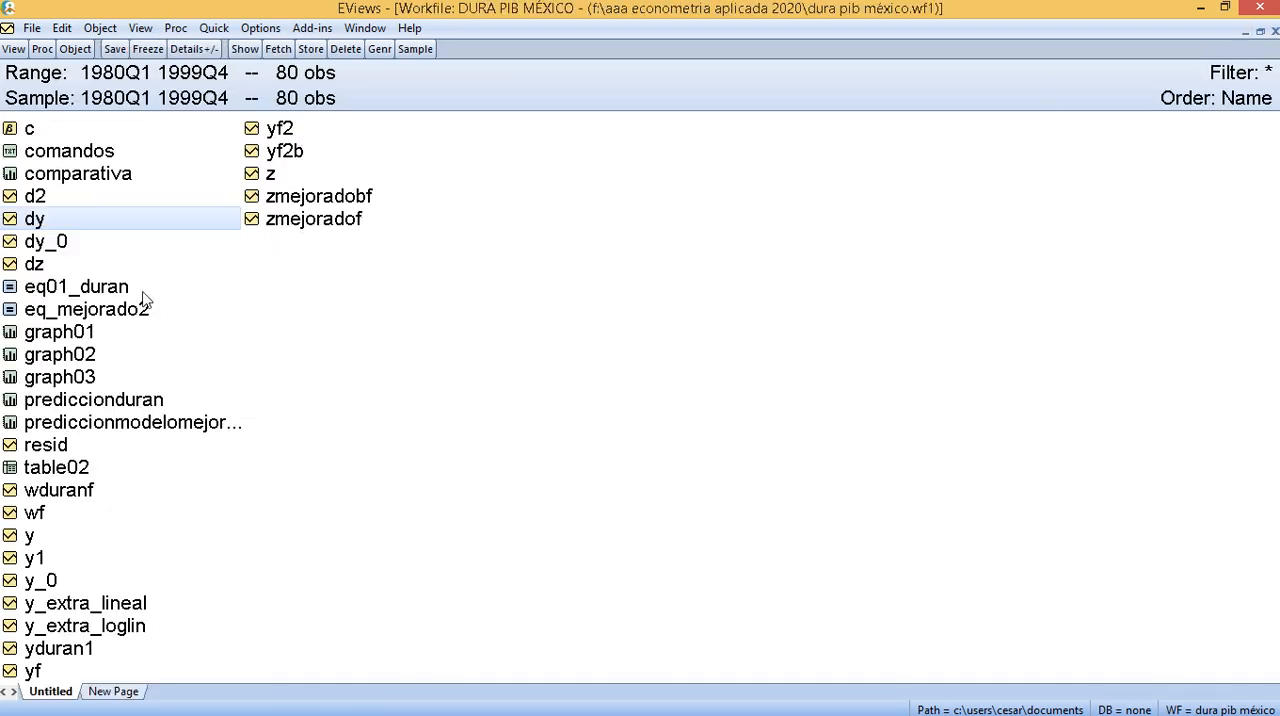
pyautogui.doubleClick(35, 218)
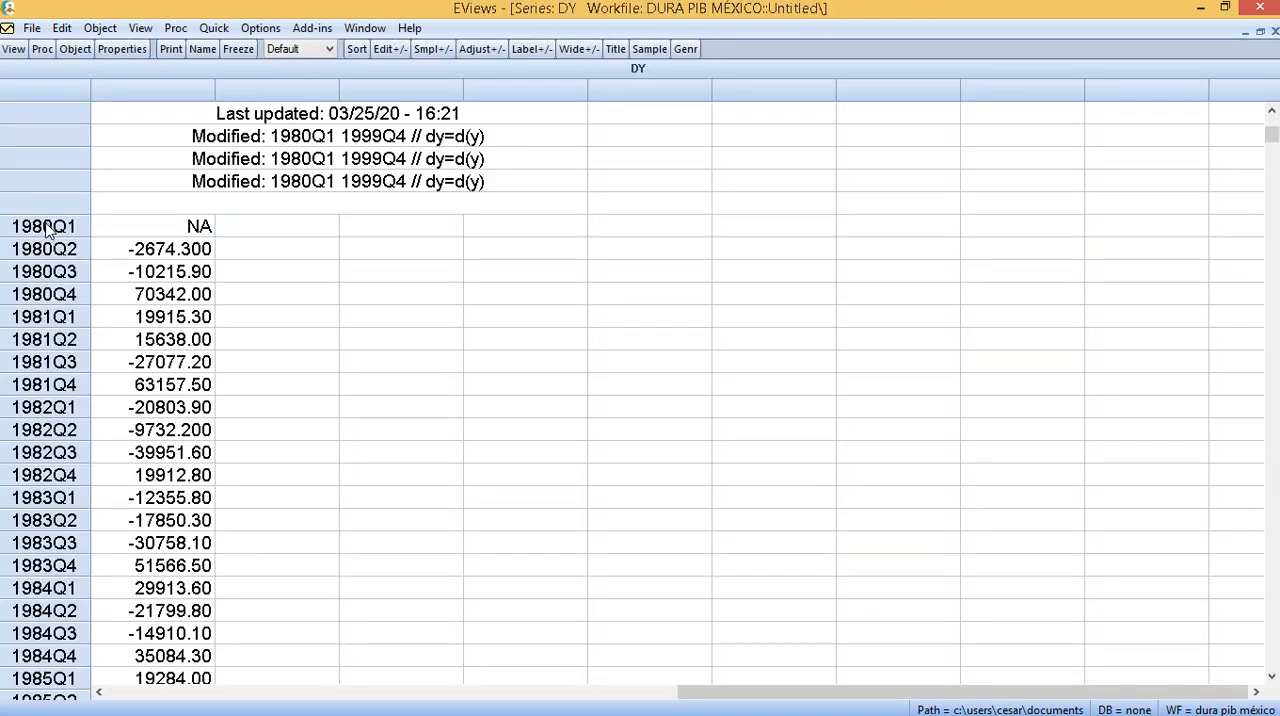
pyautogui.click(12, 49)
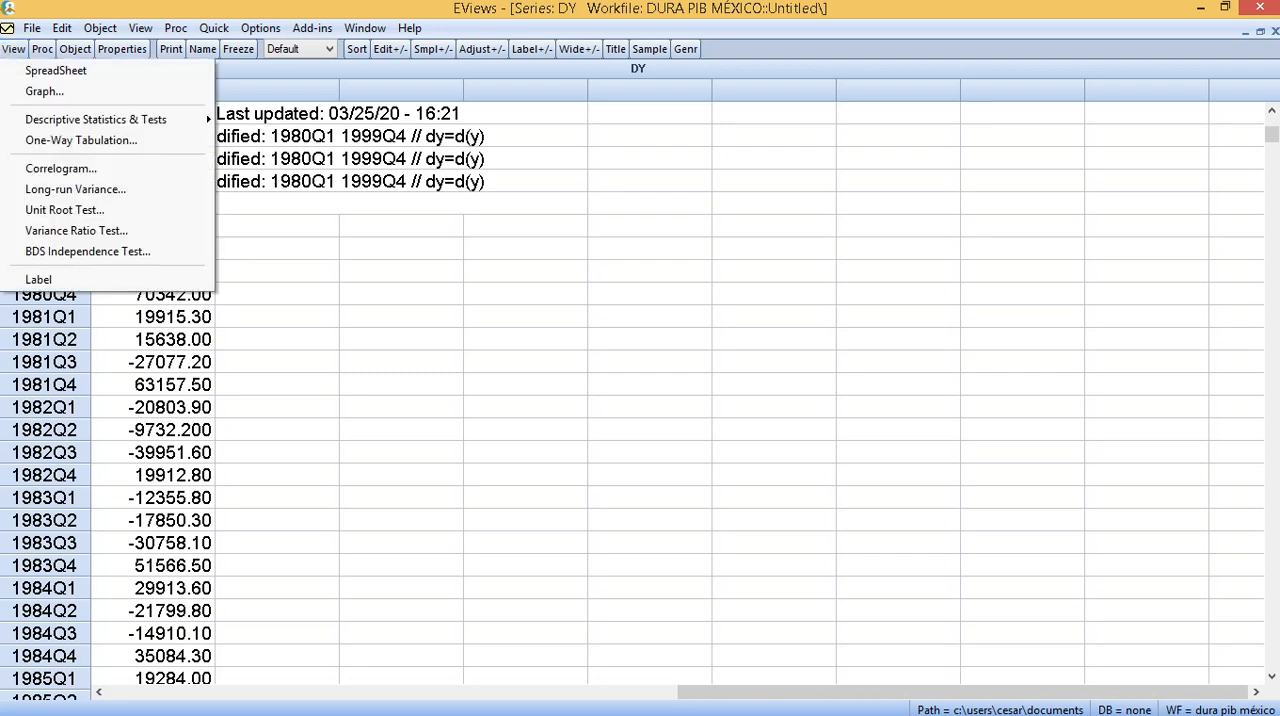
pyautogui.click(82, 172)
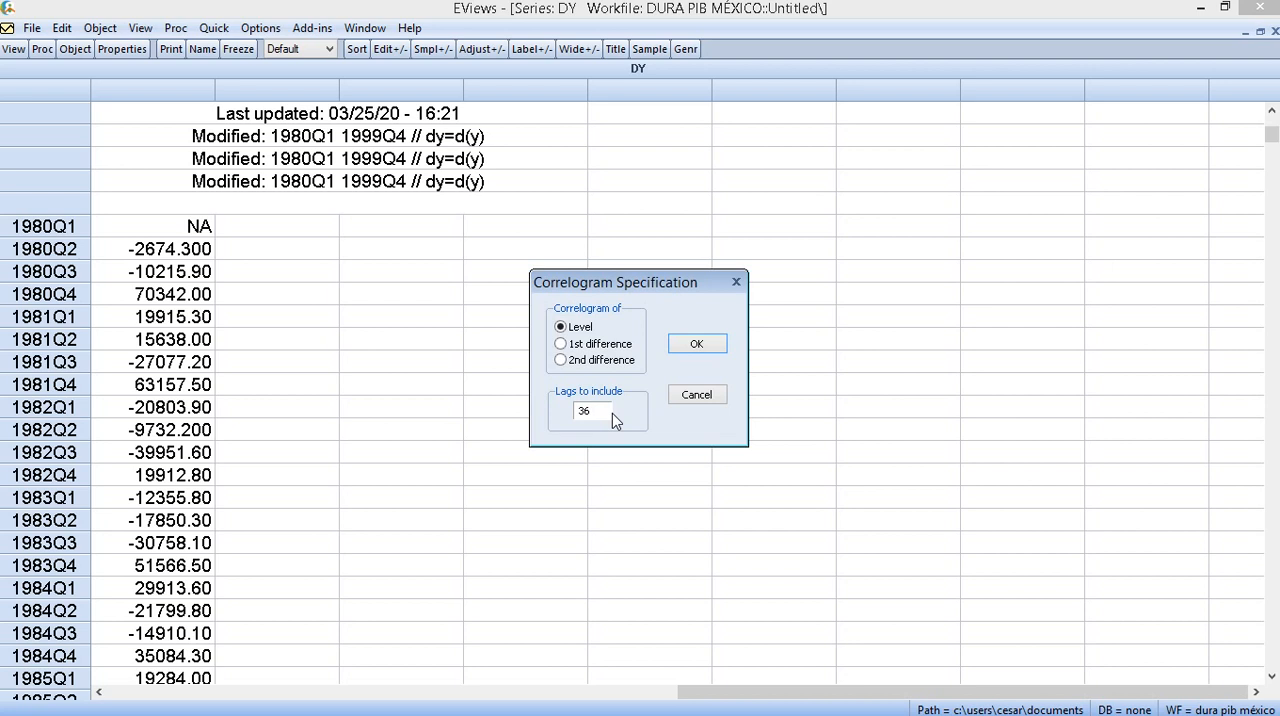
pyautogui.click(697, 345)
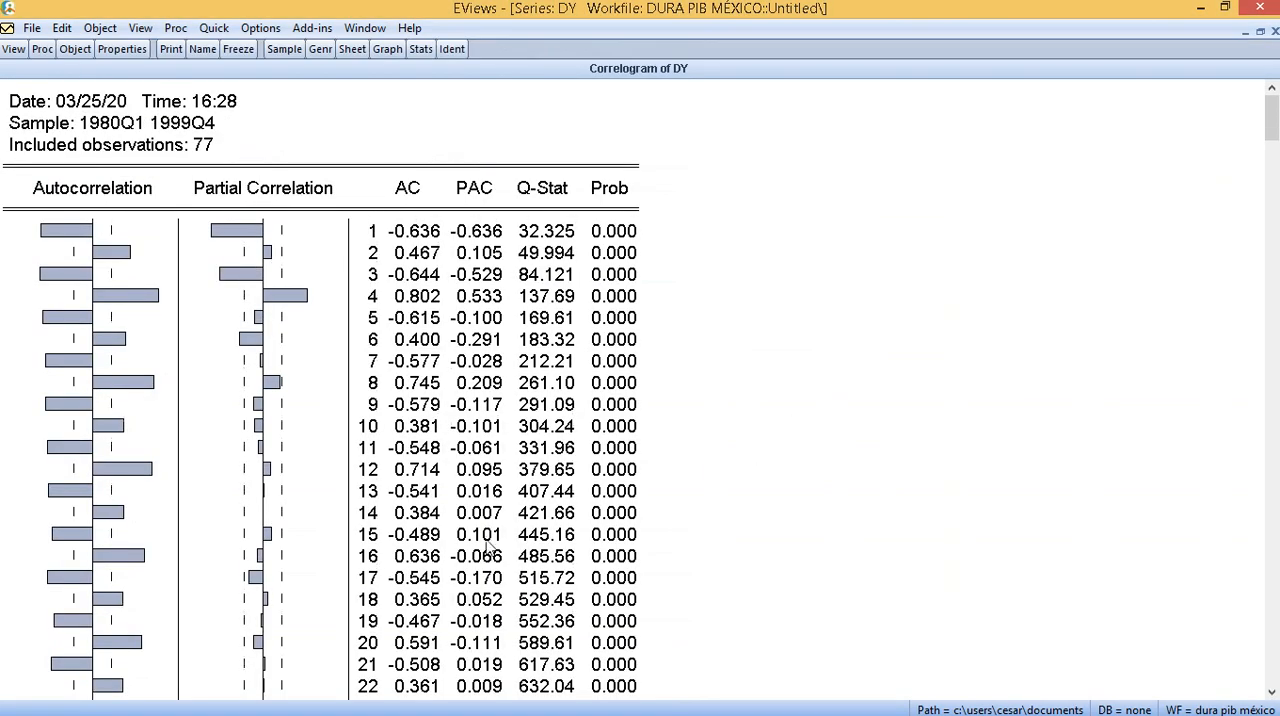
pyautogui.moveTo(265, 714)
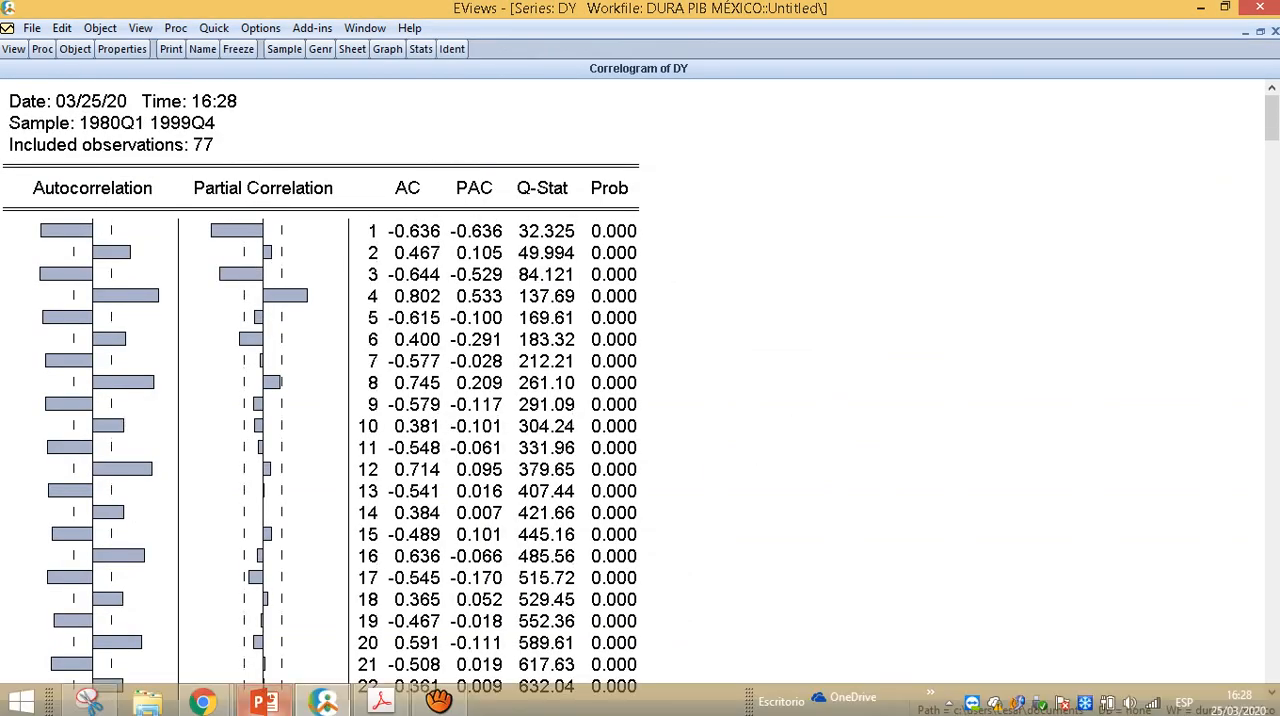
pyautogui.click(380, 700)
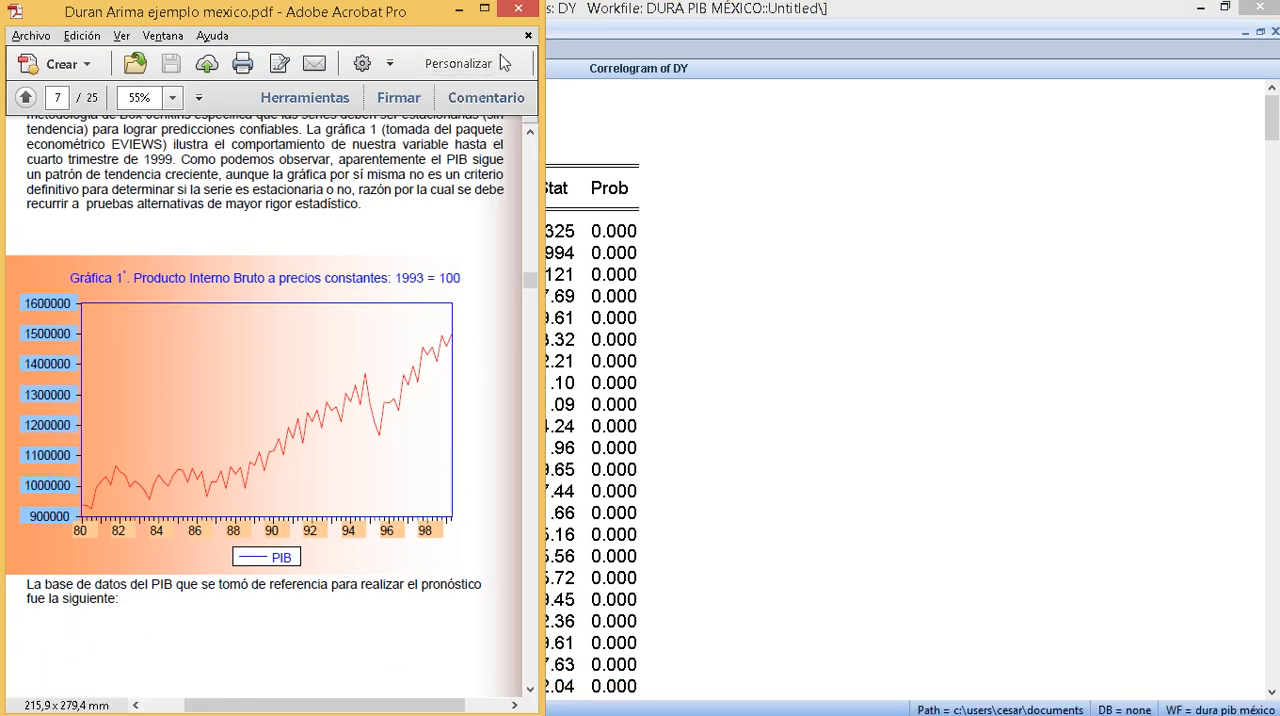
pyautogui.click(460, 9)
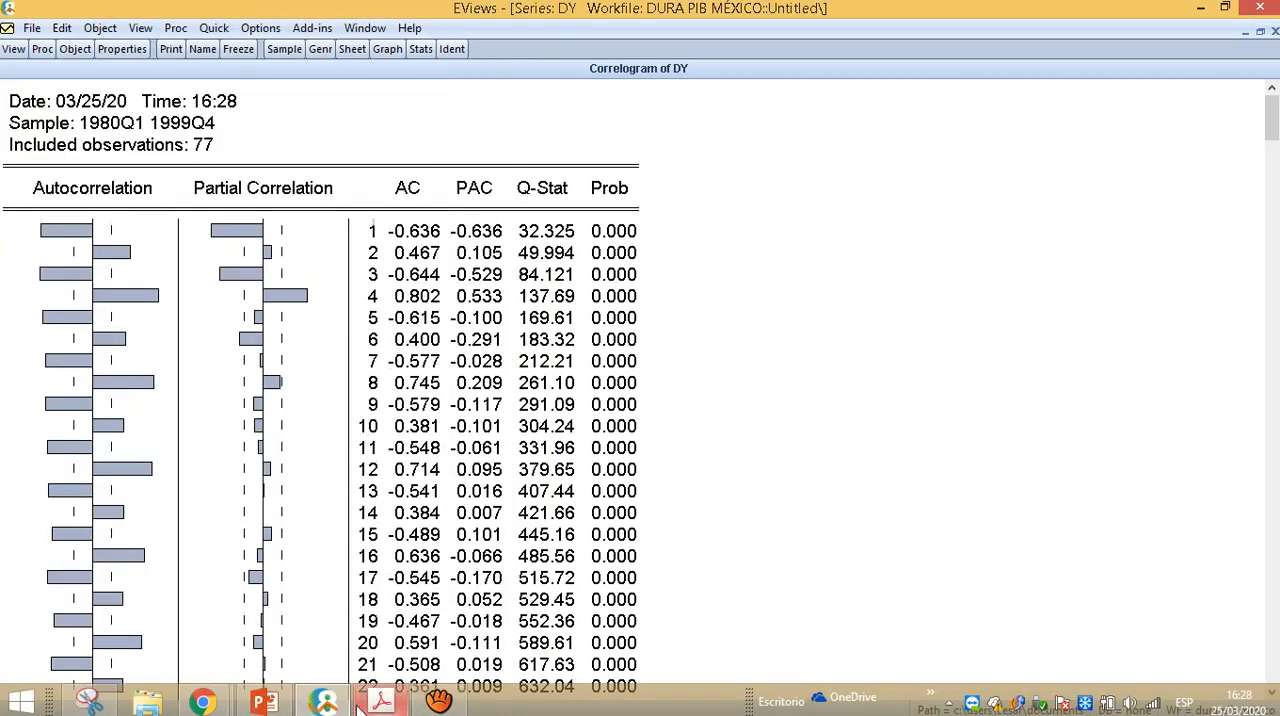
# - Switch to PowerPoint, show the AR(2) patterns on slide 5 beside the DY correlogram for comparison, and minimize the presentation
pyautogui.click(264, 700)
pyautogui.click(73, 300)
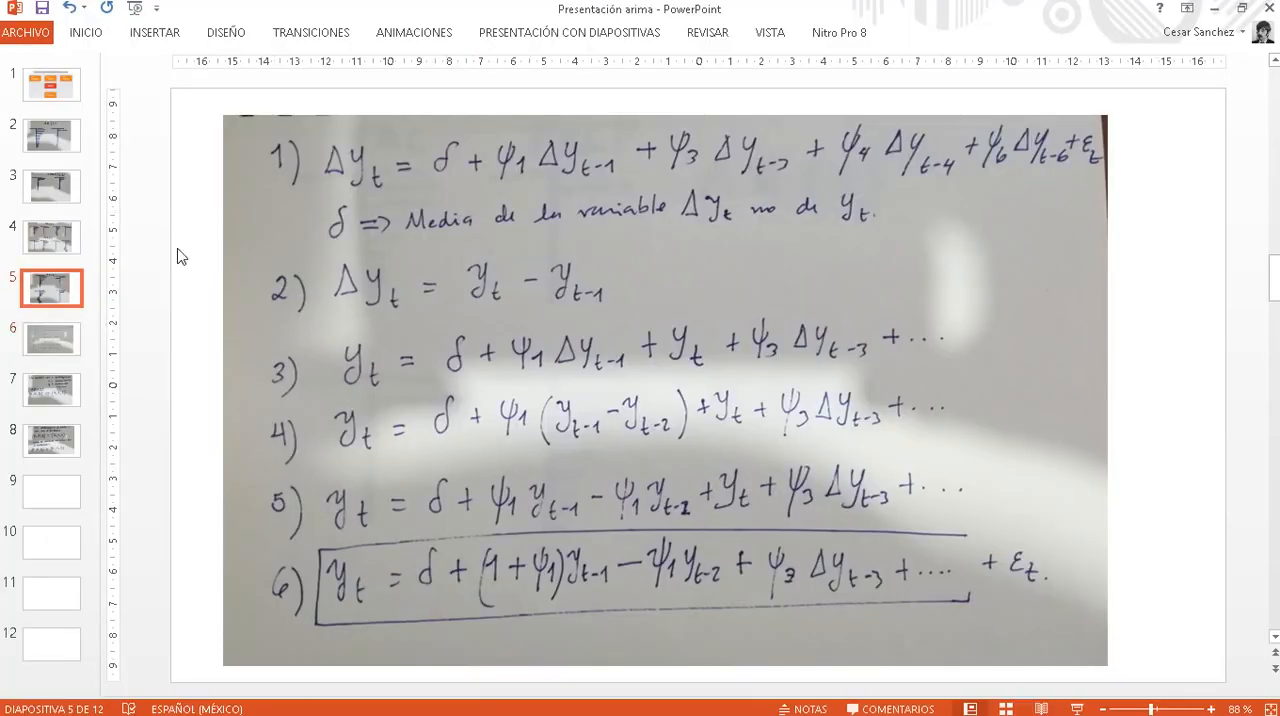
pyautogui.click(1241, 8)
pyautogui.moveTo(682, 35); pyautogui.dragTo(760, 22)
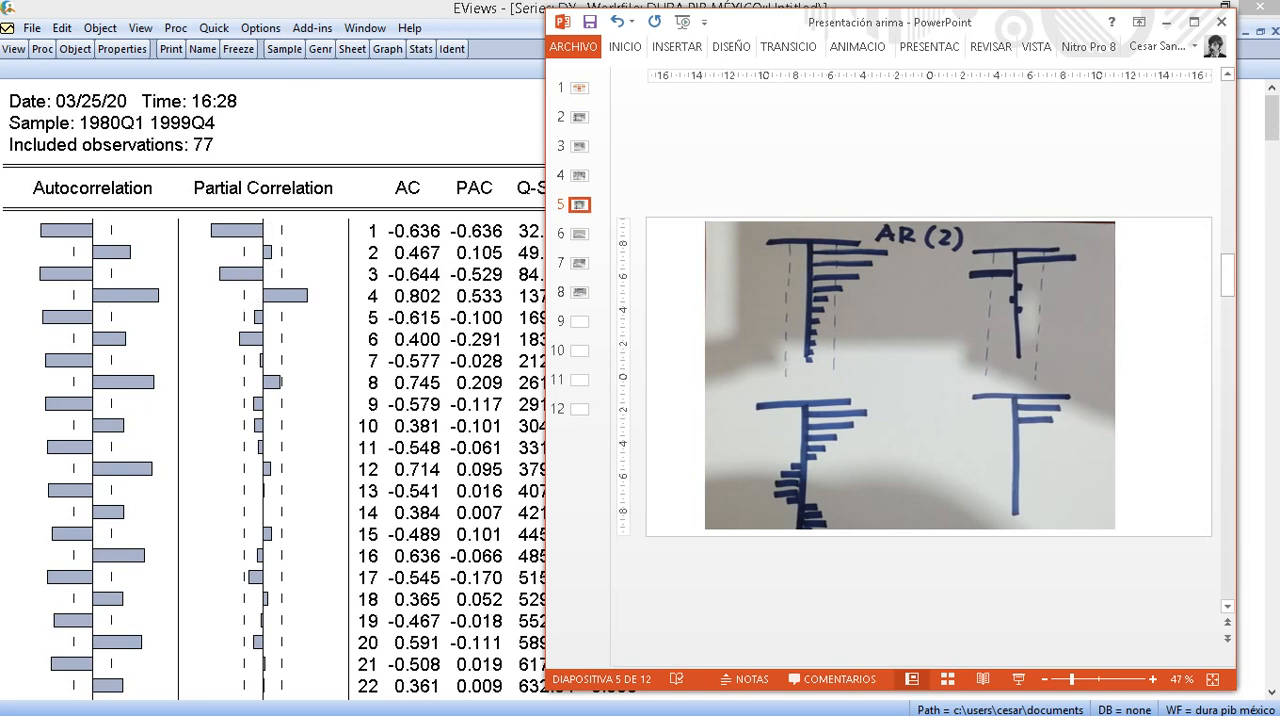
pyautogui.click(1168, 22)
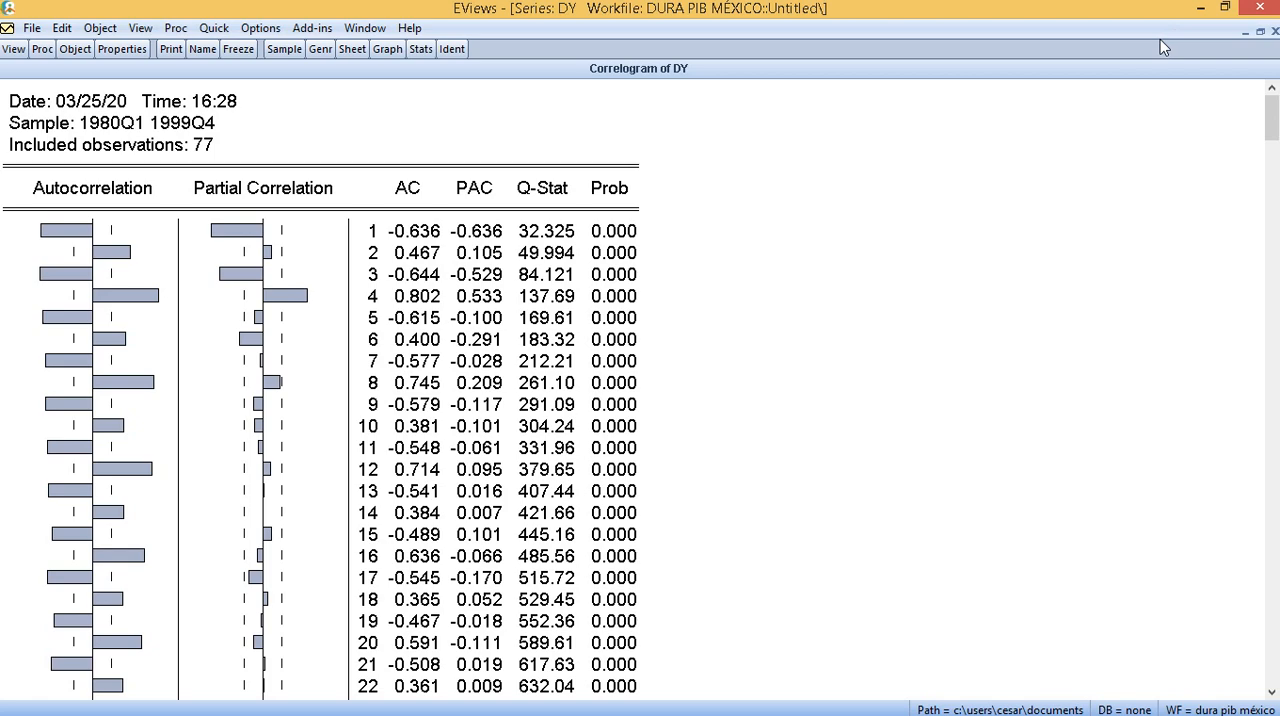
# - Switch to the Duran Arima ejemplo mexico PDF, minimize PowerPoint, and restore the EViews window so the correlogram sits beside the PDF
pyautogui.hotkey('alt', 'Tab')
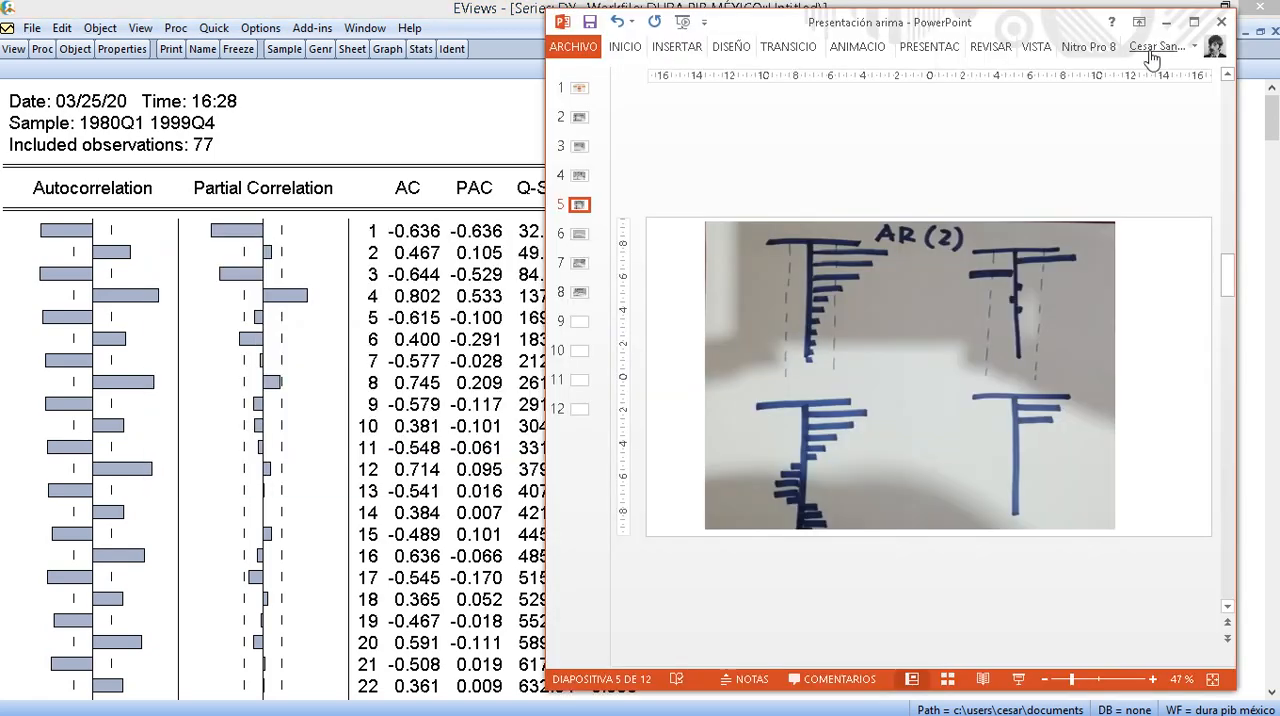
pyautogui.hotkey('alt', 'Tab')
pyautogui.hotkey('alt', 'Tab')
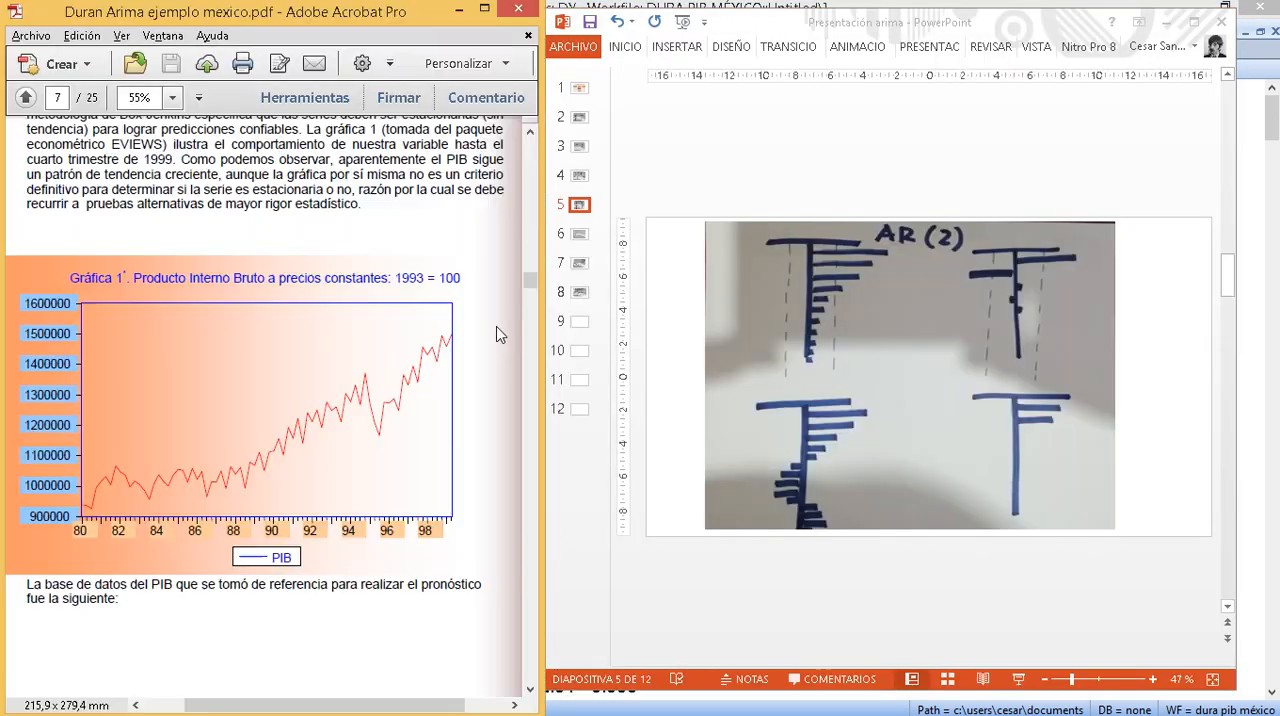
pyautogui.click(1168, 22)
pyautogui.click(1226, 9)
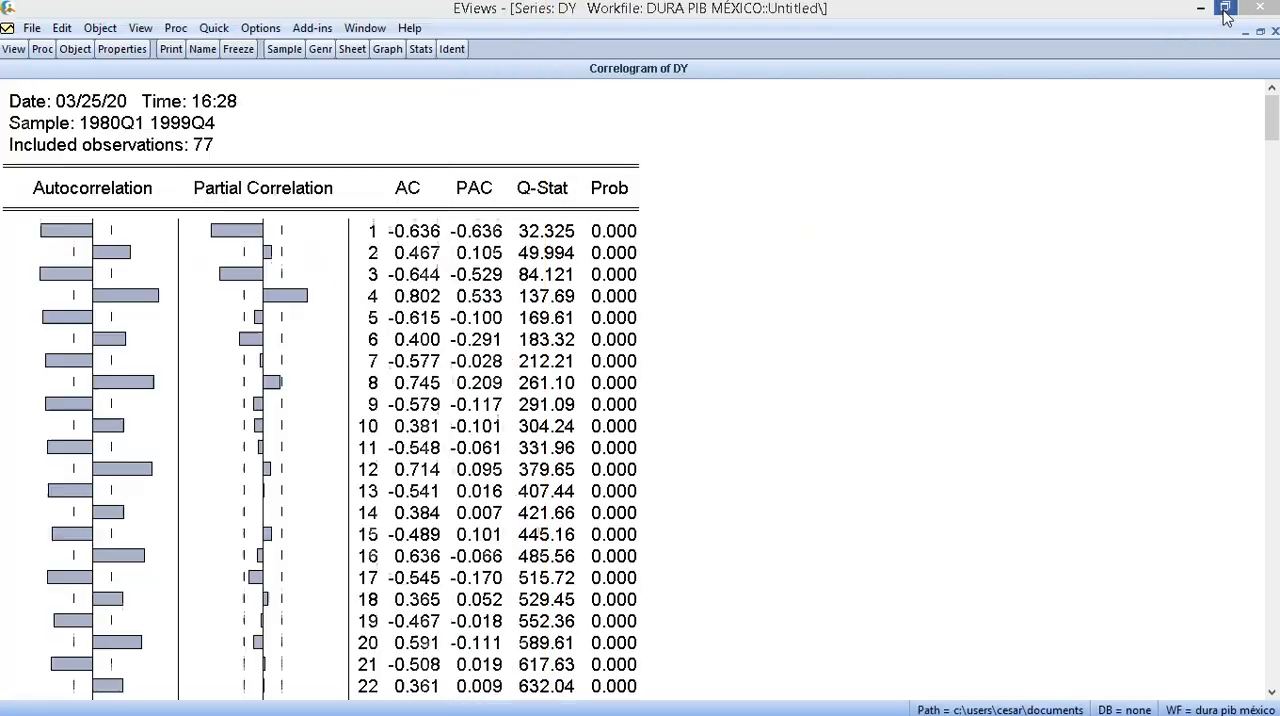
# - Look through the Duran Arima ejemplo mexico PDF for the selected model and its Etapa 2 estimation results on page 18
pyautogui.scroll(-8, 389, 473)
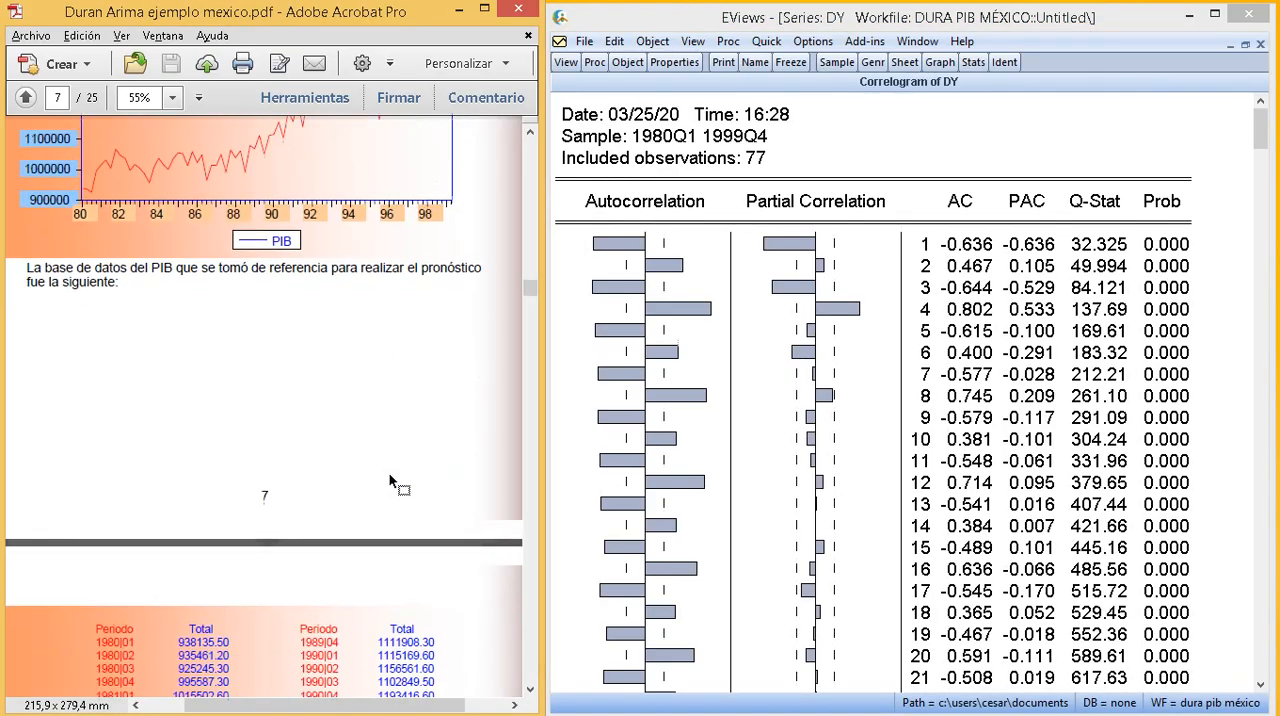
pyautogui.scroll(-8, 389, 473)
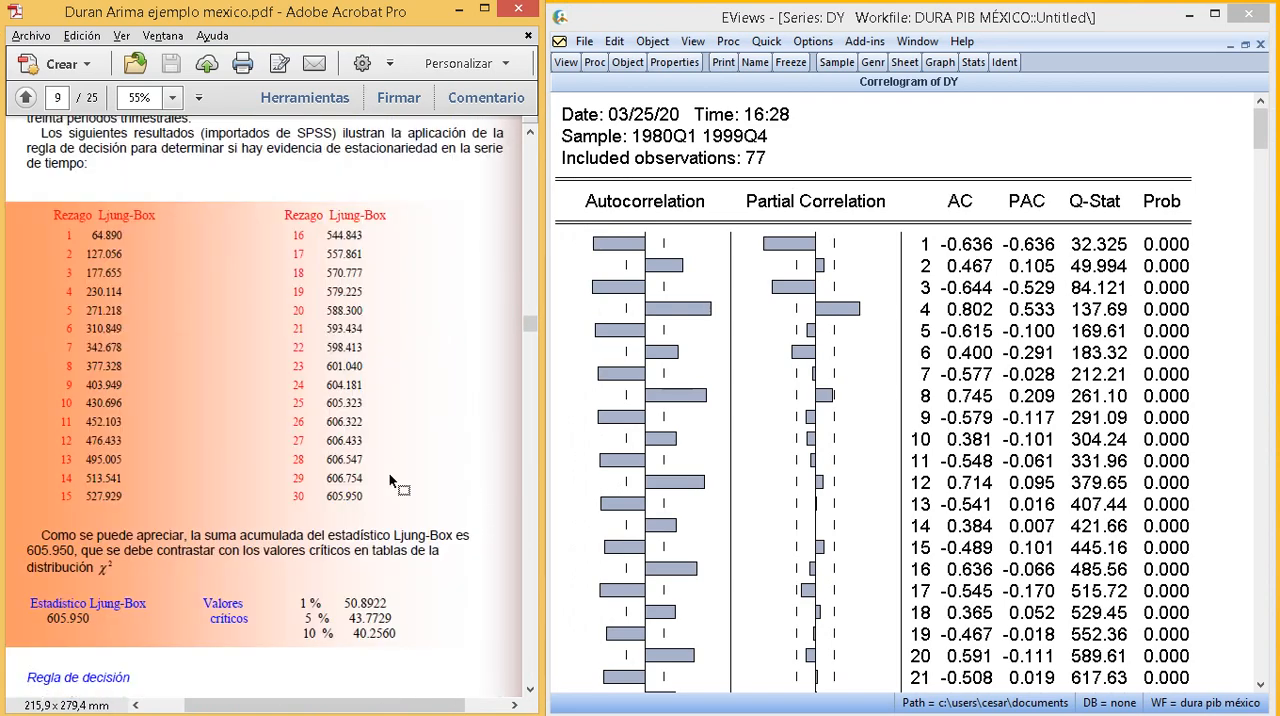
pyautogui.scroll(12, 389, 475)
pyautogui.scroll(20, 389, 473)
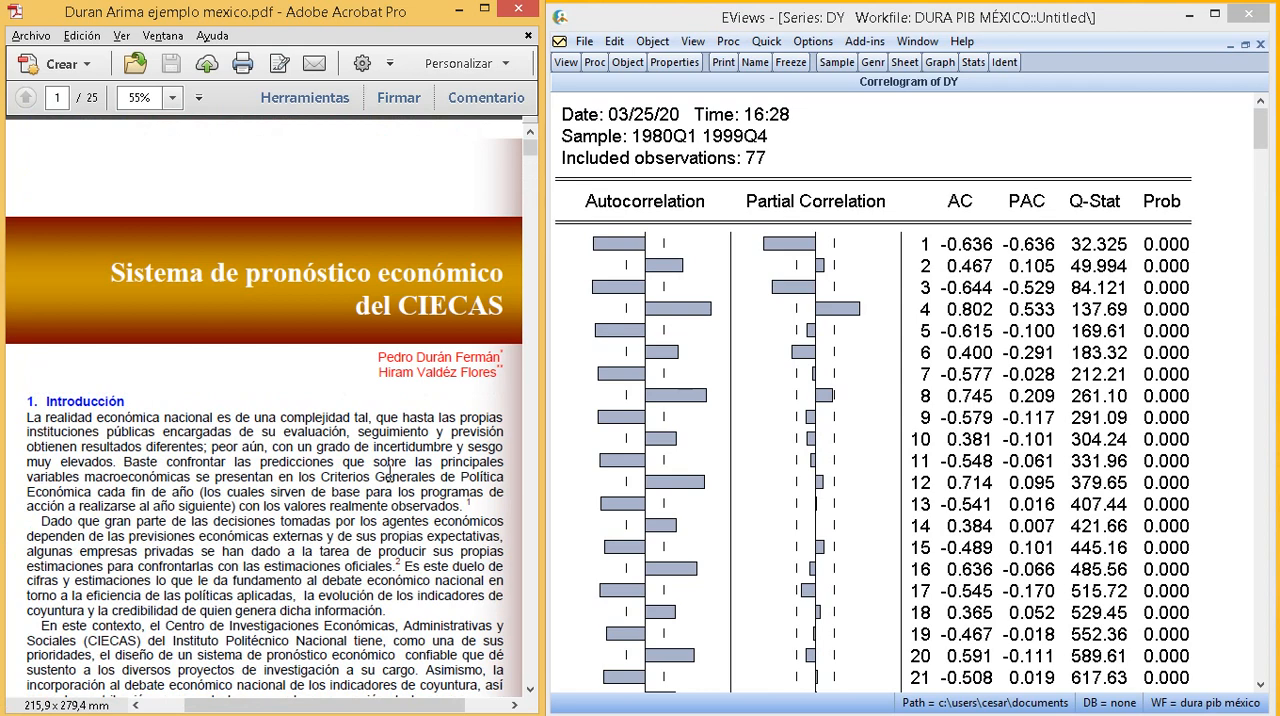
pyautogui.scroll(-20, 389, 473)
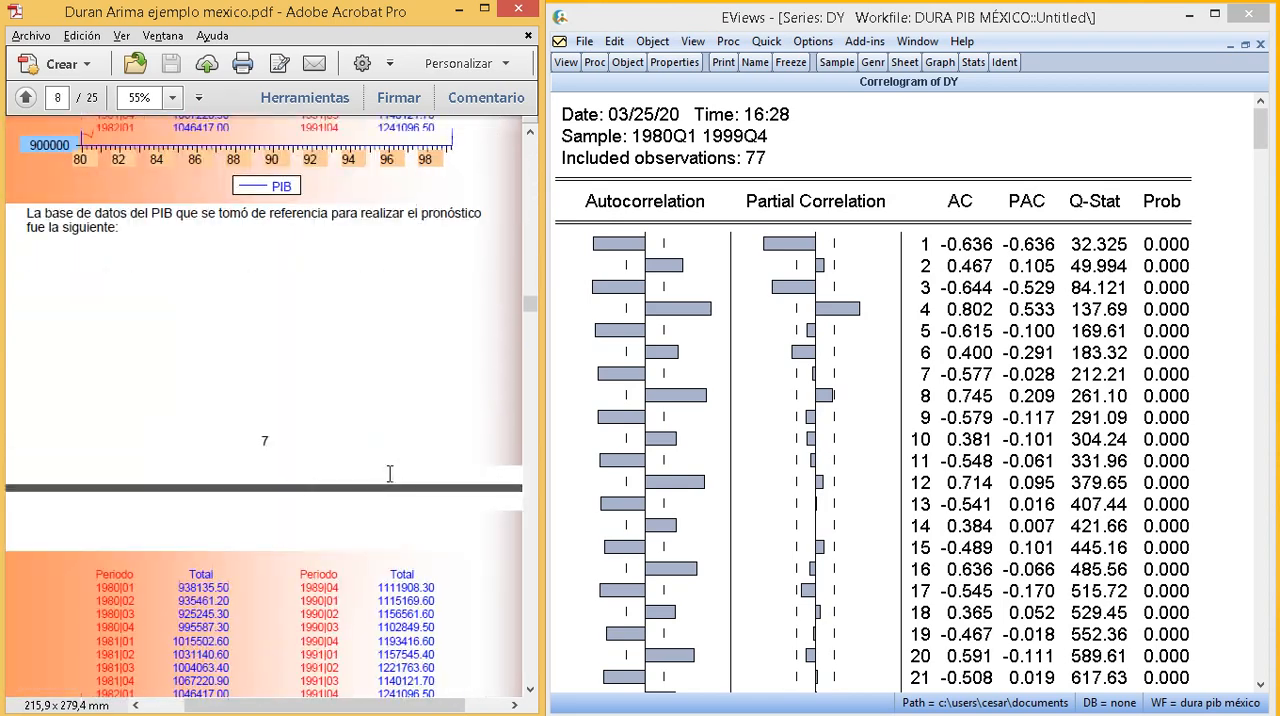
pyautogui.scroll(-10, 389, 473)
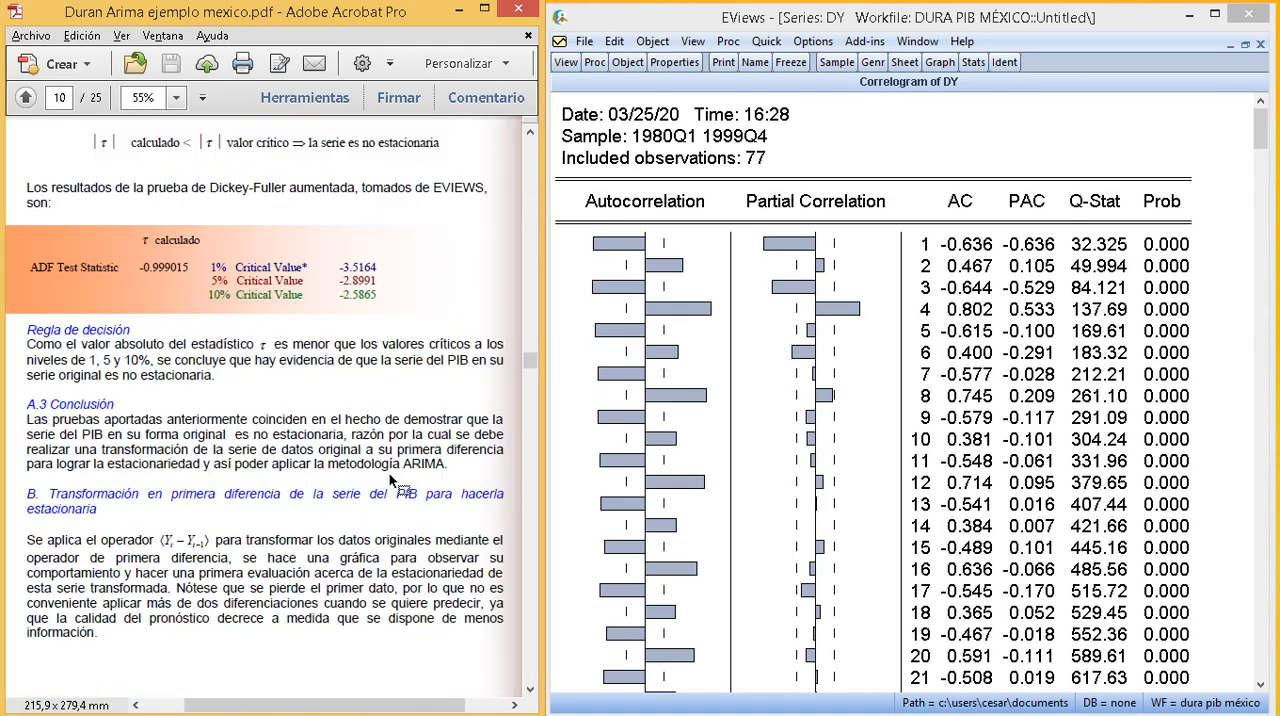
pyautogui.scroll(-15, 391, 476)
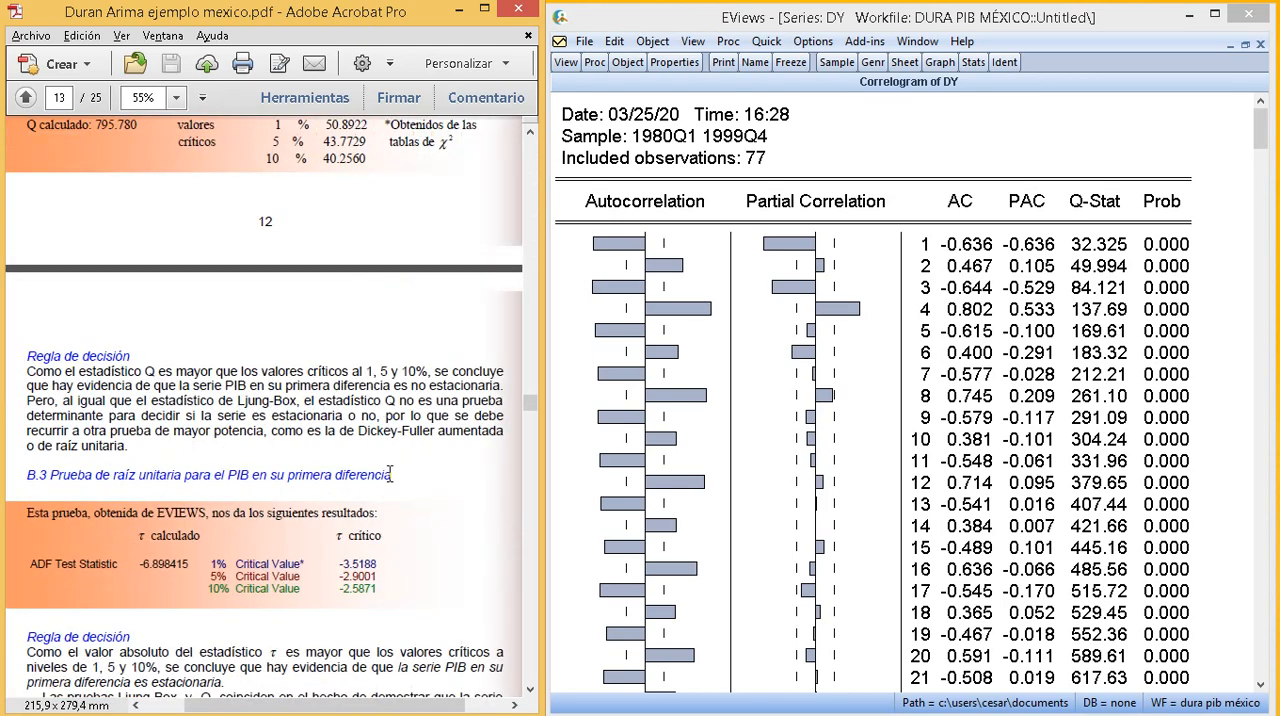
pyautogui.scroll(-20, 389, 473)
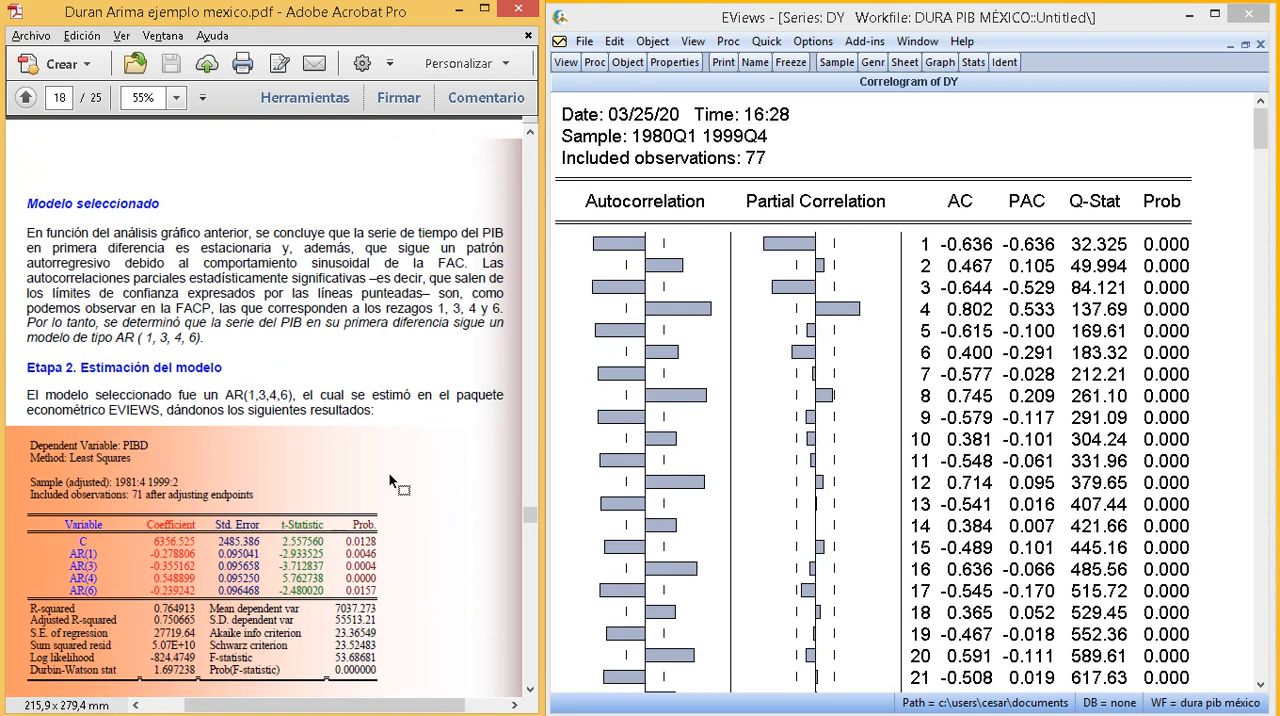
pyautogui.scroll(-3, 389, 473)
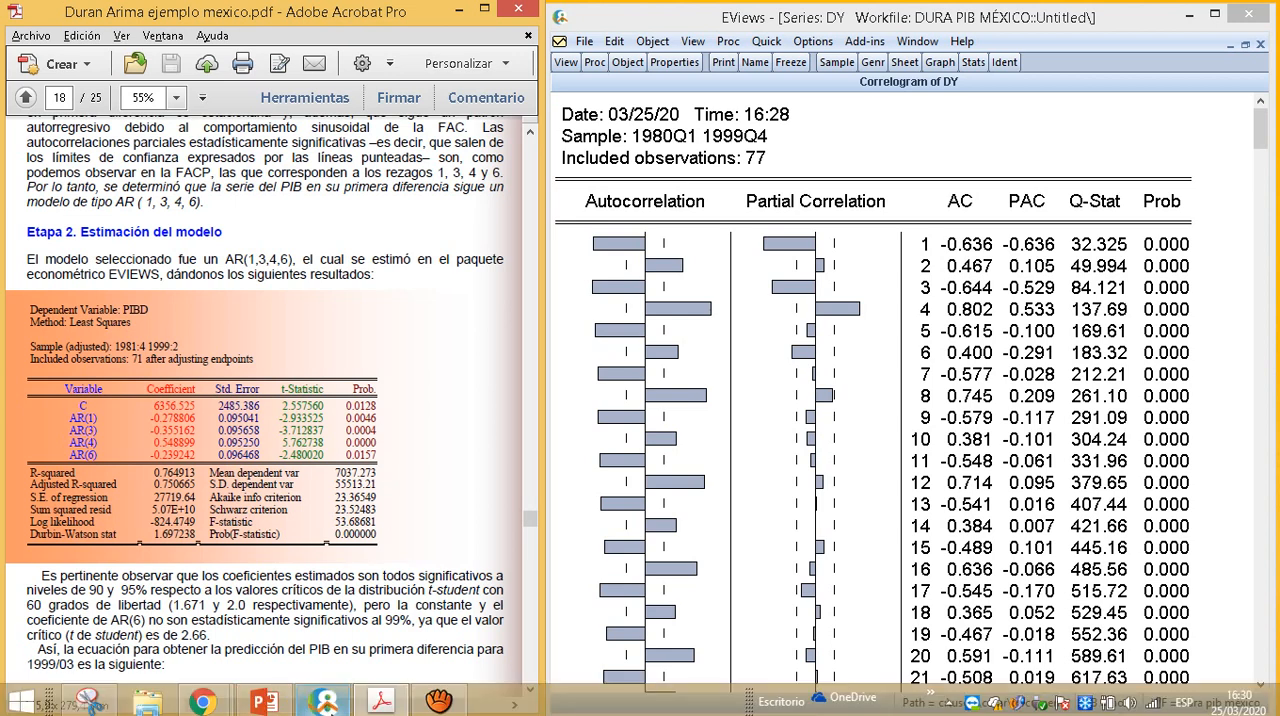
# - Minimize the PDF, switch to the PowerPoint presentation, and show the Box-Jenkins process diagram on slide 1
pyautogui.click(380, 701)
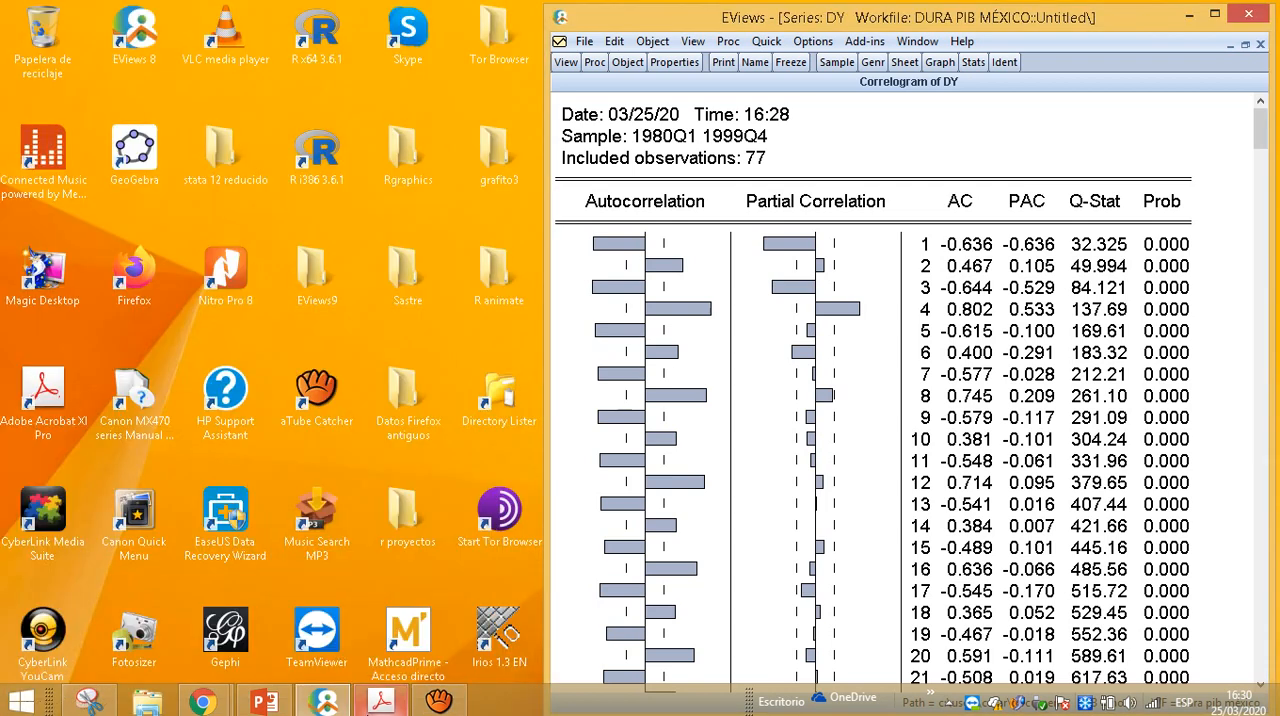
pyautogui.click(265, 701)
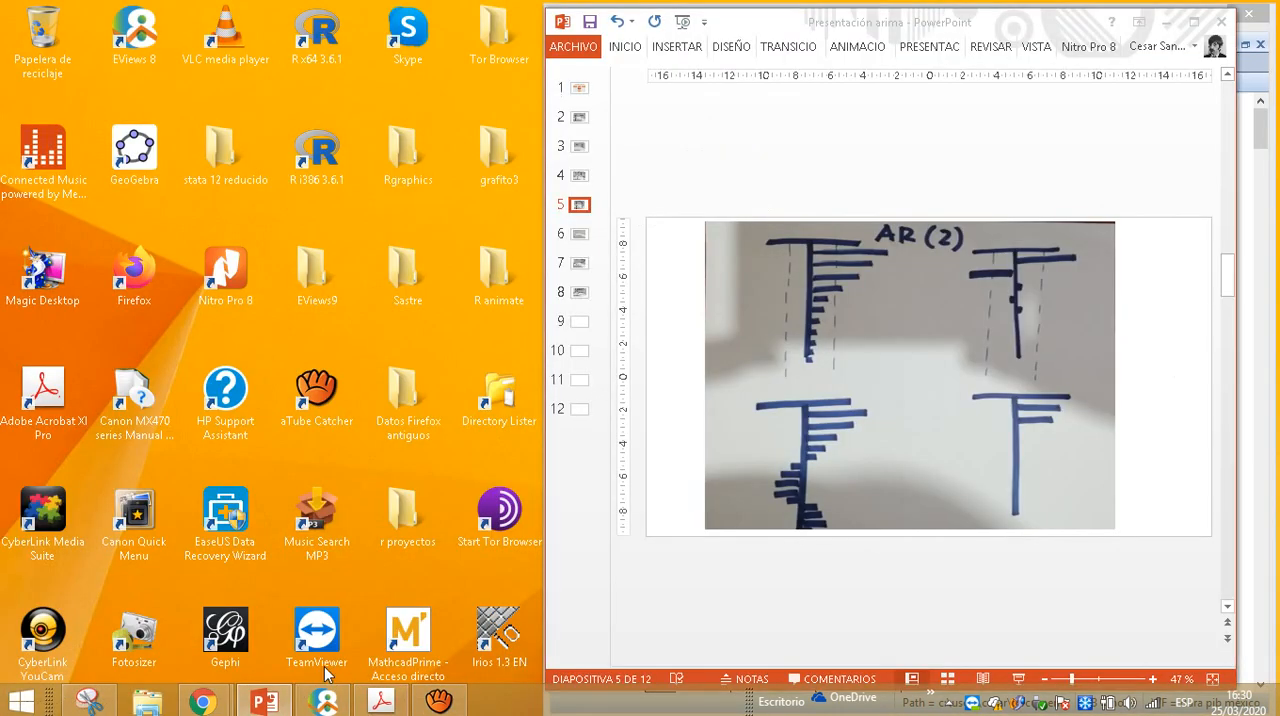
pyautogui.moveTo(252, 706)
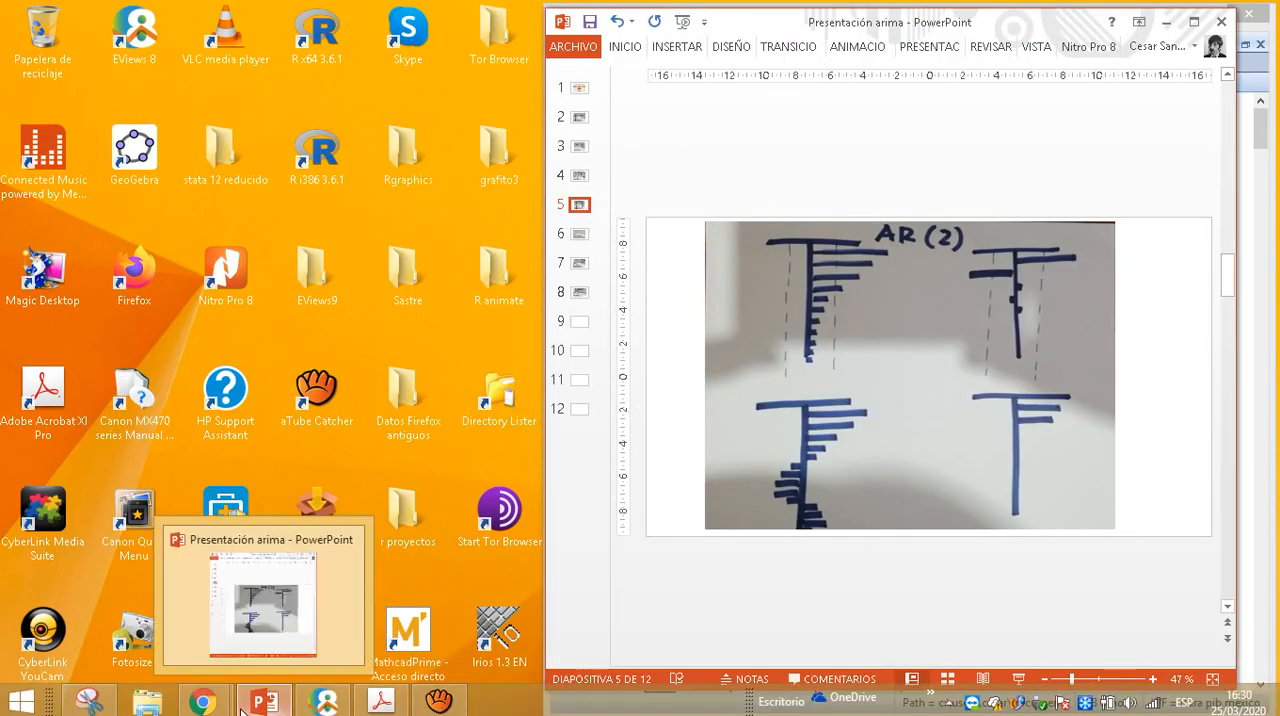
pyautogui.click(580, 90)
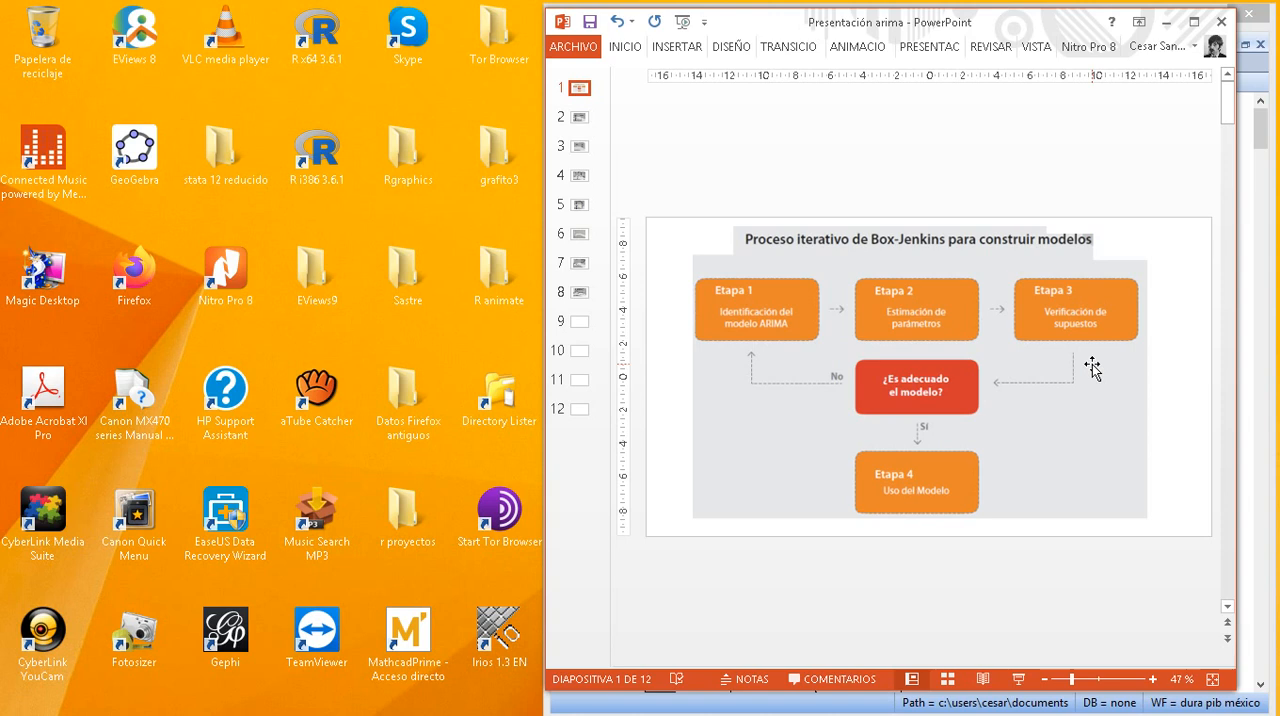
# - Switch back to EViews, maximize it, and restore the DY correlogram to a smaller window so the command area is accessible
pyautogui.moveTo(299, 714)
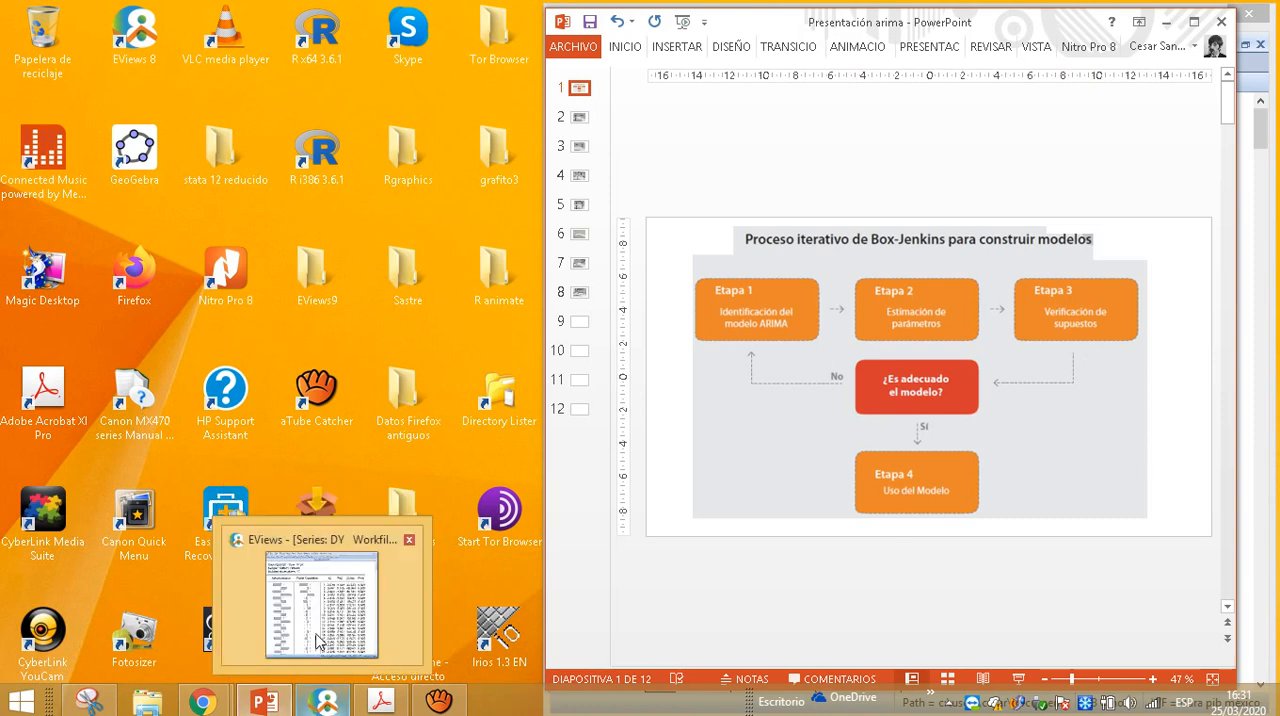
pyautogui.click(318, 641)
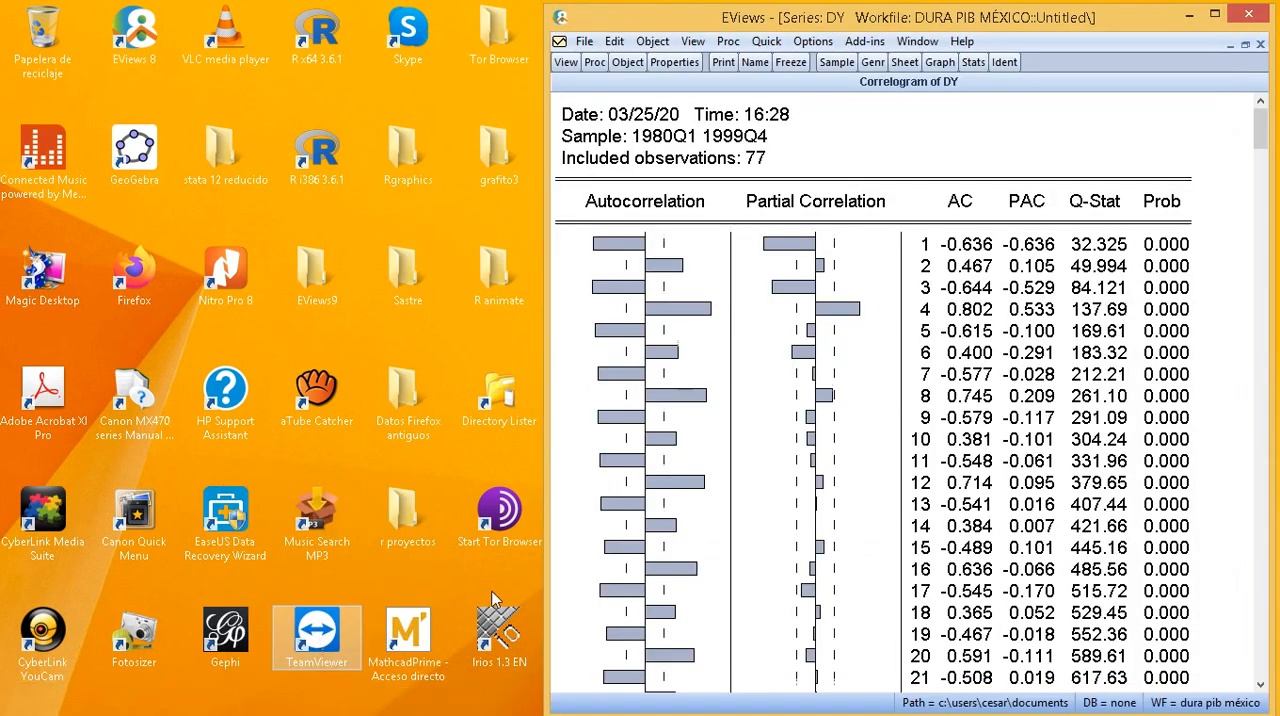
pyautogui.click(1216, 15)
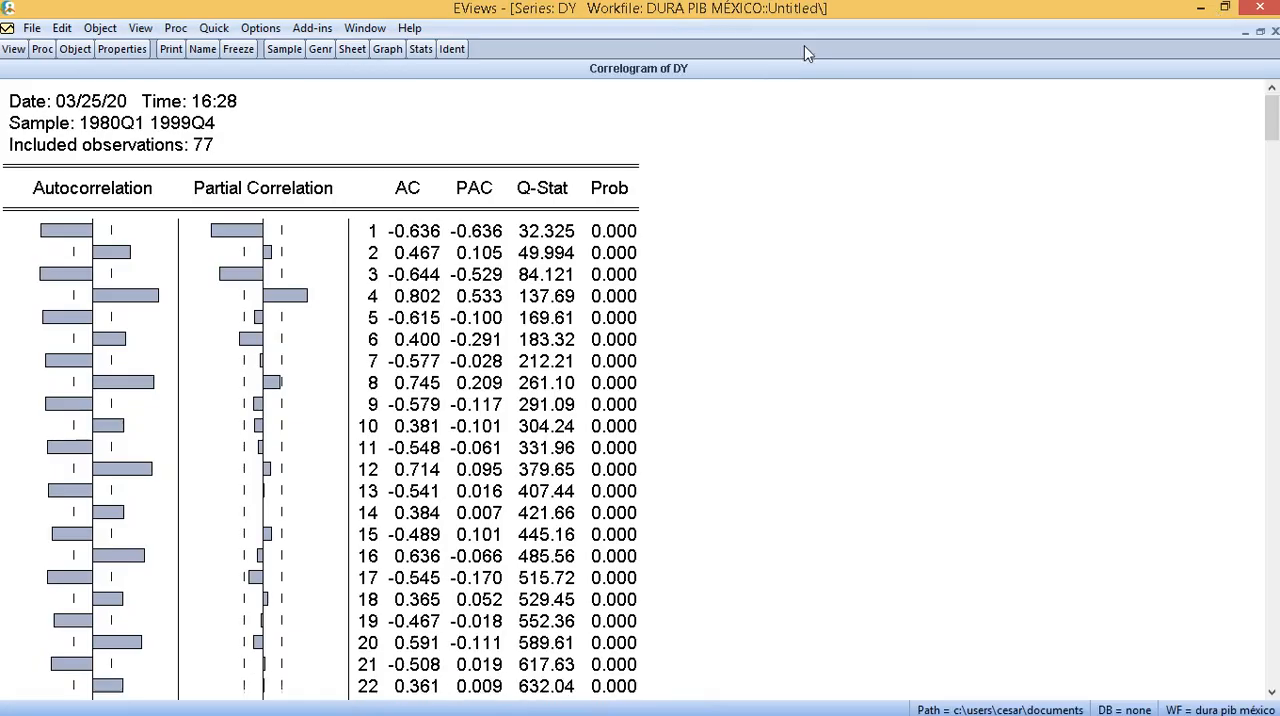
pyautogui.click(1260, 32)
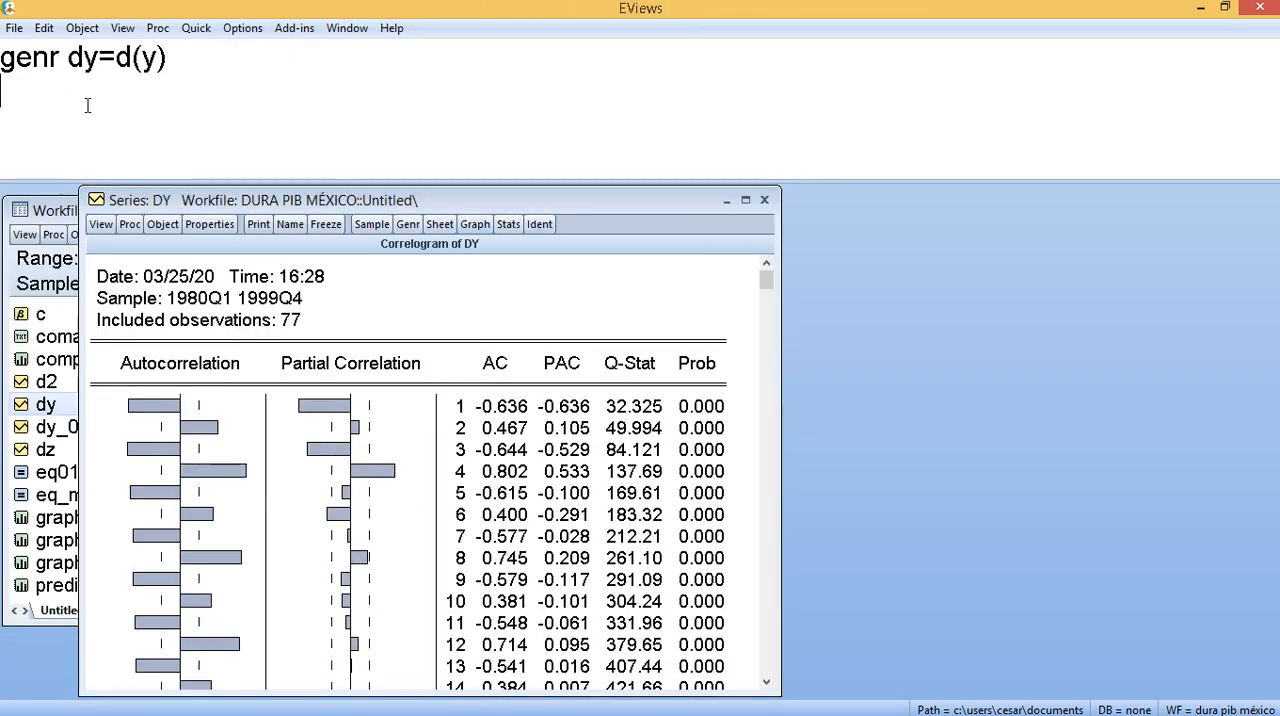
# - Write the least squares command ls dy c ar(1) below the genr line, without running it
pyautogui.write('ly')
pyautogui.press('BackSpace')
pyautogui.write('s')
pyautogui.write('dy c ar(')
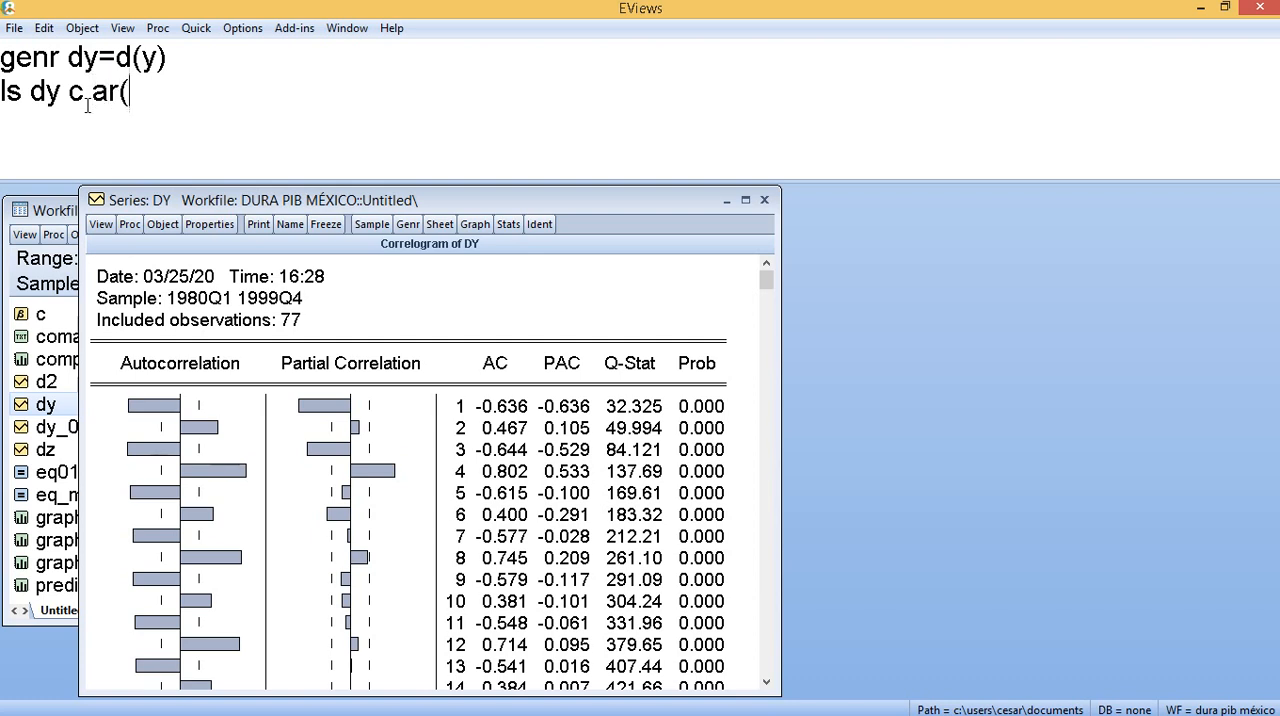
pyautogui.write('1(')
pyautogui.press('BackSpace')
pyautogui.write(')')
# - Copy the ar(1) term and append three copies of it to the ls command
pyautogui.moveTo(155, 95); pyautogui.dragTo(95, 101)
pyautogui.hotkey('ctrl', 'c')
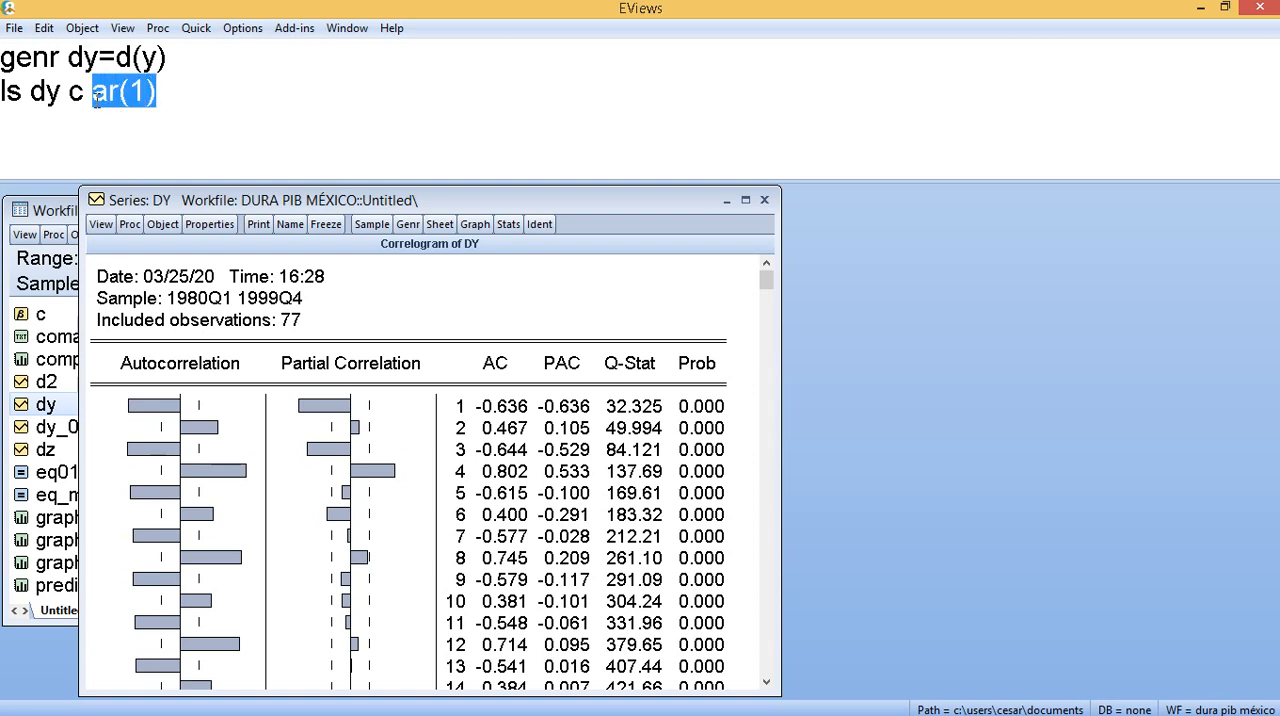
pyautogui.click(177, 100)
pyautogui.hotkey('ctrl', 'v')
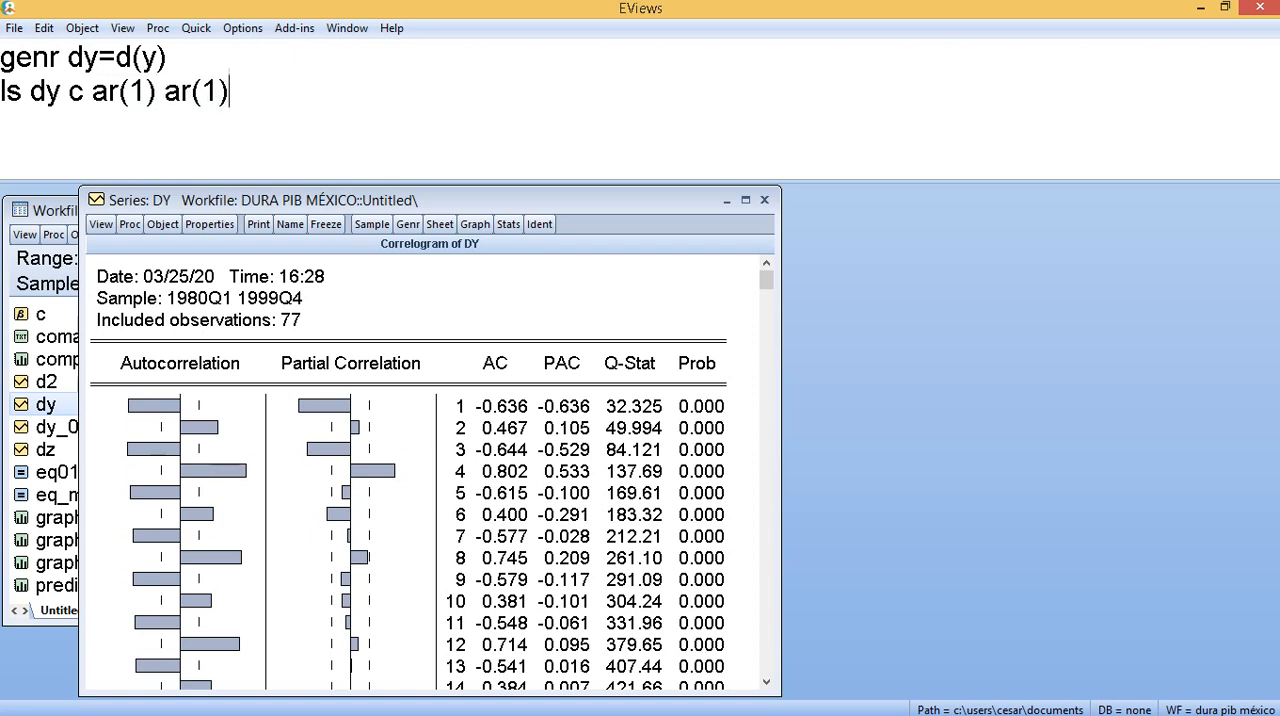
pyautogui.hotkey('ctrl', 'v')
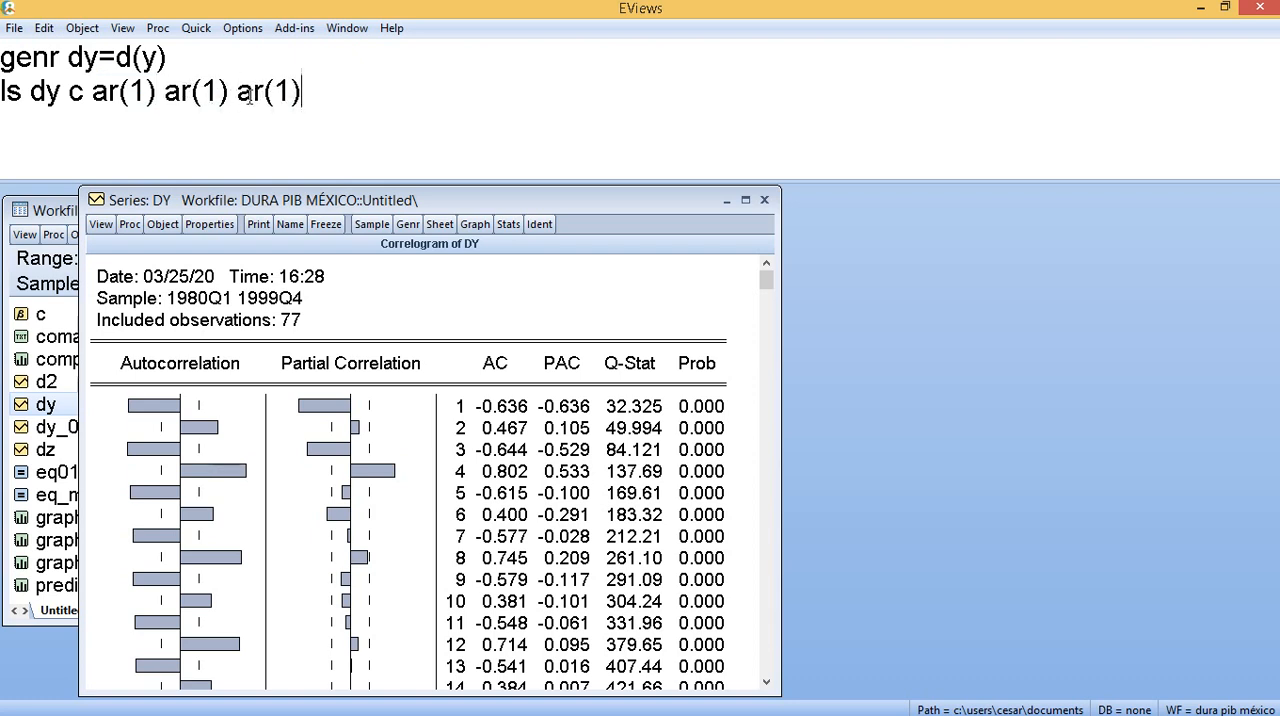
pyautogui.hotkey('ctrl', 'v')
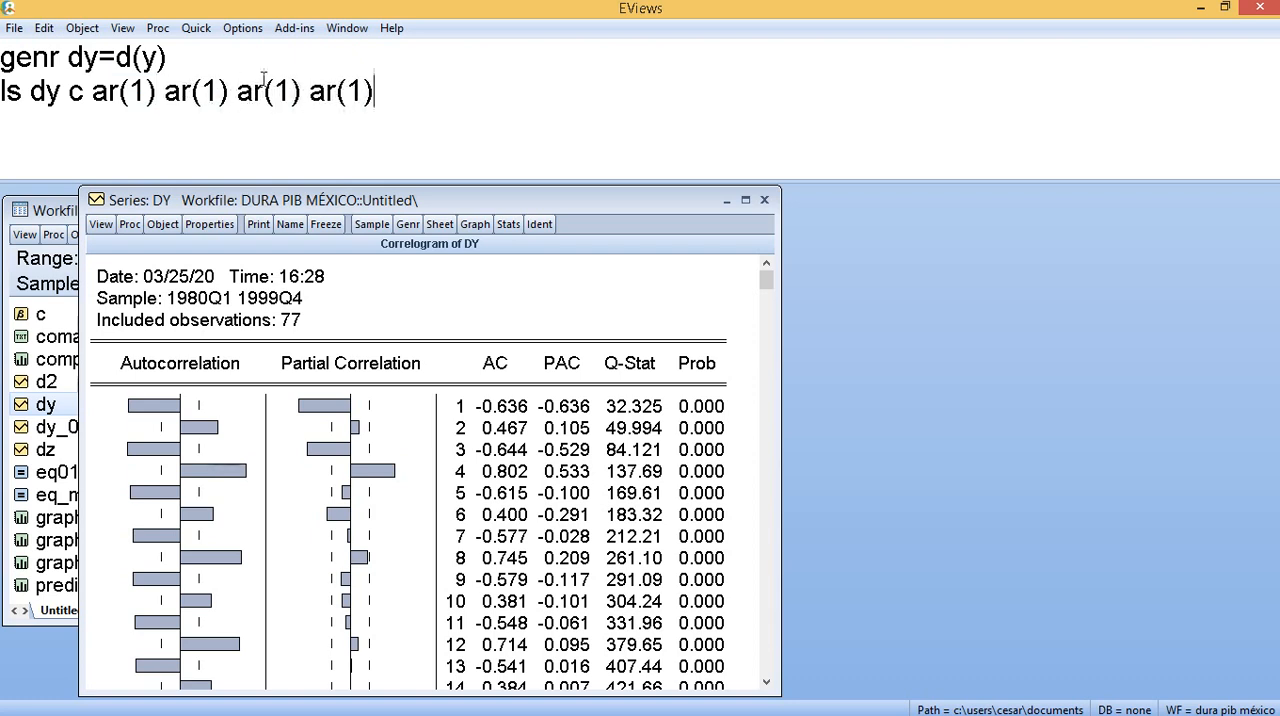
# - Change the lags of the three copied terms to 3, 4 and 6, and run ls dy c ar(1) ar(3) ar(4) ar(6)
pyautogui.click(206, 99)
pyautogui.press('BackSpace')
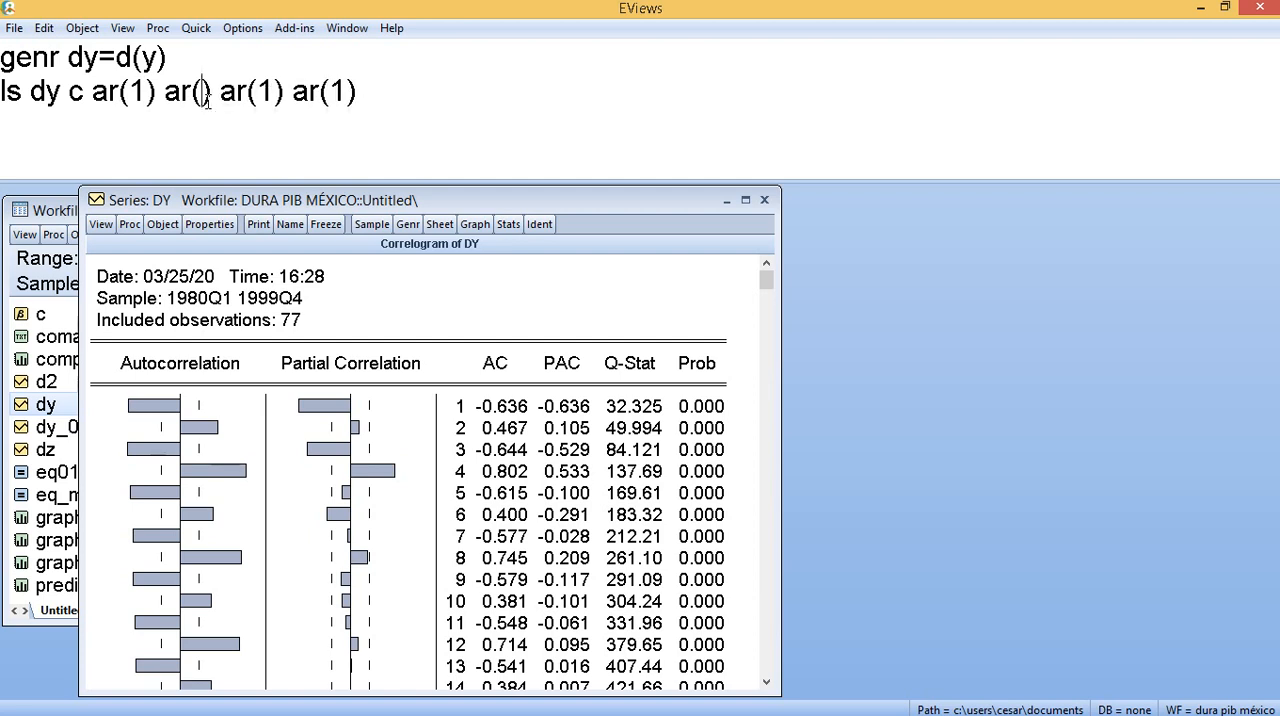
pyautogui.write('3')
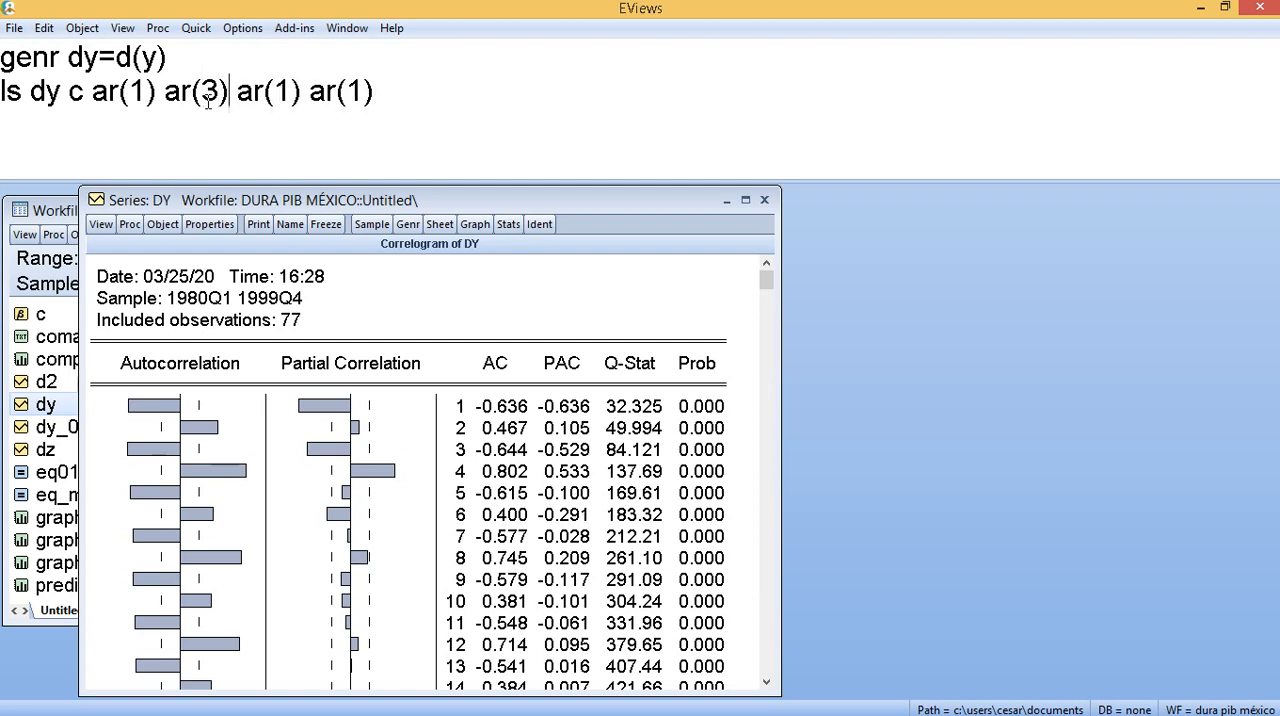
pyautogui.press('Right')
pyautogui.press('Right')
pyautogui.press('Right')
pyautogui.press('Right')
pyautogui.press('Right')
pyautogui.press('BackSpace')
pyautogui.write('4')
pyautogui.press('Right')
pyautogui.press('Right')
pyautogui.press('Right')
pyautogui.press('Right')
pyautogui.press('Right')
pyautogui.press('Right')
pyautogui.press('BackSpace')
pyautogui.write('6')
pyautogui.press('Return')
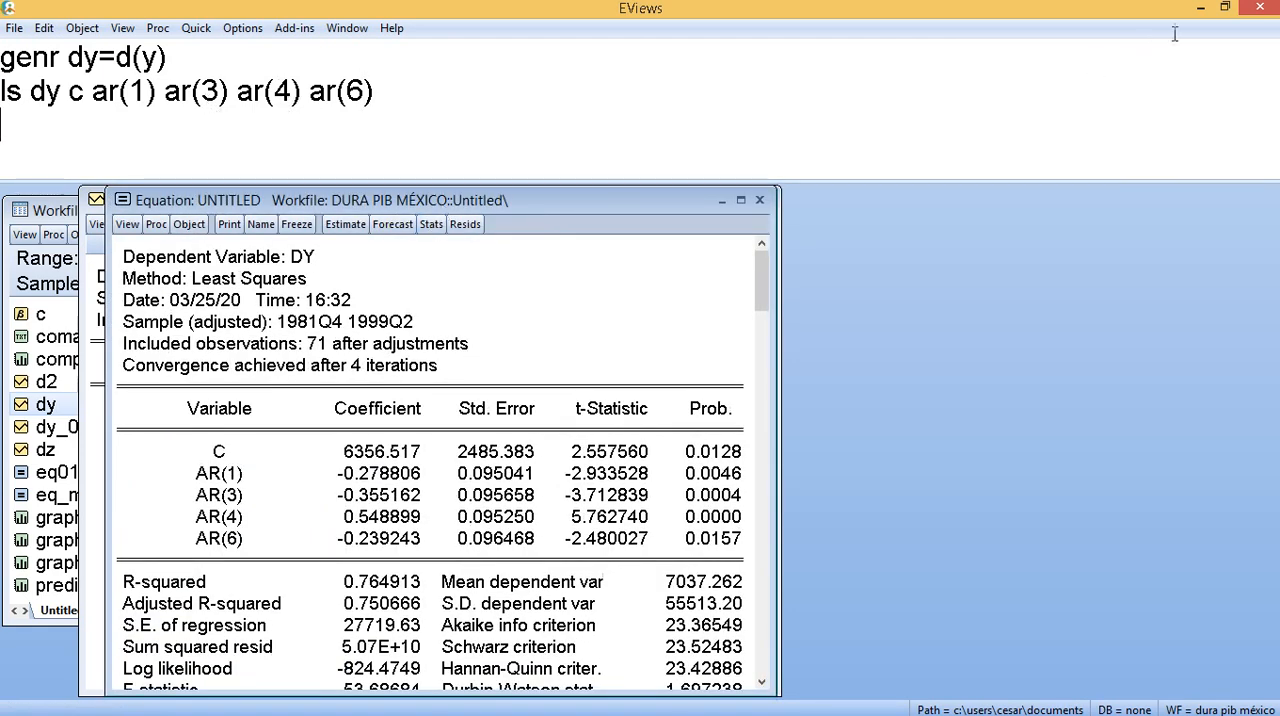
# - Restore EViews beside the PDF's estimation table and reposition the equation window so its full output can be compared
pyautogui.click(1224, 7)
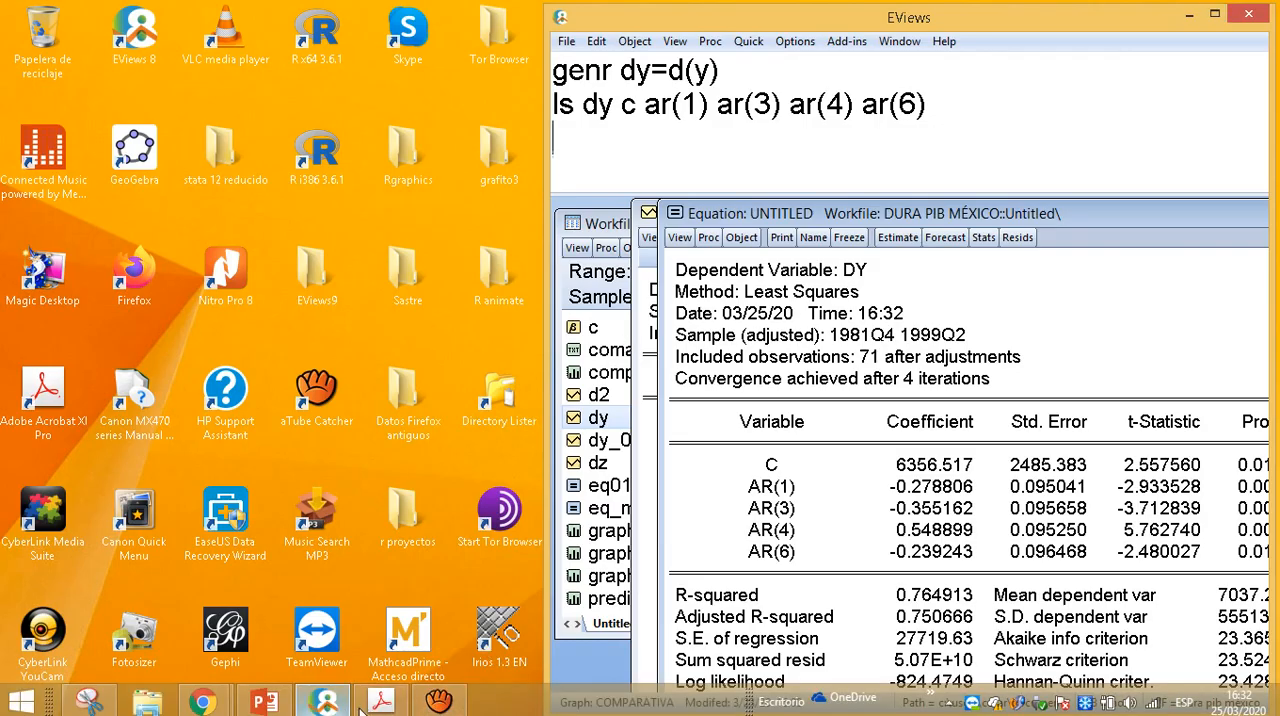
pyautogui.click(374, 703)
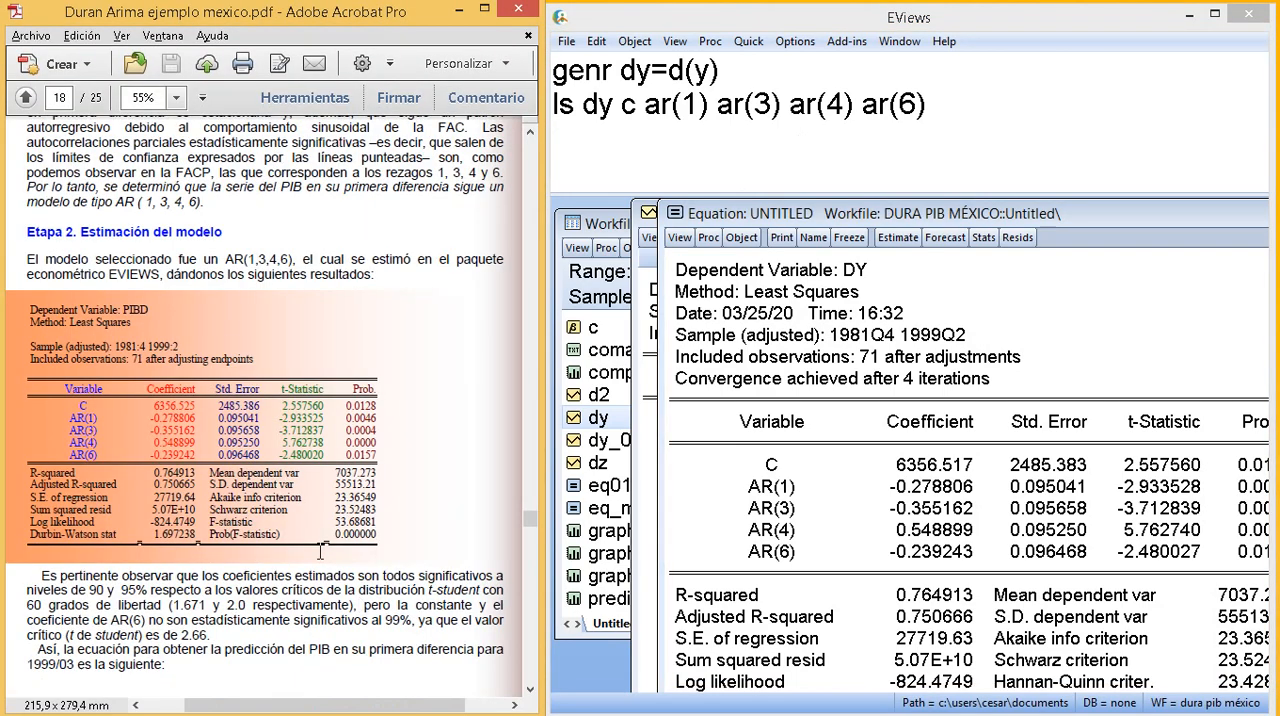
pyautogui.moveTo(839, 218); pyautogui.dragTo(743, 212)
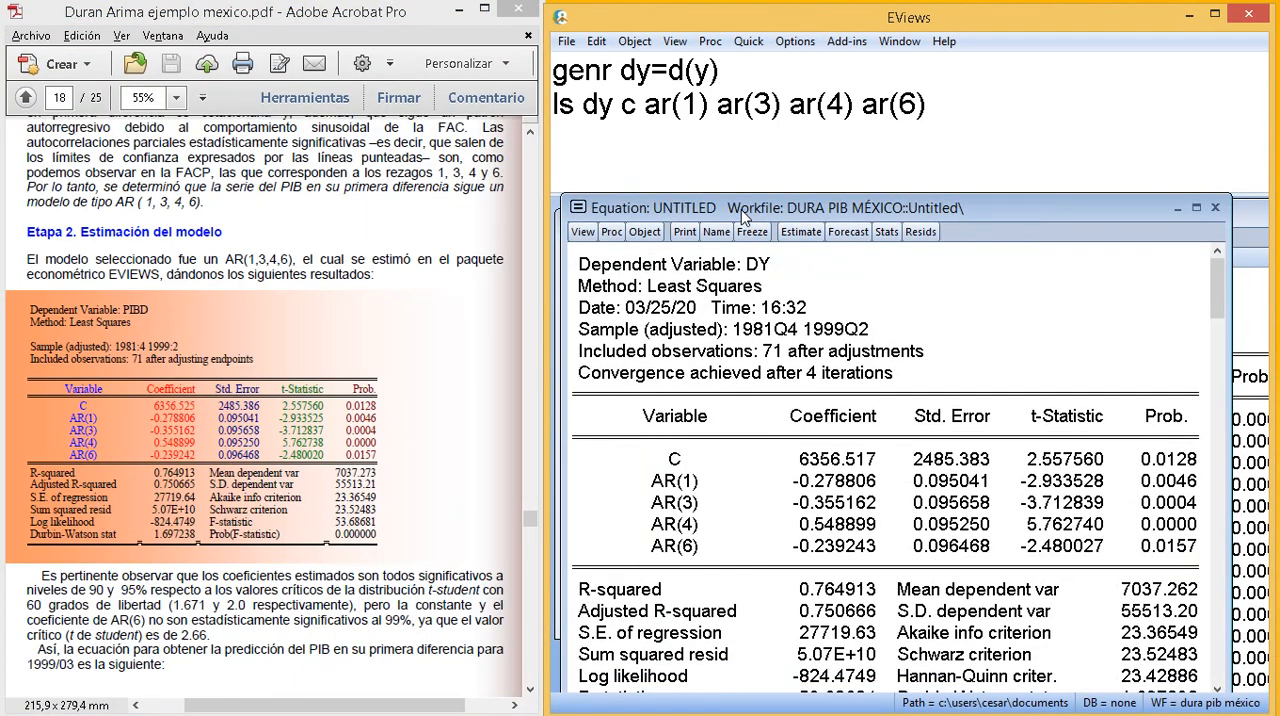
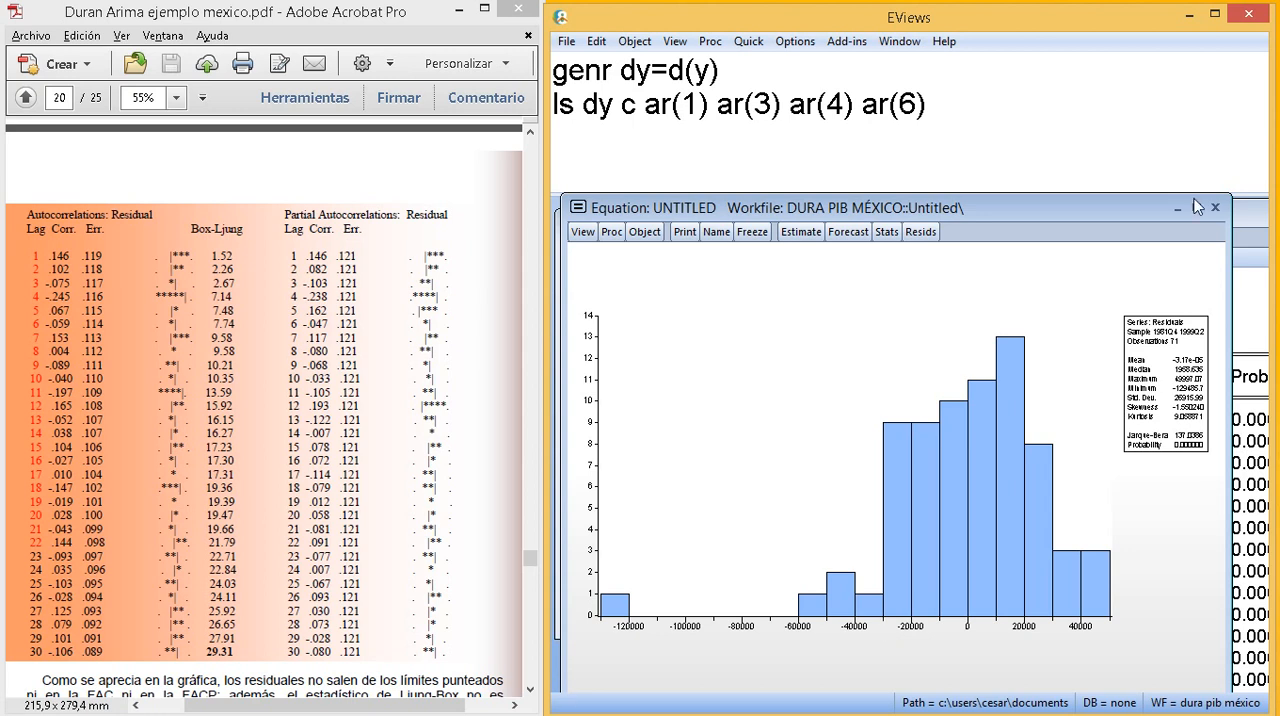
# - Enlarge the EViews and equation windows to examine the residual histogram and its Jarque-Bera normality statistics
pyautogui.click(1214, 14)
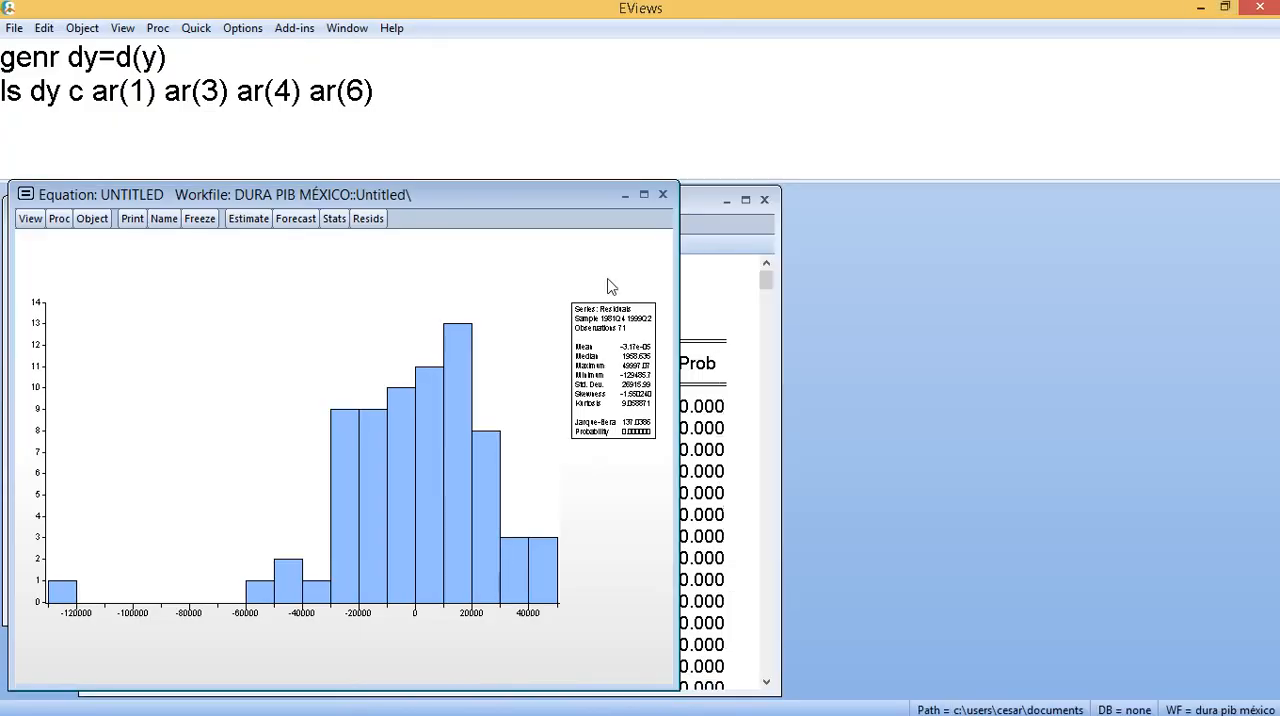
pyautogui.click(646, 194)
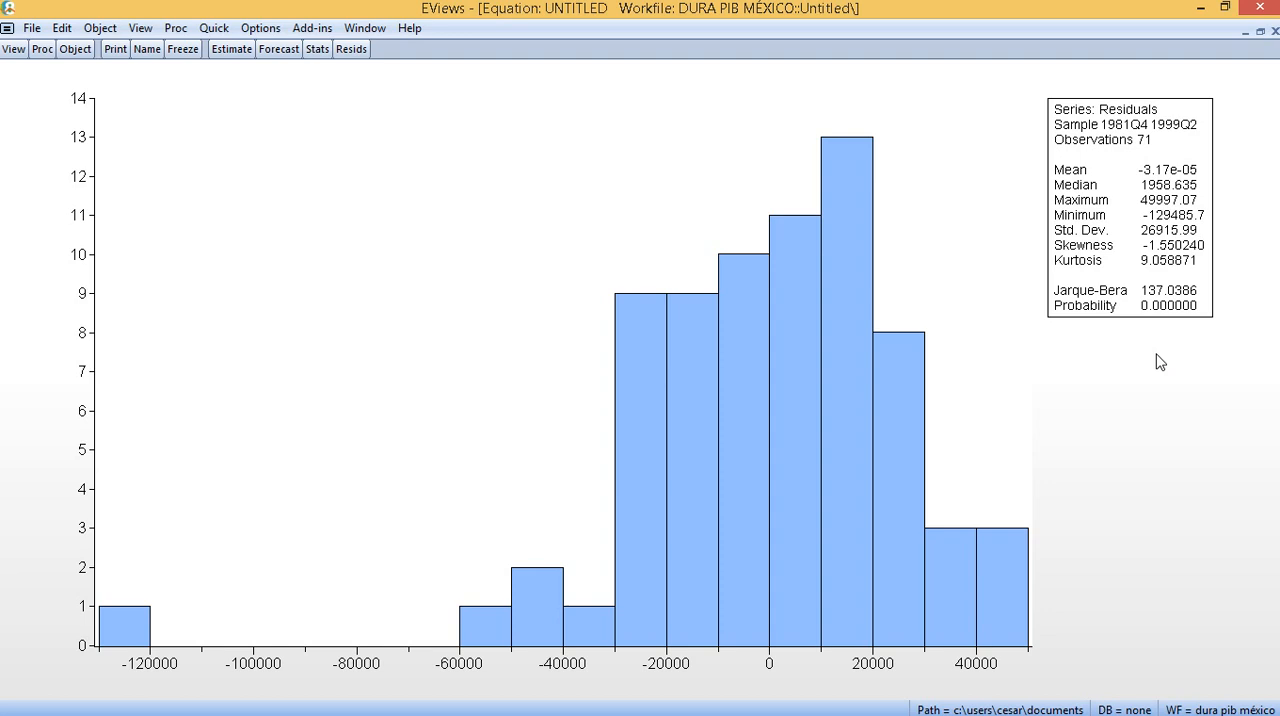
pyautogui.click(1260, 31)
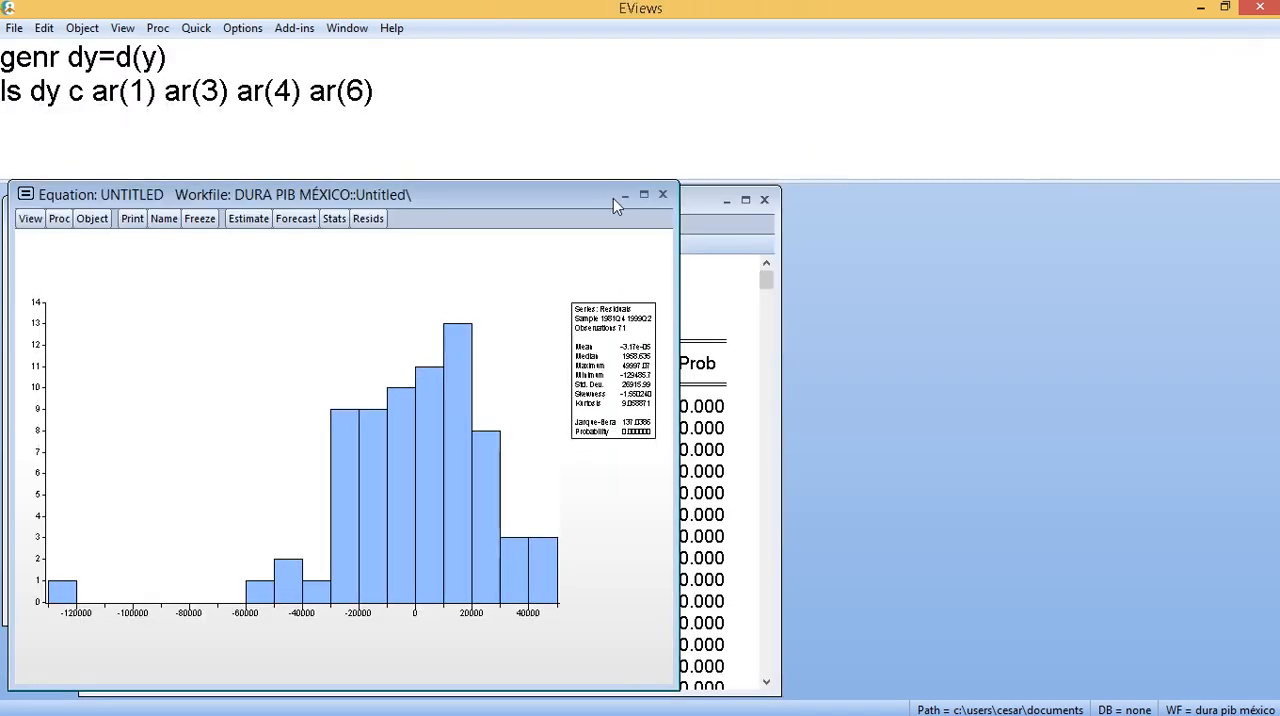
pyautogui.click(644, 195)
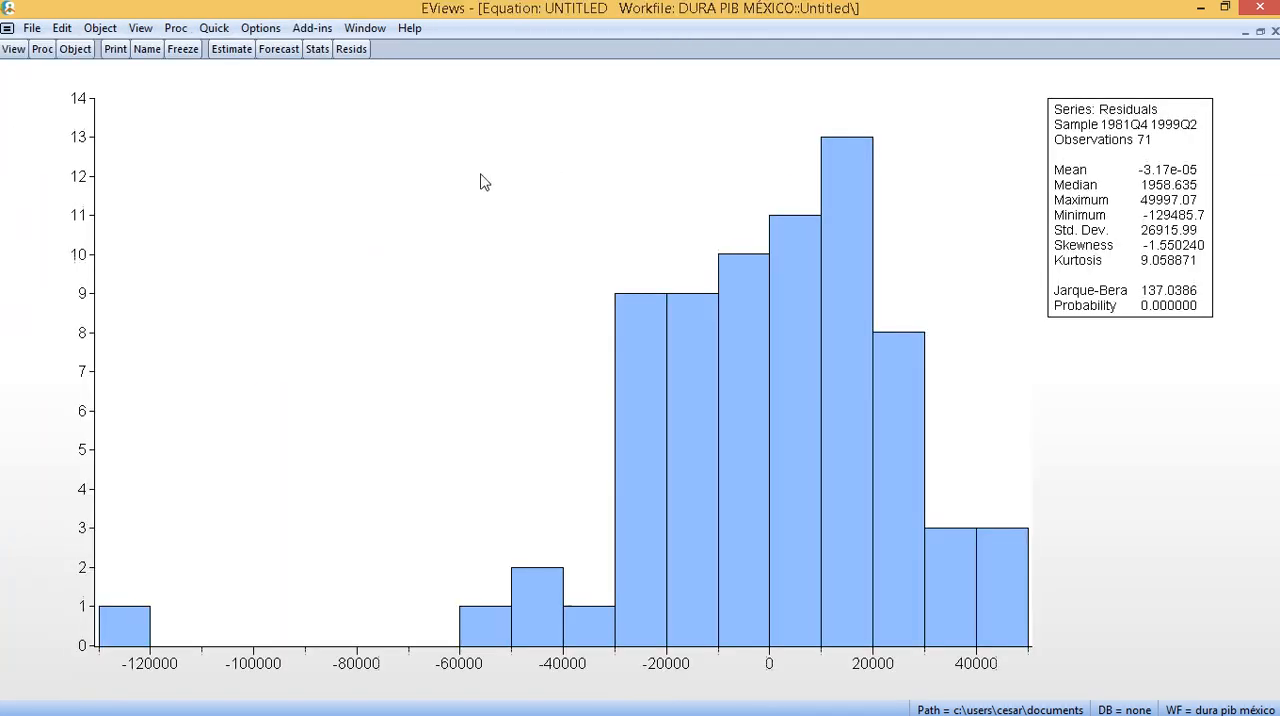
# - Generate an ordinary residual series named ee from the AR equation
pyautogui.click(42, 49)
pyautogui.click(85, 113)
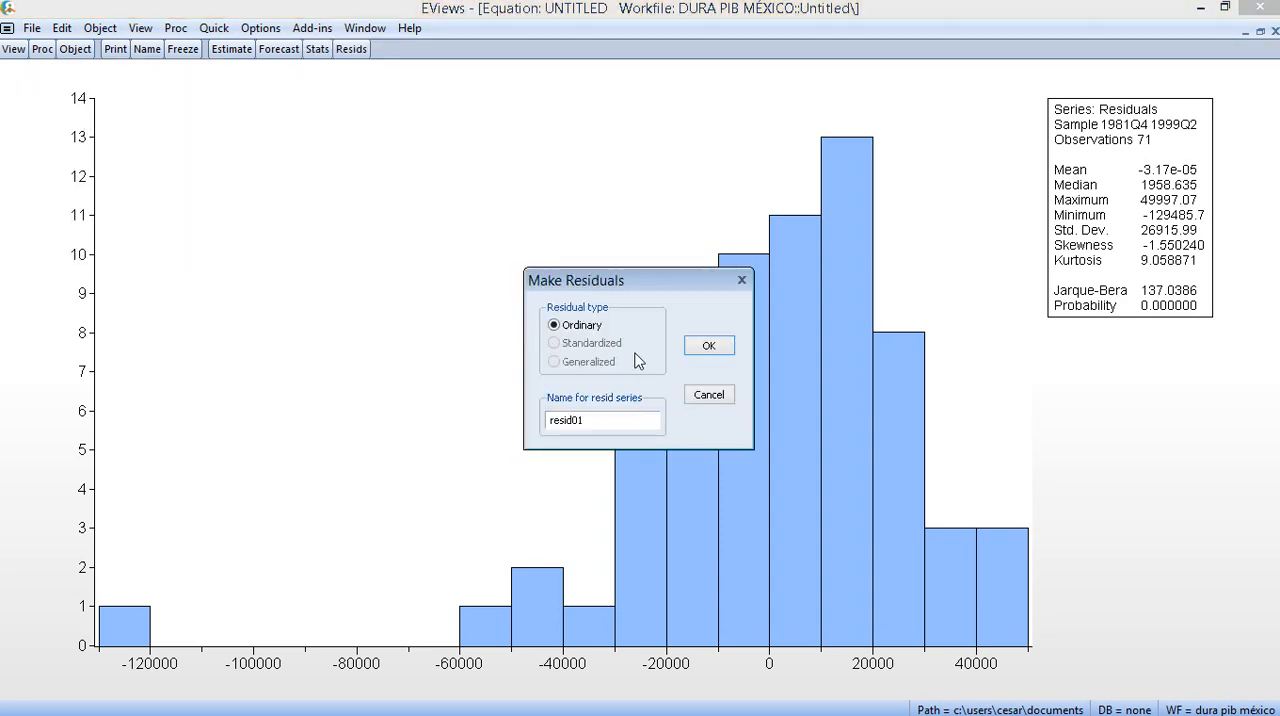
pyautogui.moveTo(597, 422); pyautogui.dragTo(530, 427)
pyautogui.write('ee')
pyautogui.click(712, 347)
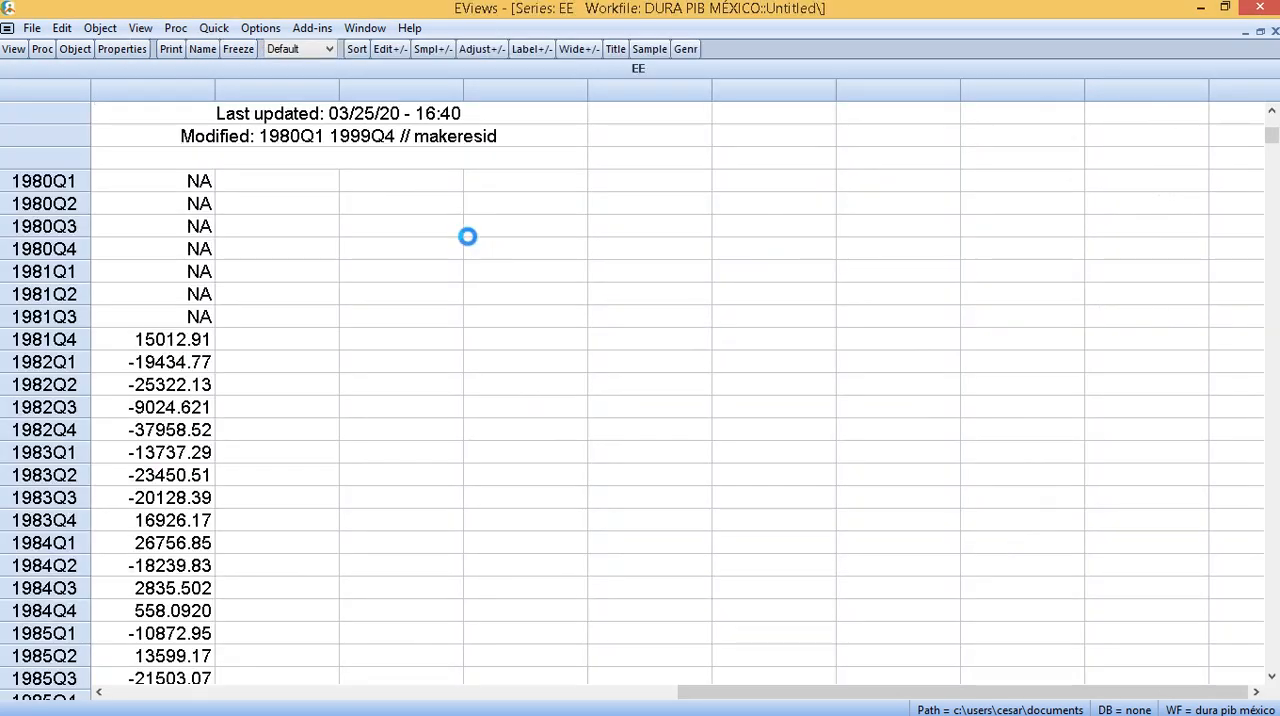
# - Run an Augmented Dickey-Fuller unit root test on EE in level, including trend and intercept
pyautogui.click(12, 52)
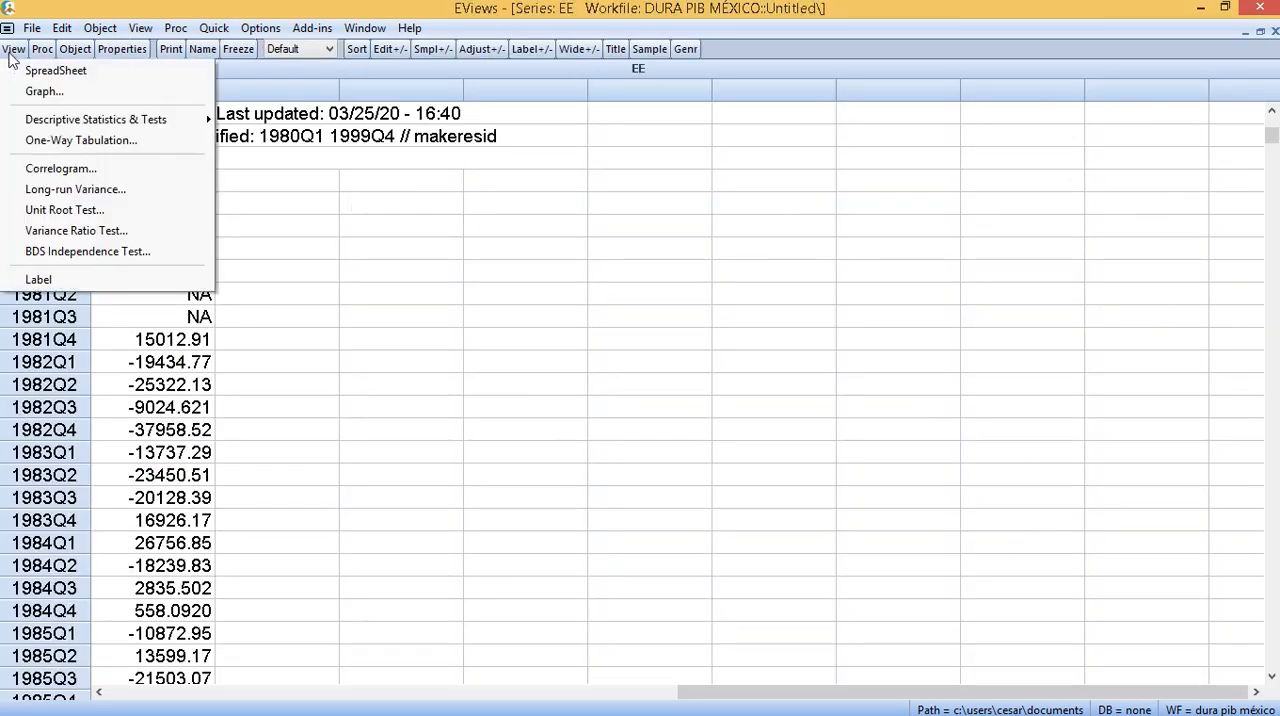
pyautogui.click(80, 211)
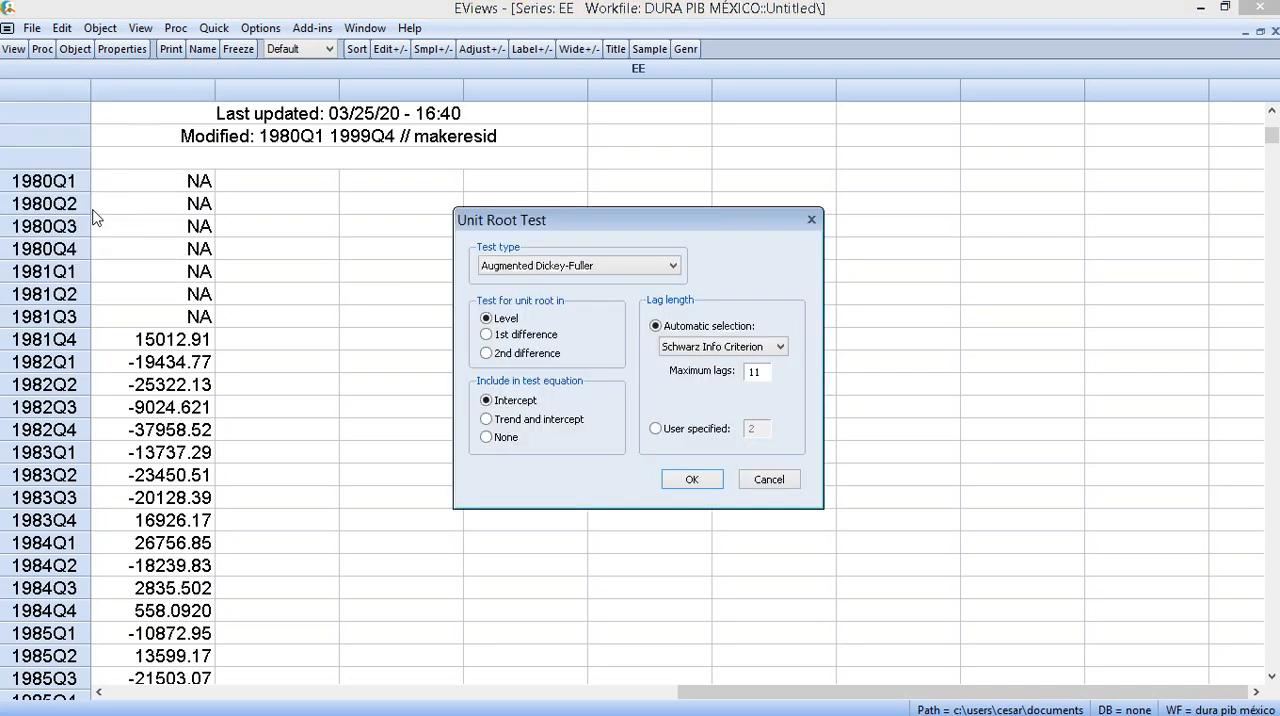
pyautogui.click(560, 424)
pyautogui.click(678, 478)
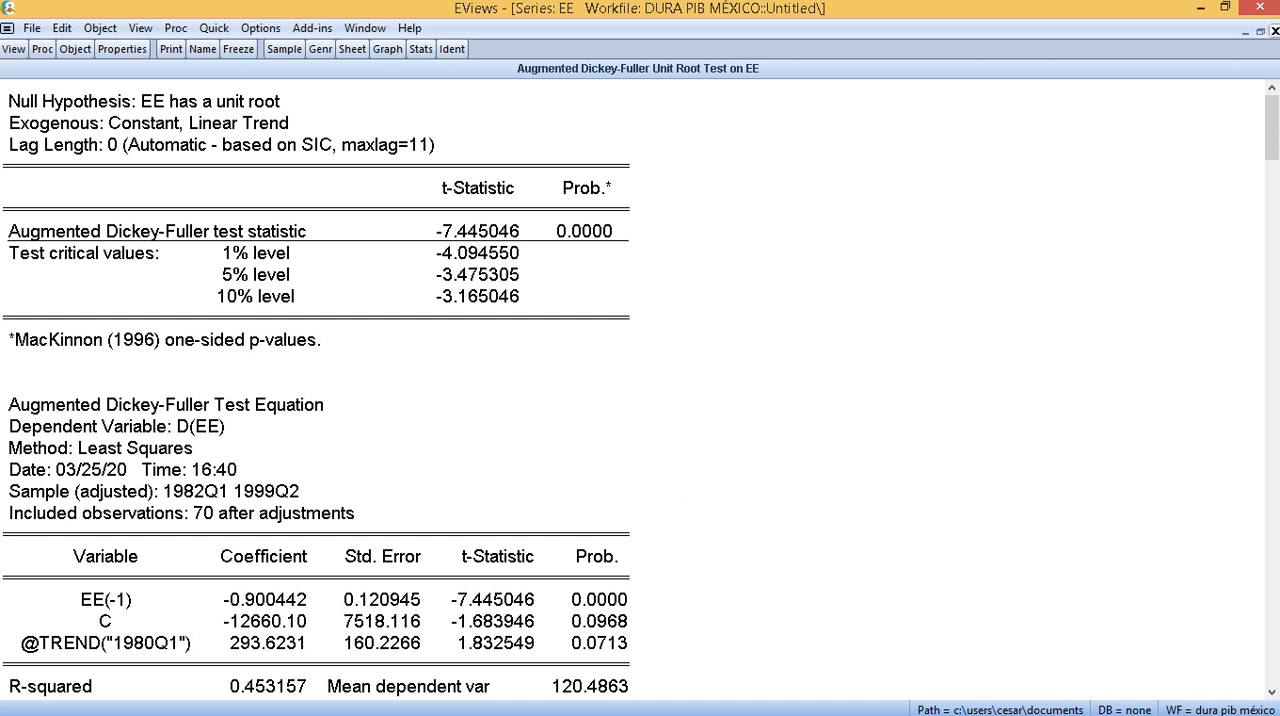
# - Close the EE unit root test output and delete the untitled equation
pyautogui.click(1274, 32)
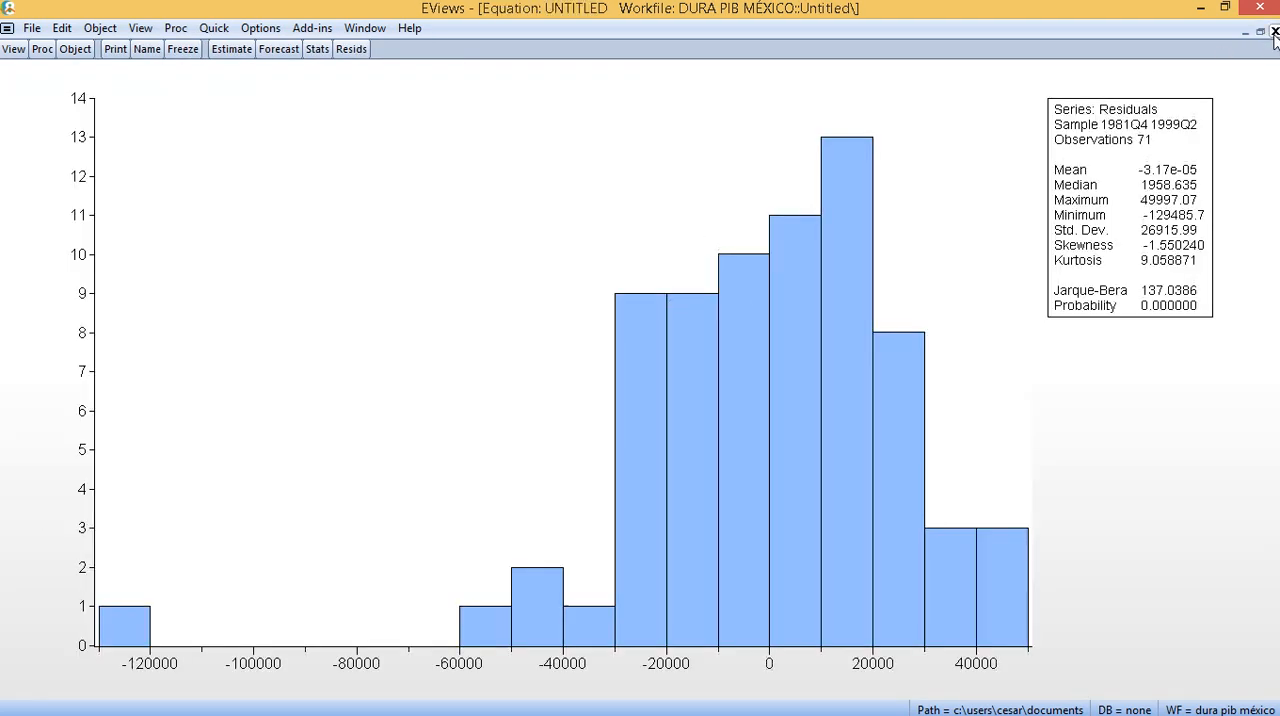
pyautogui.click(1274, 32)
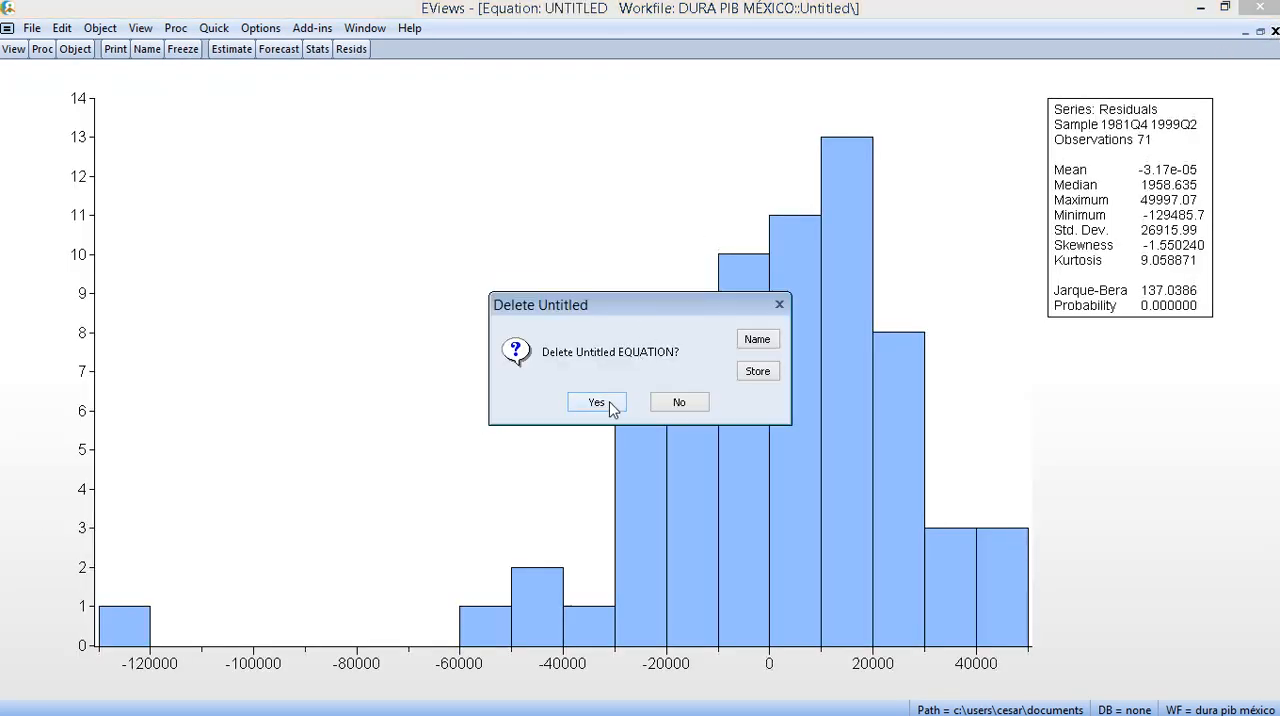
pyautogui.click(597, 402)
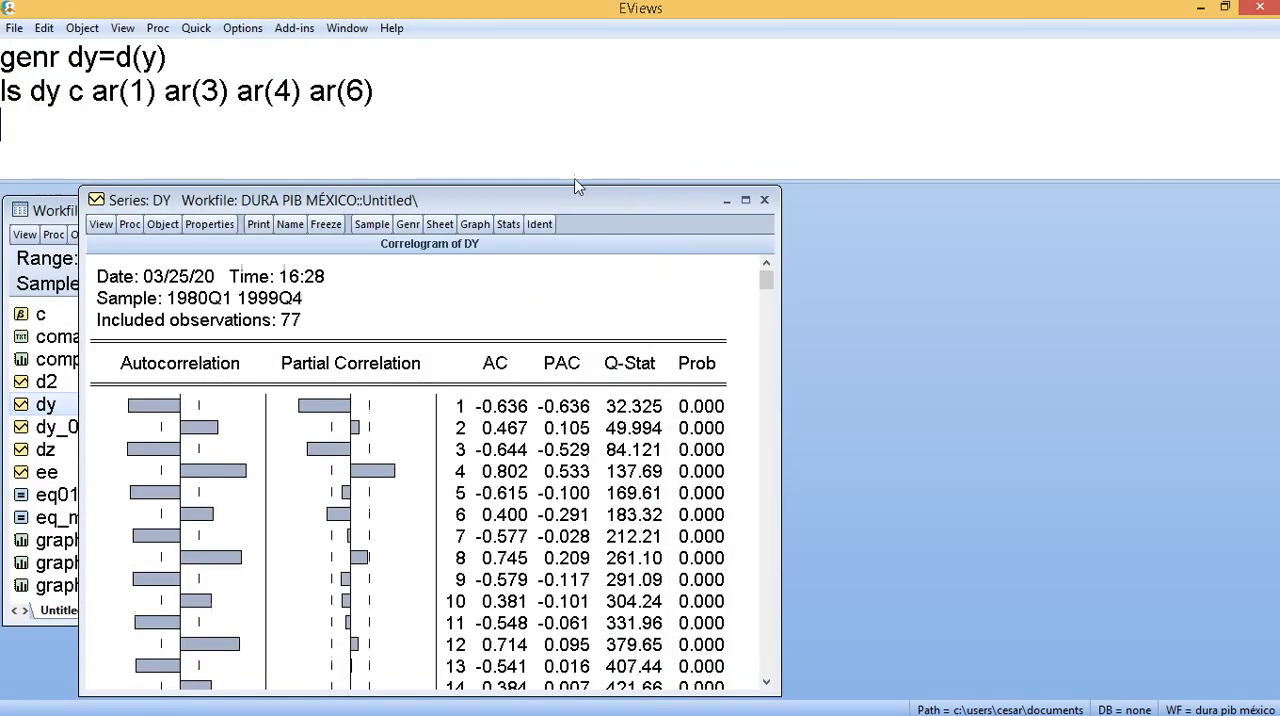
# - Re-run ls dy c ar(1) ar(3) ar(4) ar(6) and close the DY correlogram window
pyautogui.click(395, 78)
pyautogui.press('Return')
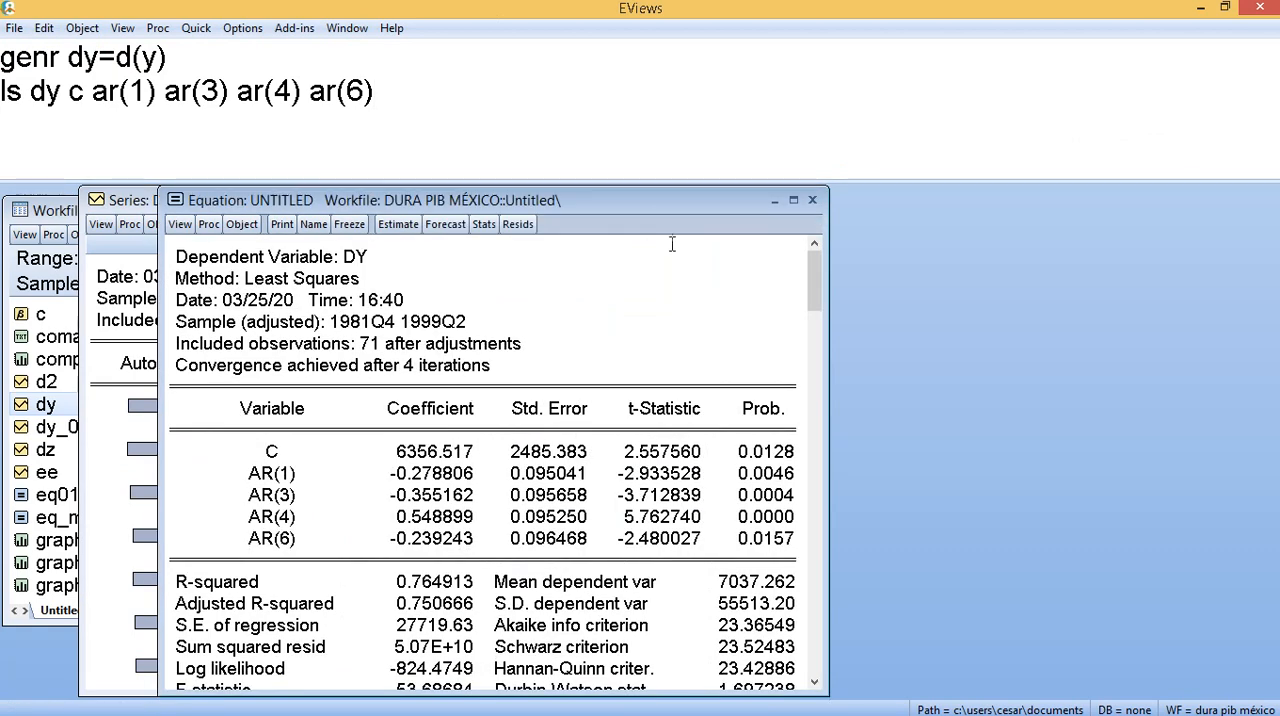
pyautogui.click(145, 203)
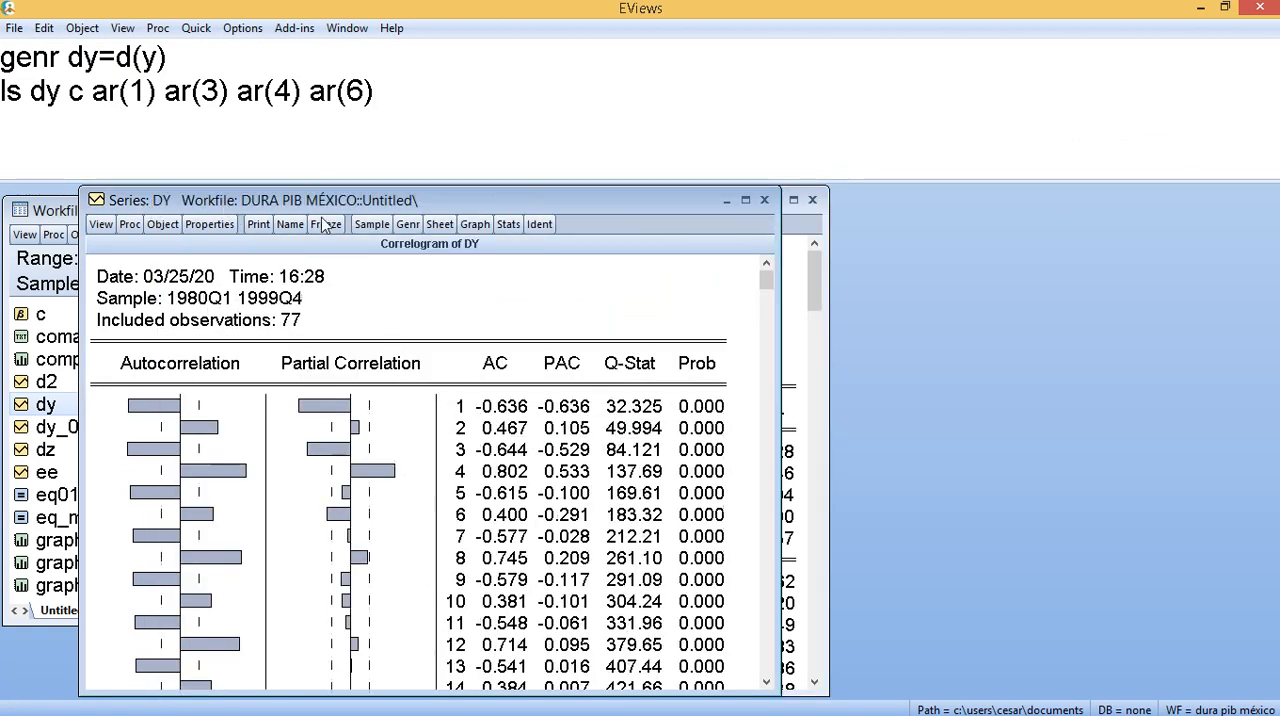
pyautogui.click(764, 200)
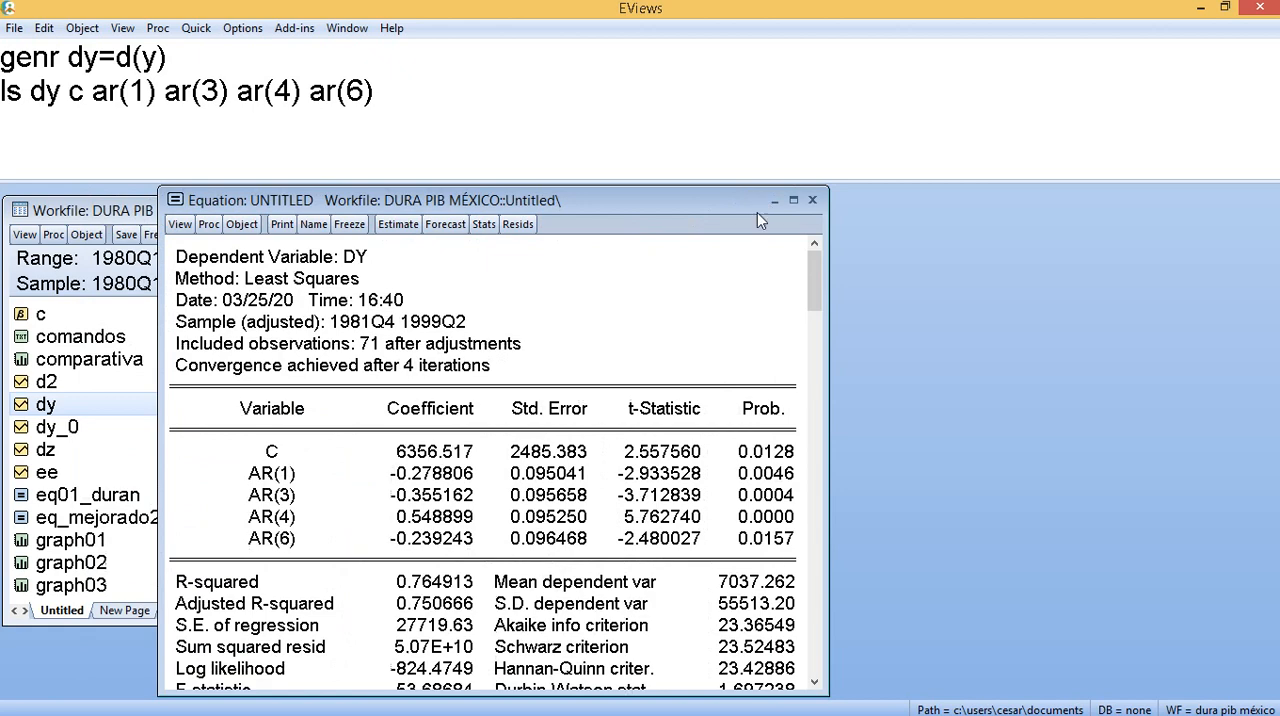
# - Display the equation's residual, actual and fitted graph enlarged, examine the sharp residual drop around 1995, and restore the window
pyautogui.click(517, 225)
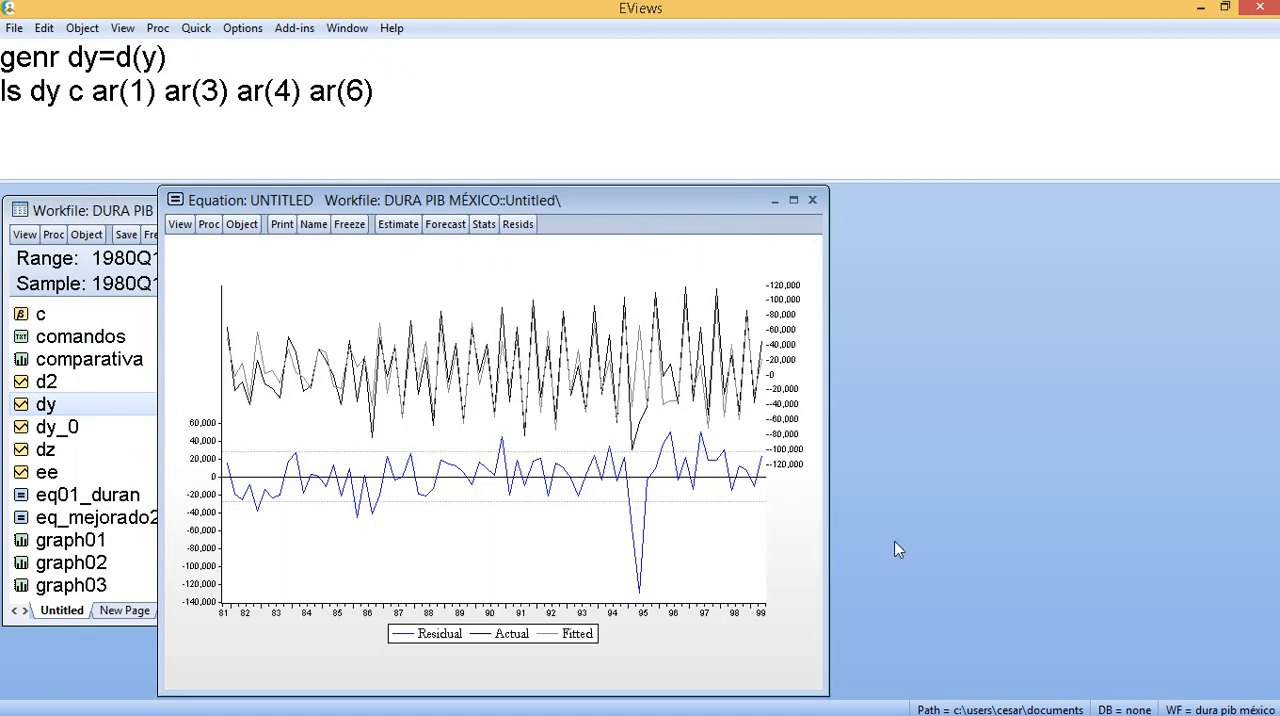
pyautogui.click(792, 201)
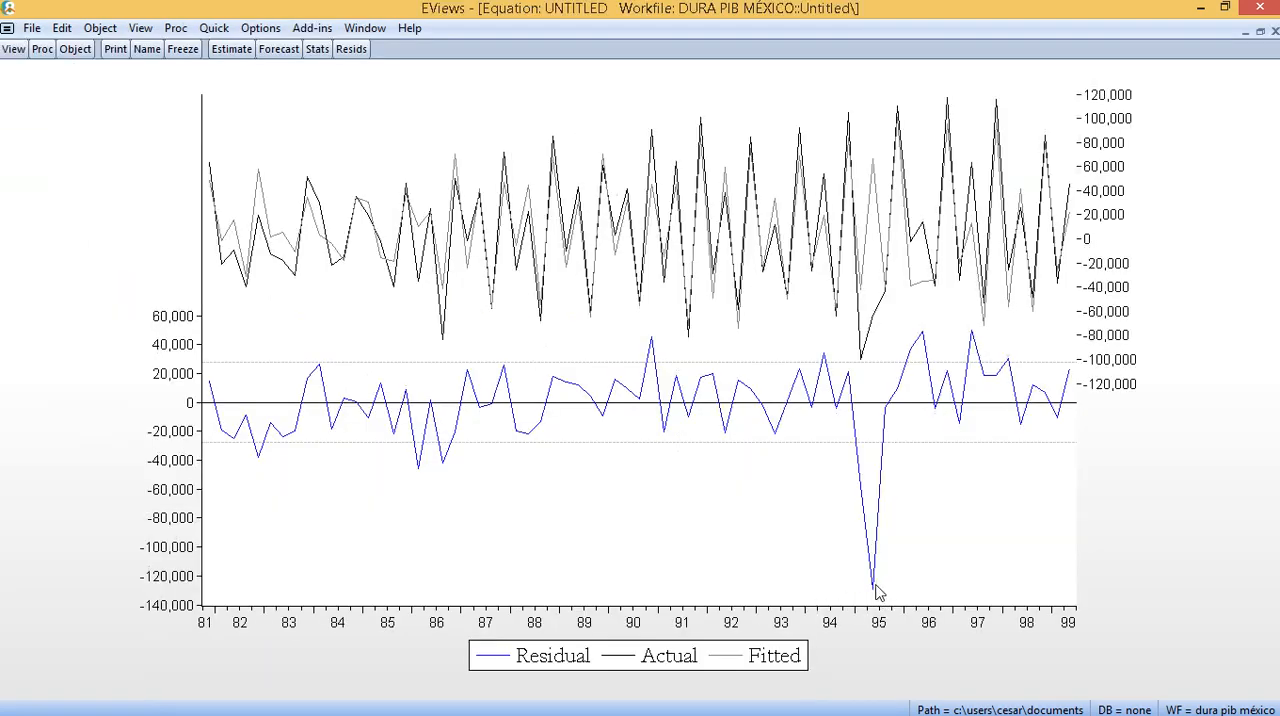
pyautogui.moveTo(874, 596)
pyautogui.moveTo(1265, 38)
pyautogui.click(1260, 33)
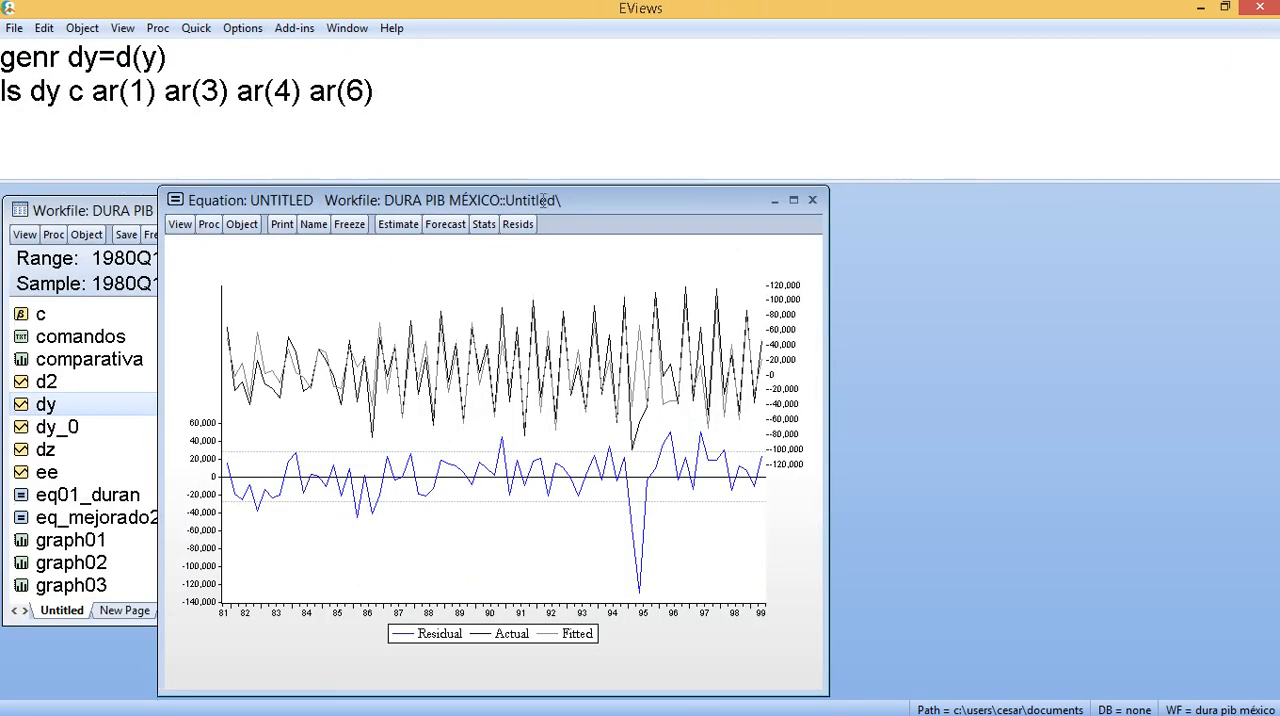
pyautogui.moveTo(543, 200); pyautogui.dragTo(622, 260)
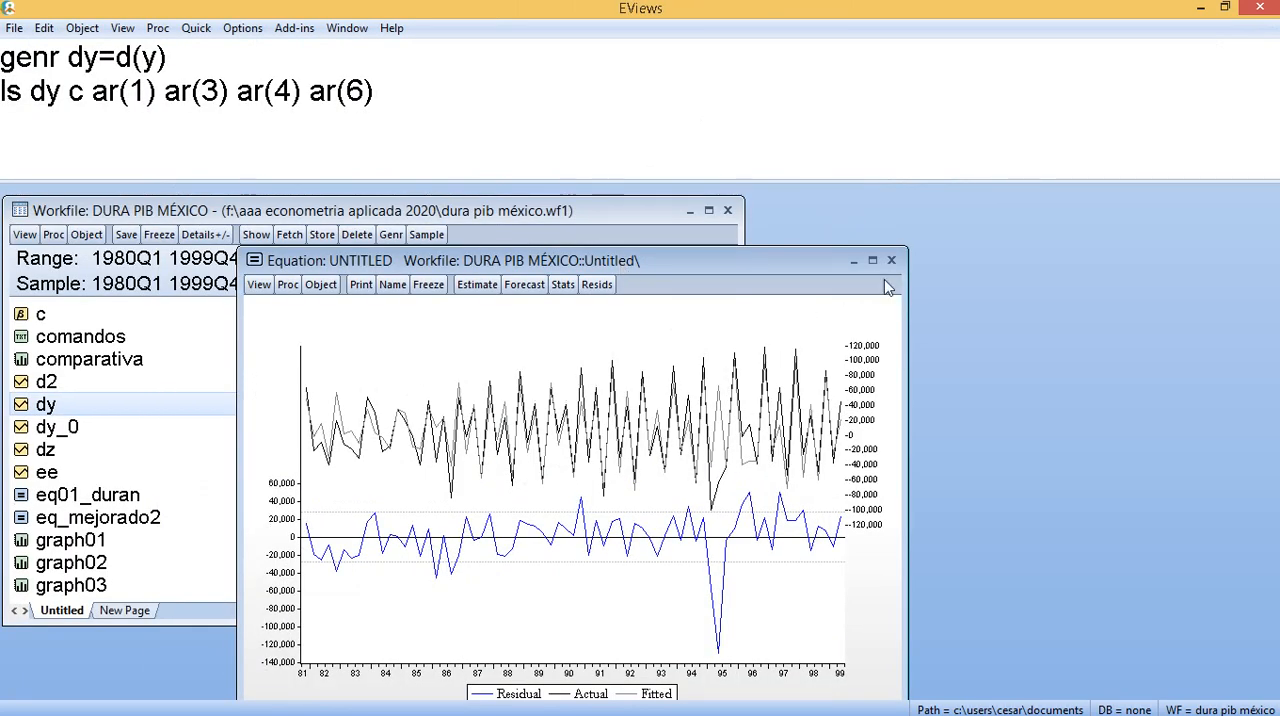
pyautogui.doubleClick(711, 256)
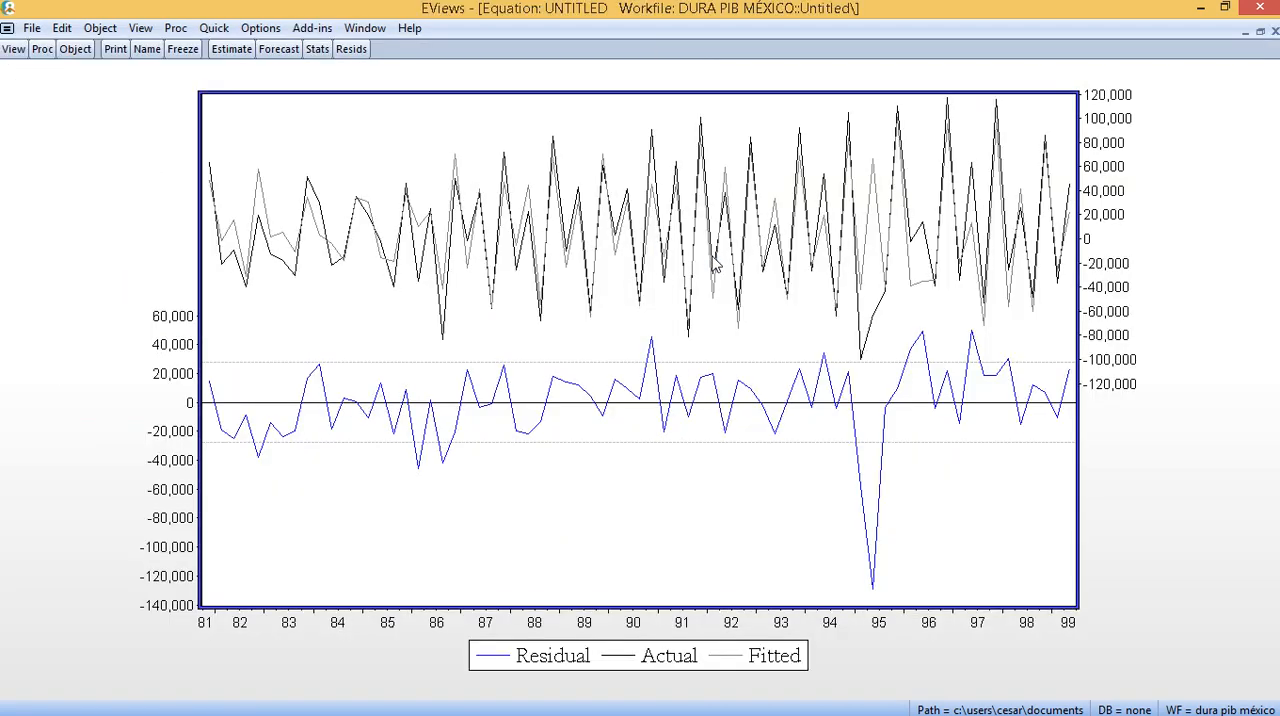
pyautogui.click(280, 49)
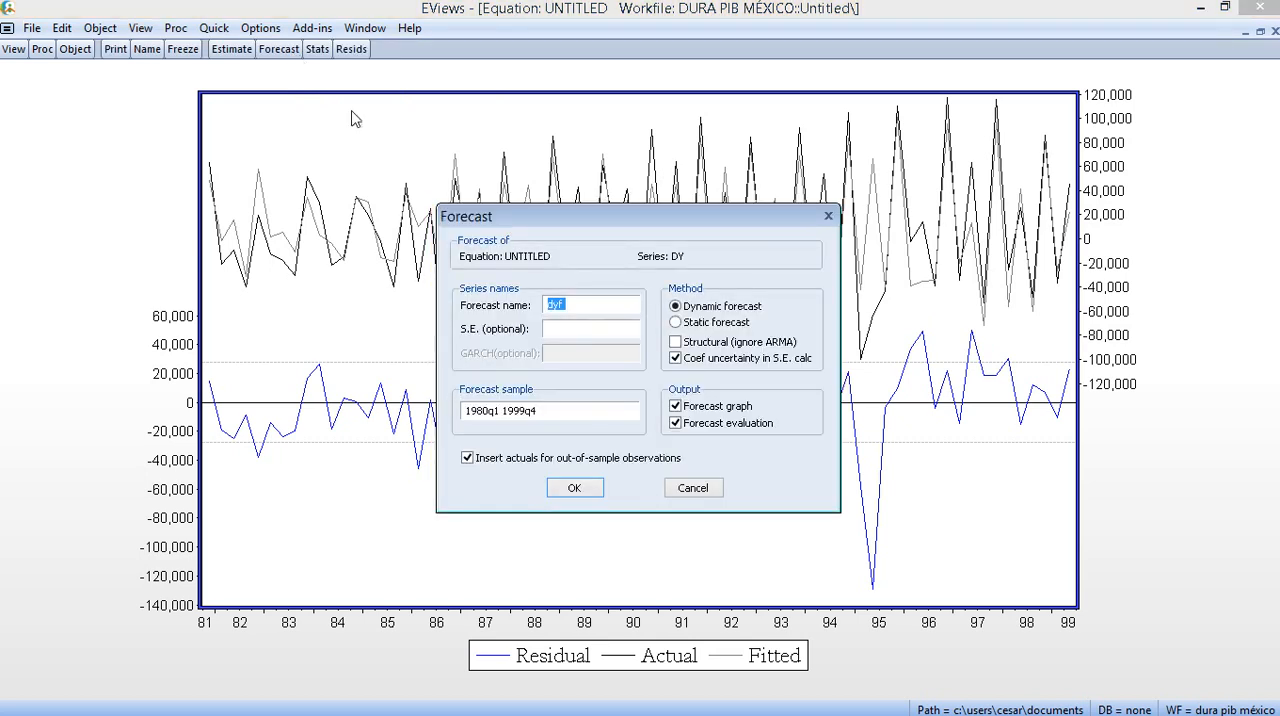
pyautogui.click(573, 311)
pyautogui.click(828, 217)
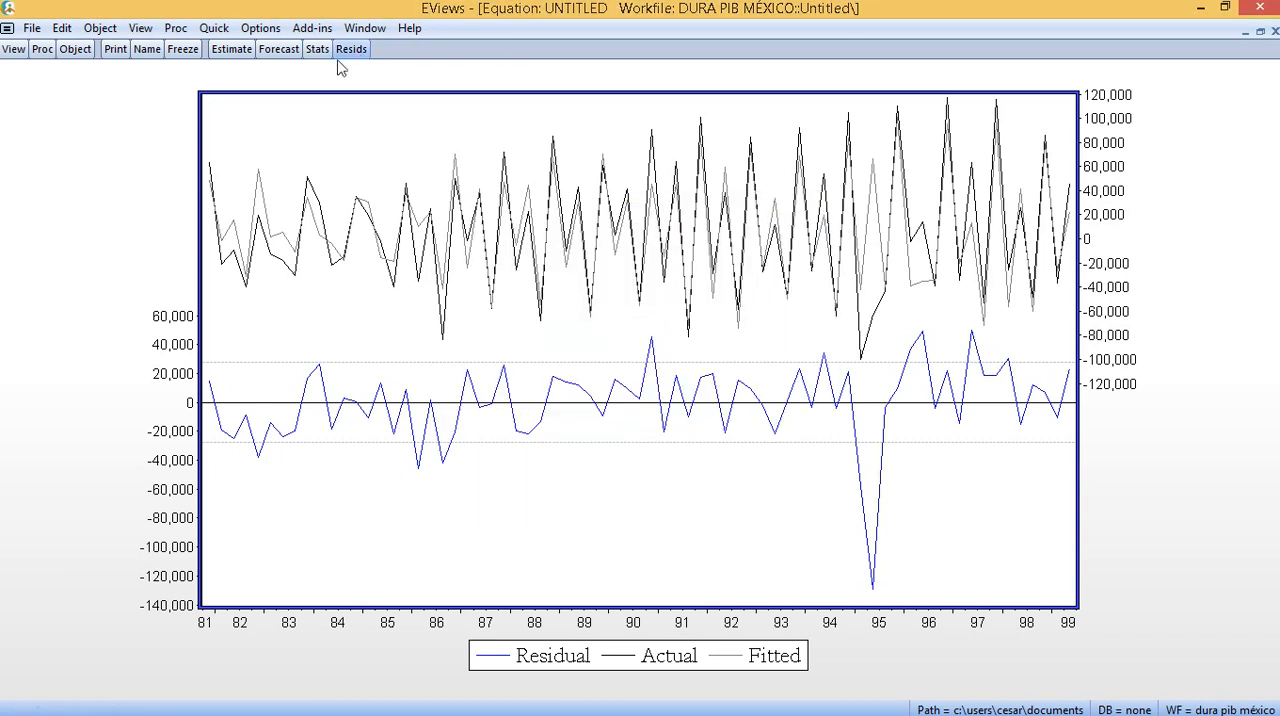
pyautogui.click(280, 50)
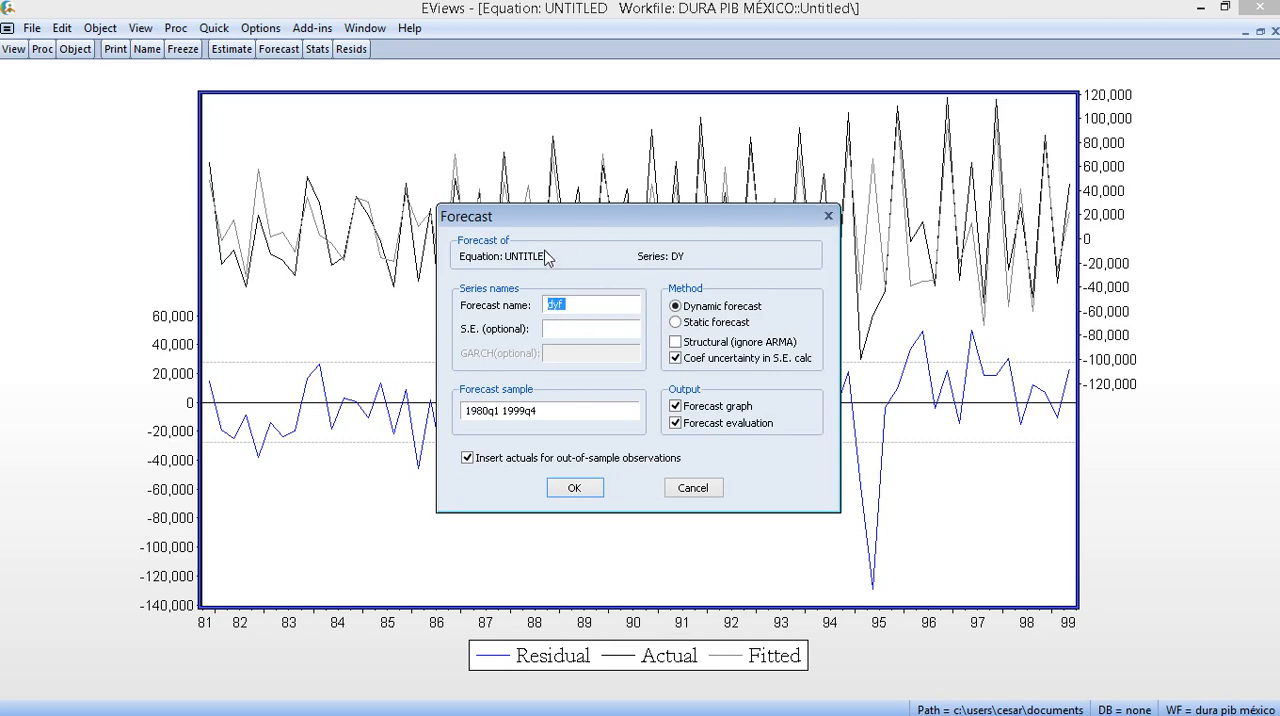
pyautogui.click(828, 216)
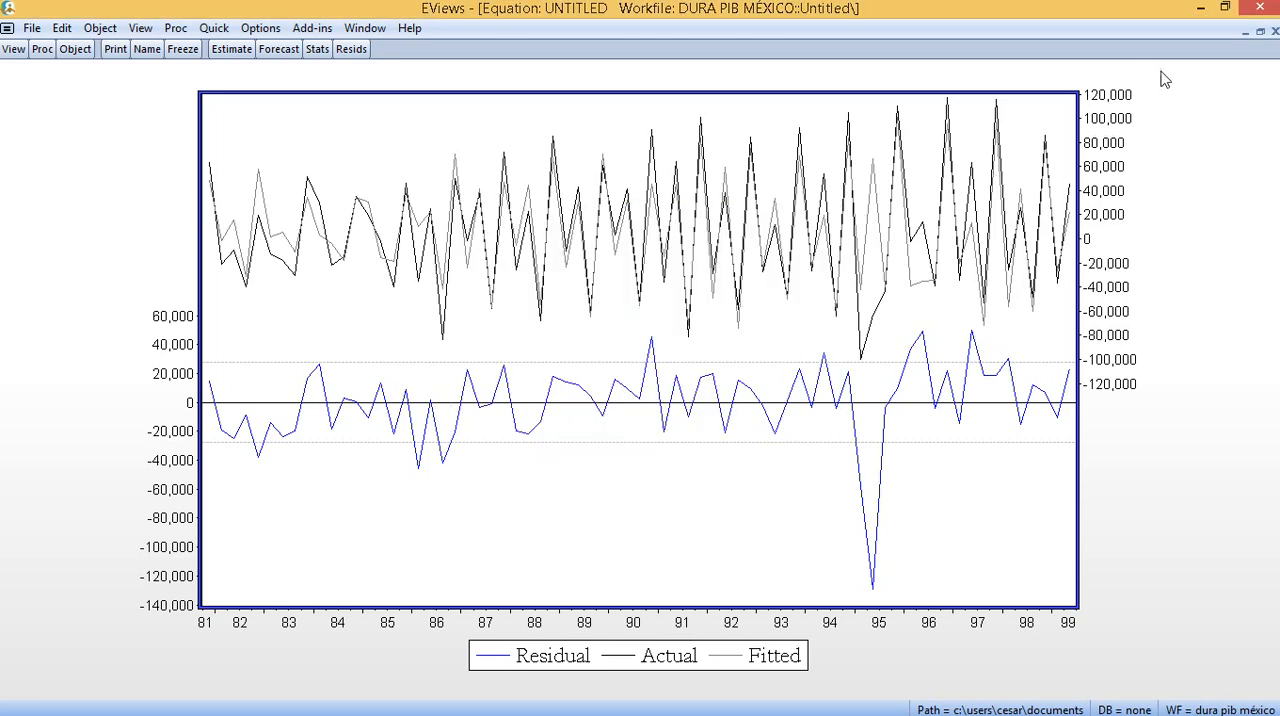
pyautogui.click(1260, 31)
# - Change the dependent variable in the ls command to d(y) and re-estimate, deleting the old untitled equation
pyautogui.click(66, 95)
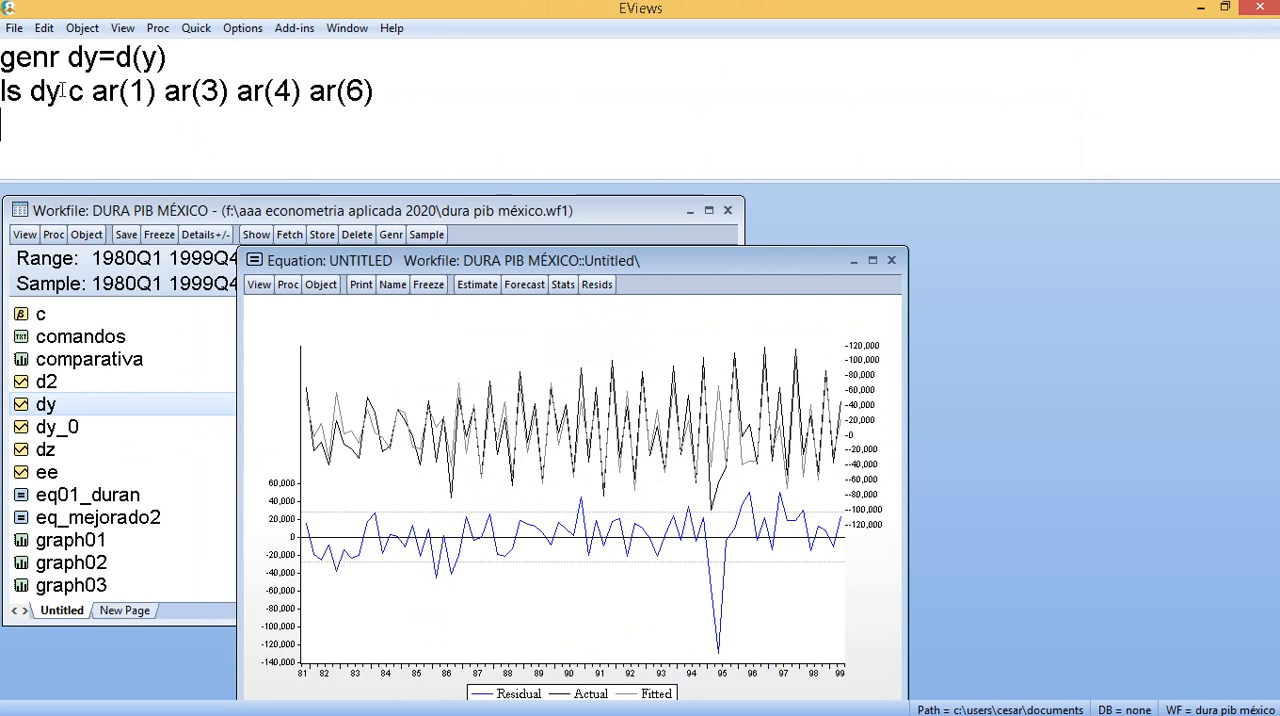
pyautogui.press('Left')
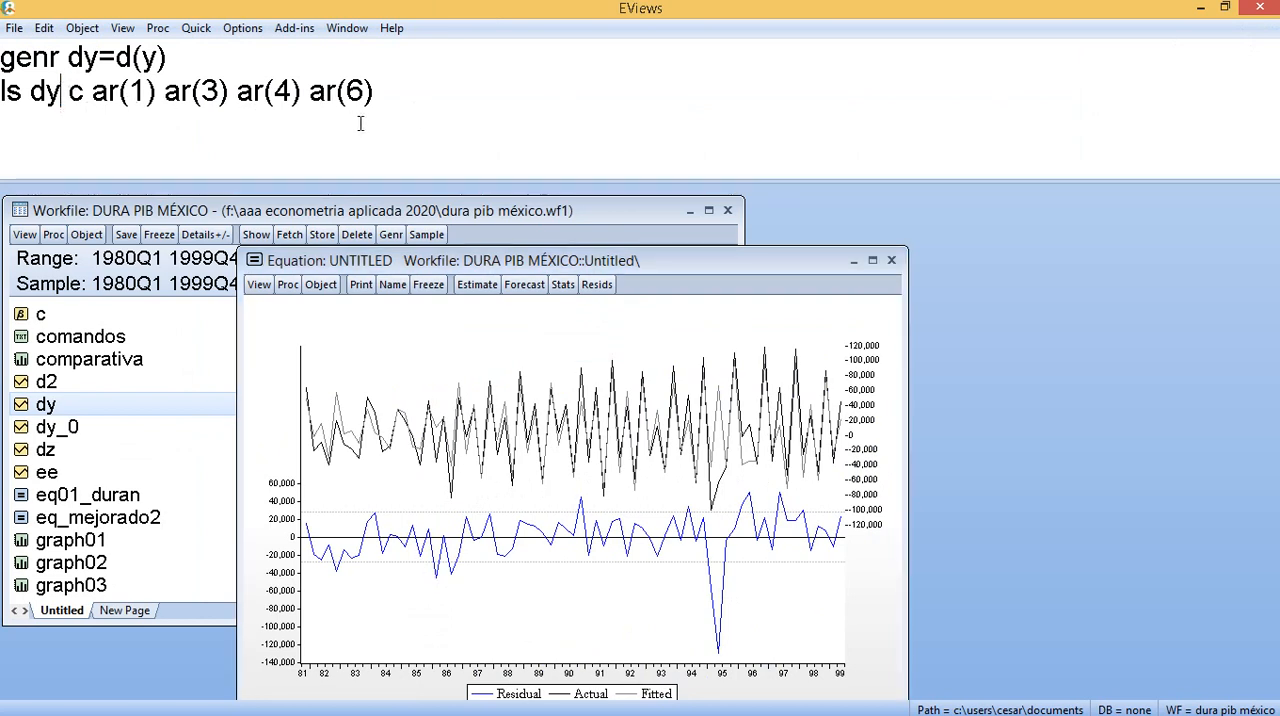
pyautogui.press('BackSpace')
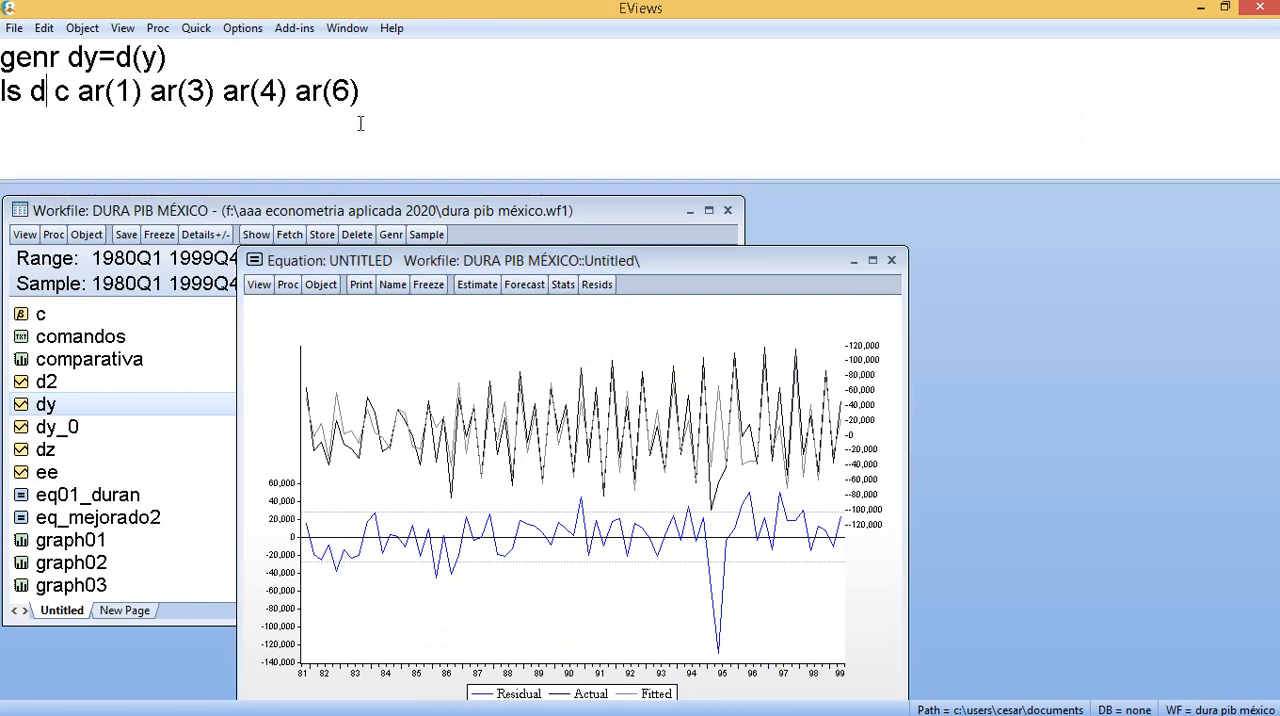
pyautogui.write('(y)')
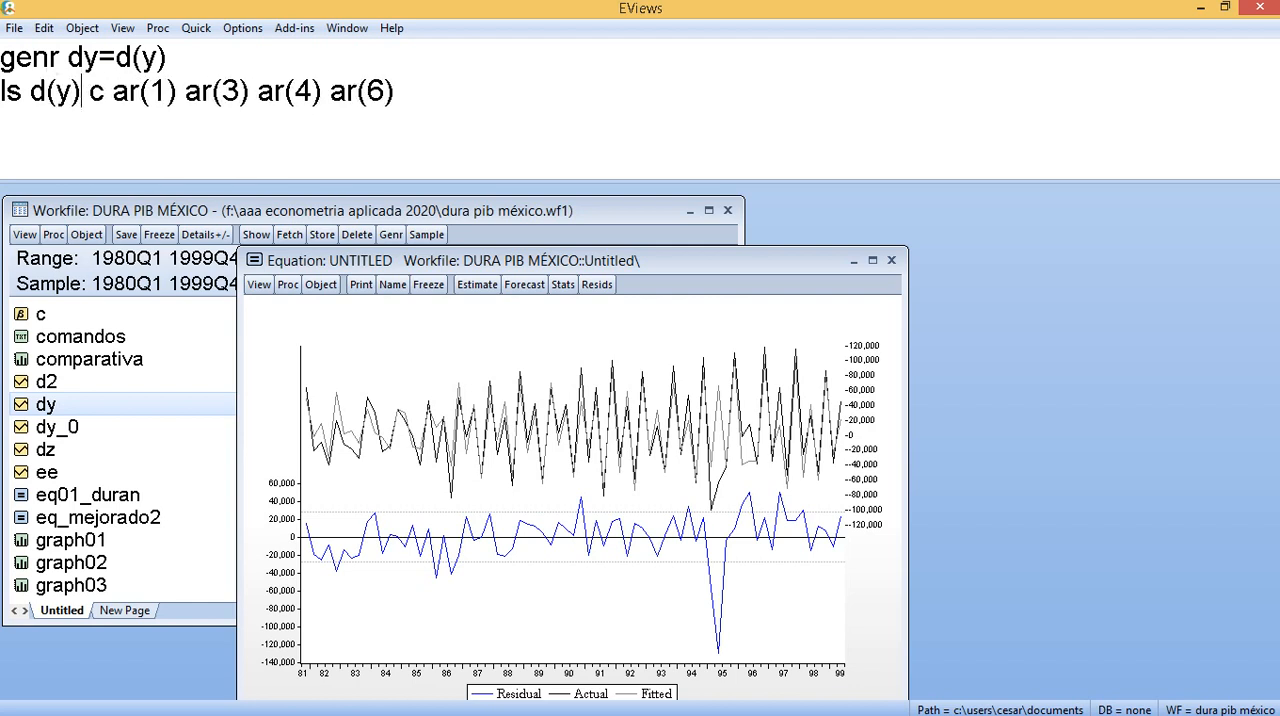
pyautogui.click(410, 95)
pyautogui.press('Return')
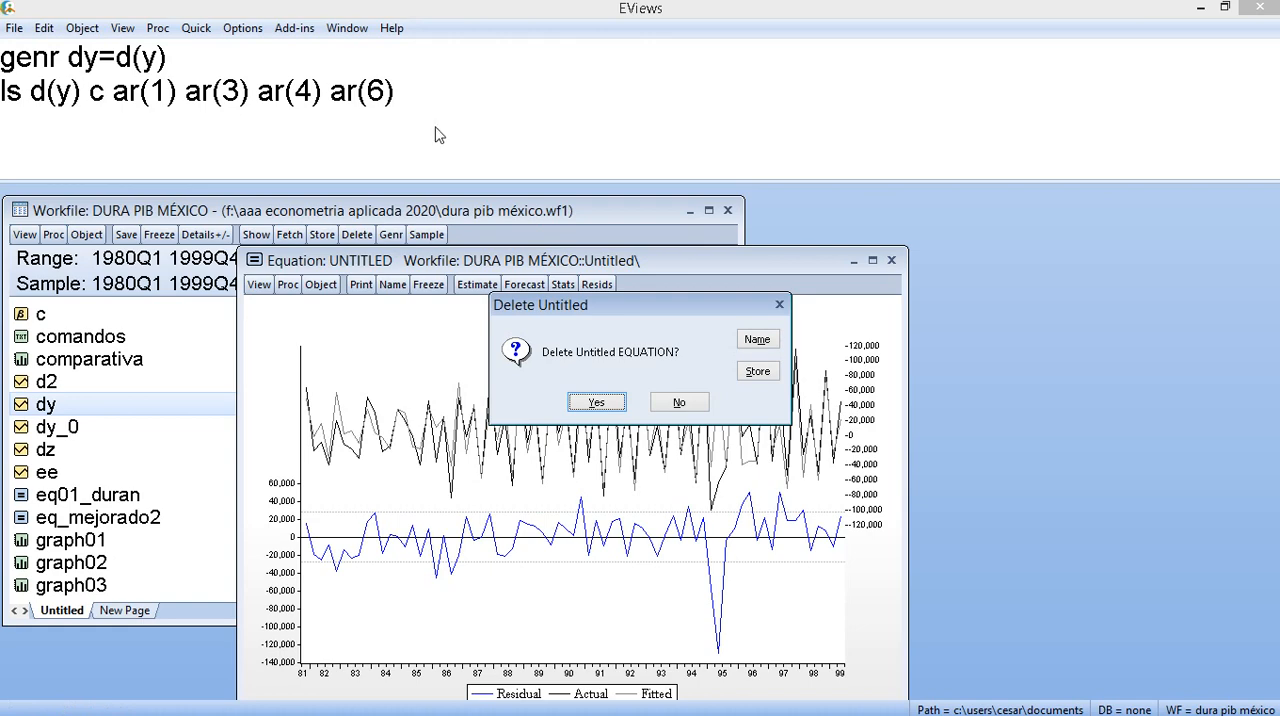
pyautogui.click(585, 400)
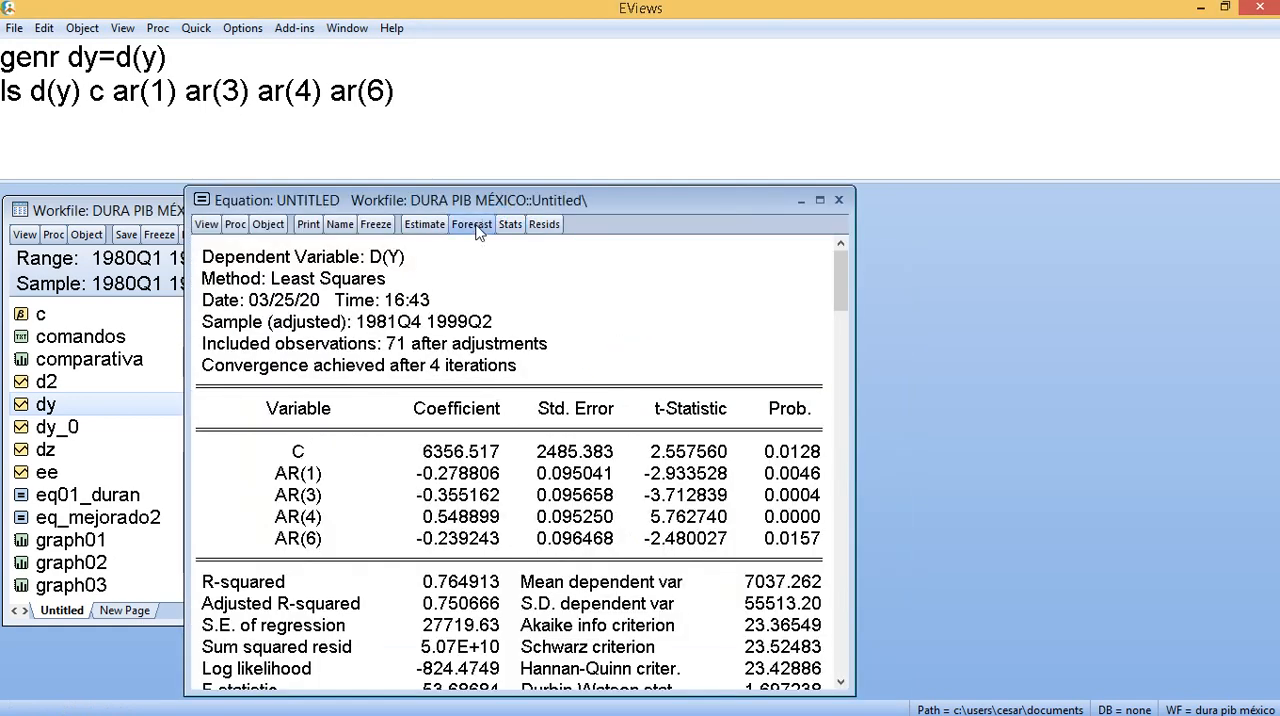
# - Produce a dynamic forecast of Y named yfff over the sample 1980q1 1999q4, with forecast graph and evaluation
pyautogui.click(471, 224)
pyautogui.moveTo(479, 290); pyautogui.dragTo(613, 293)
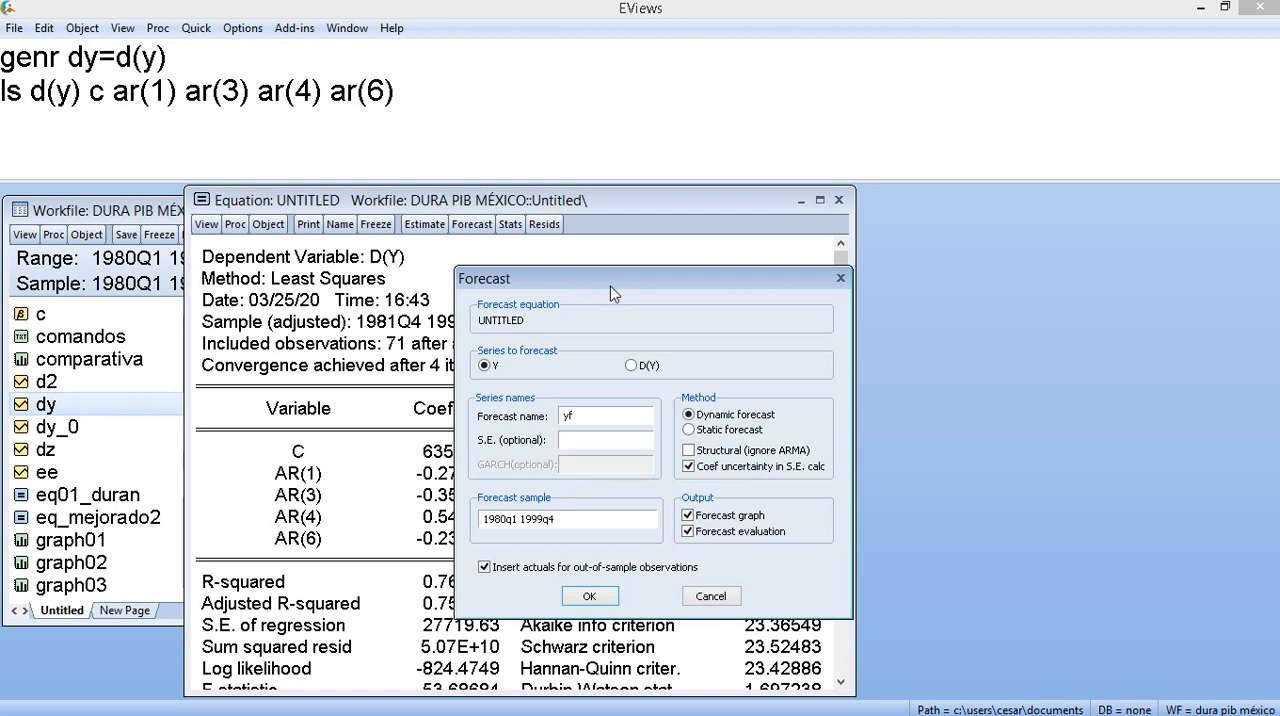
pyautogui.click(603, 417)
pyautogui.write('f')
pyautogui.press('BackSpace')
pyautogui.write('duran')
pyautogui.press('BackSpace')
pyautogui.press('BackSpace')
pyautogui.press('BackSpace')
pyautogui.press('BackSpace')
pyautogui.press('BackSpace')
pyautogui.press('BackSpace')
pyautogui.write('fff')
pyautogui.click(588, 597)
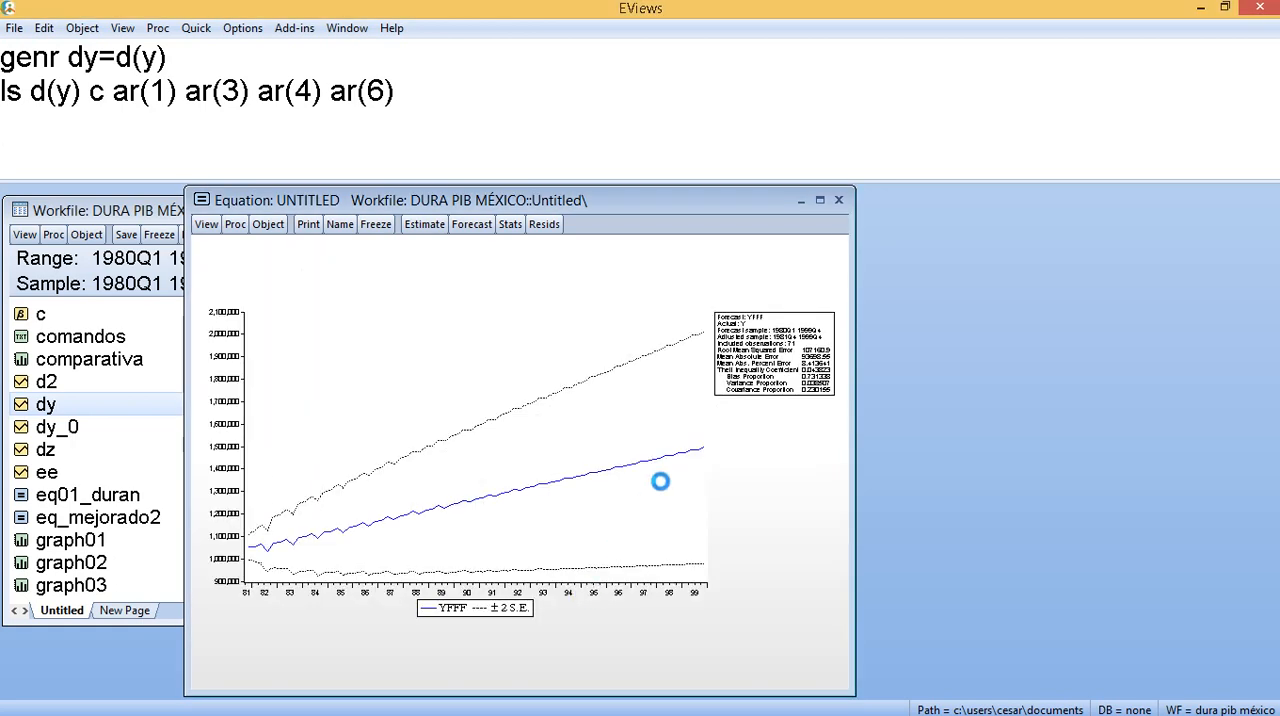
# - Enlarge the YFFF forecast graph, examine its error bands and evaluation statistics, and restore the equation window
pyautogui.moveTo(641, 202); pyautogui.dragTo(741, 147)
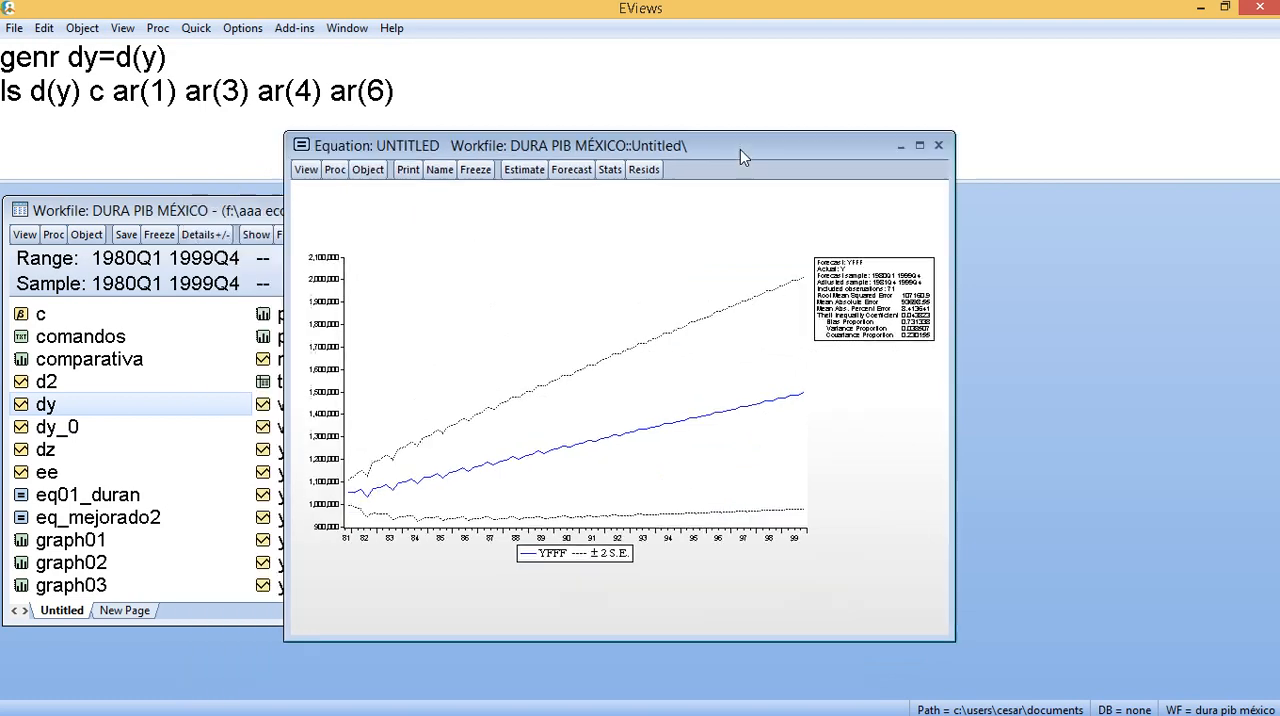
pyautogui.click(919, 146)
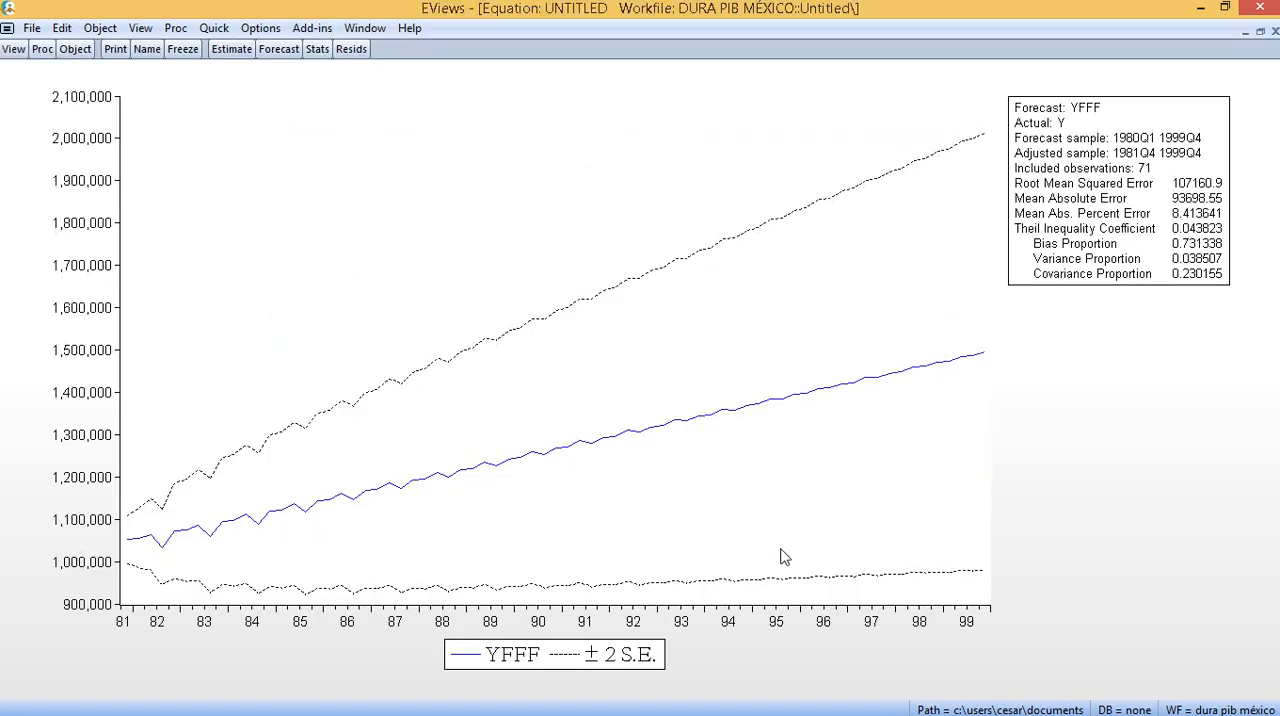
pyautogui.moveTo(783, 557)
pyautogui.moveTo(985, 577)
pyautogui.click(1260, 31)
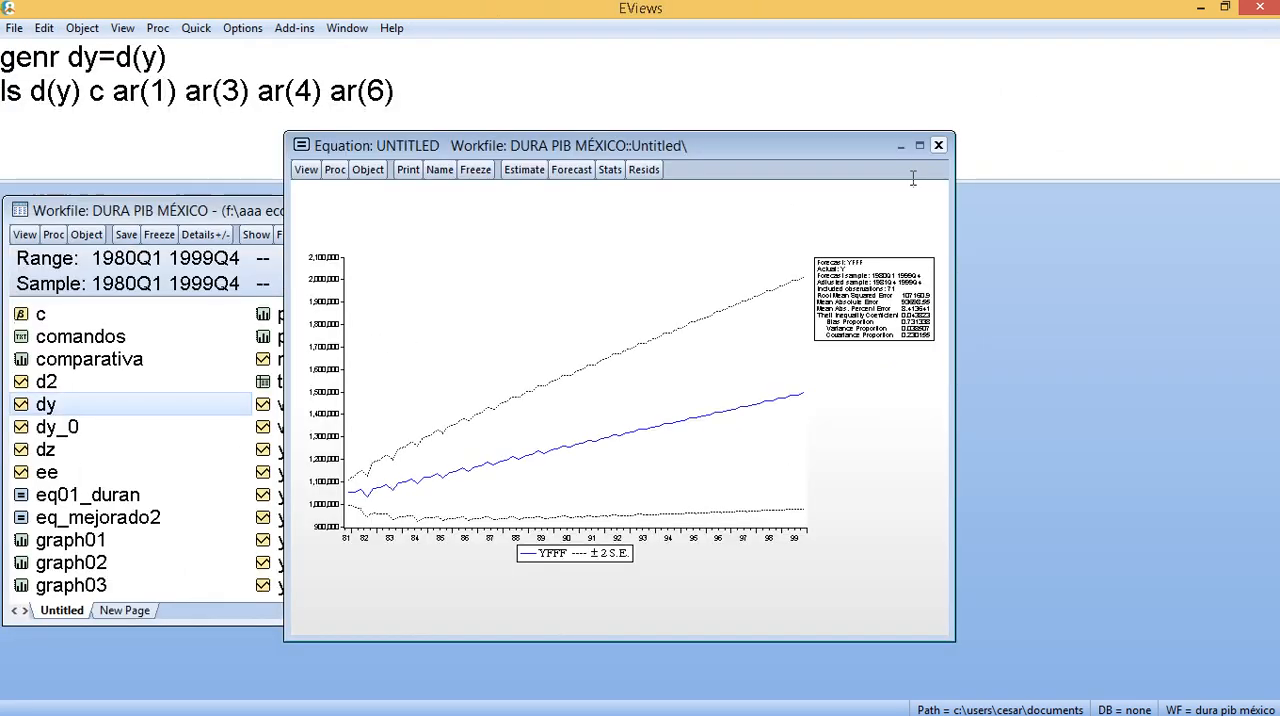
# - Produce a static forecast of Y named yf over 1980q1 1999q4, examine its graph and evaluation enlarged, and restore the window
pyautogui.click(568, 171)
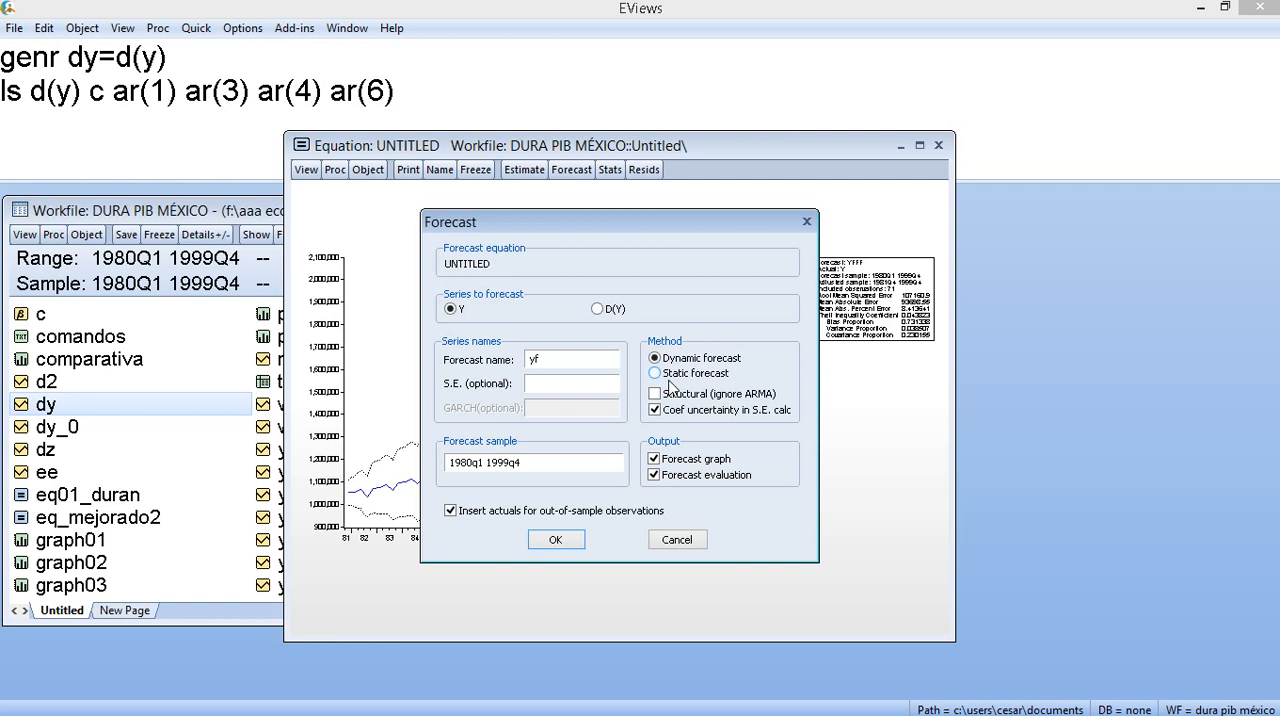
pyautogui.click(667, 374)
pyautogui.click(555, 541)
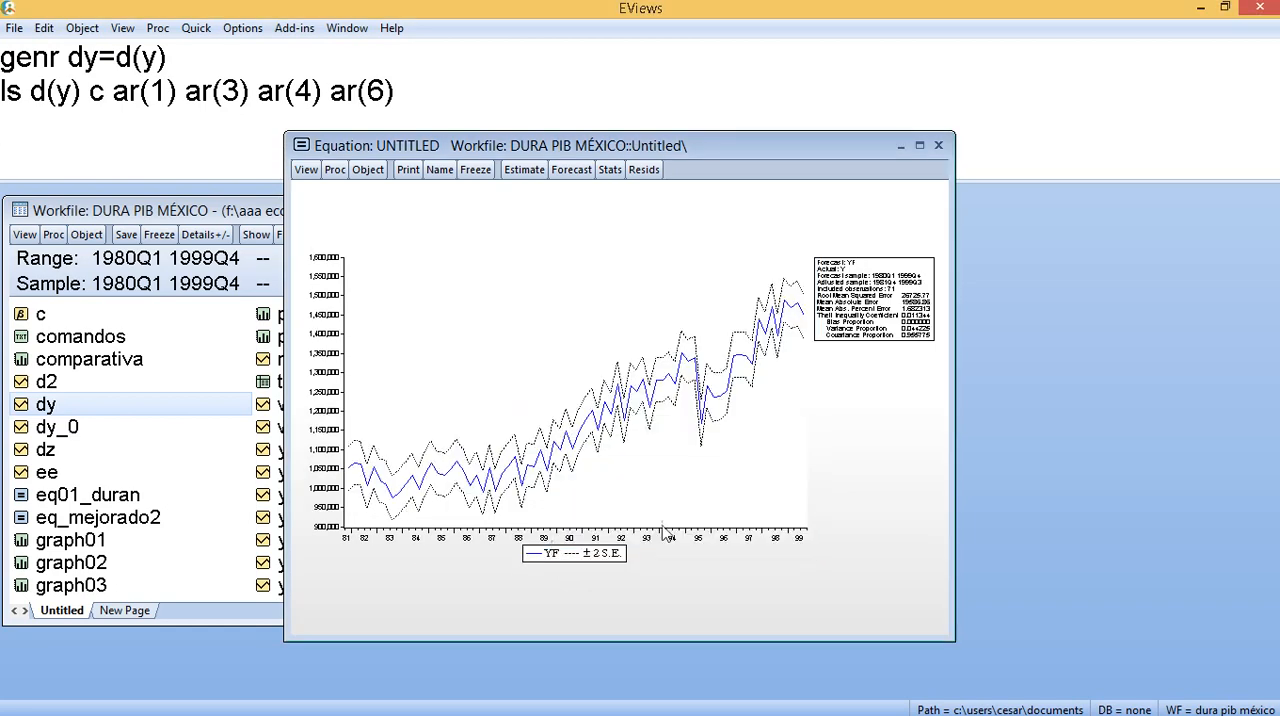
pyautogui.click(920, 146)
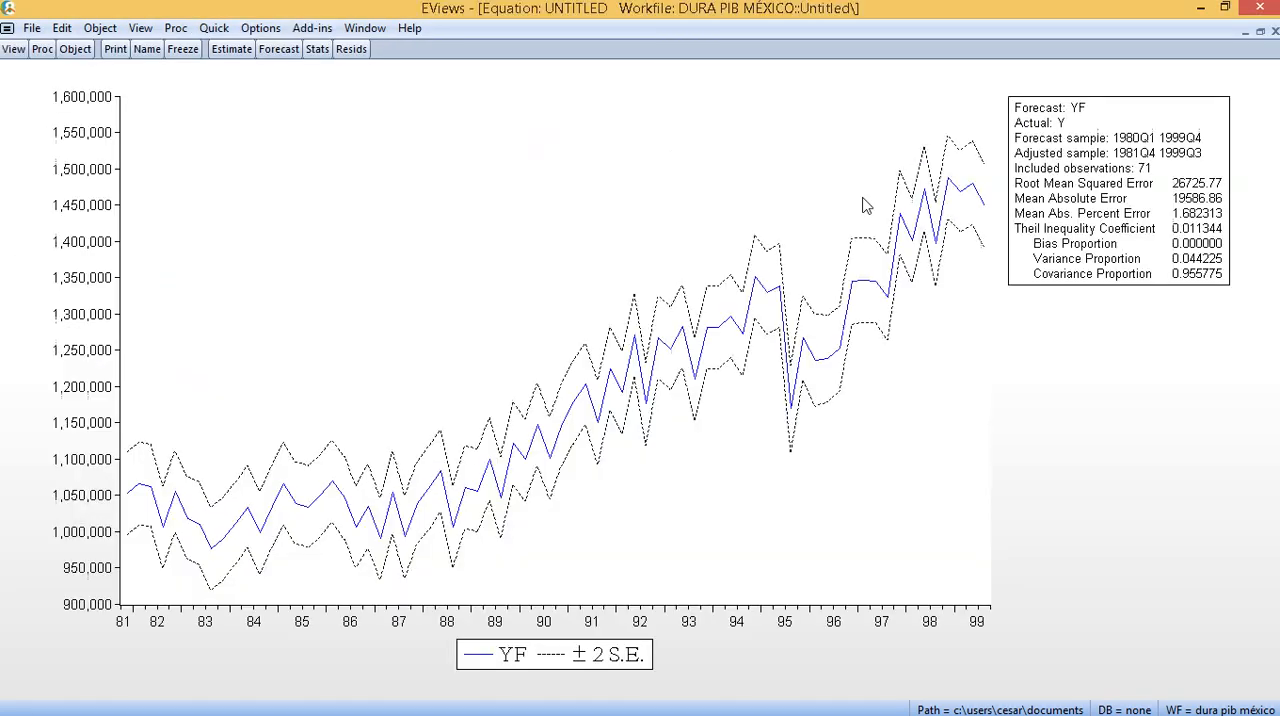
pyautogui.moveTo(985, 252)
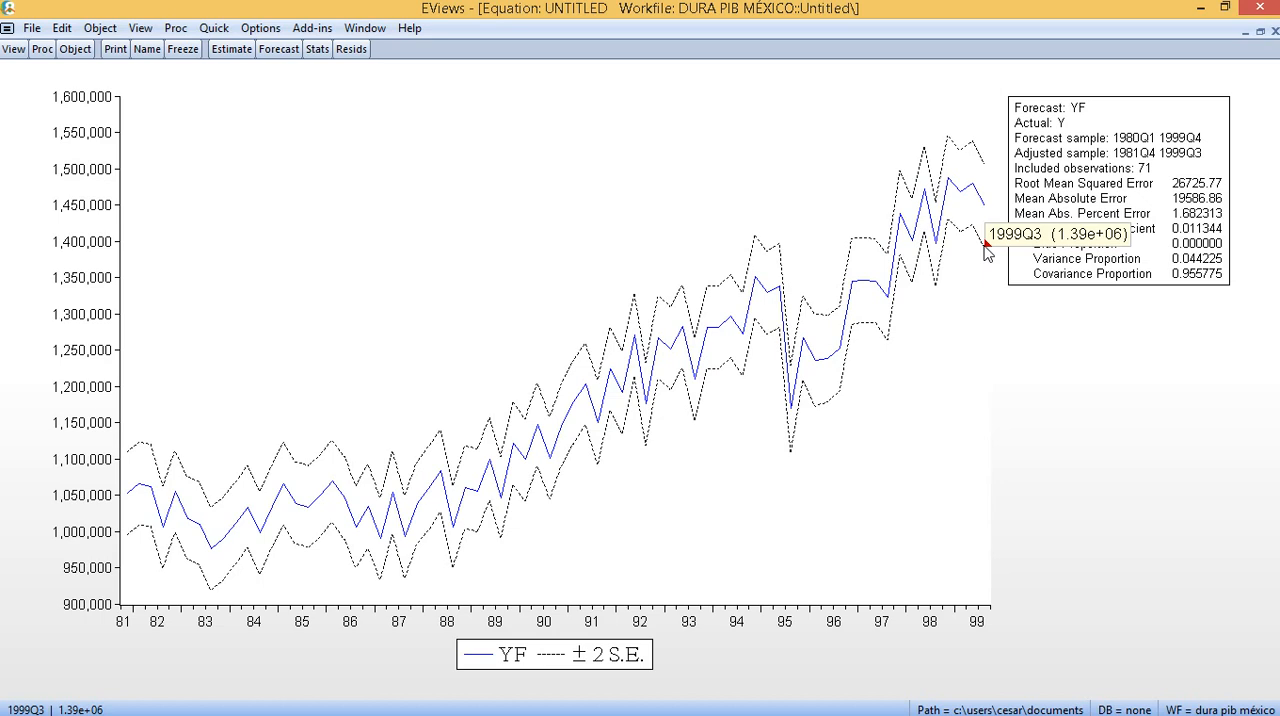
pyautogui.click(1260, 33)
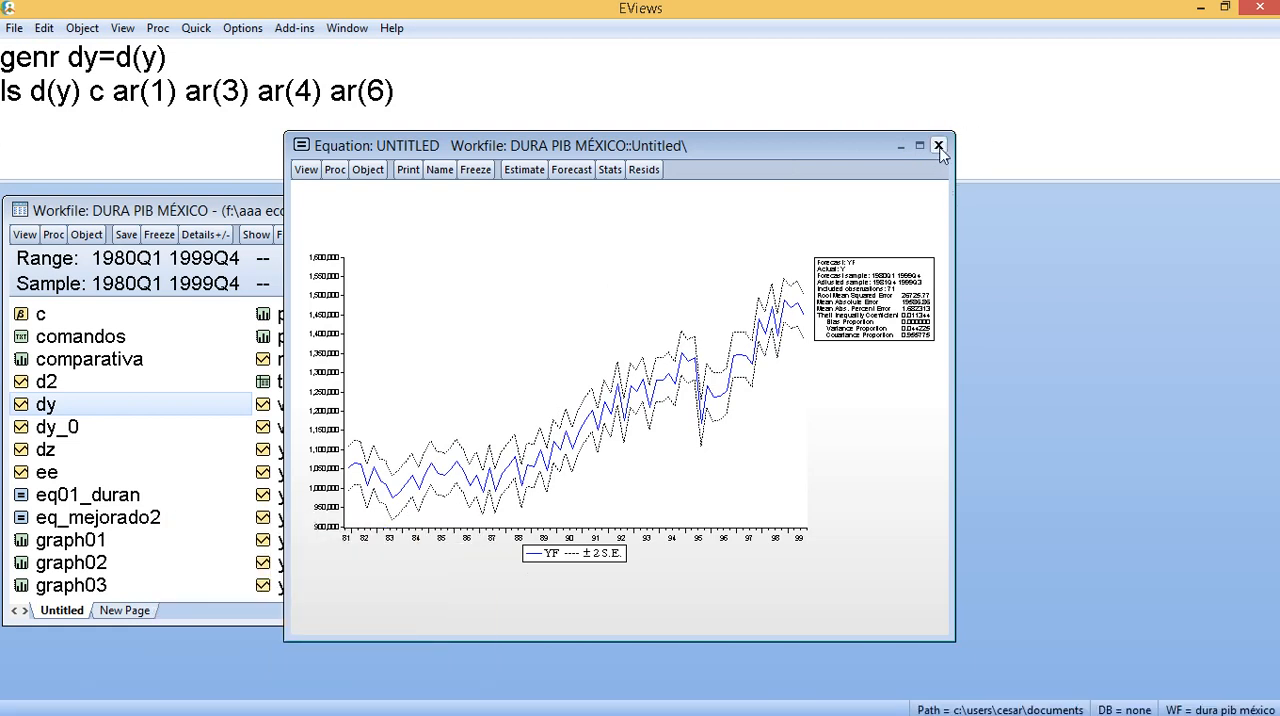
# - Run a static forecast of Y into the series yfff over 1980q1 1999q4, and delete the untitled equation
pyautogui.click(306, 170)
pyautogui.click(560, 240)
pyautogui.click(571, 170)
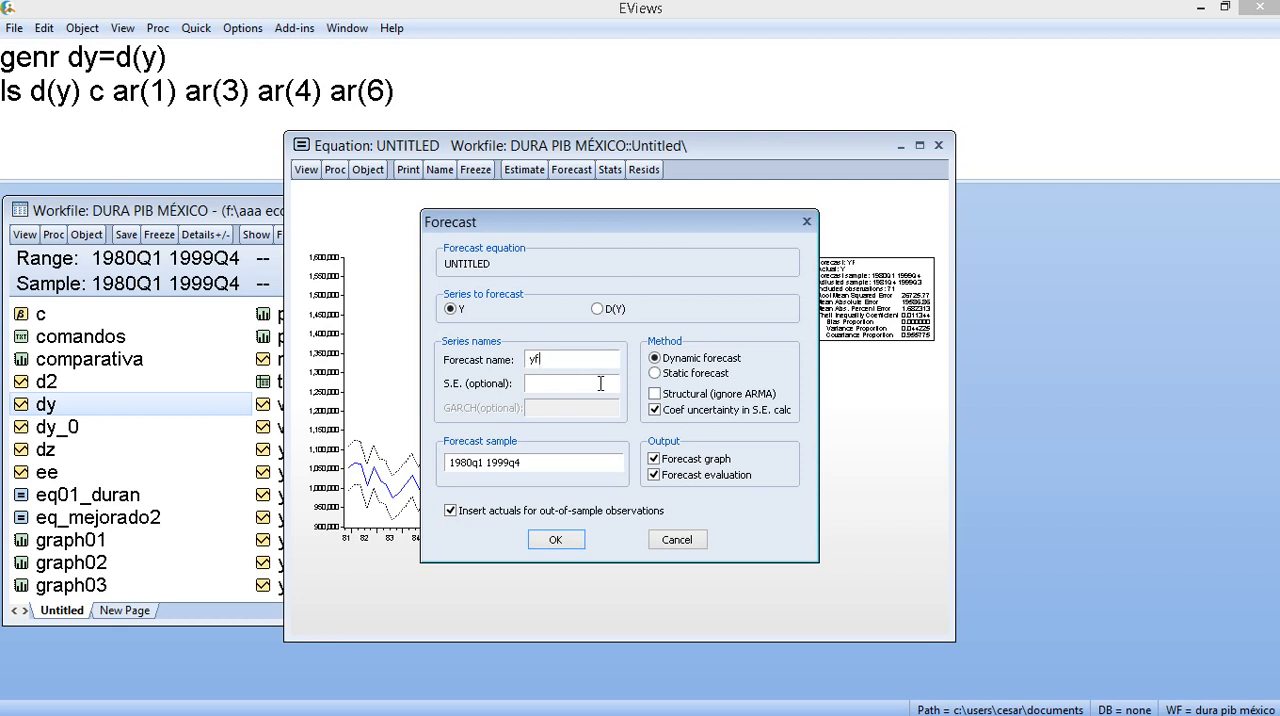
pyautogui.write('ff')
pyautogui.click(679, 374)
pyautogui.click(555, 539)
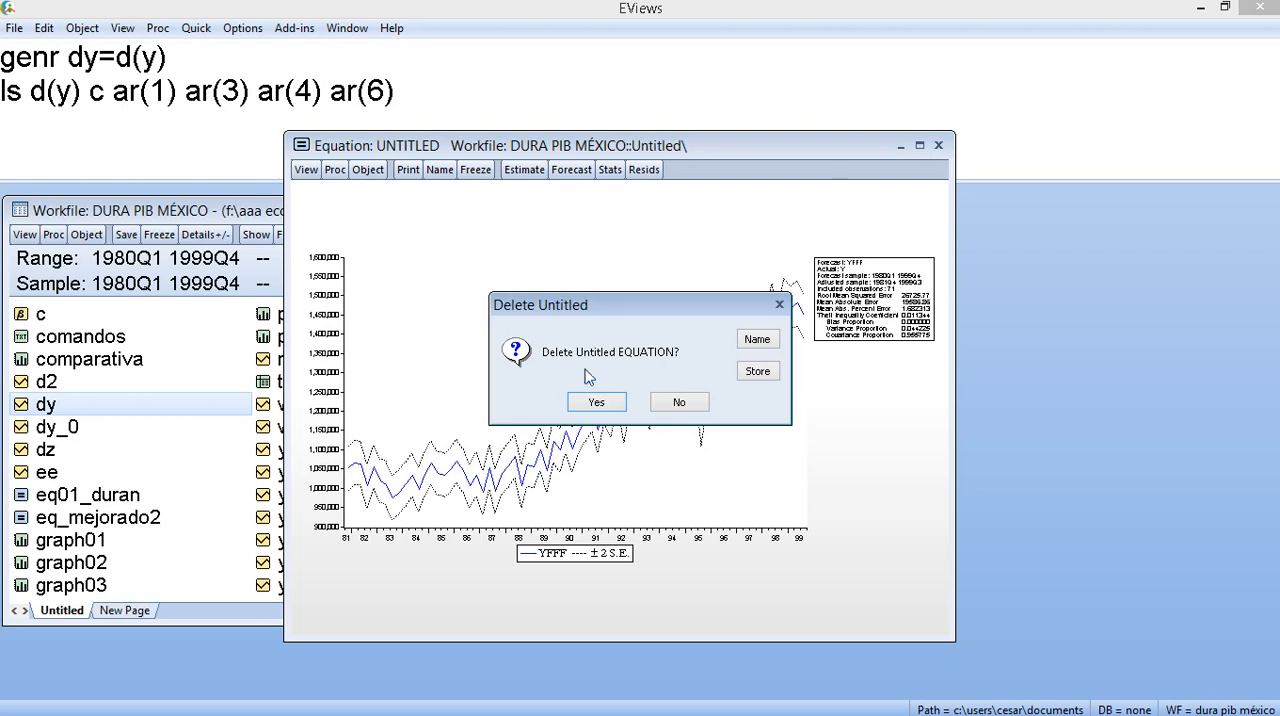
pyautogui.click(592, 403)
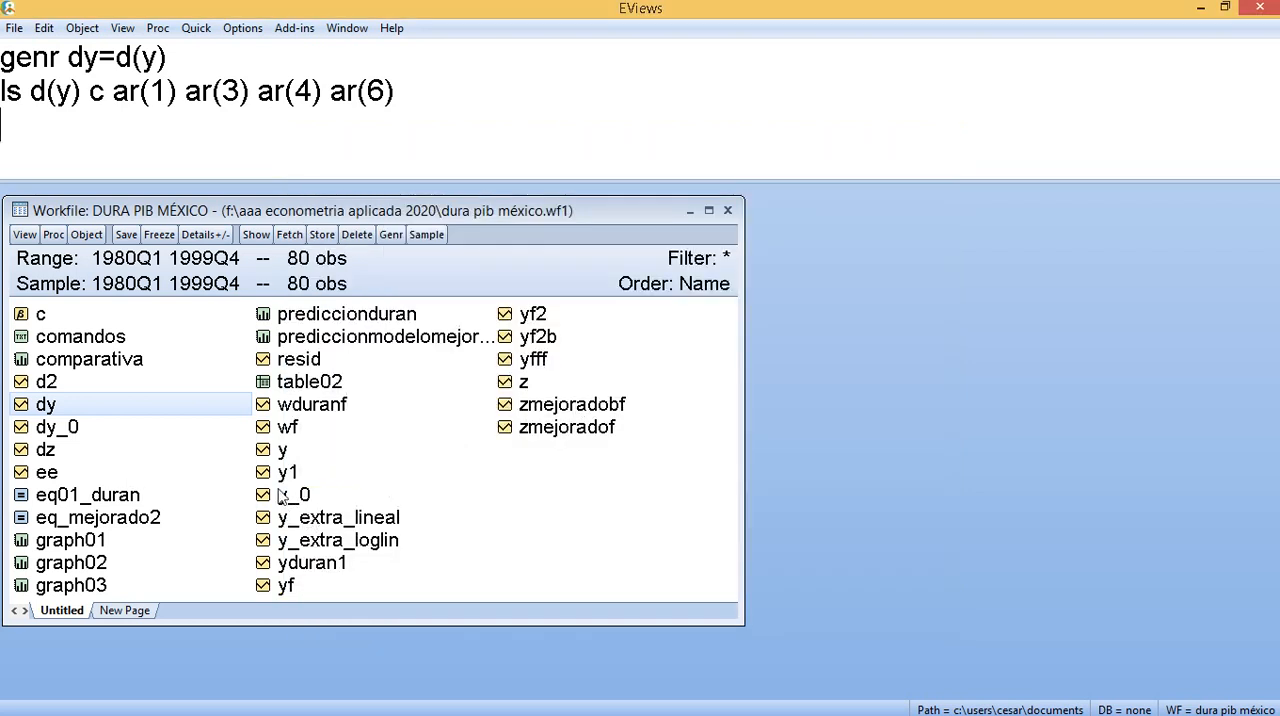
# - Open the series y and yfff together as a group and plot them in a single Line & Symbol graph
pyautogui.click(298, 452)
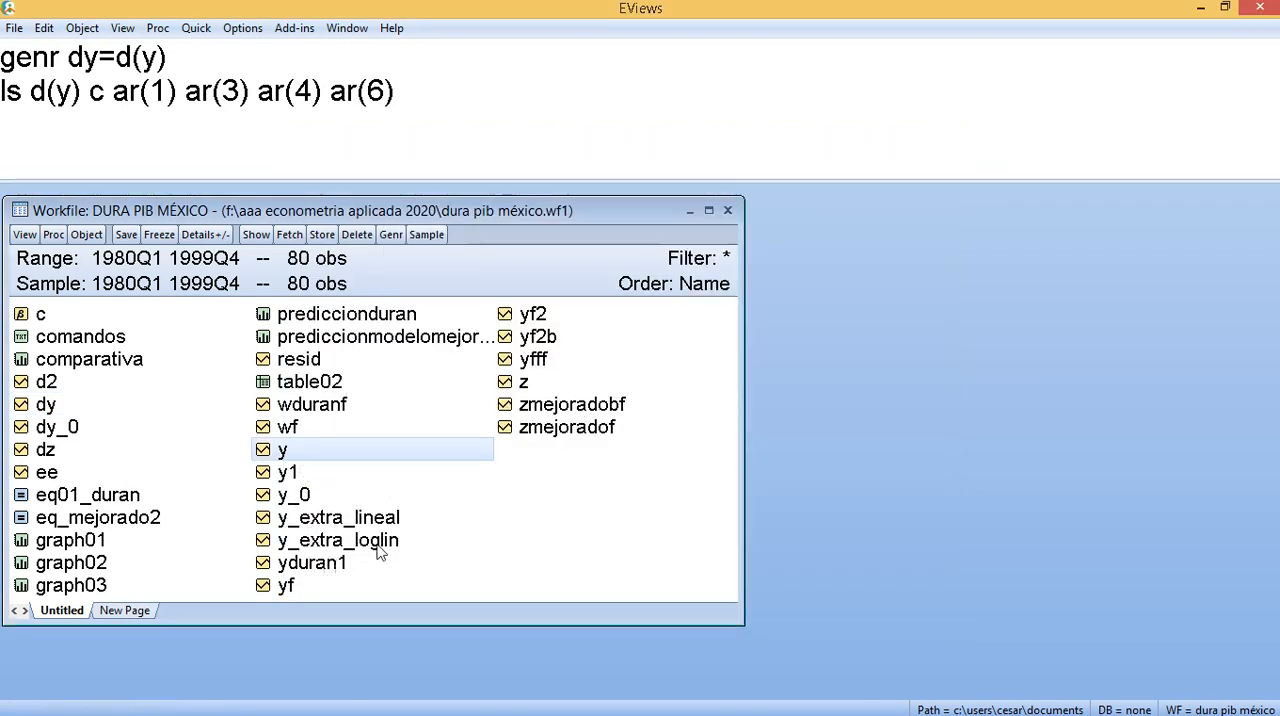
pyautogui.rightClick(535, 359)
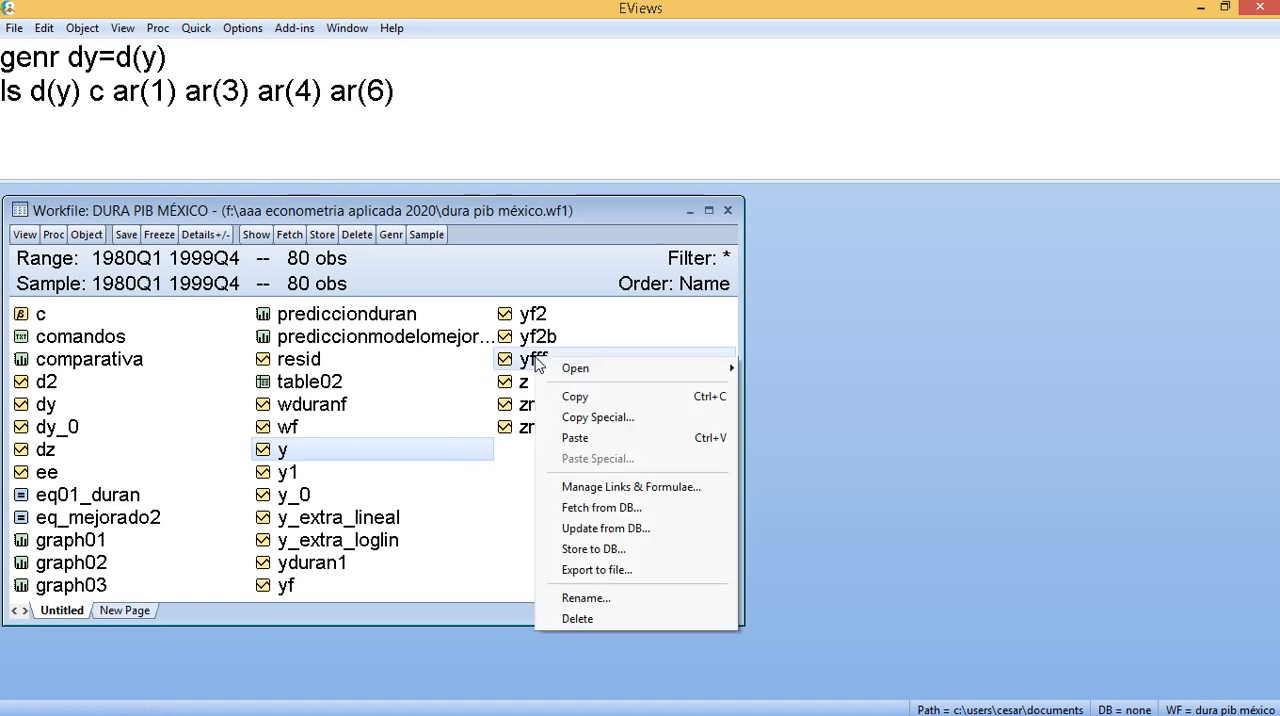
pyautogui.moveTo(583, 372)
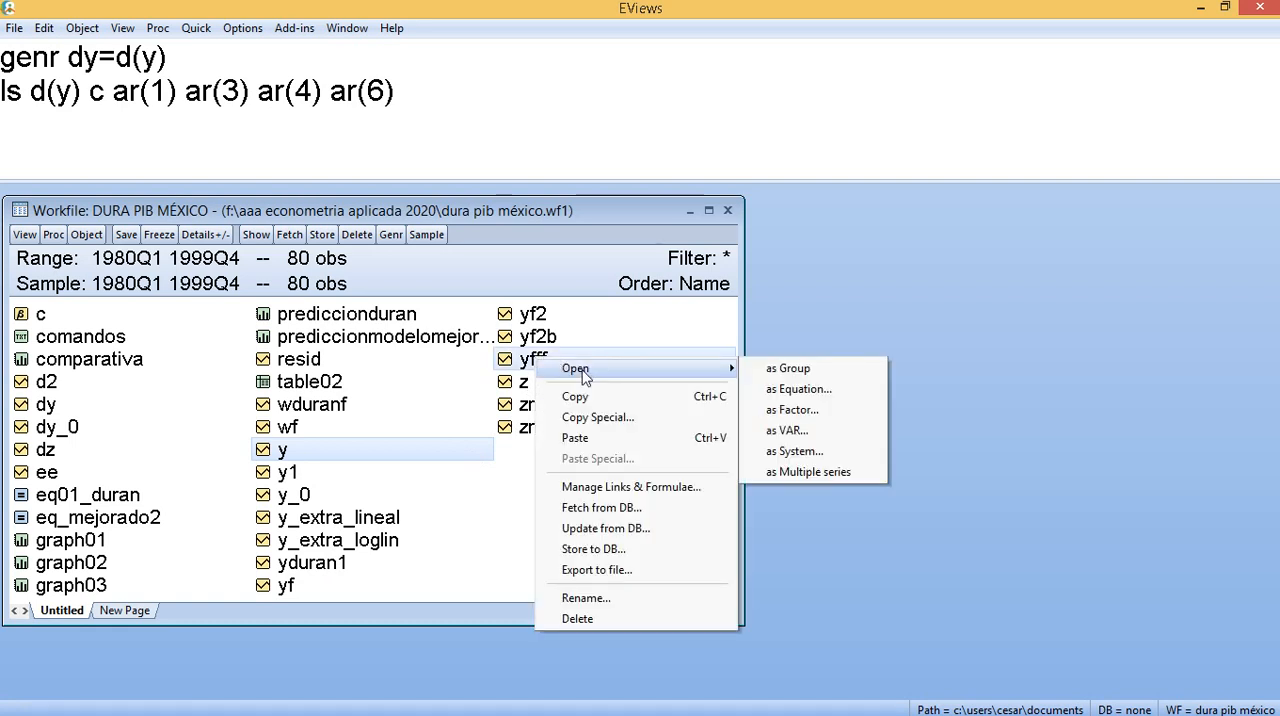
pyautogui.click(787, 369)
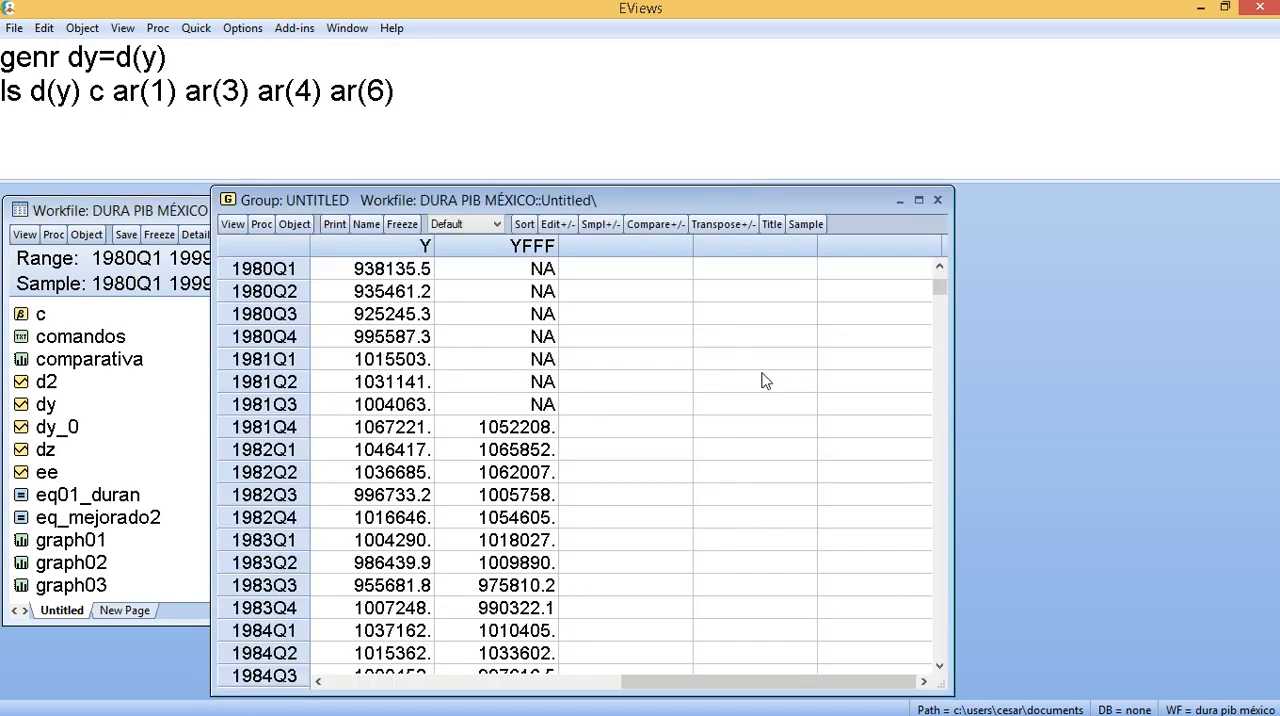
pyautogui.click(232, 224)
pyautogui.click(300, 309)
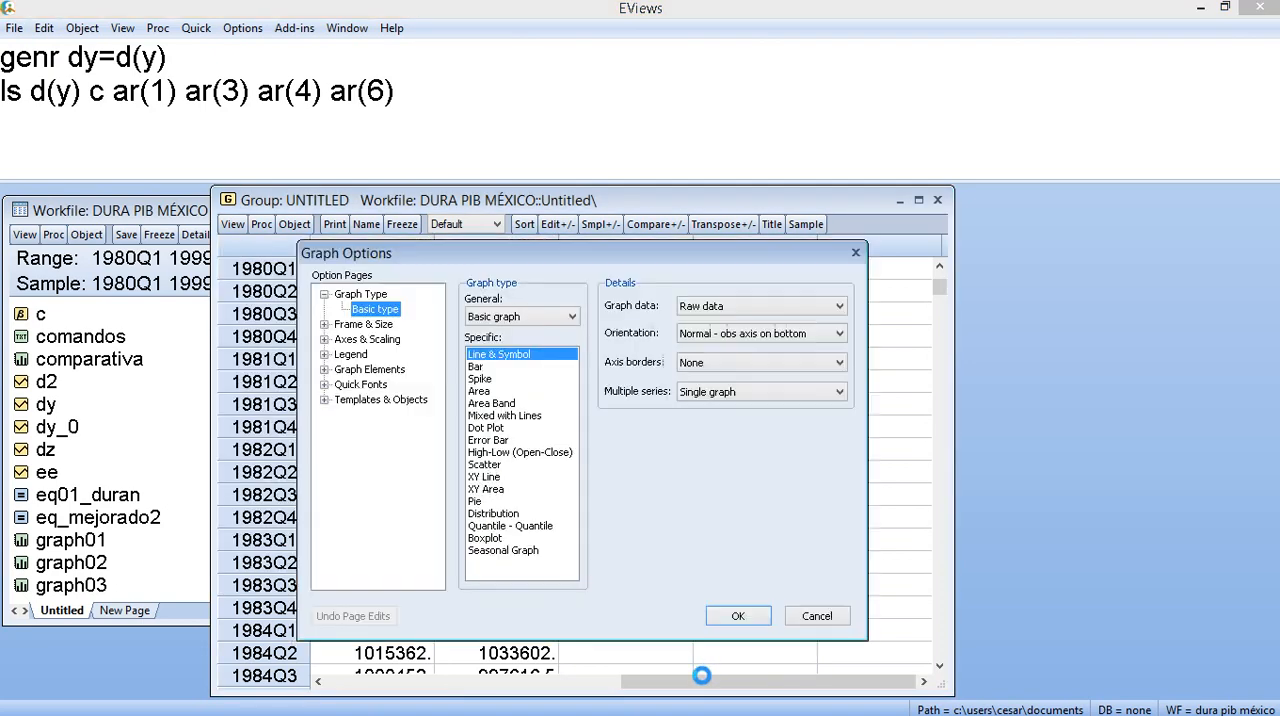
pyautogui.click(738, 616)
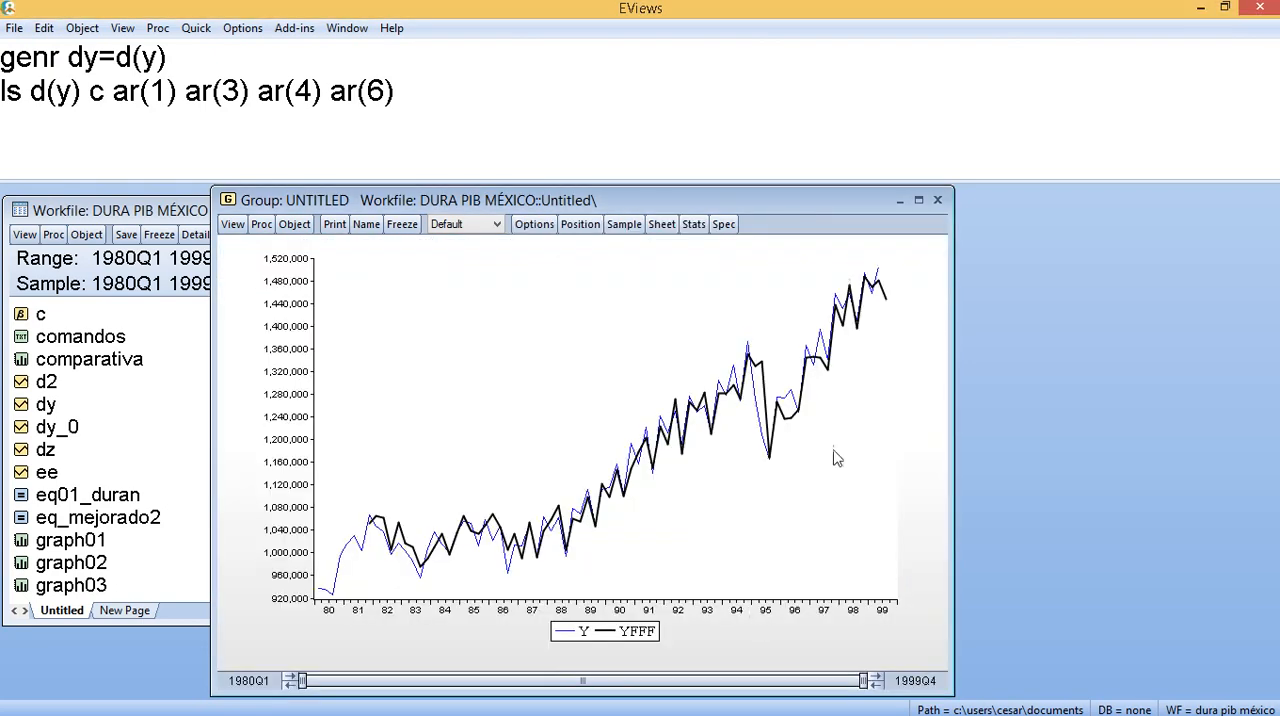
# - Enlarge the Y and YFFF graph, compare both lines over 1998Q3 to 1999Q4, delete the untitled group, and restore the workfile window
pyautogui.click(918, 201)
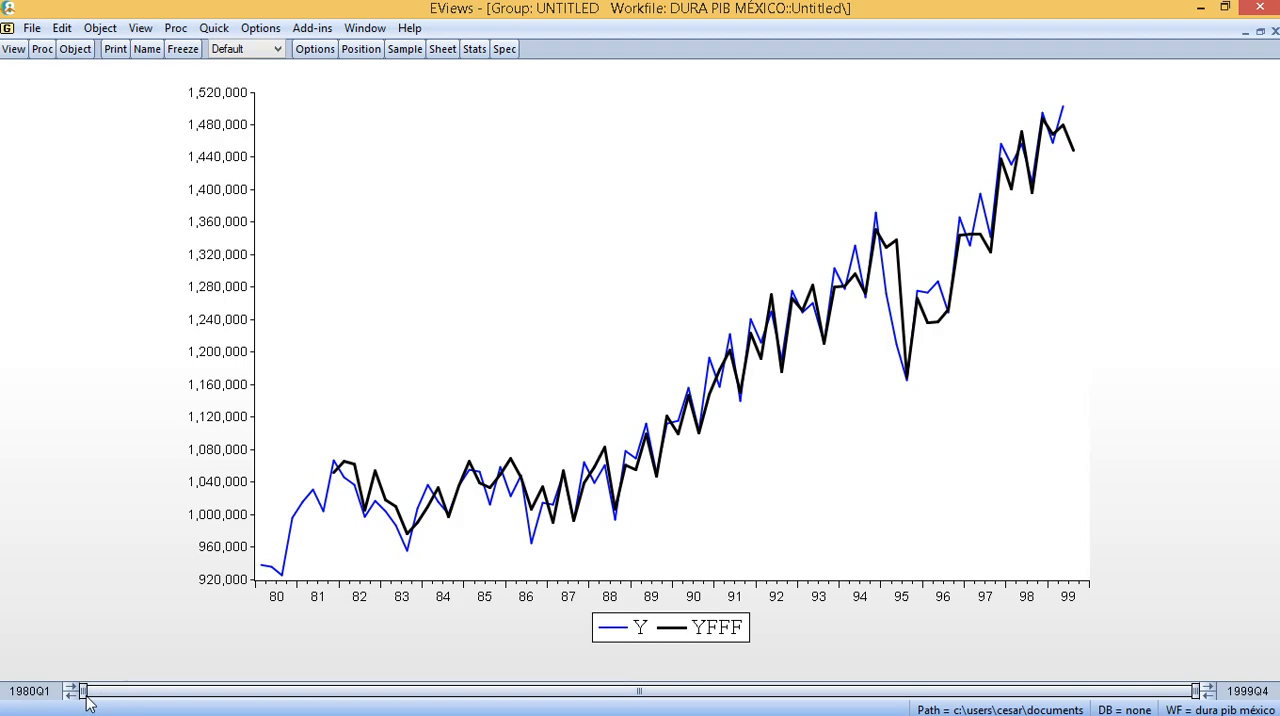
pyautogui.moveTo(84, 690); pyautogui.dragTo(1118, 690)
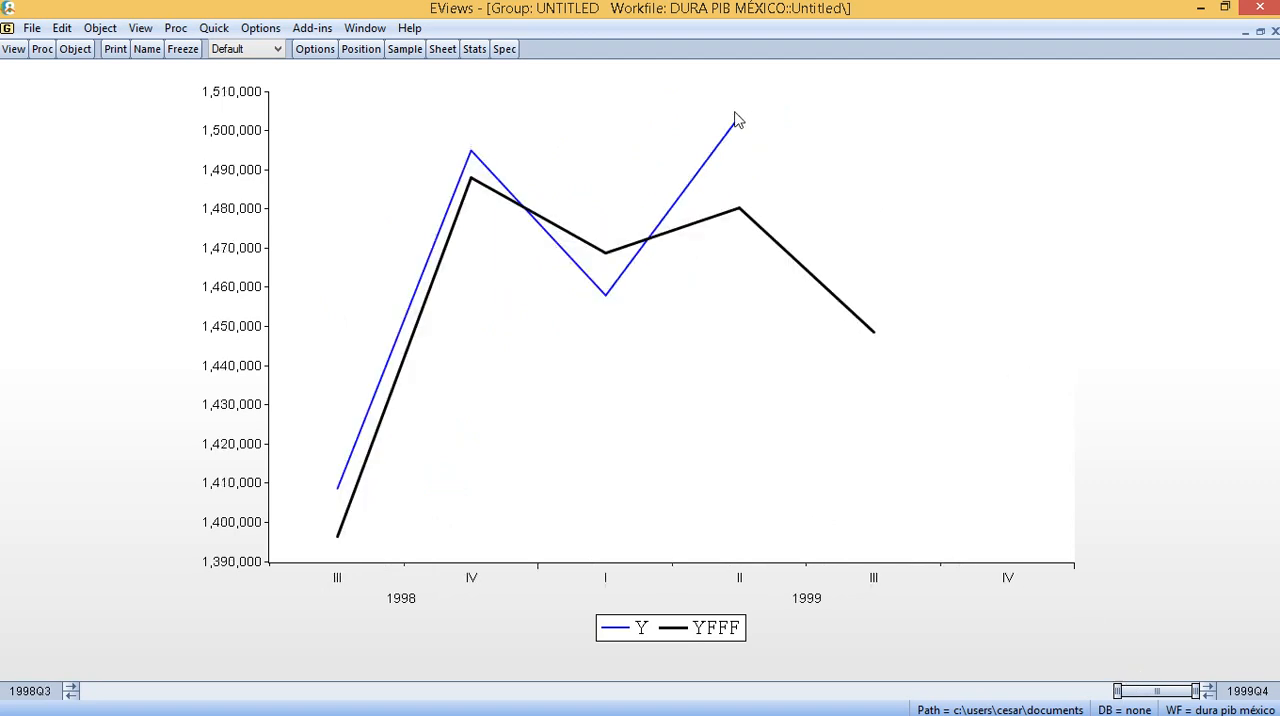
pyautogui.moveTo(738, 122)
pyautogui.moveTo(873, 336)
pyautogui.click(1275, 31)
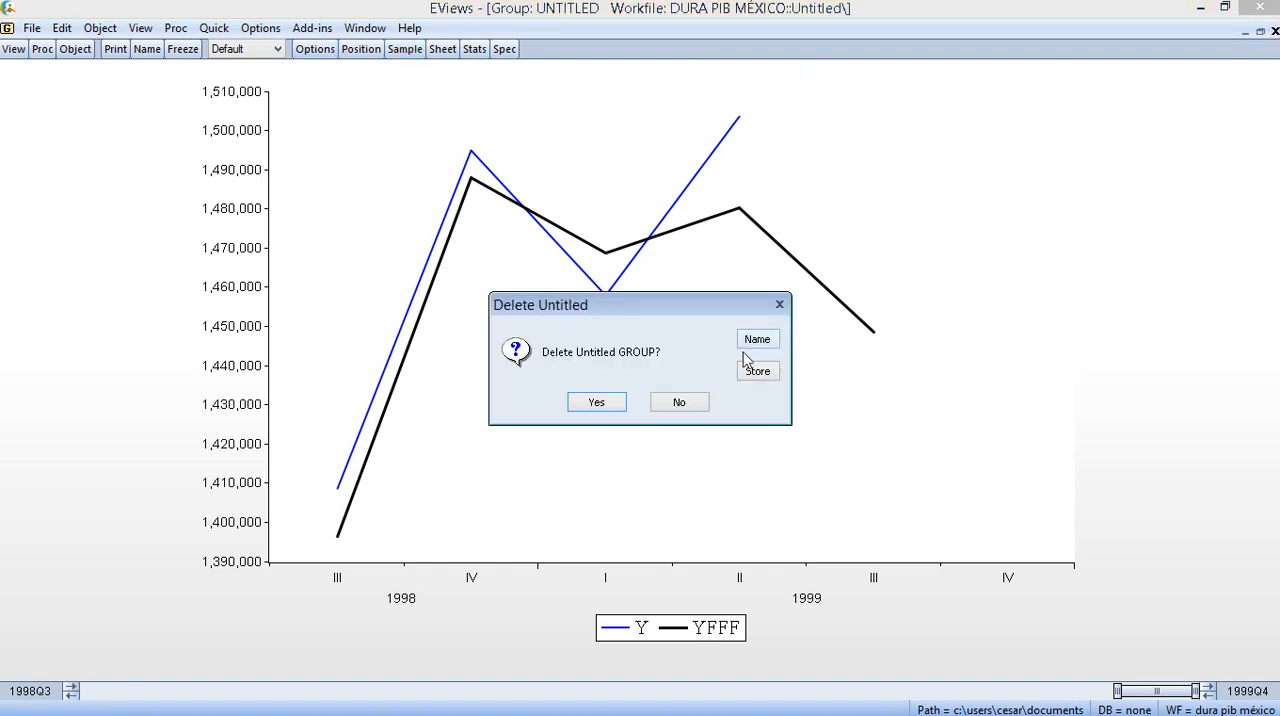
pyautogui.click(627, 405)
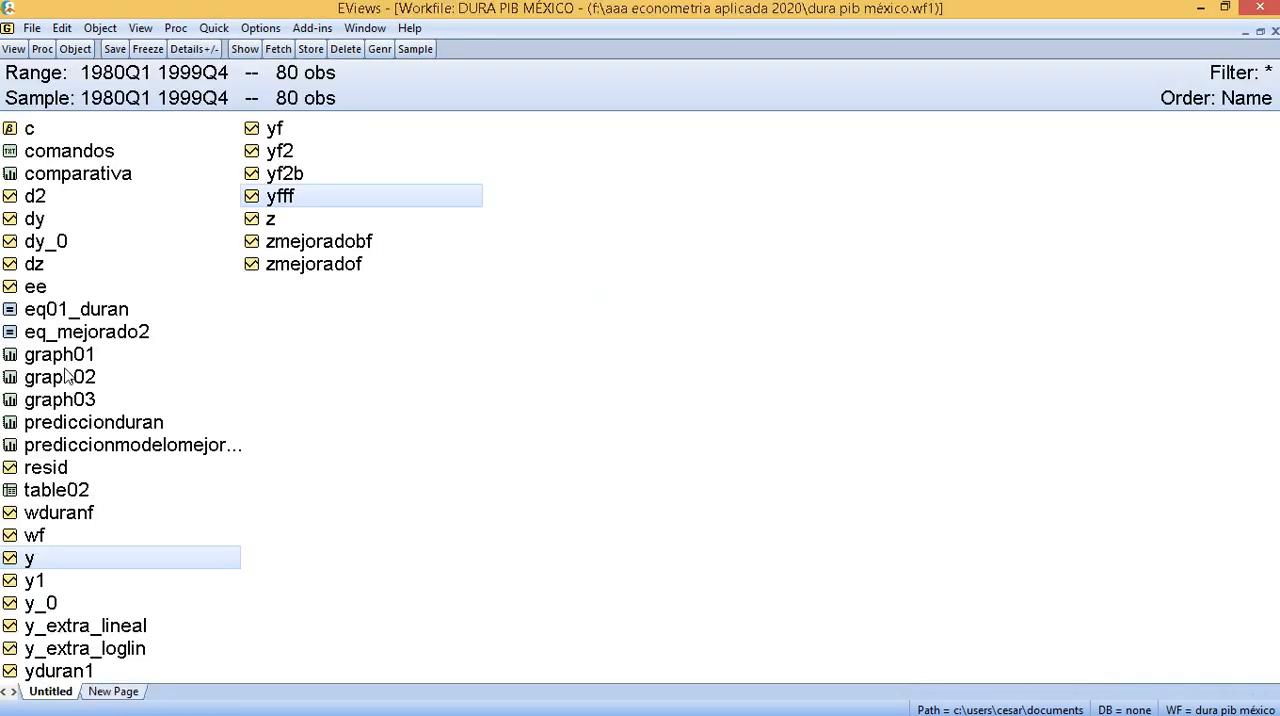
pyautogui.click(1260, 31)
# - Re-estimate d(y) on c, ar(1), ar(3), ar(4) and ar(6), and highlight the dependent variable line in the output
pyautogui.click(405, 106)
pyautogui.press('Return')
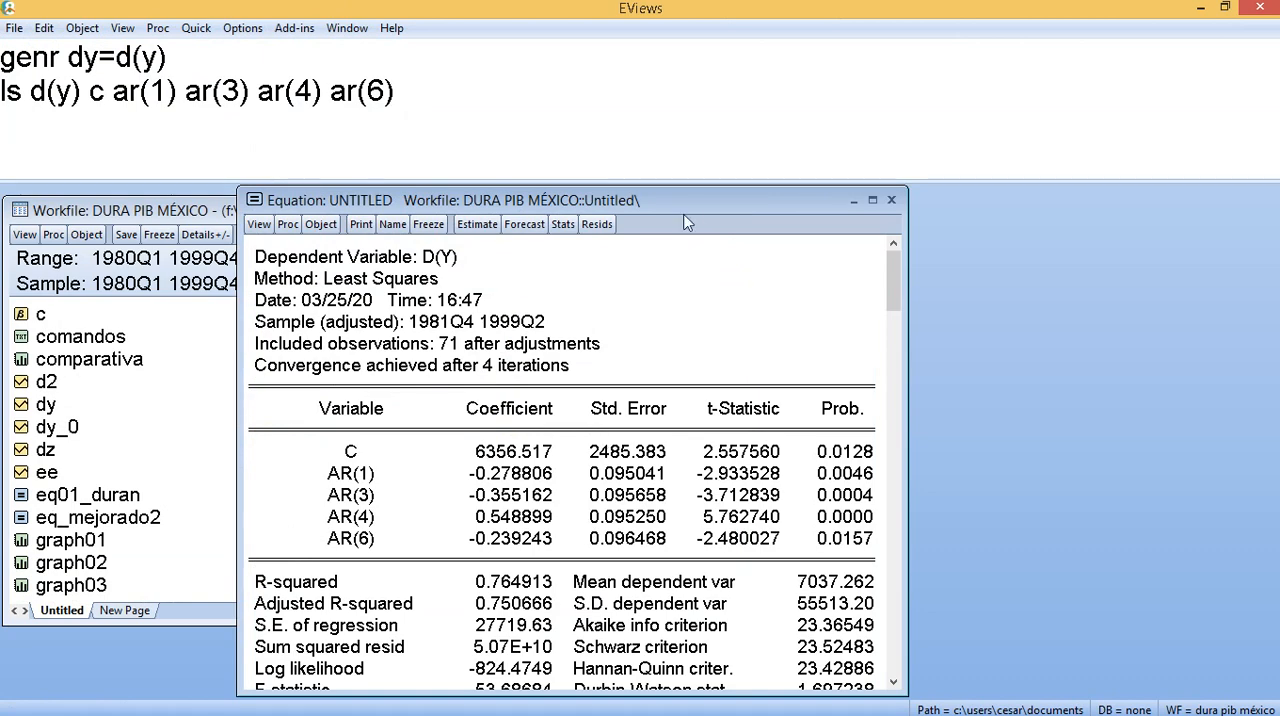
pyautogui.moveTo(699, 203); pyautogui.dragTo(755, 203)
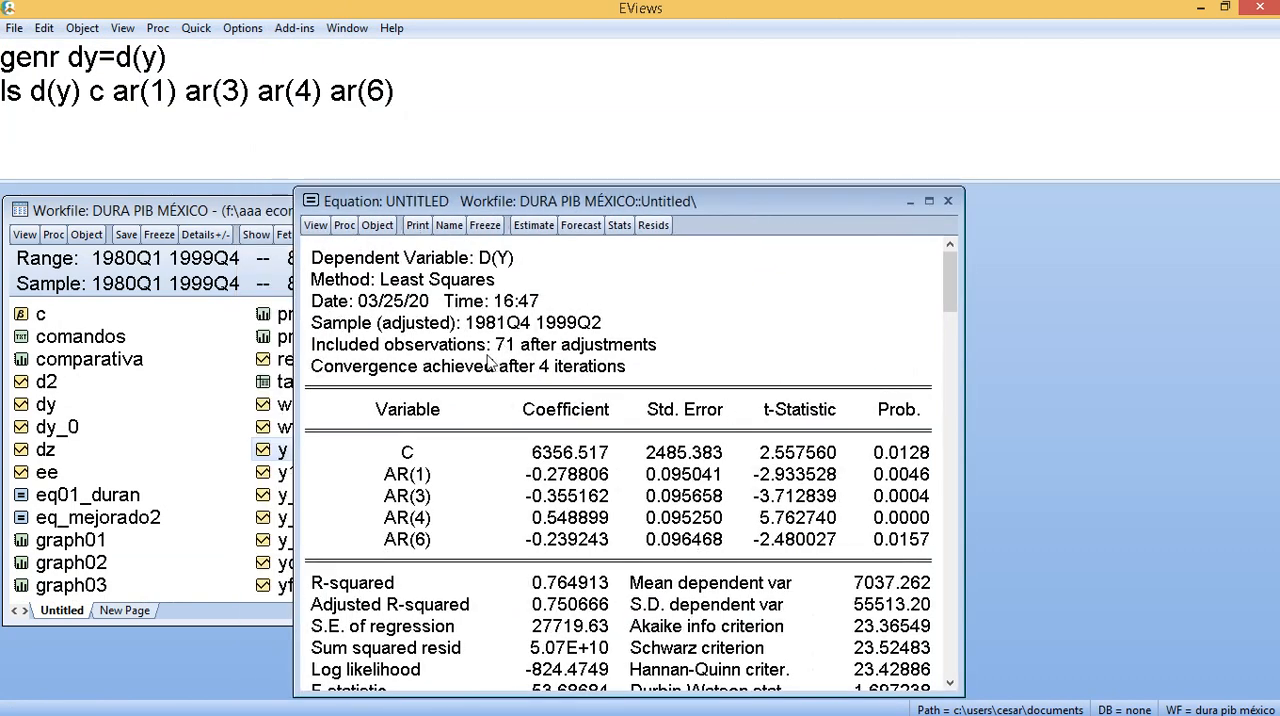
pyautogui.click(497, 264)
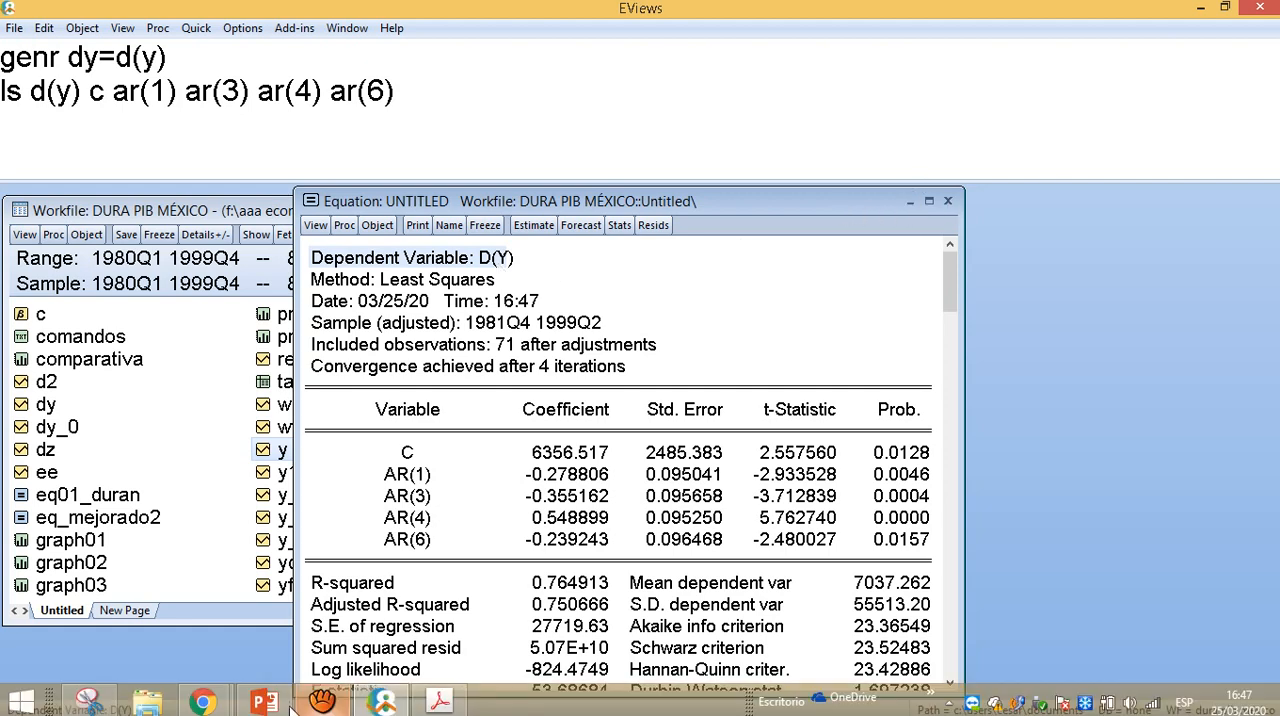
# - Switch to the Duran Arima PDF in Adobe Acrobat and examine the prediction stage, its scenarios and the 1999/03 forecast equation
pyautogui.moveTo(322, 700)
pyautogui.click(440, 700)
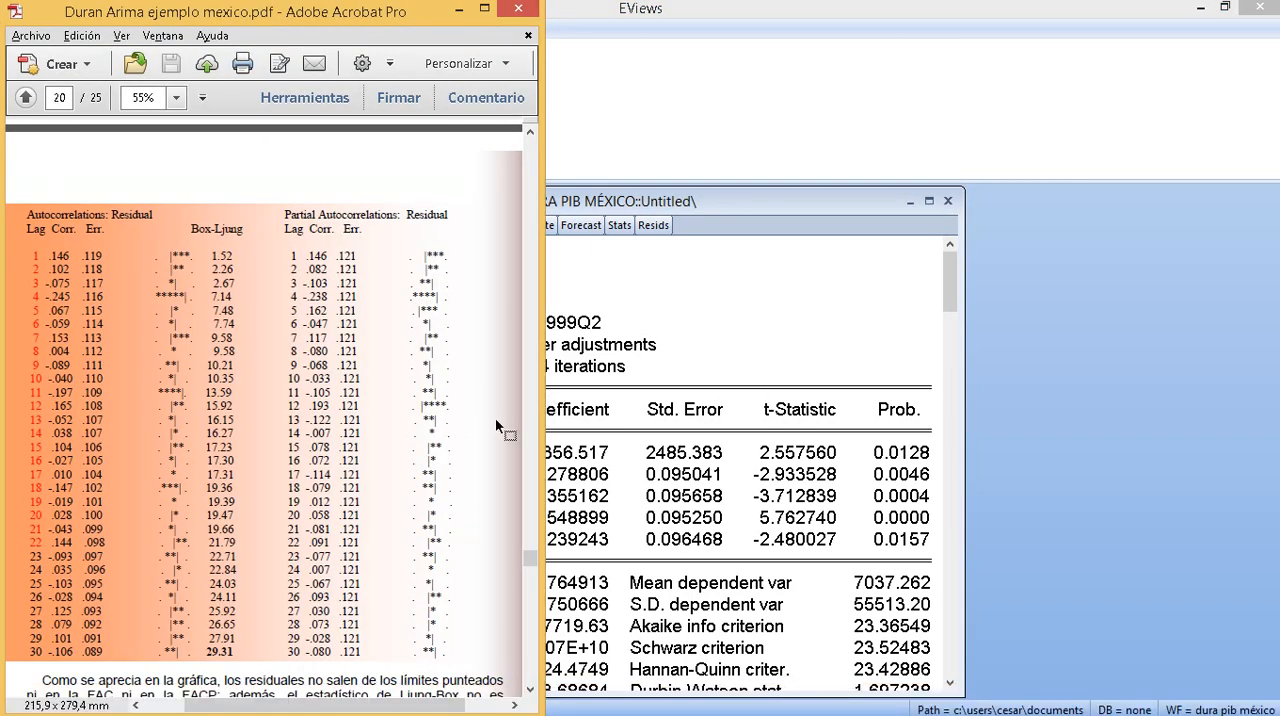
pyautogui.scroll(-15, 495, 417)
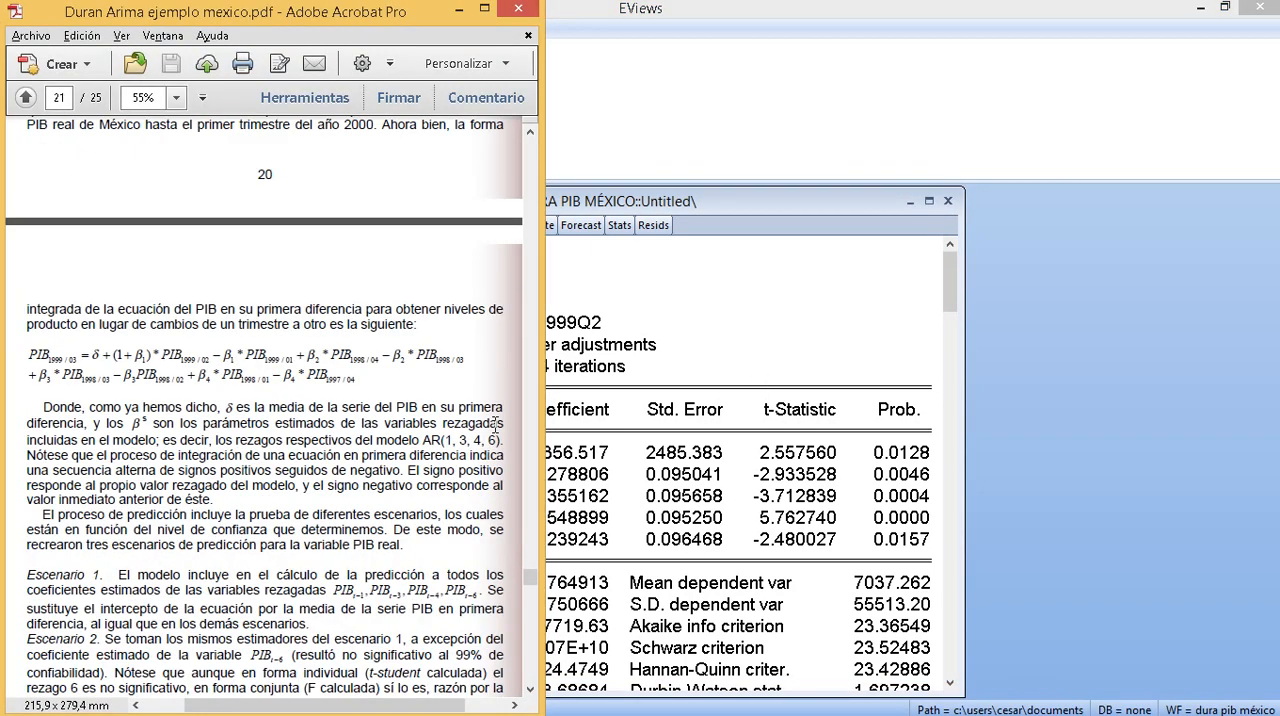
pyautogui.scroll(10, 495, 425)
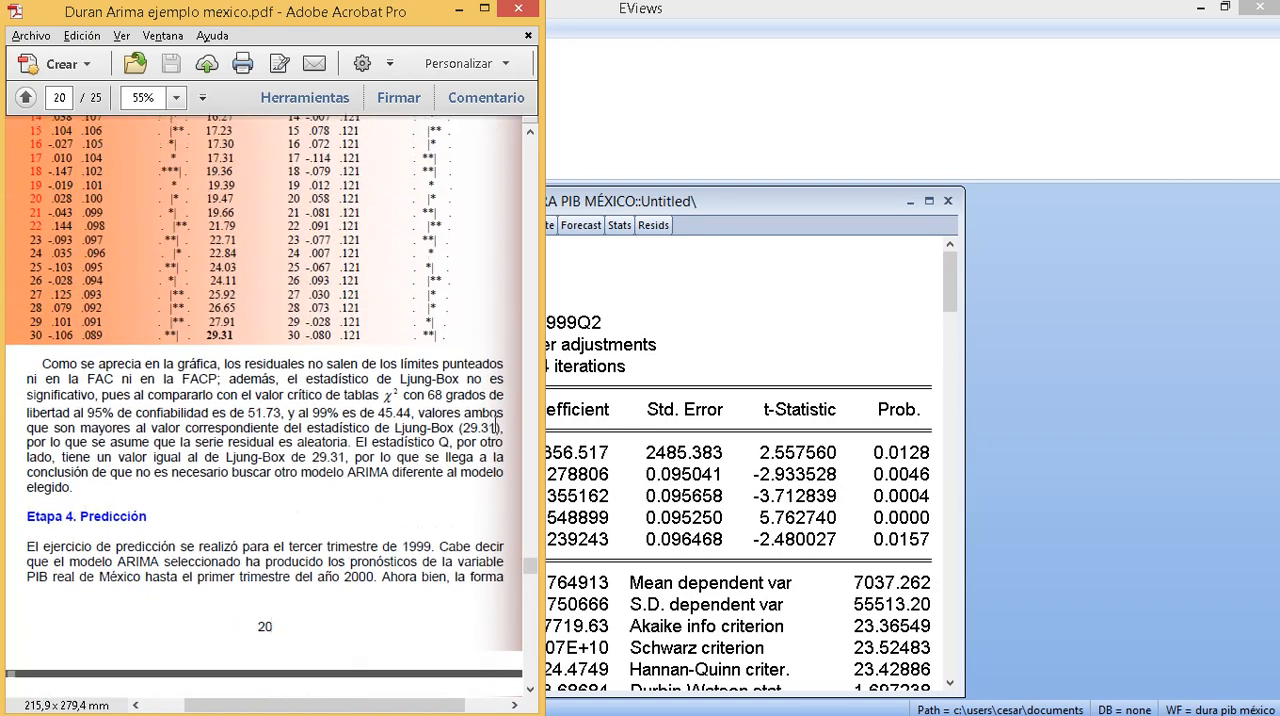
pyautogui.scroll(-12, 495, 427)
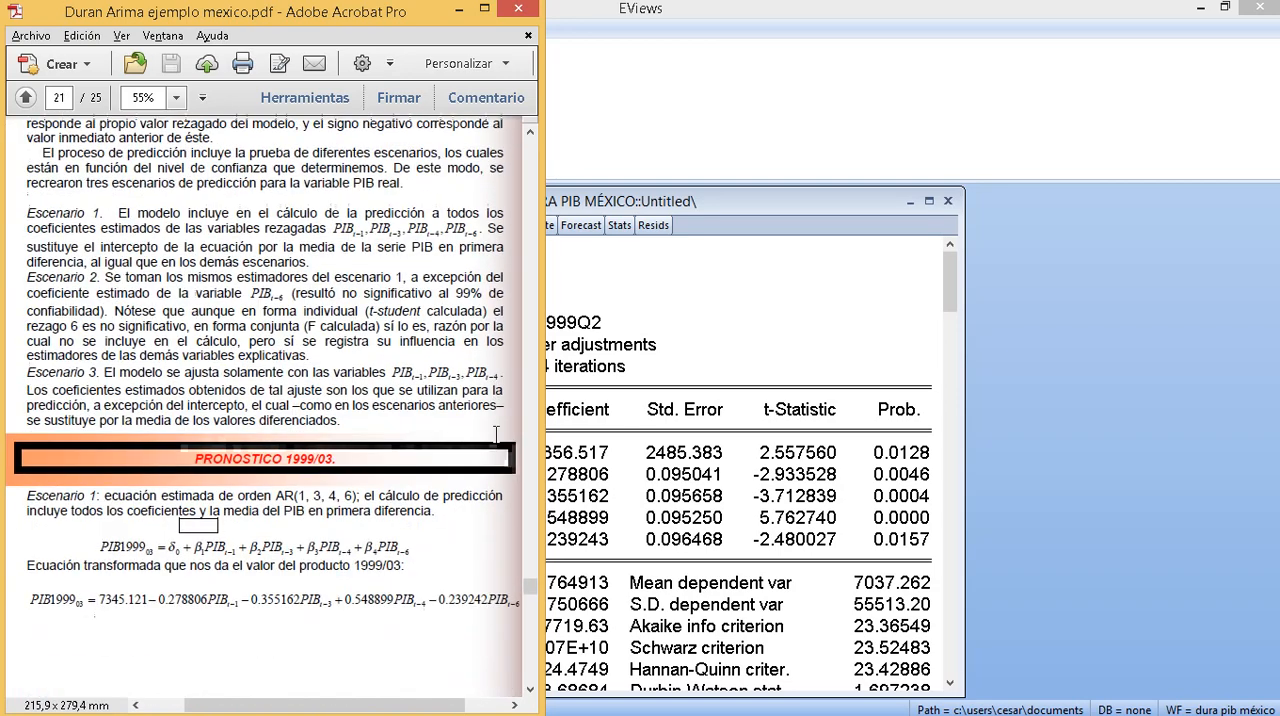
pyautogui.scroll(-3, 495, 434)
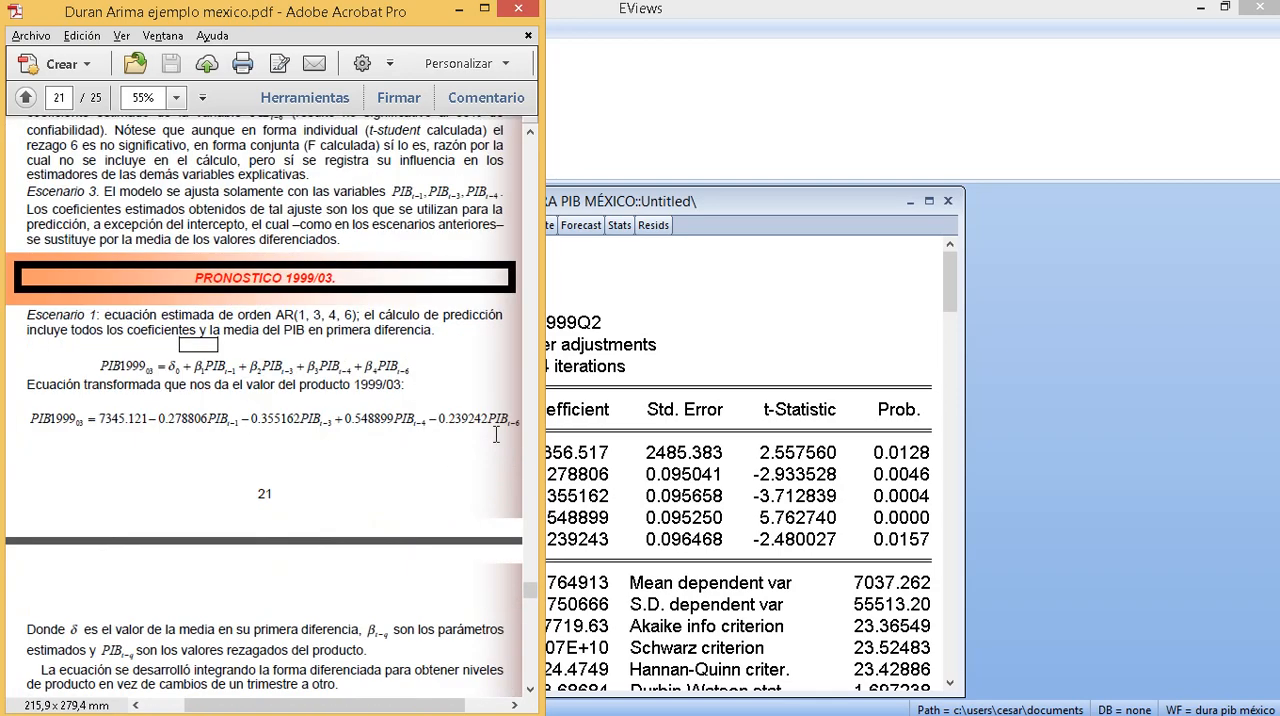
pyautogui.scroll(-1, 495, 434)
pyautogui.scroll(1, 495, 434)
pyautogui.scroll(4, 182, 360)
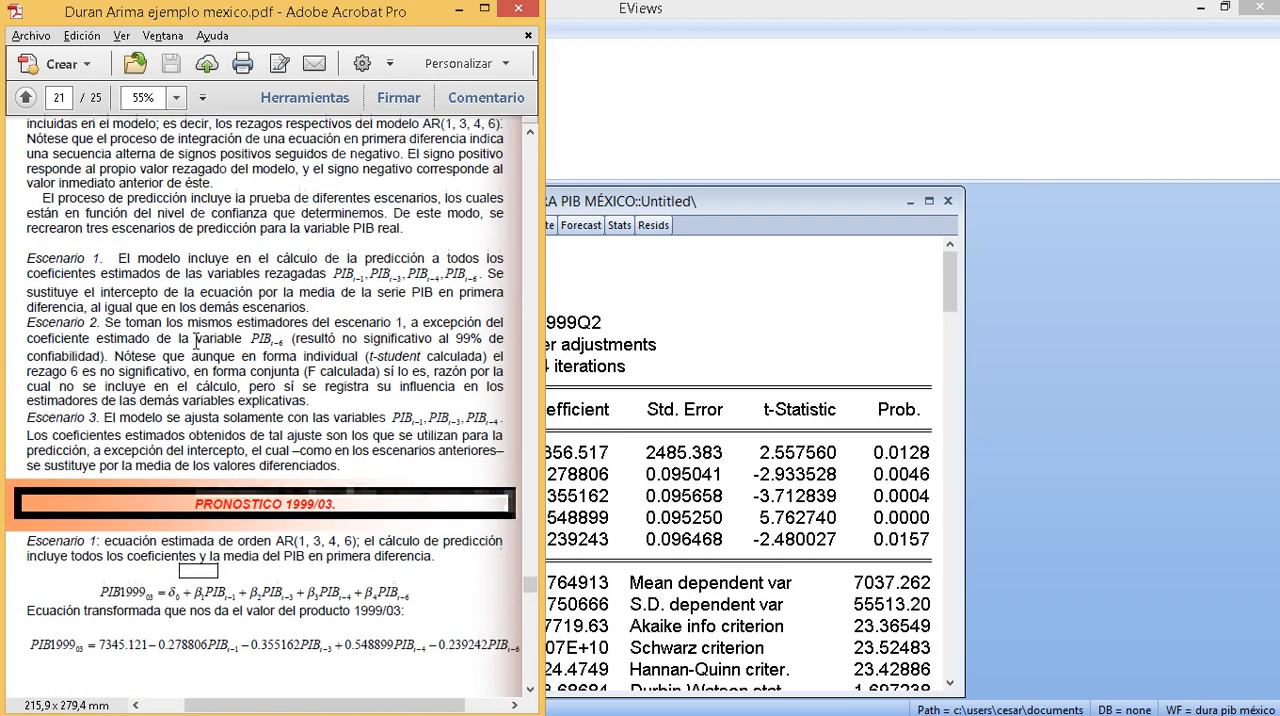
# - Go back through the PDF to pages 18 and 19 and examine the AR equation that uses the differenced GDP's mean as constant
pyautogui.scroll(6, 197, 342)
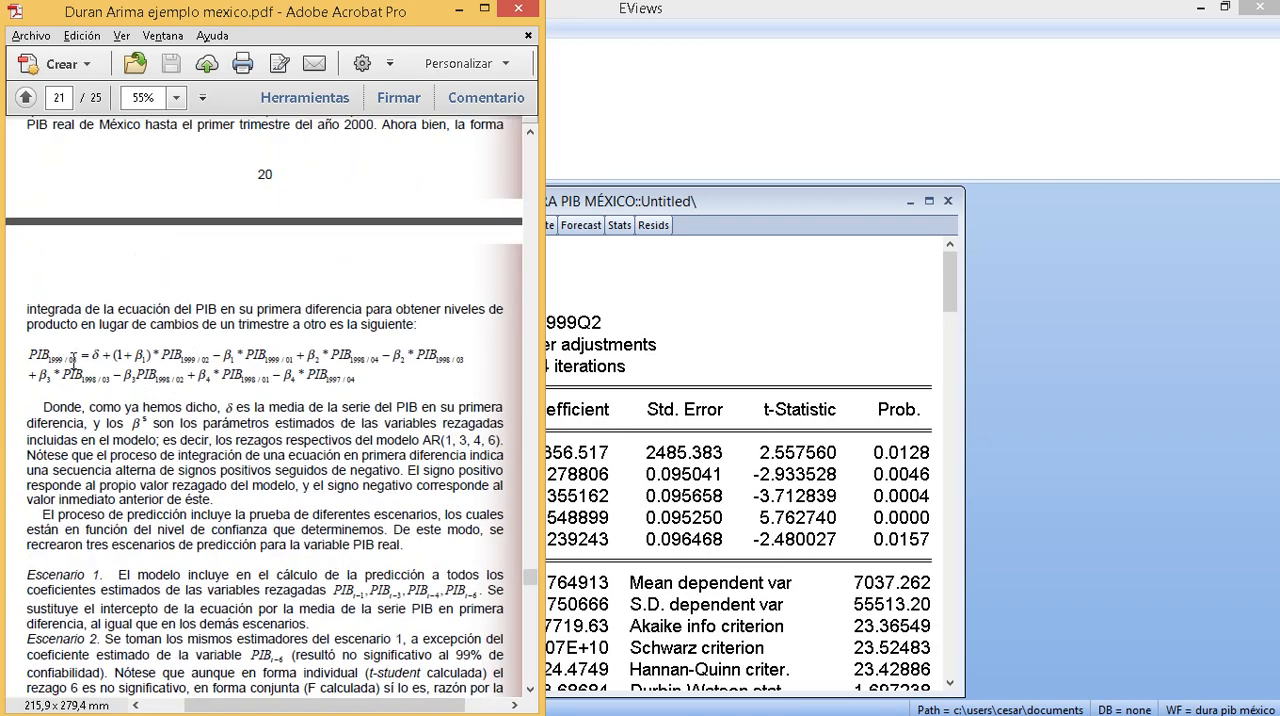
pyautogui.scroll(9, 72, 358)
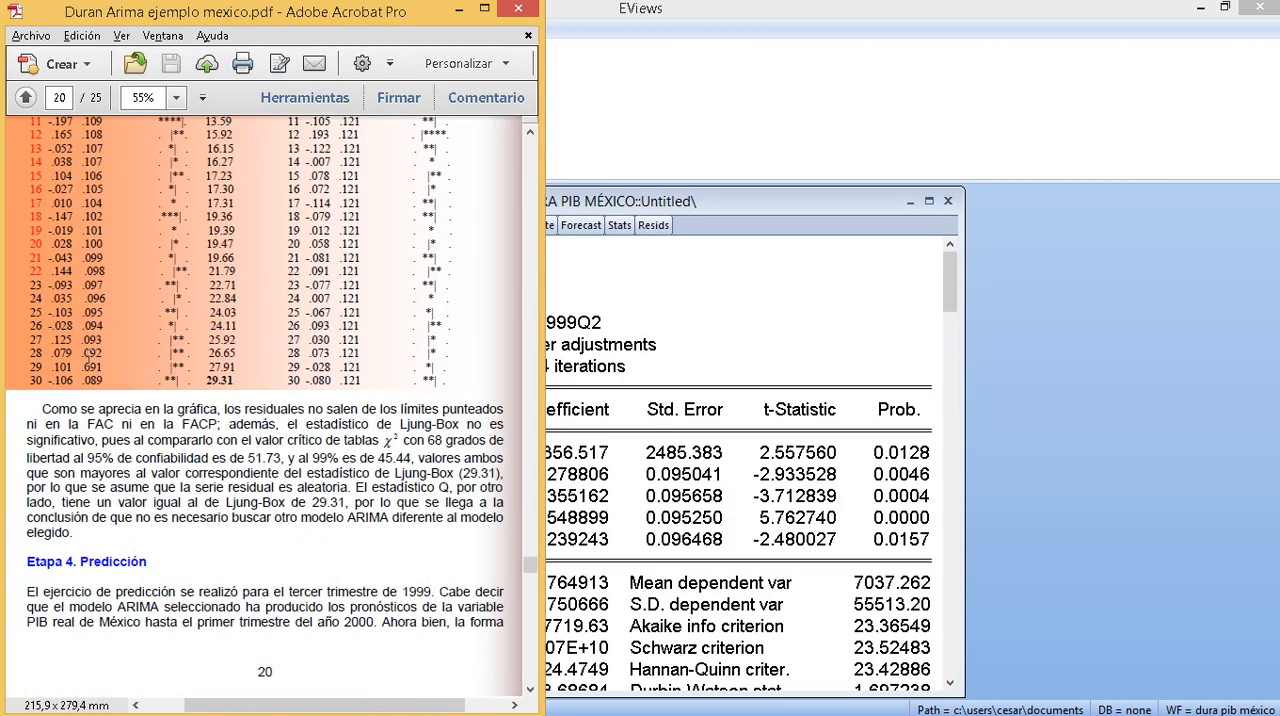
pyautogui.scroll(20, 88, 357)
pyautogui.scroll(-4, 100, 350)
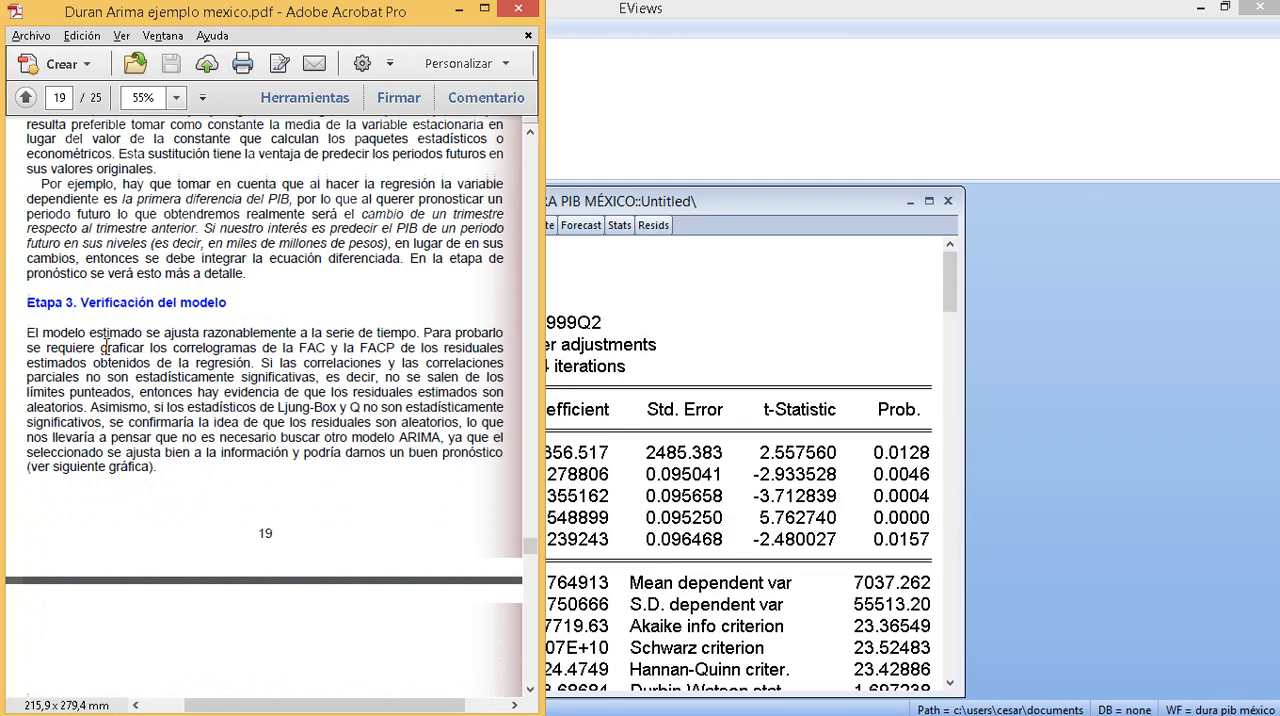
pyautogui.scroll(7, 106, 347)
pyautogui.scroll(7, 109, 342)
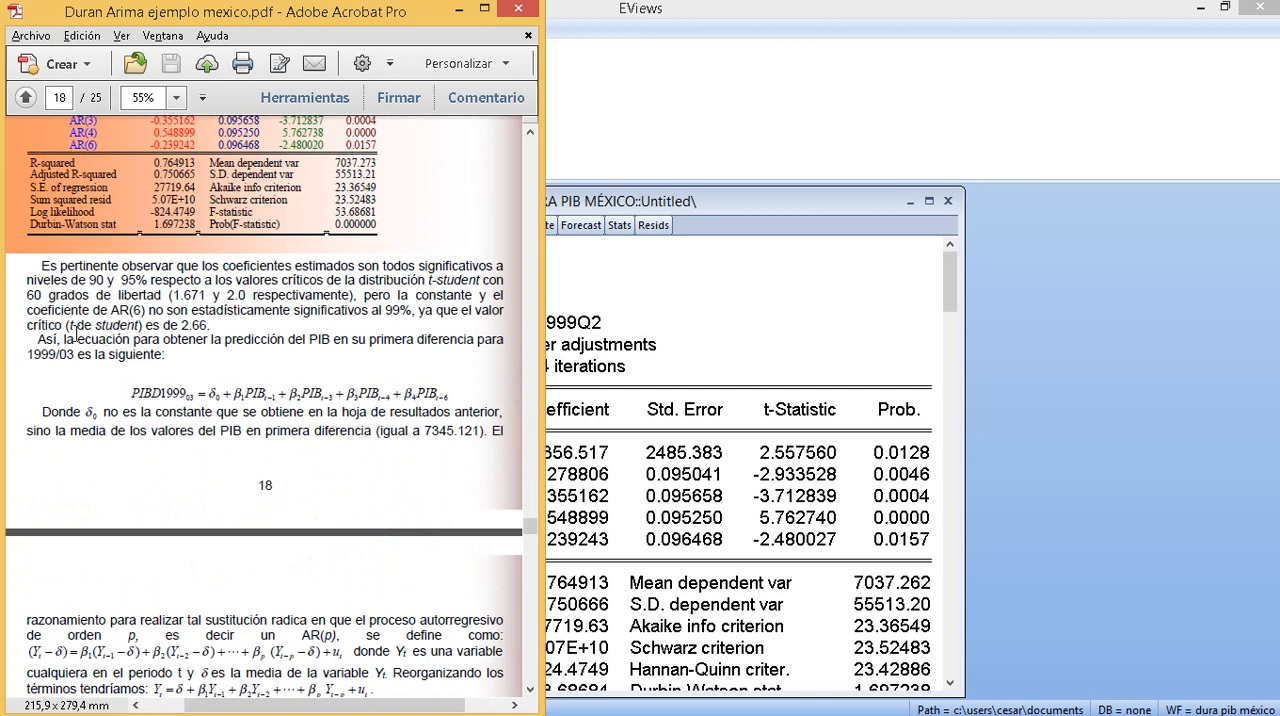
pyautogui.scroll(-2, 140, 420)
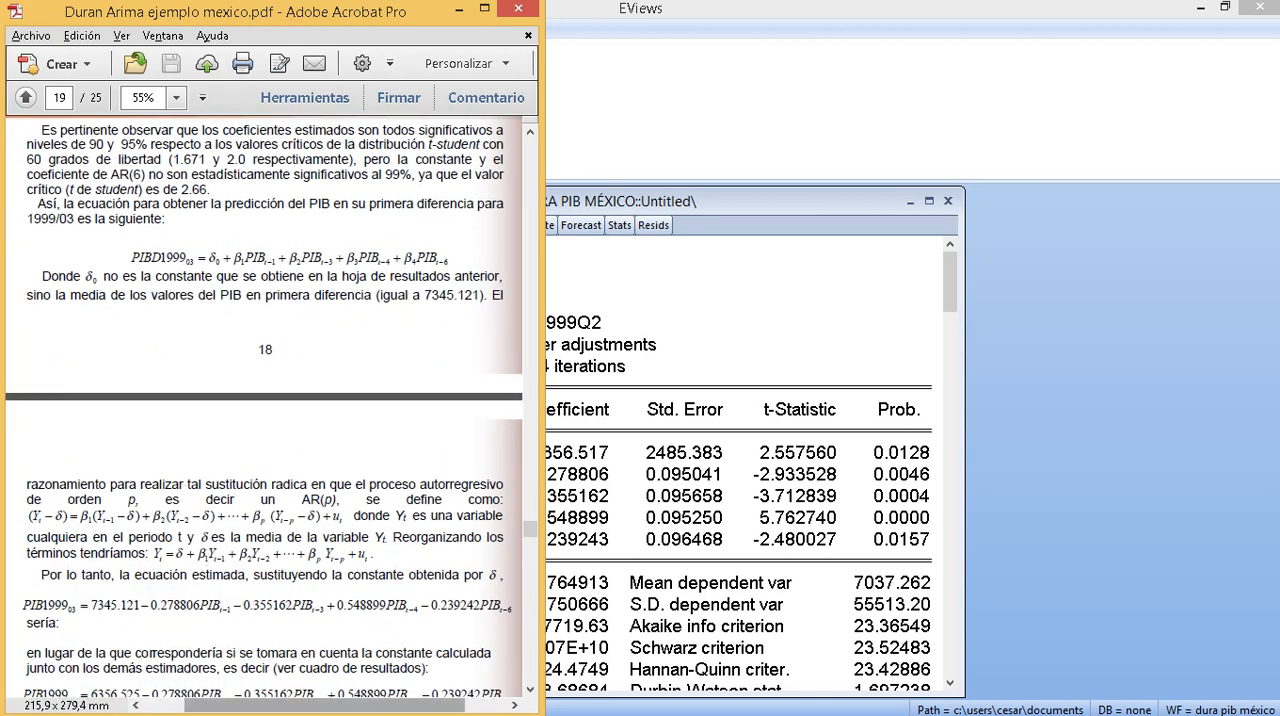
# - Switch to the Presentación arima file in PowerPoint and display slide 6 with the handwritten derivation of the equation in levels
pyautogui.moveTo(300, 710)
pyautogui.click(263, 703)
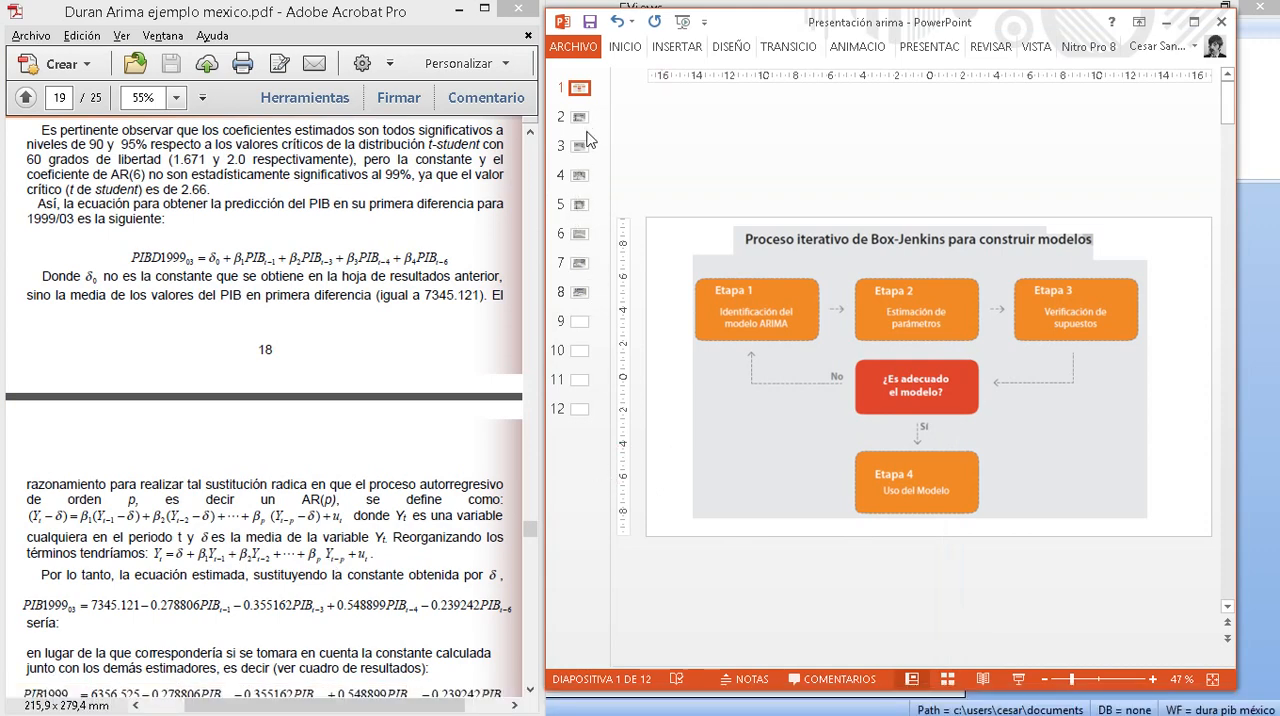
pyautogui.click(578, 234)
pyautogui.click(578, 323)
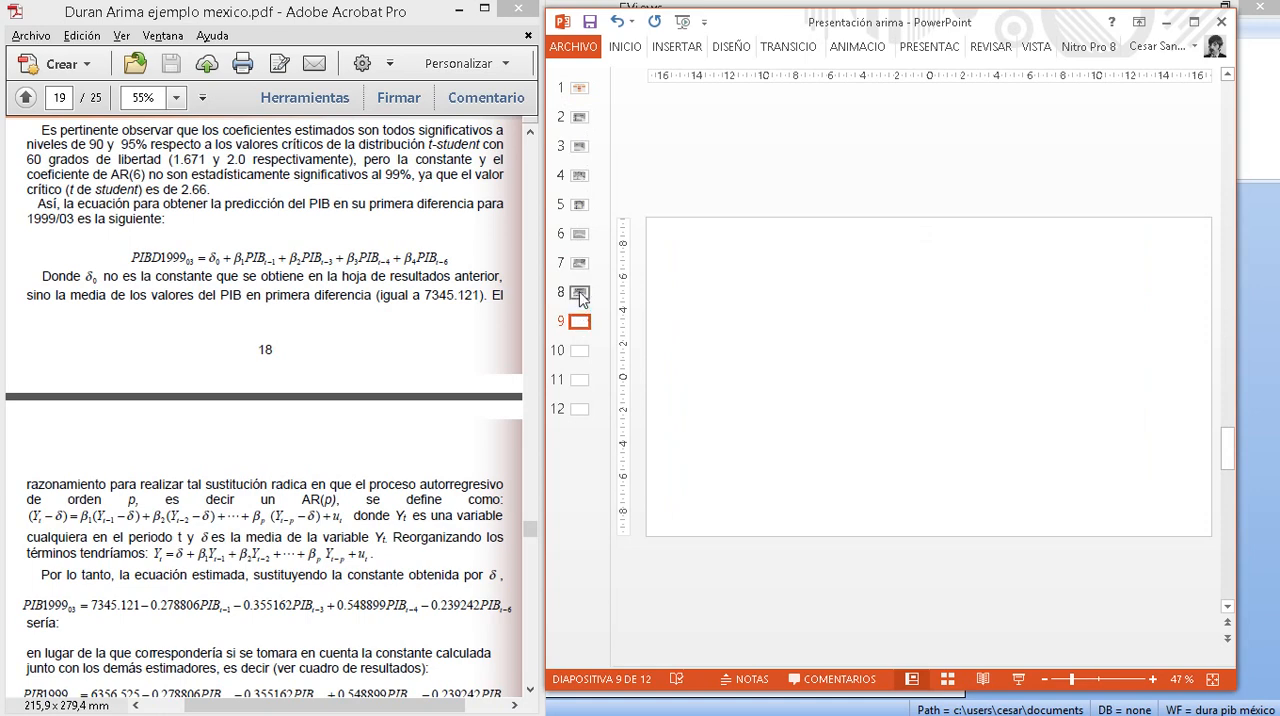
pyautogui.click(580, 293)
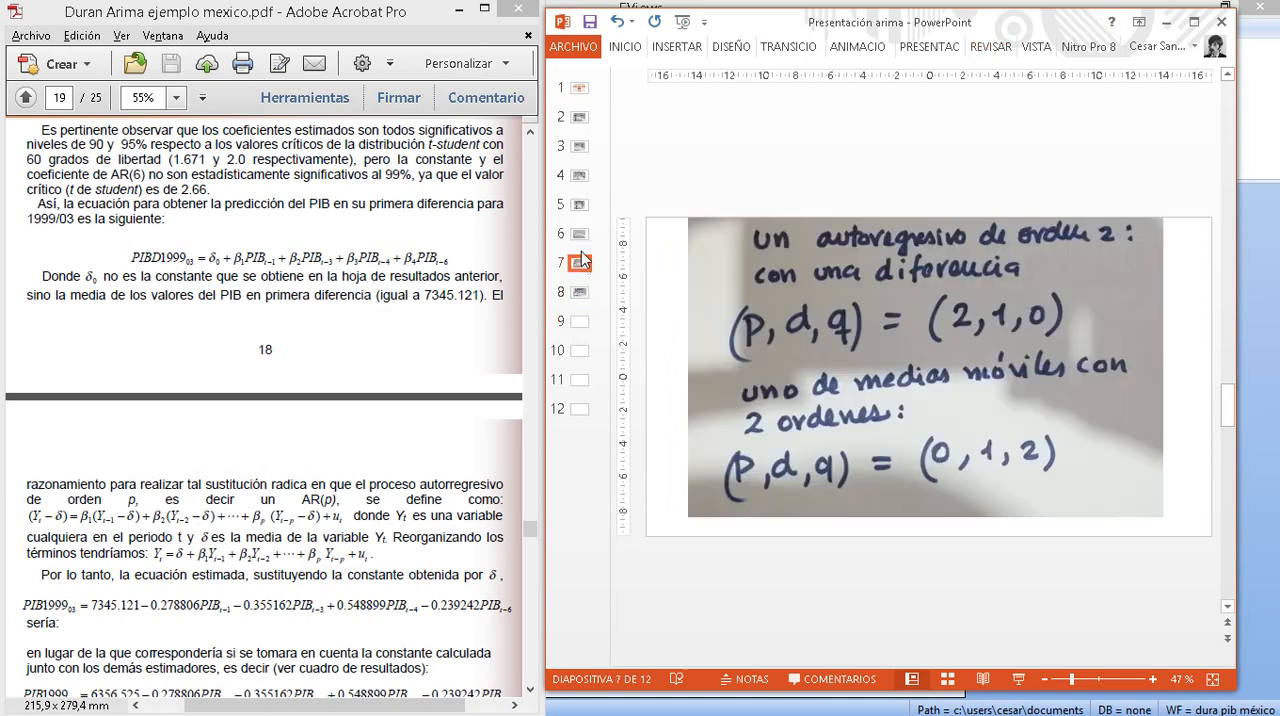
pyautogui.click(580, 263)
pyautogui.click(580, 236)
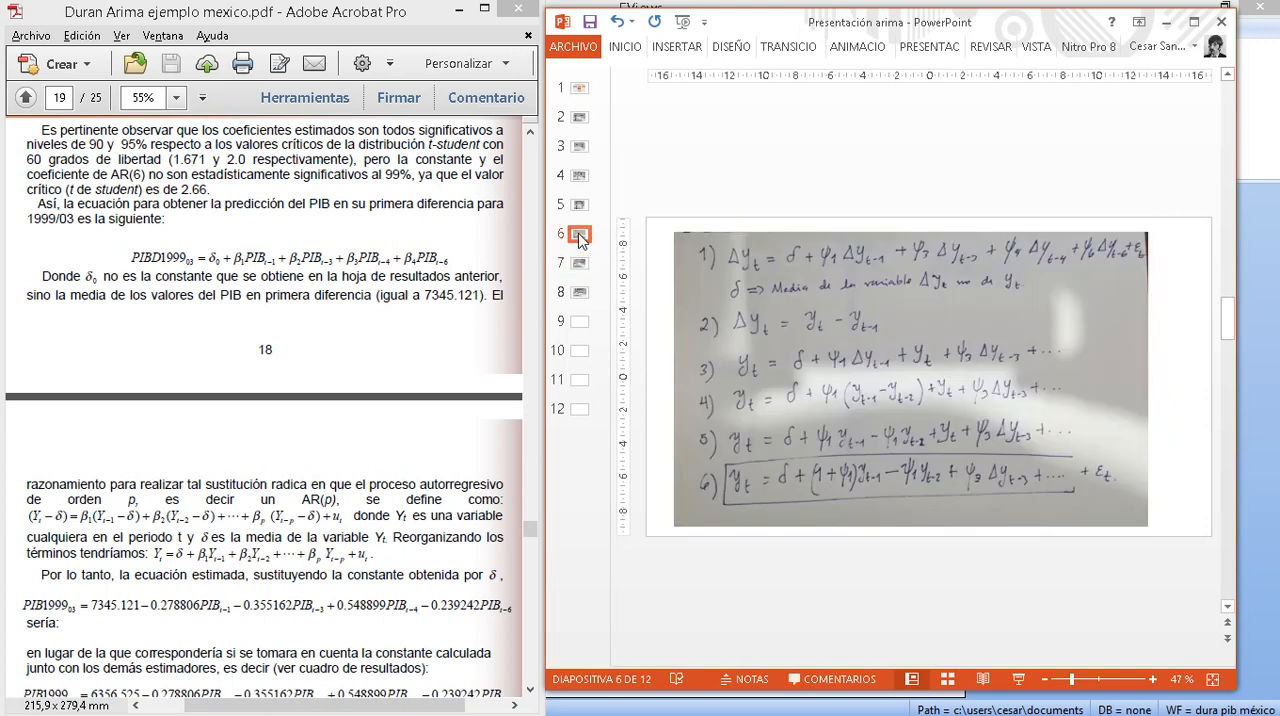
# - Bring the Presentación arima file back in a maximized window and examine the handwritten derivation on slide 6
pyautogui.click(1166, 22)
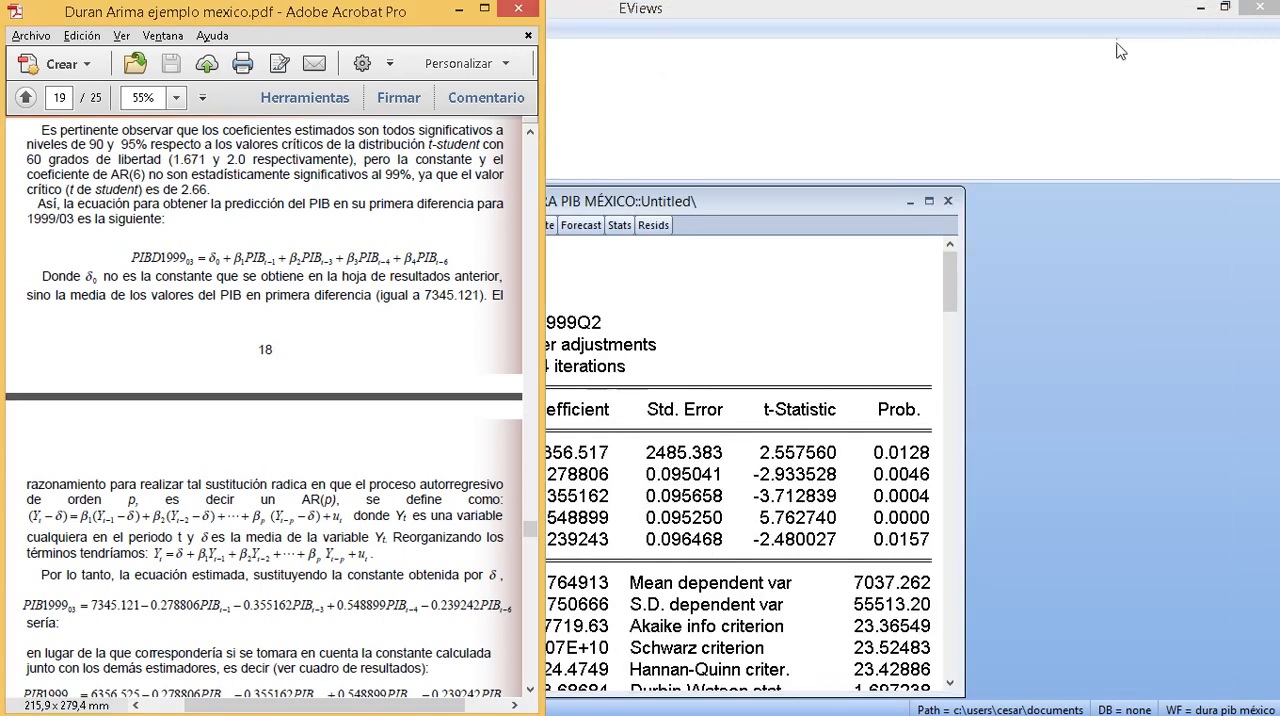
pyautogui.moveTo(465, 708)
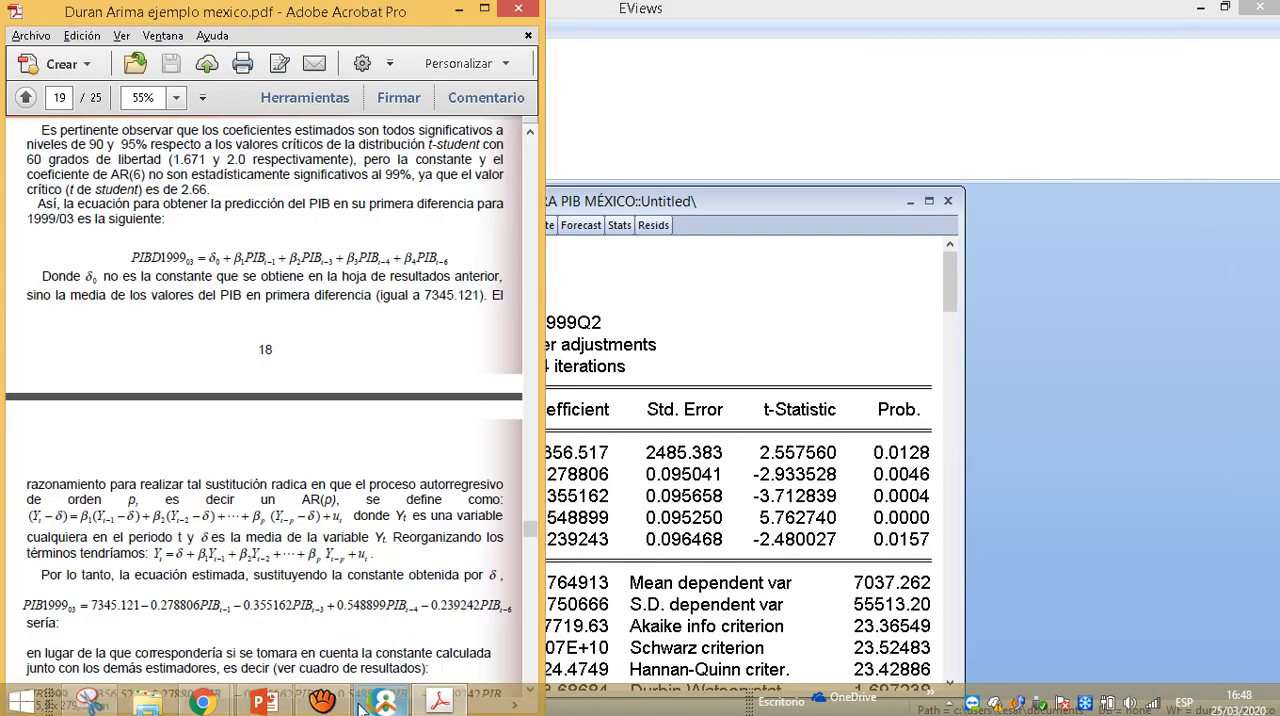
pyautogui.moveTo(325, 703)
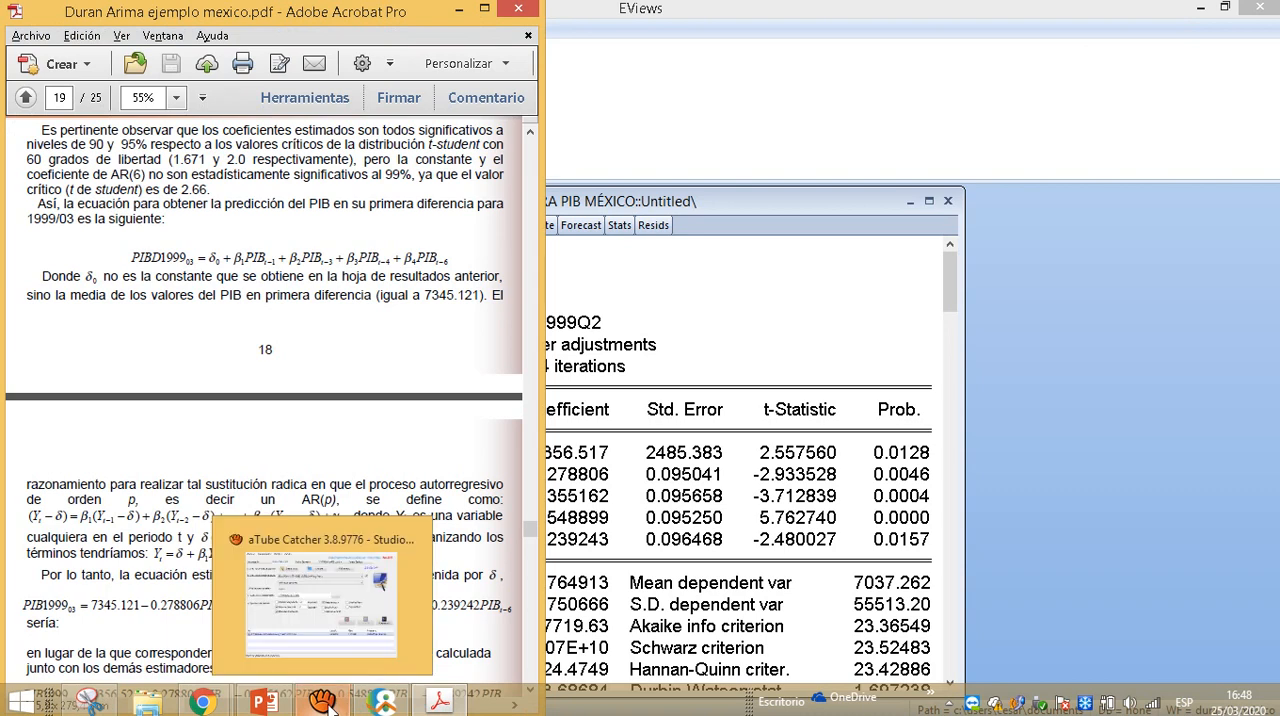
pyautogui.click(263, 703)
pyautogui.click(1194, 22)
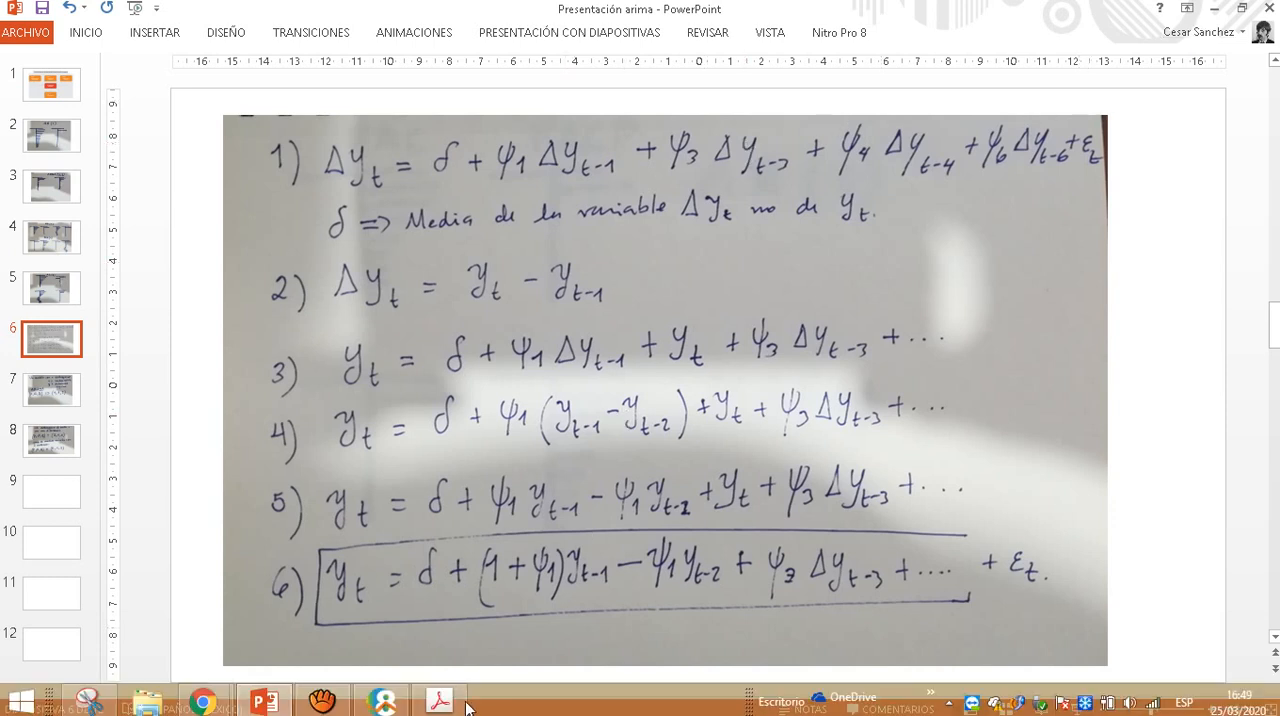
pyautogui.moveTo(432, 707)
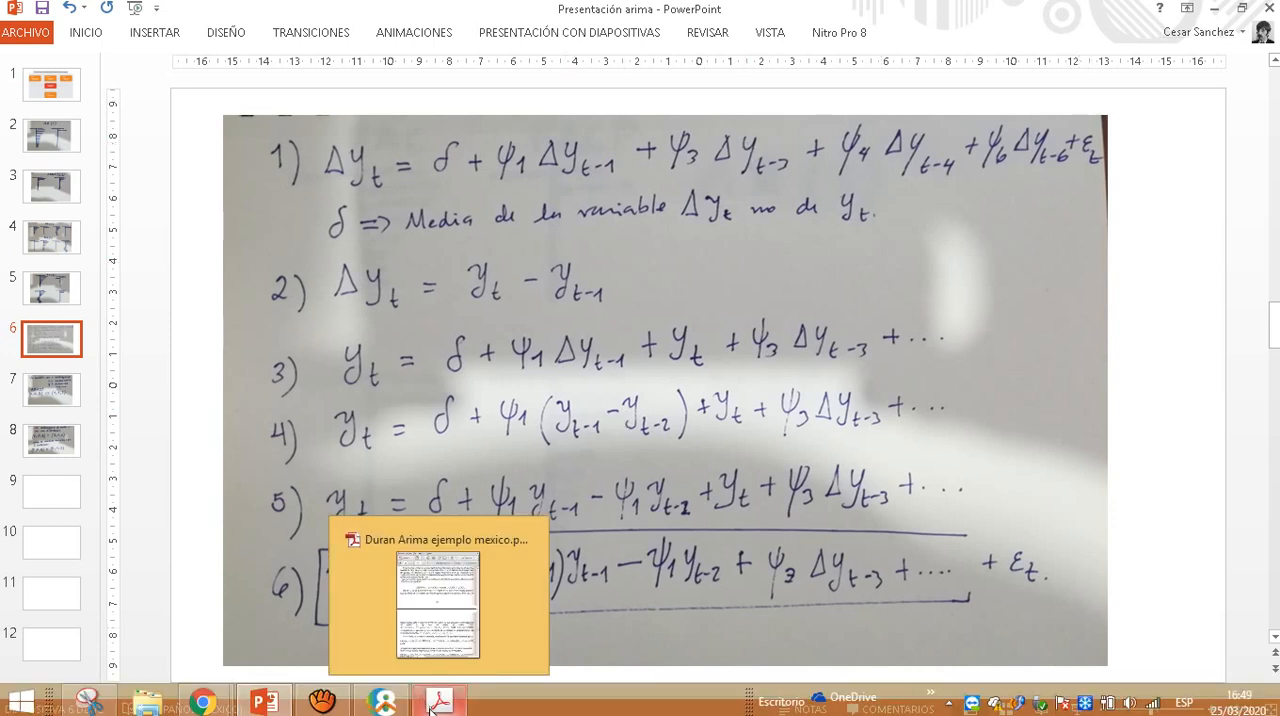
pyautogui.moveTo(383, 704)
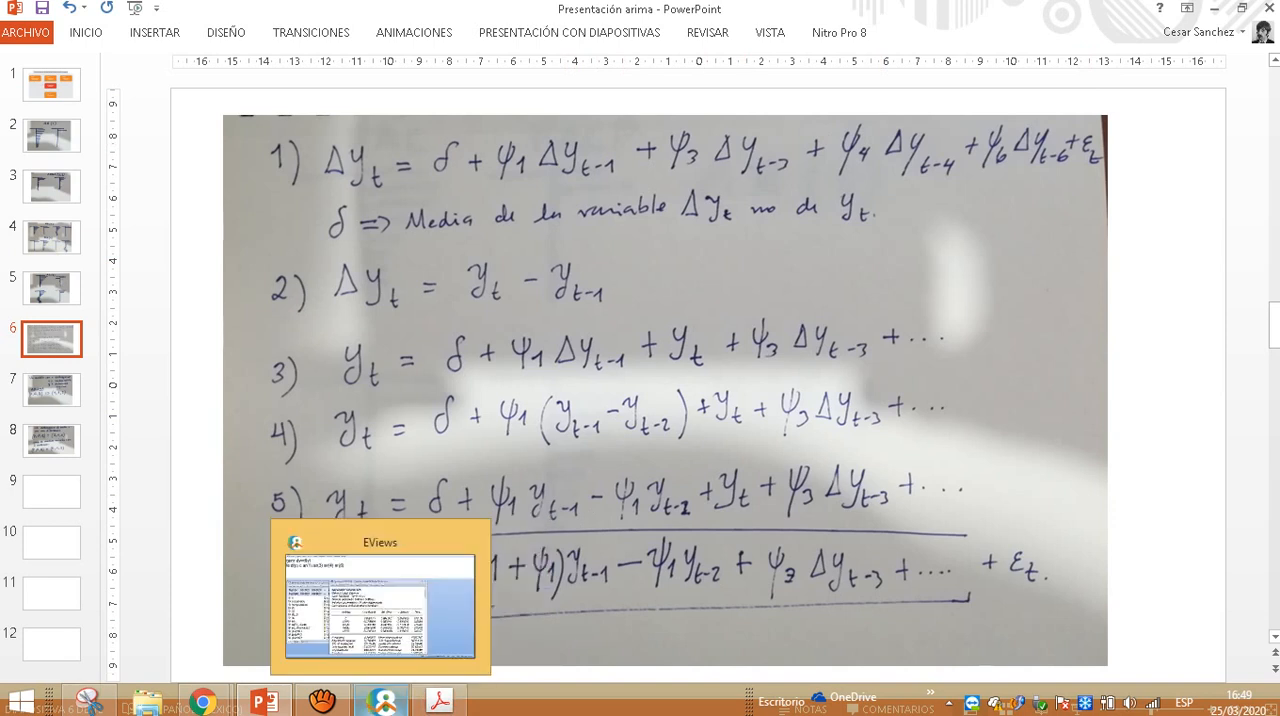
# - Switch to the Duran Arima PDF in Adobe Acrobat and examine the Escenario 1 equation and 1999/03 forecast calculation on pages 21 and 22
pyautogui.click(385, 703)
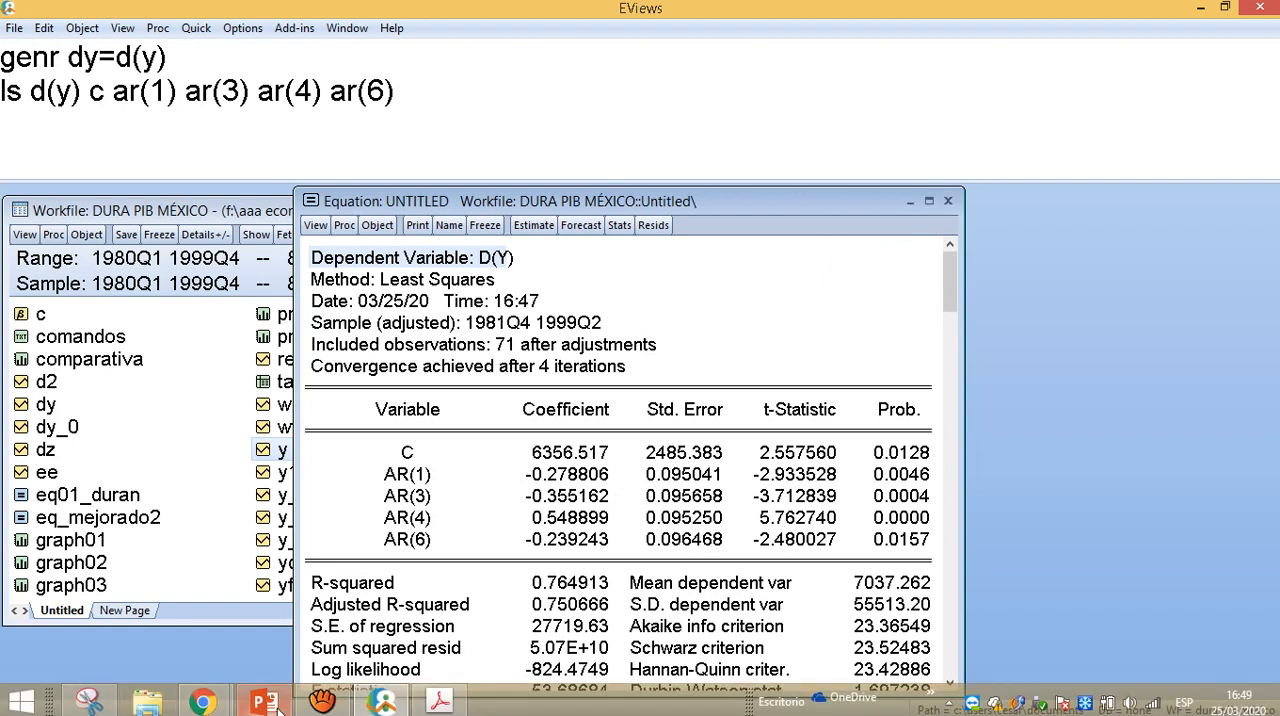
pyautogui.click(440, 703)
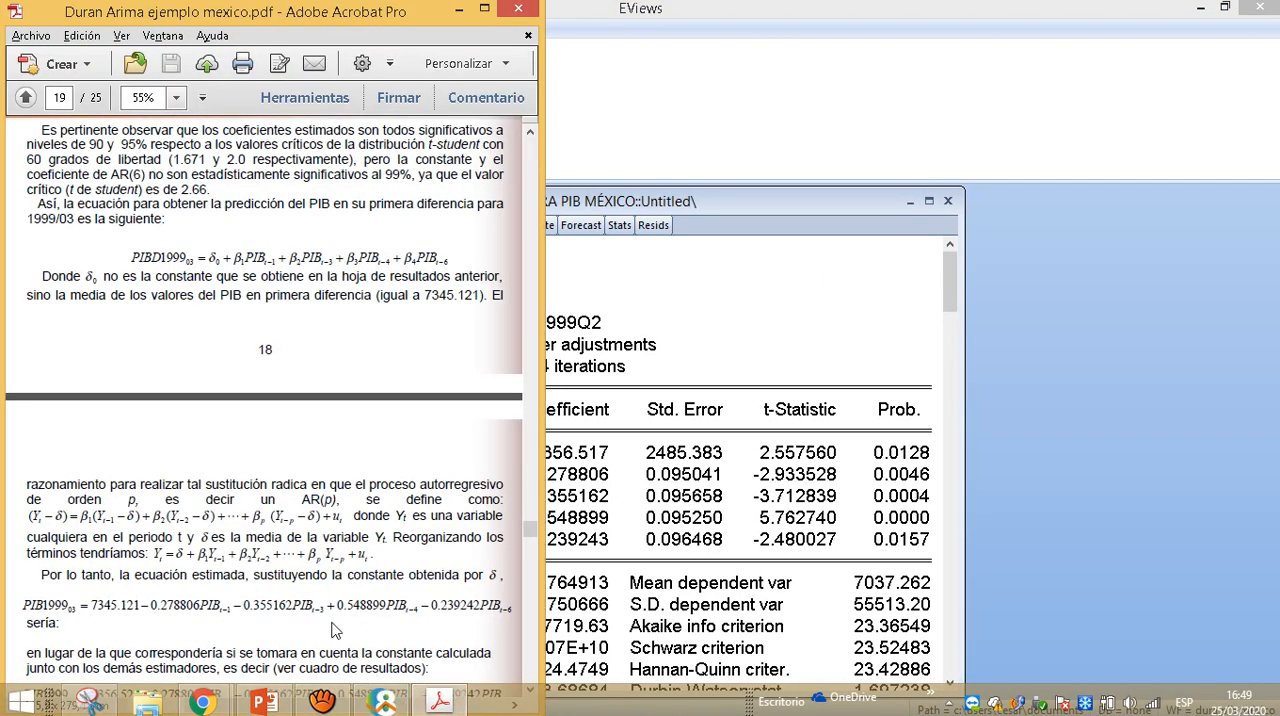
pyautogui.scroll(-10, 335, 630)
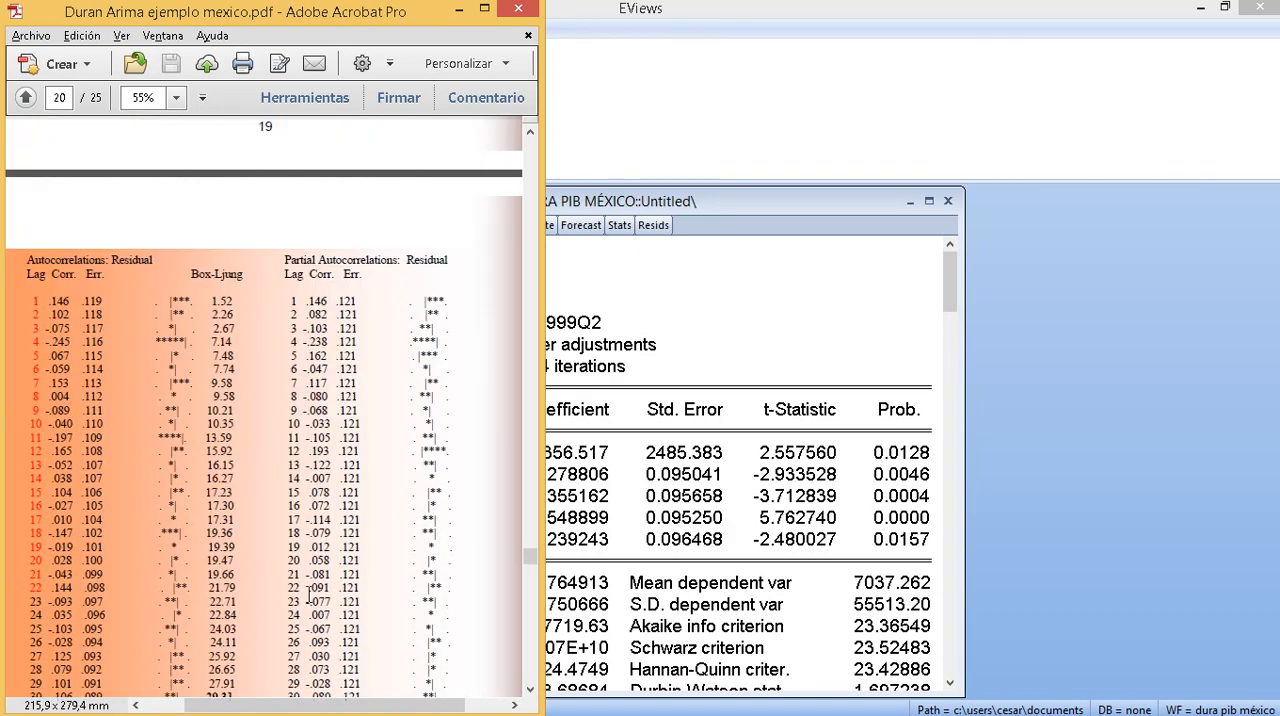
pyautogui.scroll(-6, 309, 591)
pyautogui.scroll(-3, 310, 582)
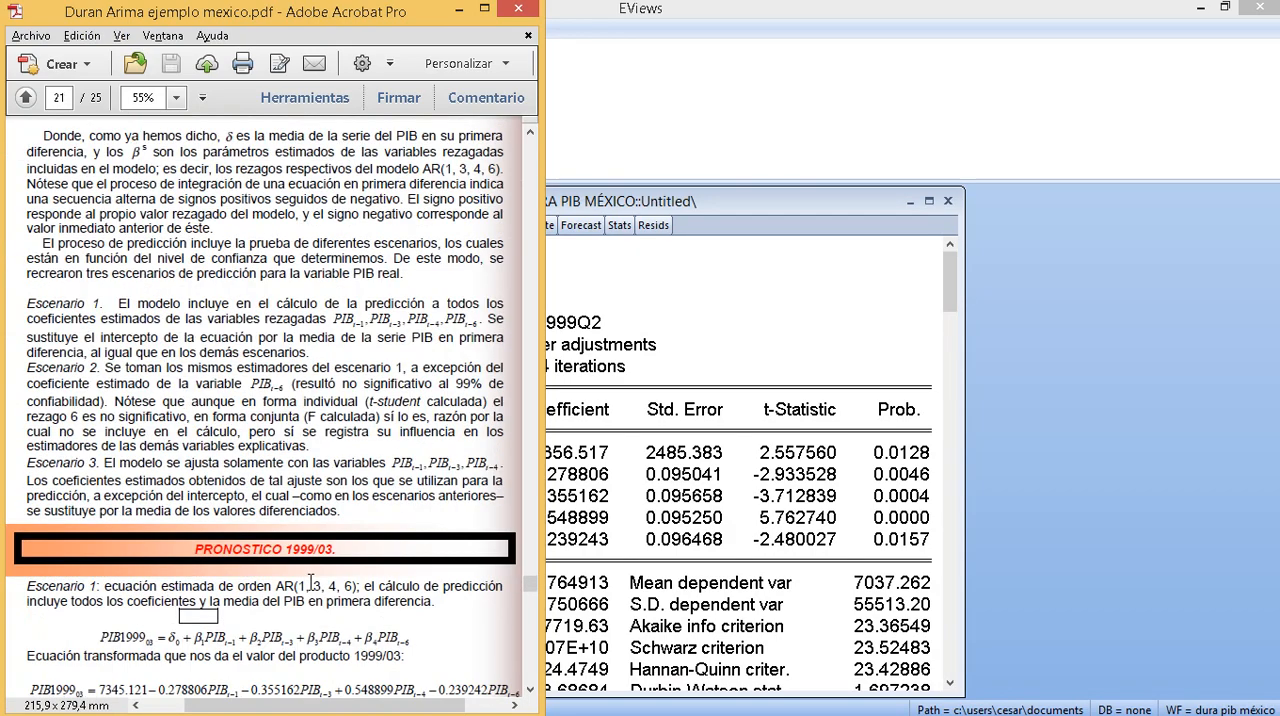
pyautogui.scroll(-3, 311, 582)
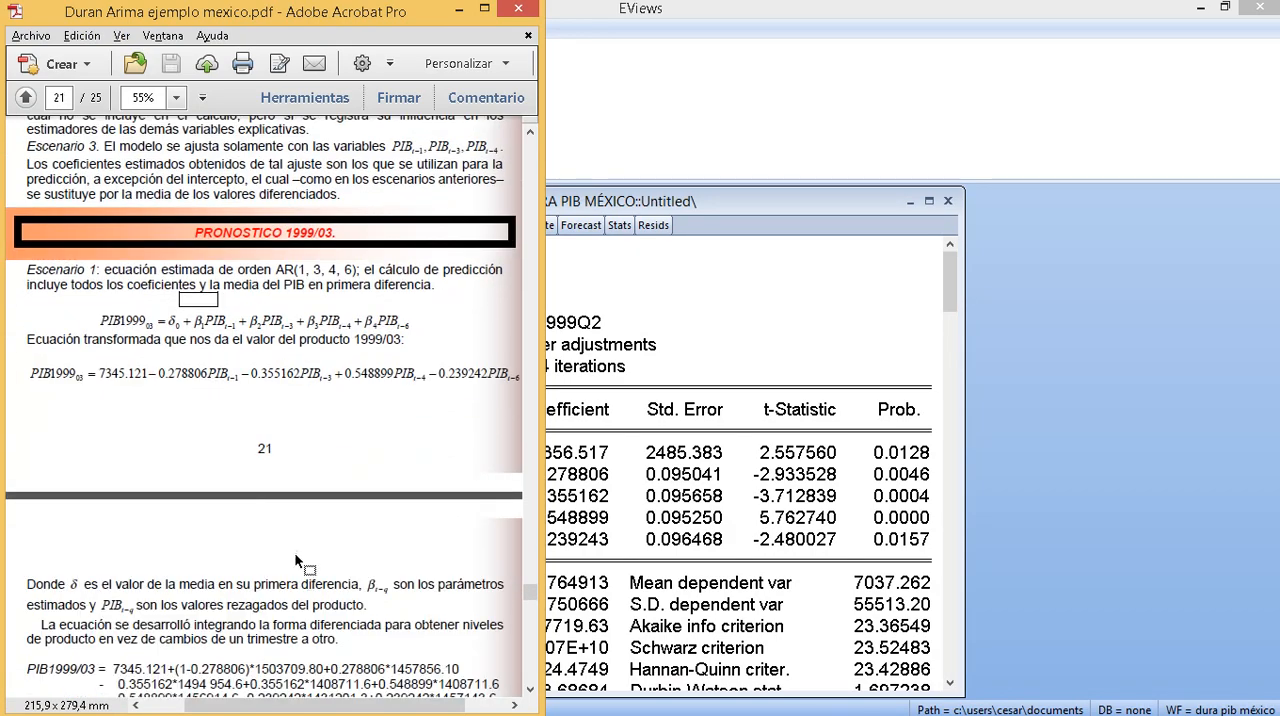
pyautogui.scroll(-1, 295, 556)
pyautogui.scroll(-1, 285, 536)
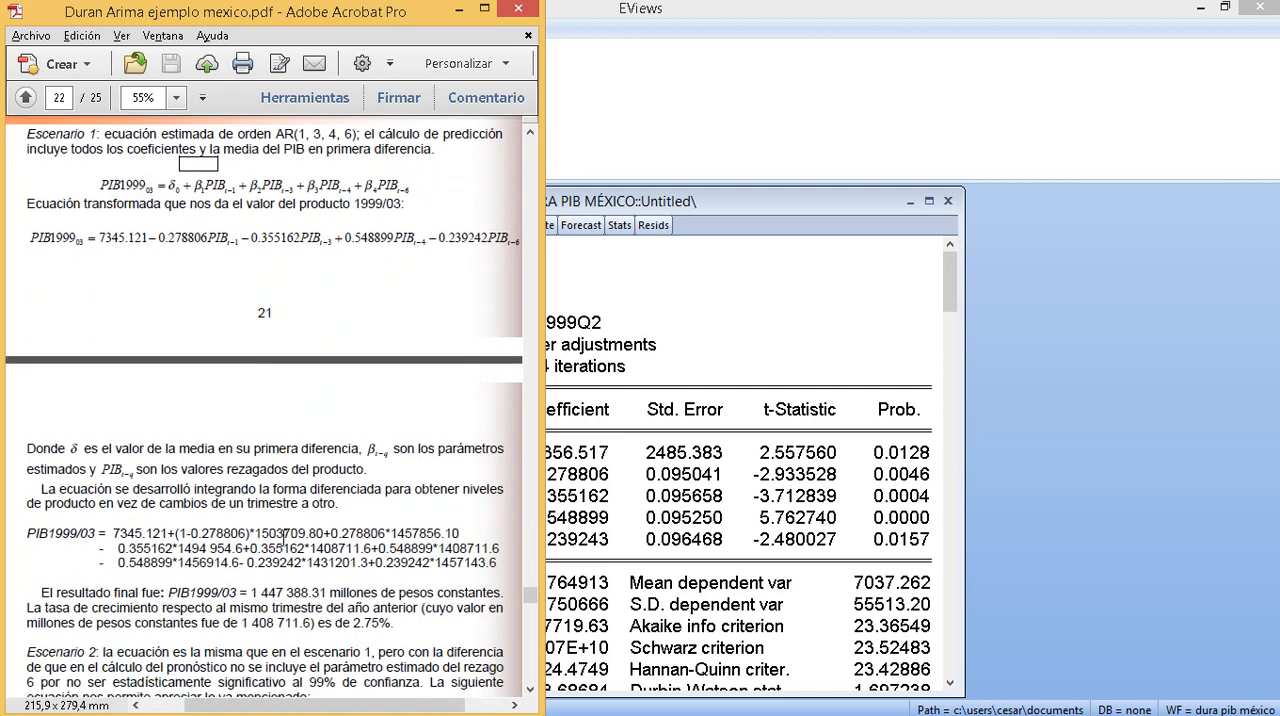
pyautogui.scroll(-1, 284, 535)
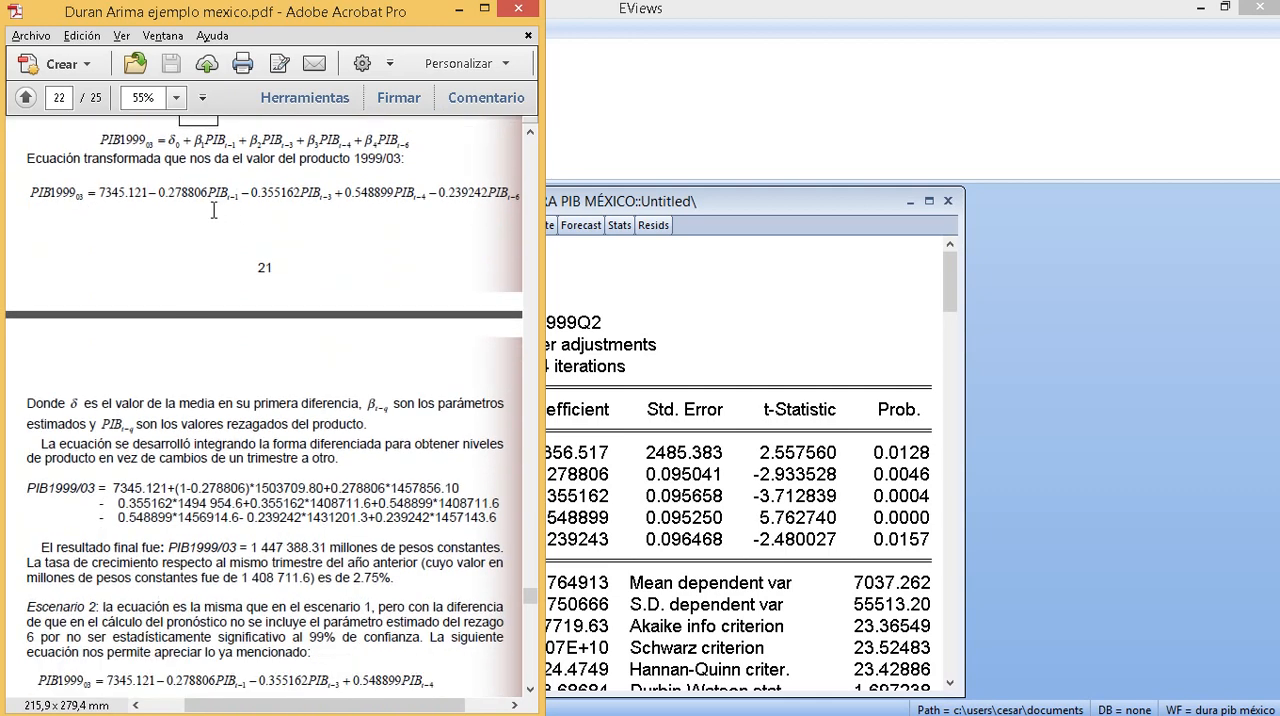
pyautogui.scroll(1, 198, 267)
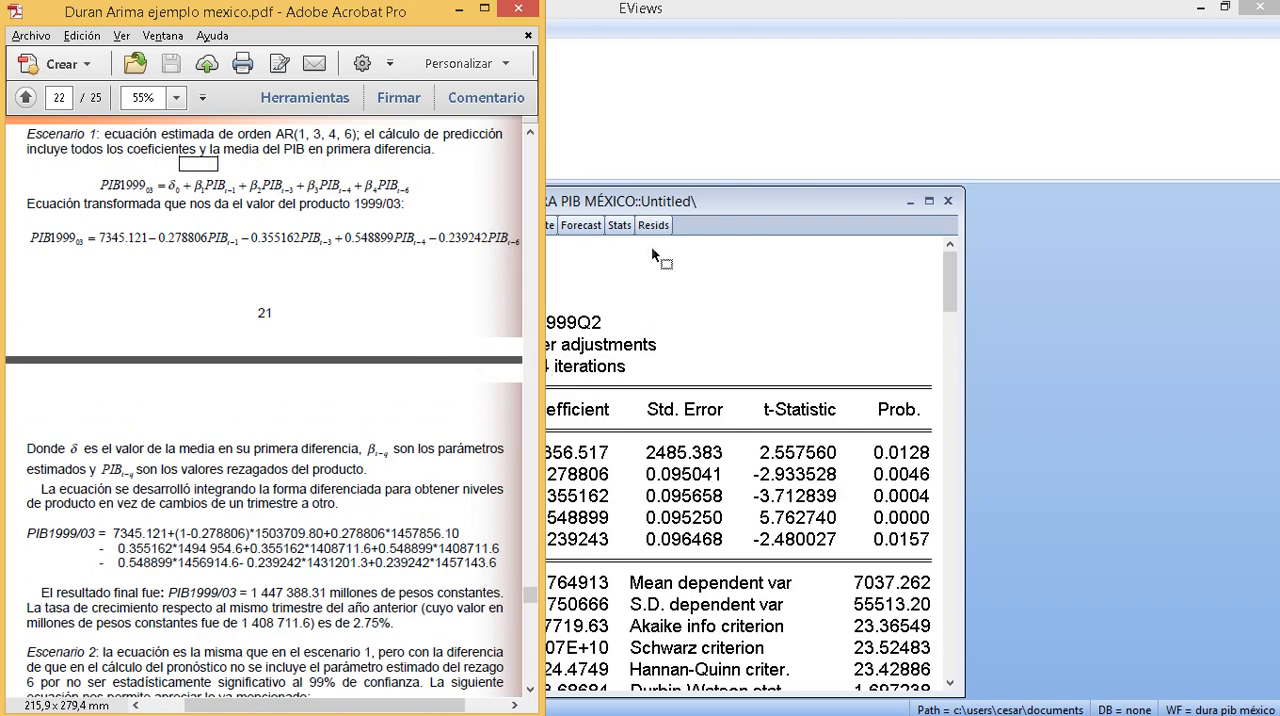
# - Arrange the EViews equation output beside the PDF and compare its AR coefficients with those highlighted in the Escenario 1 equation
pyautogui.click(1225, 8)
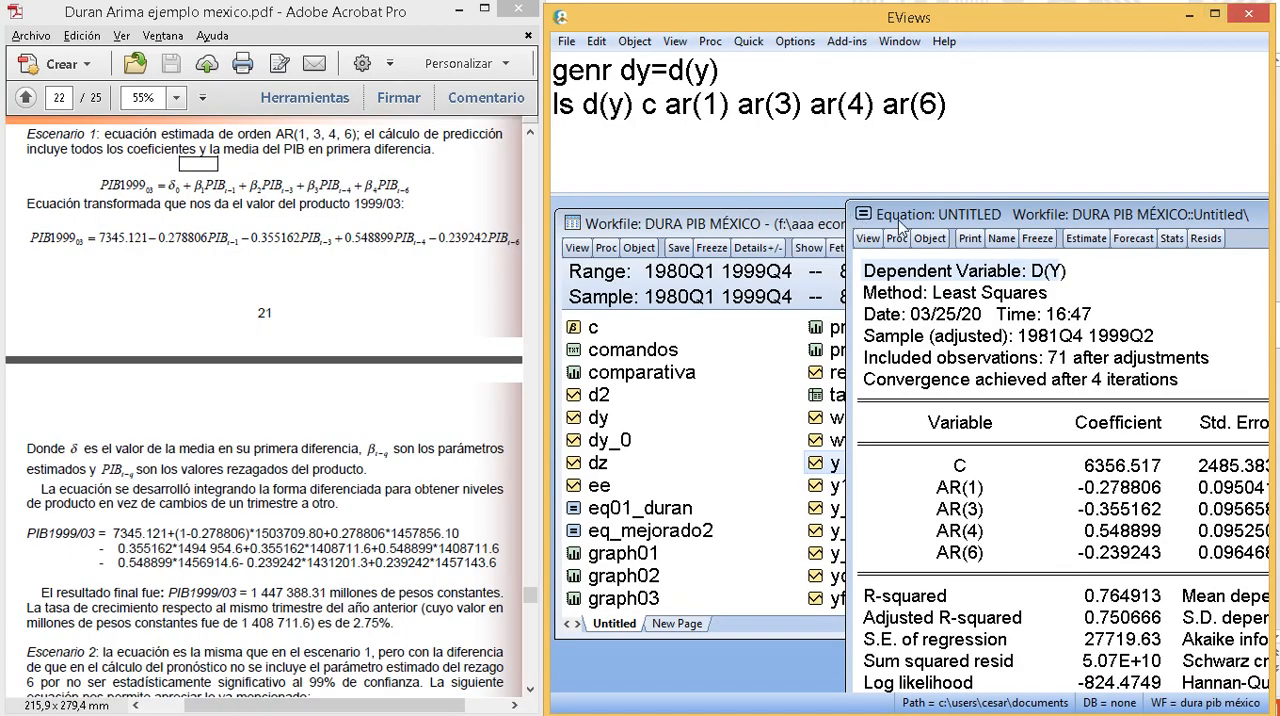
pyautogui.moveTo(895, 216); pyautogui.dragTo(634, 236)
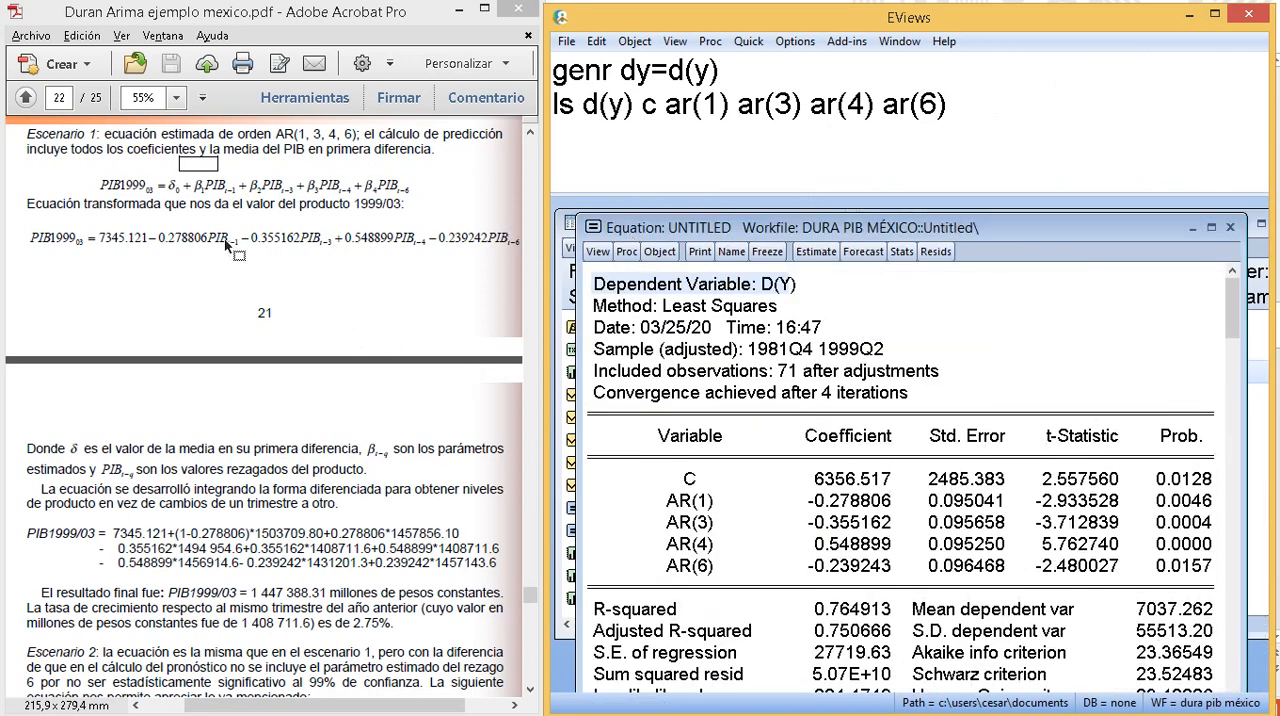
pyautogui.moveTo(260, 247); pyautogui.dragTo(270, 240)
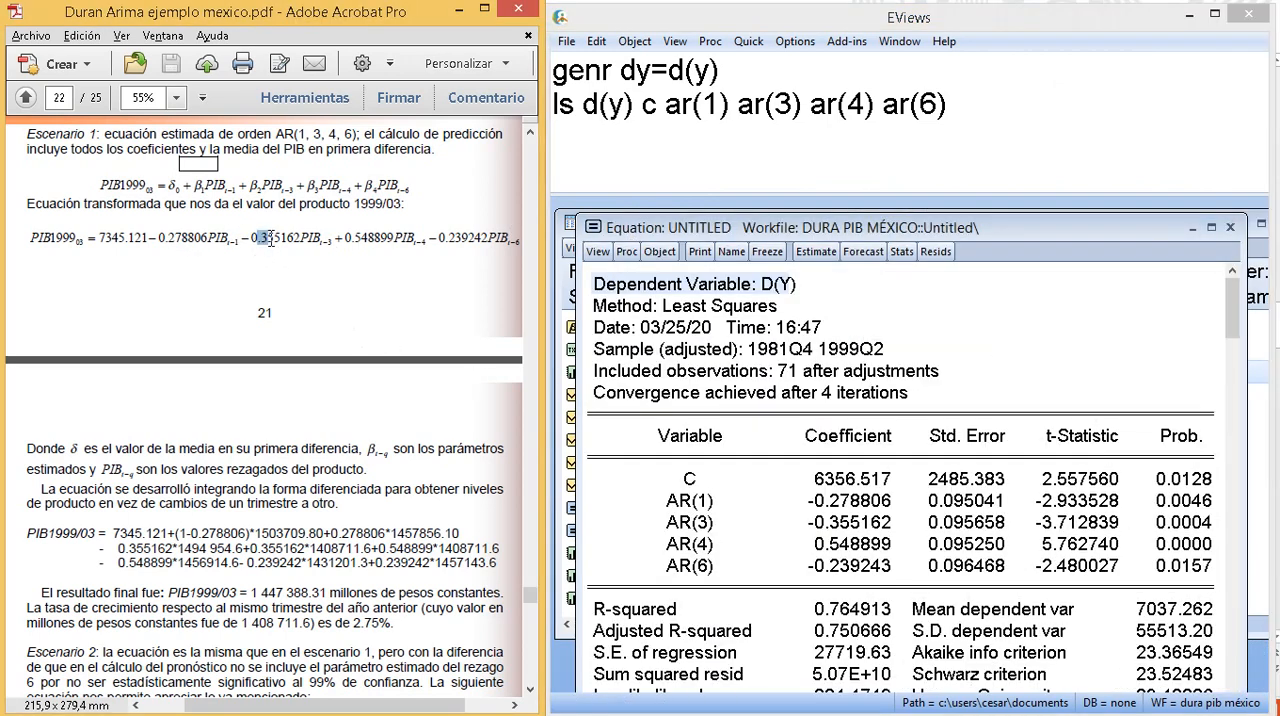
pyautogui.moveTo(355, 239); pyautogui.dragTo(462, 240)
# - Open the dy series from the workfile and display its histogram and descriptive statistics
pyautogui.click(567, 274)
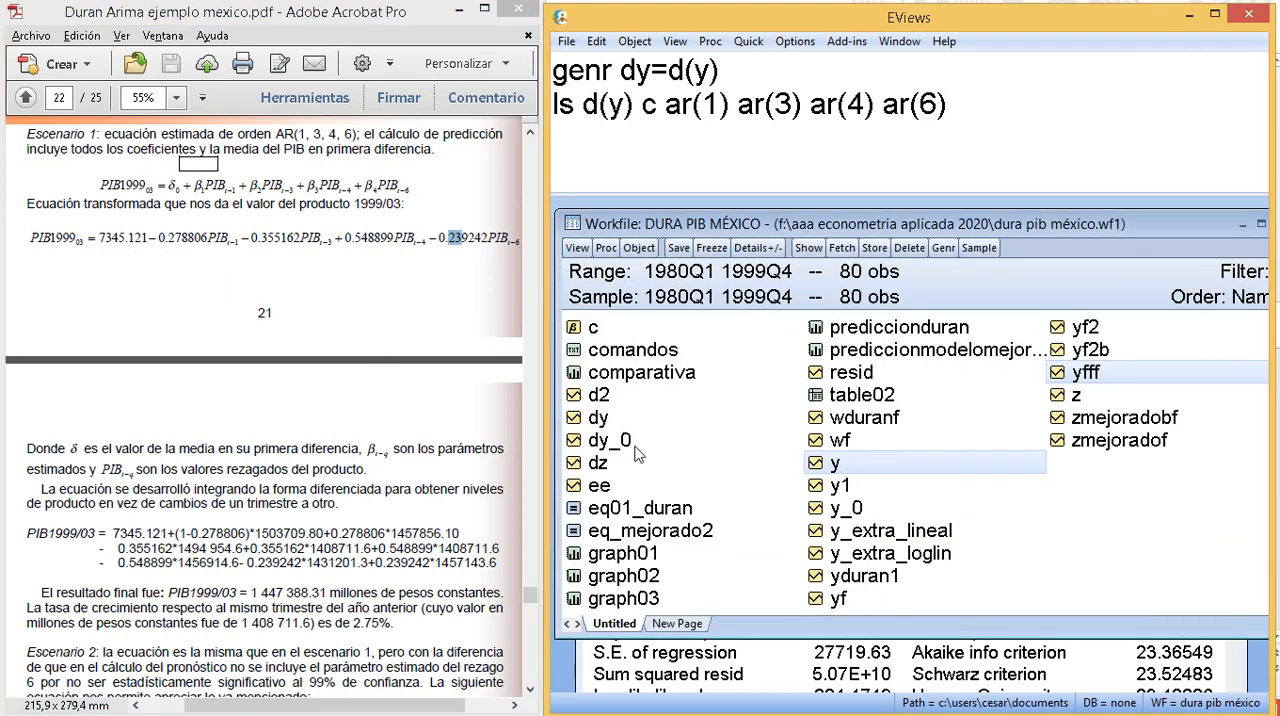
pyautogui.doubleClick(607, 422)
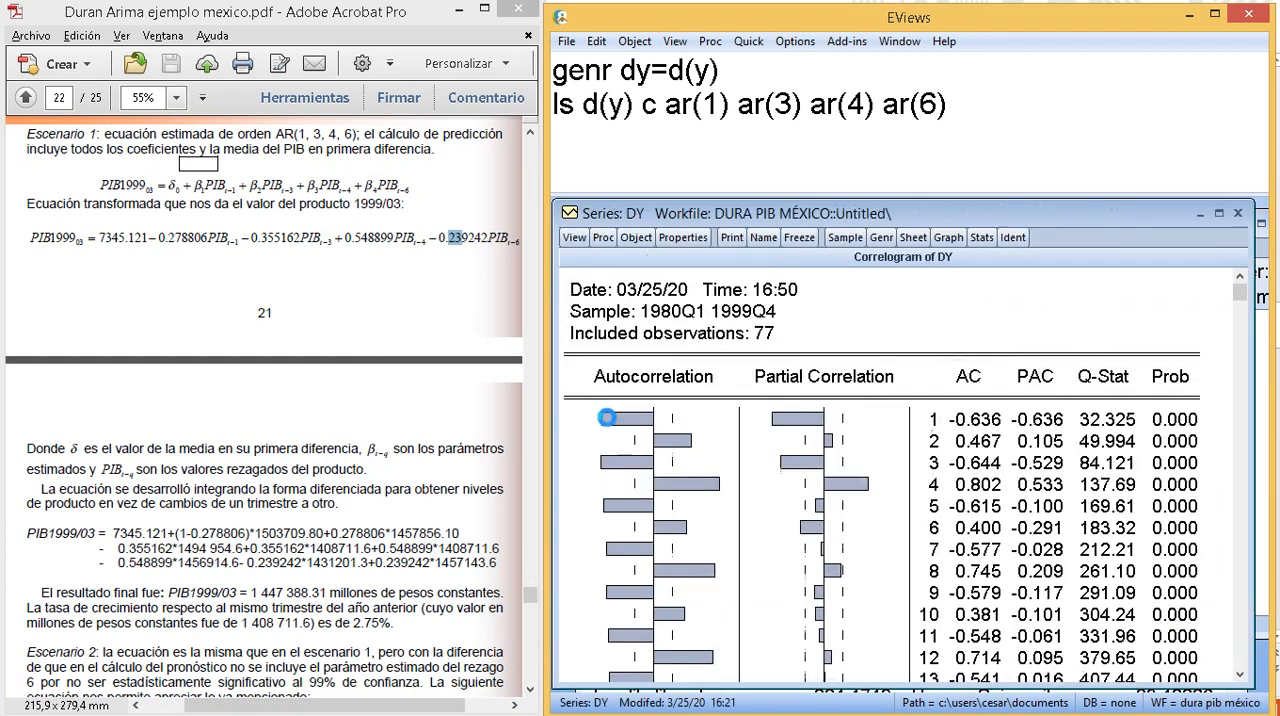
pyautogui.click(578, 239)
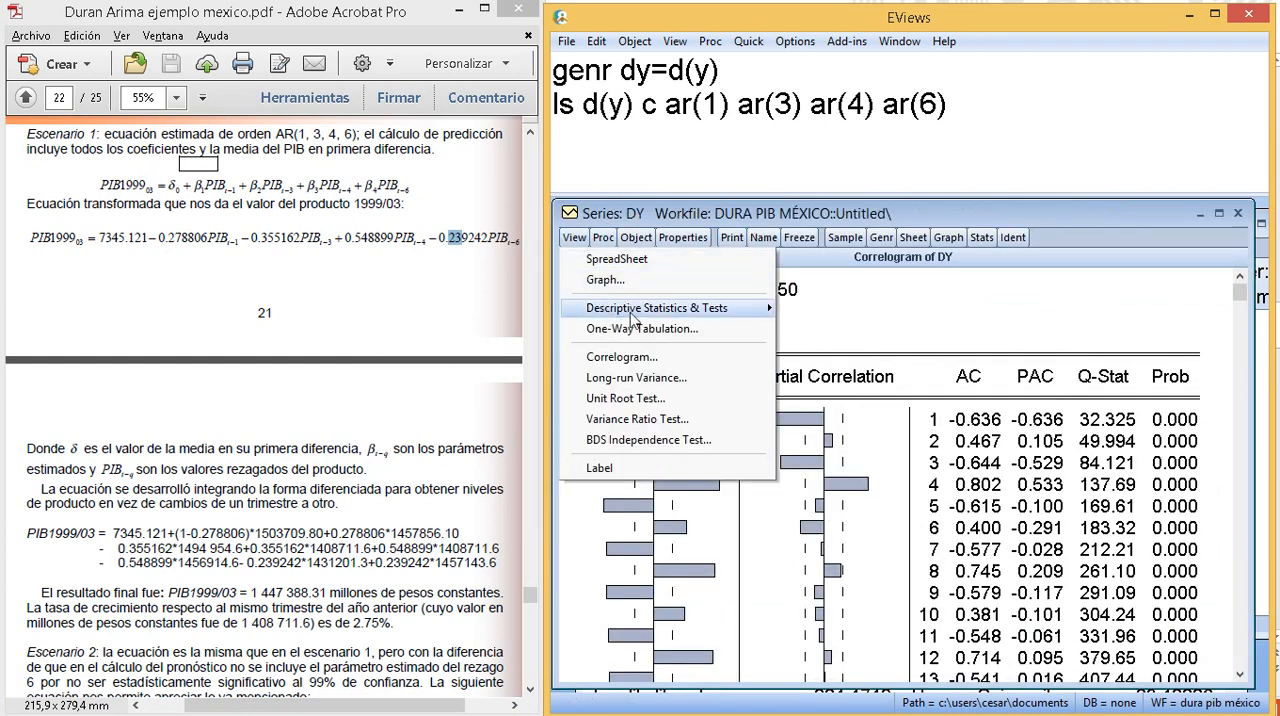
pyautogui.moveTo(638, 310)
pyautogui.click(828, 317)
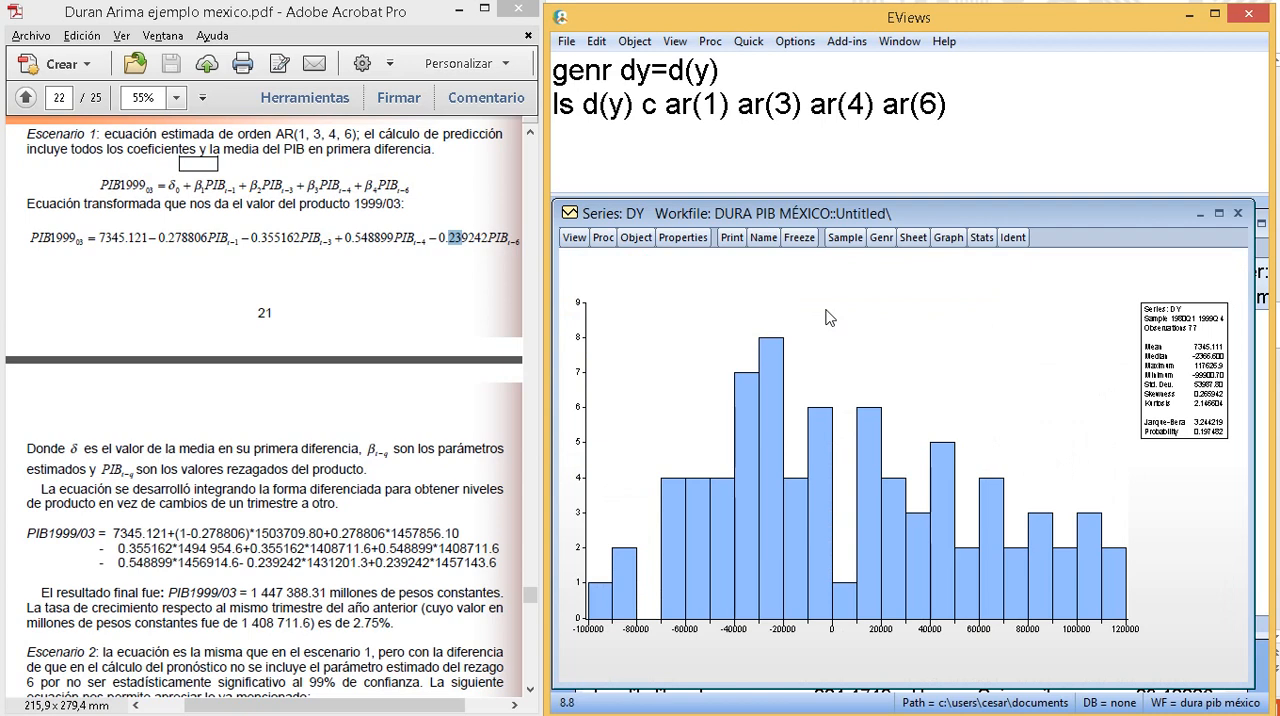
# - Maximize the dy histogram and compare the series mean with the constant in the PDF's Escenario 1 equation
pyautogui.click(1219, 214)
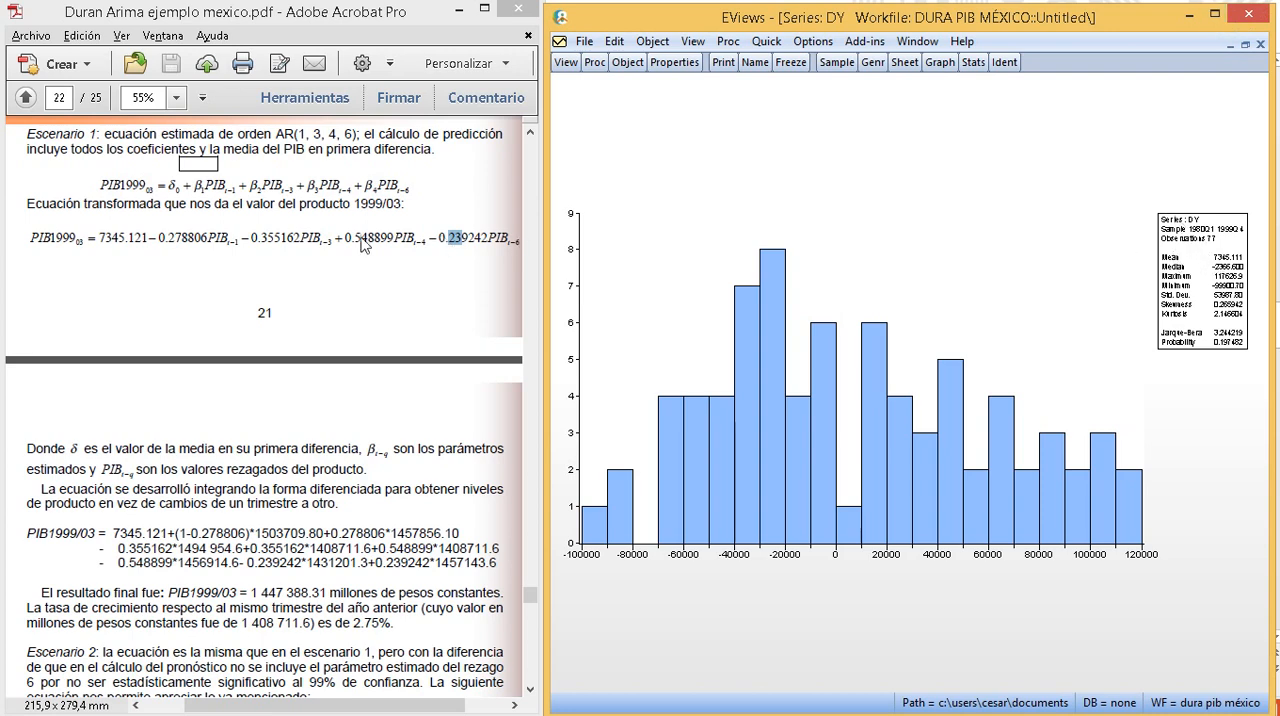
pyautogui.moveTo(148, 243); pyautogui.dragTo(125, 250)
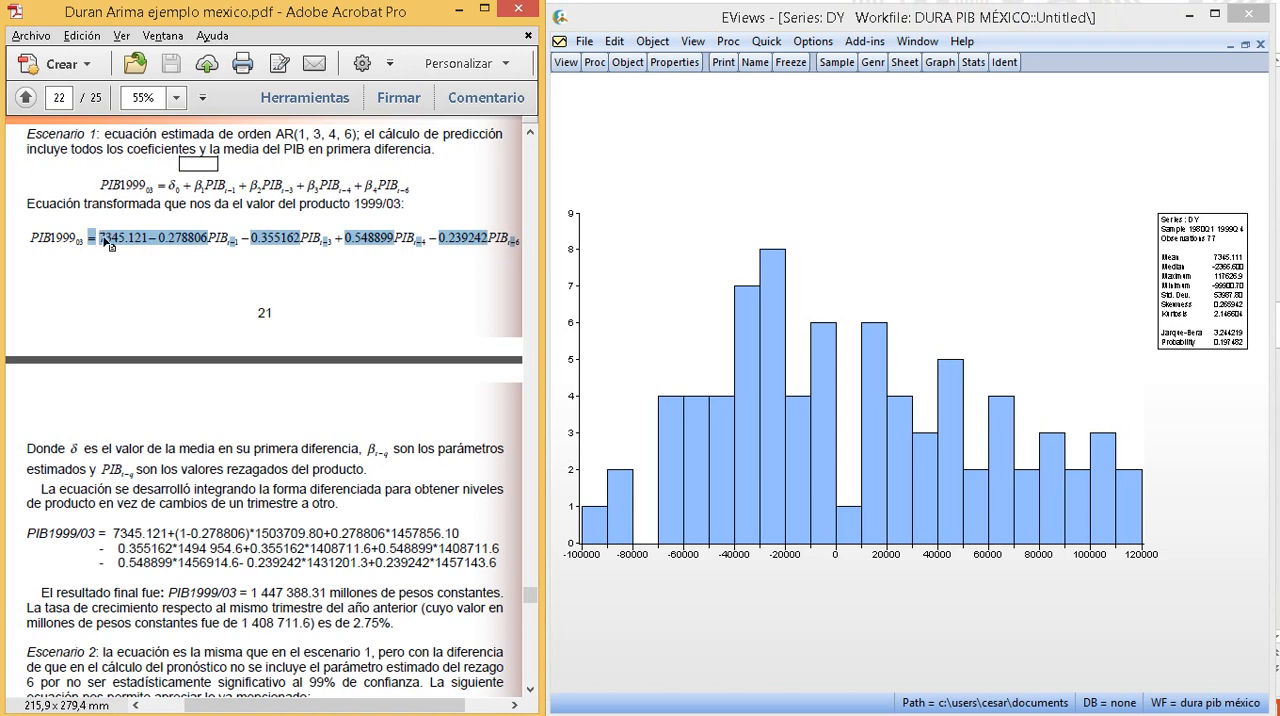
pyautogui.click(104, 238)
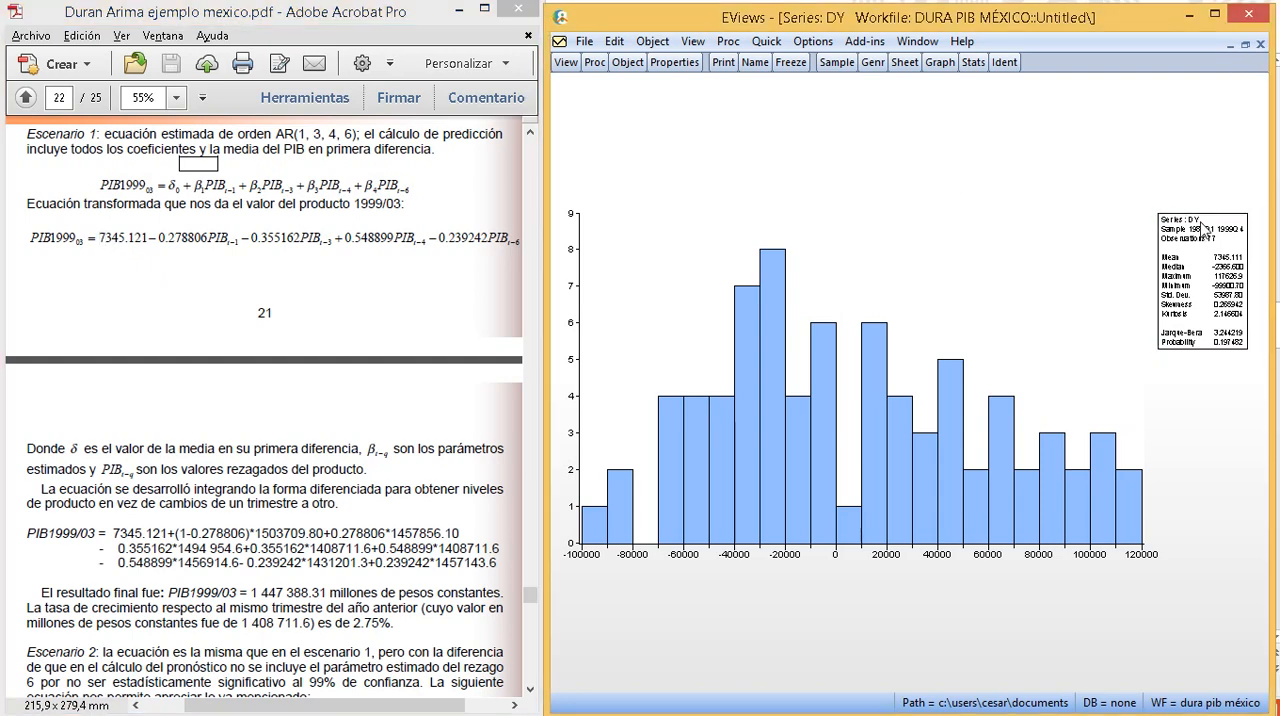
# - Set the font size of the dy histogram's statistics label to 36, read the statistics and close the series
pyautogui.doubleClick(1190, 256)
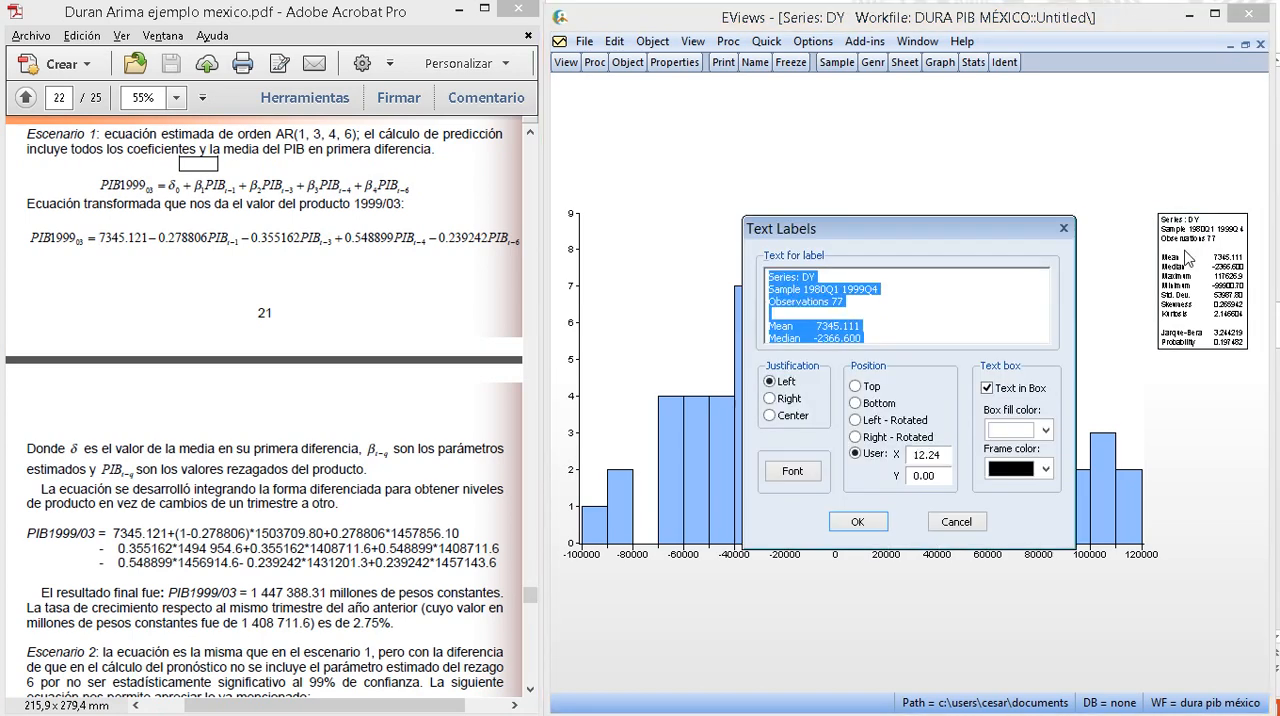
pyautogui.click(792, 471)
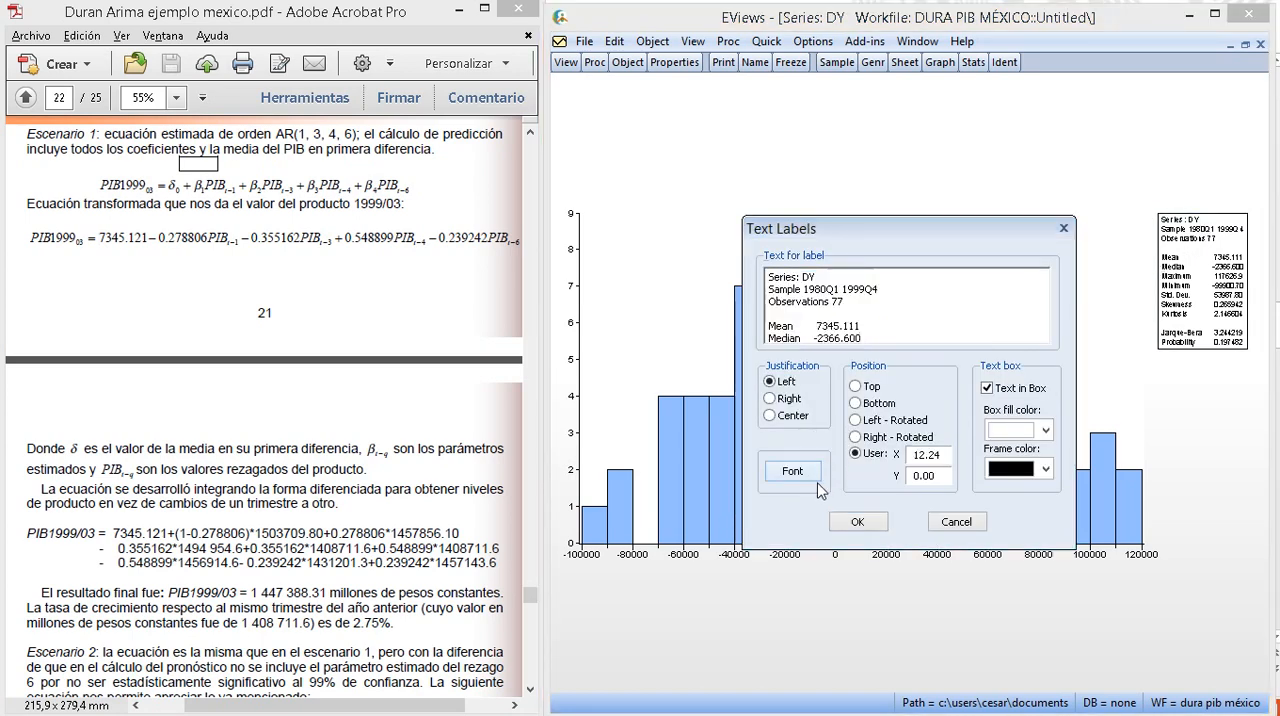
pyautogui.click(1019, 381)
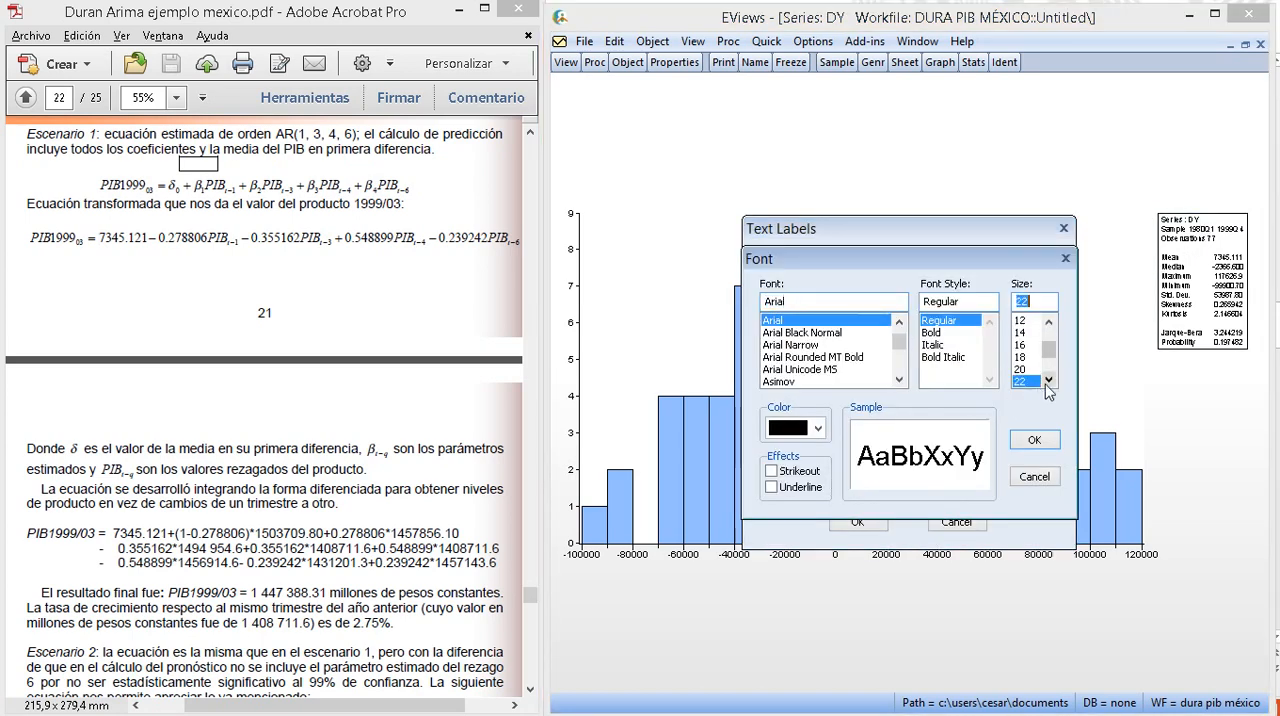
pyautogui.scroll(-3, 1040, 385)
pyautogui.click(1034, 381)
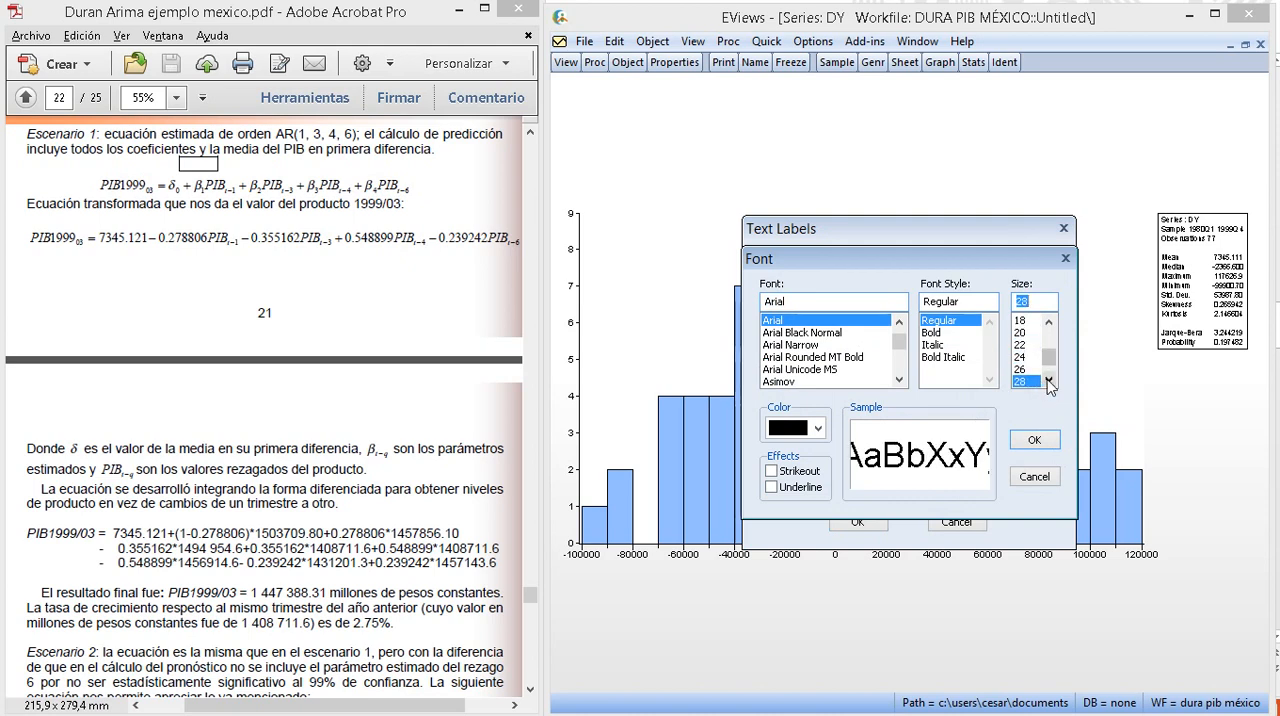
pyautogui.click(1048, 380)
pyautogui.click(1048, 380)
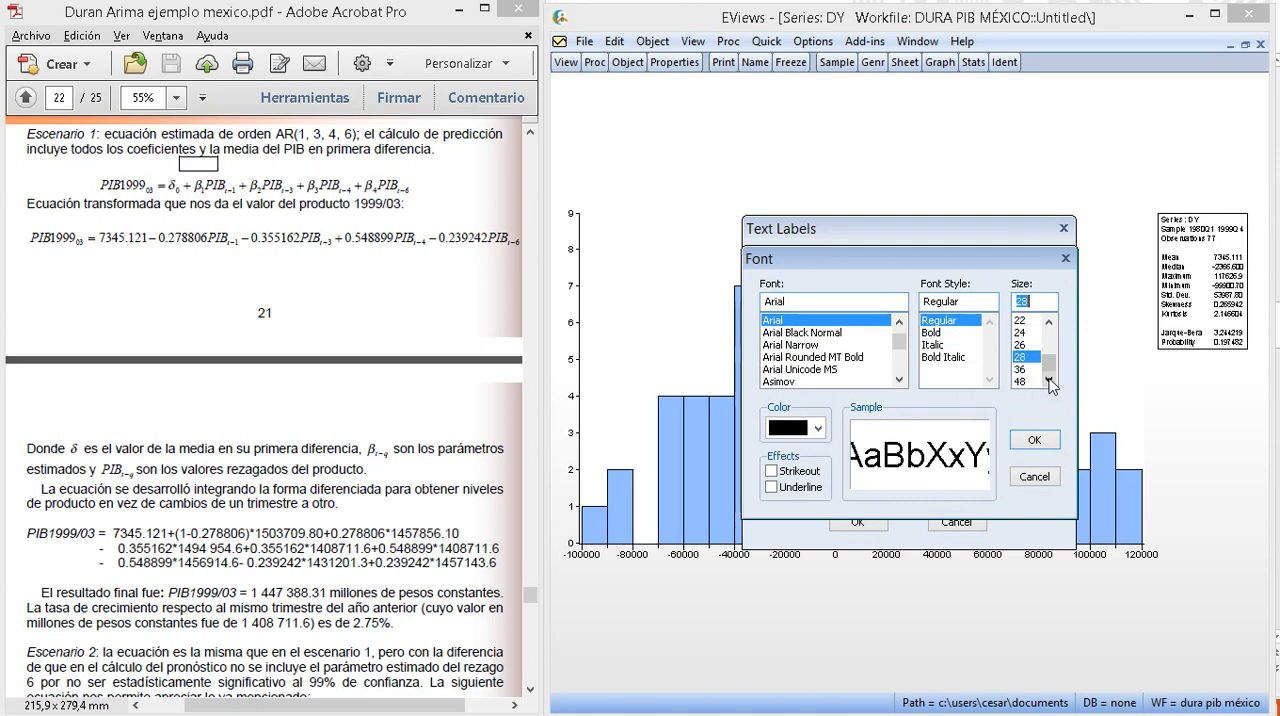
pyautogui.click(1036, 444)
pyautogui.click(873, 521)
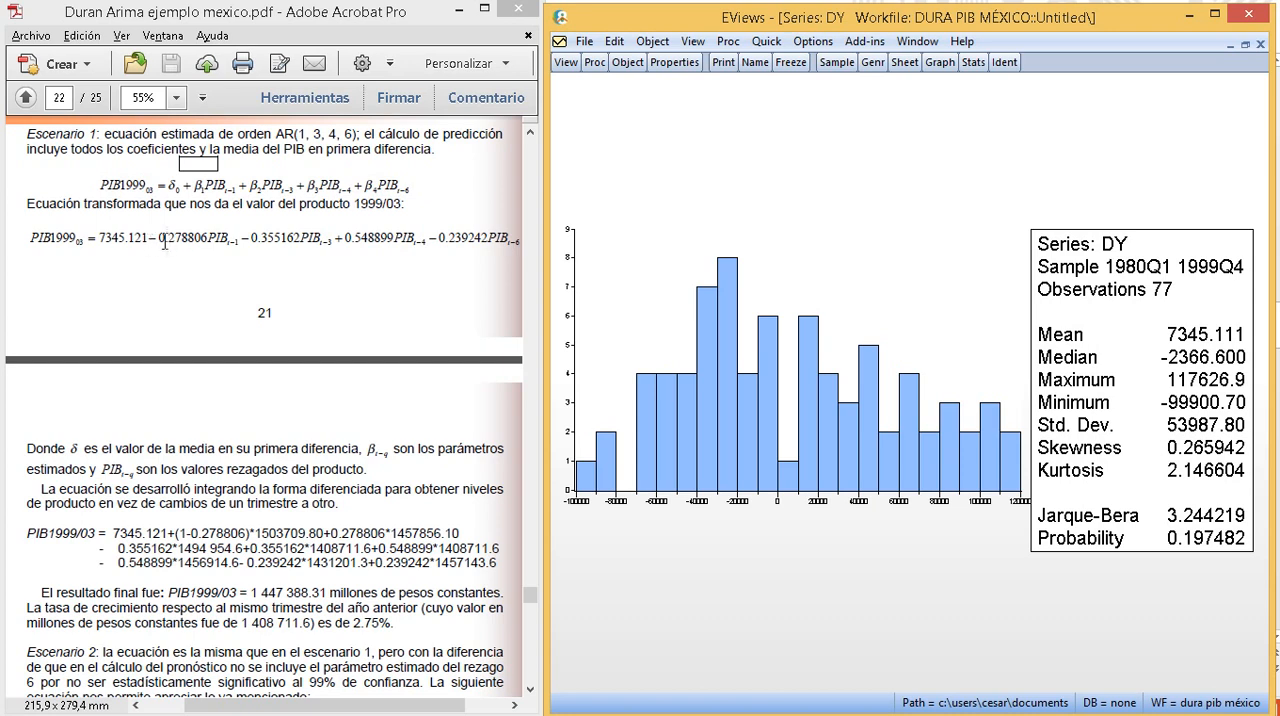
pyautogui.click(1245, 44)
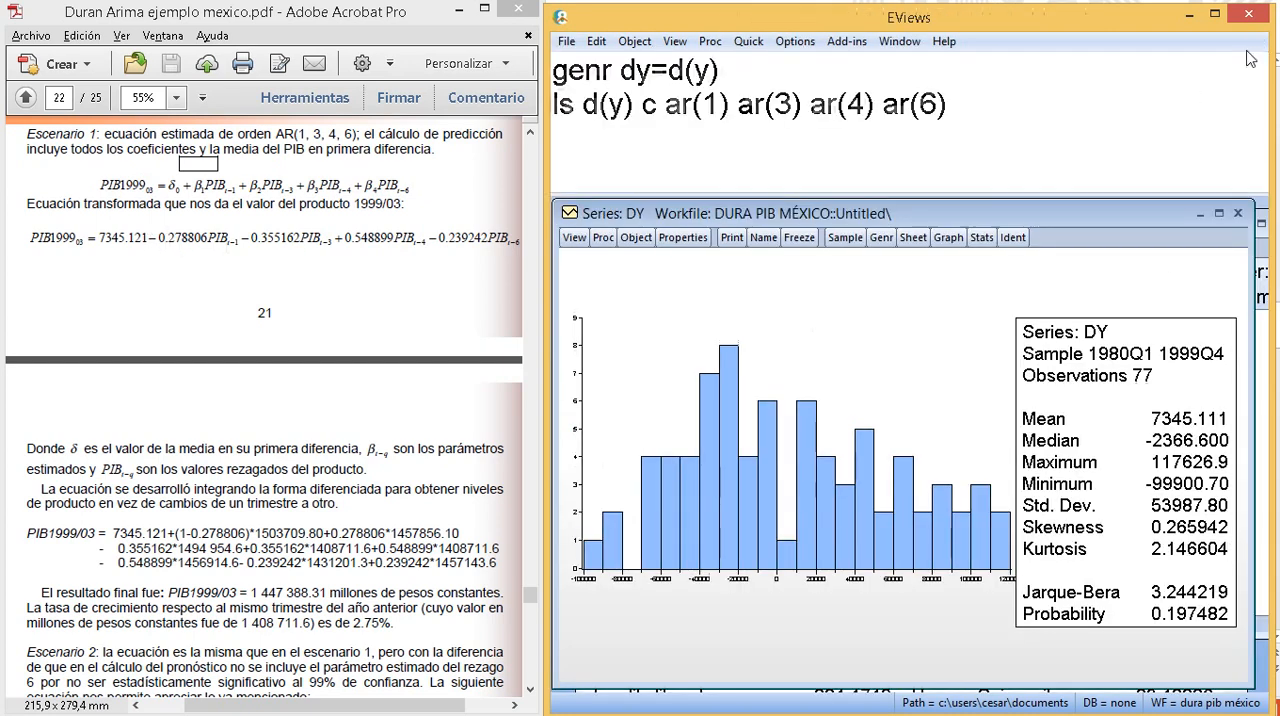
pyautogui.click(1237, 214)
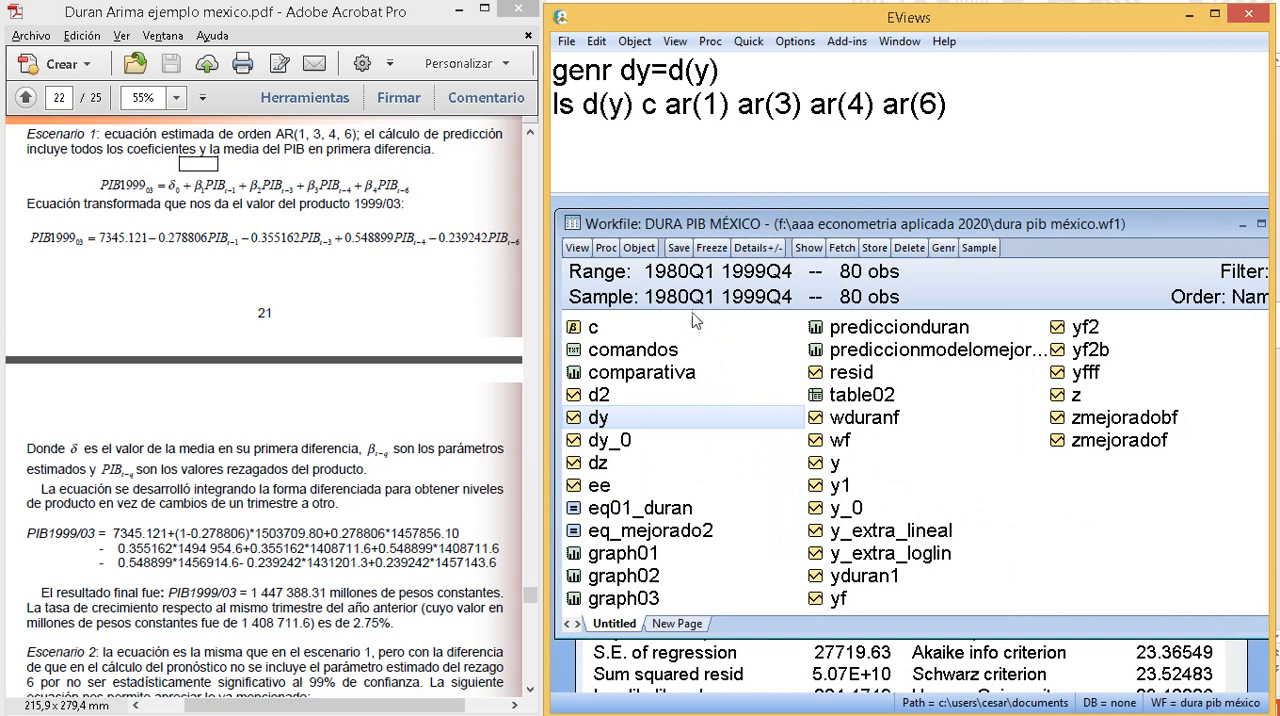
# - Copy the genr yduran1 formula from the comandos text object into the command window and close the text object
pyautogui.click(632, 351)
pyautogui.doubleClick(632, 352)
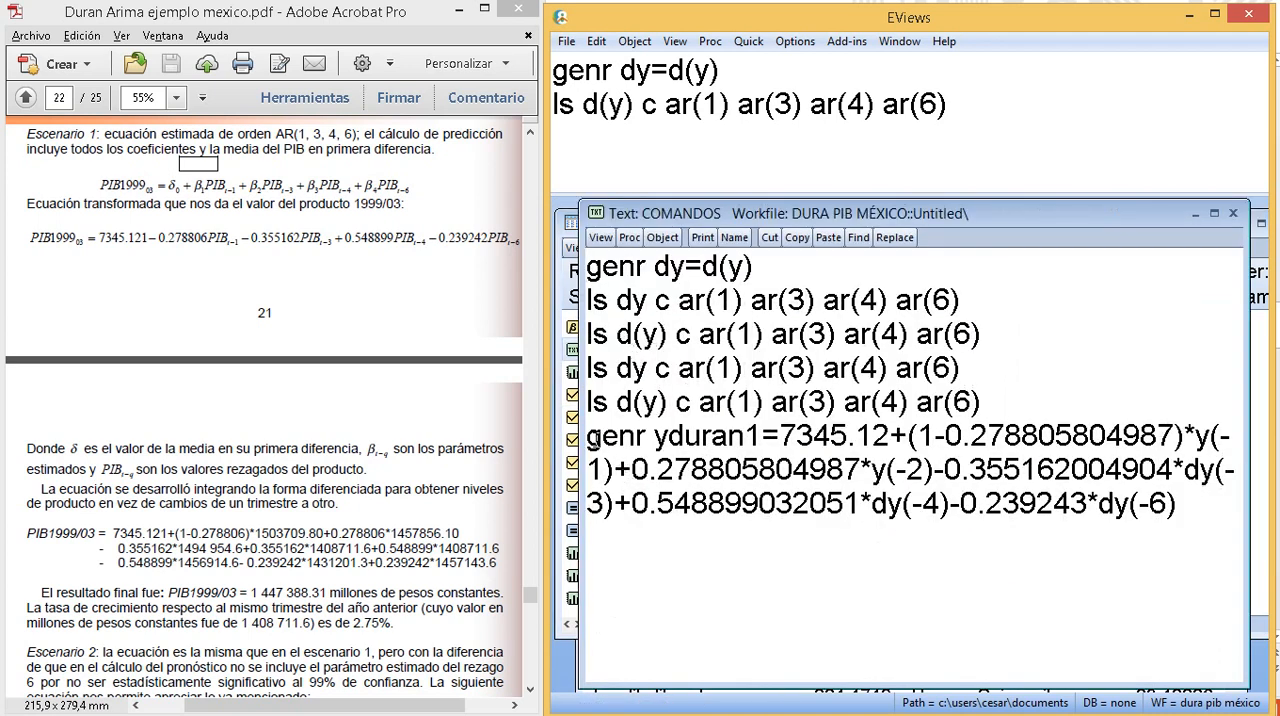
pyautogui.moveTo(589, 436); pyautogui.dragTo(1100, 541)
pyautogui.hotkey('ctrl', 'c')
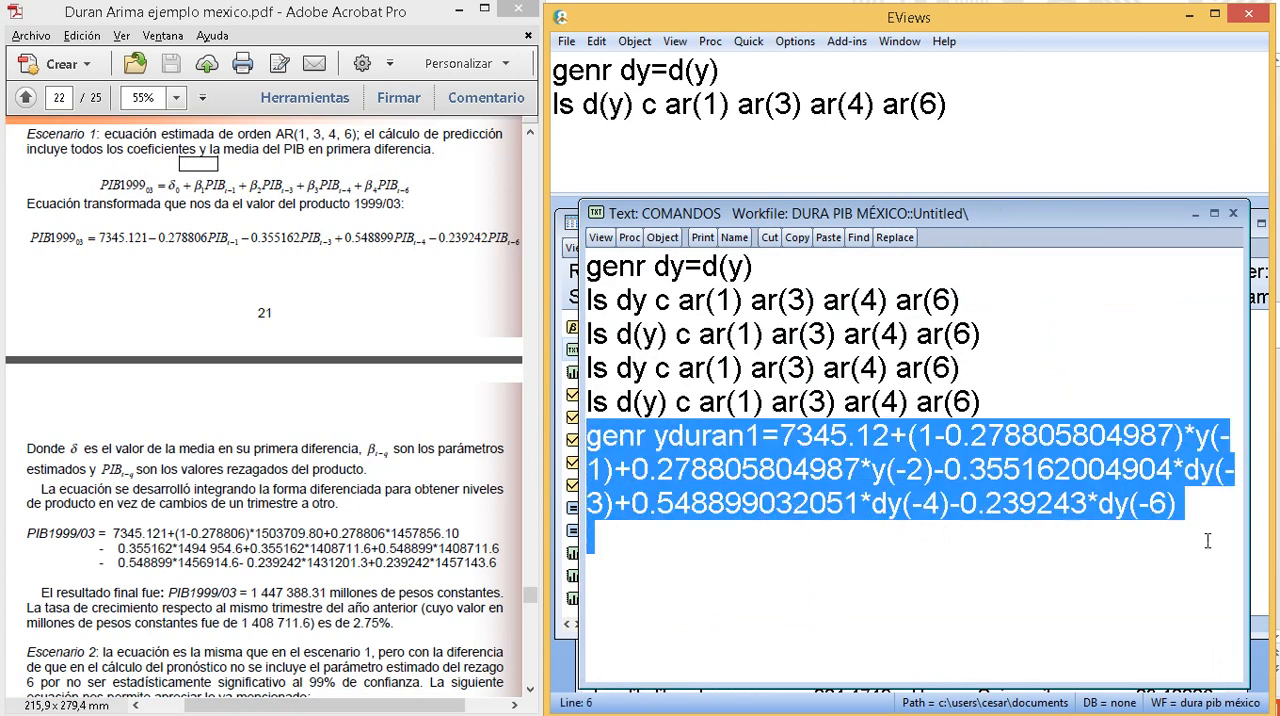
pyautogui.click(682, 177)
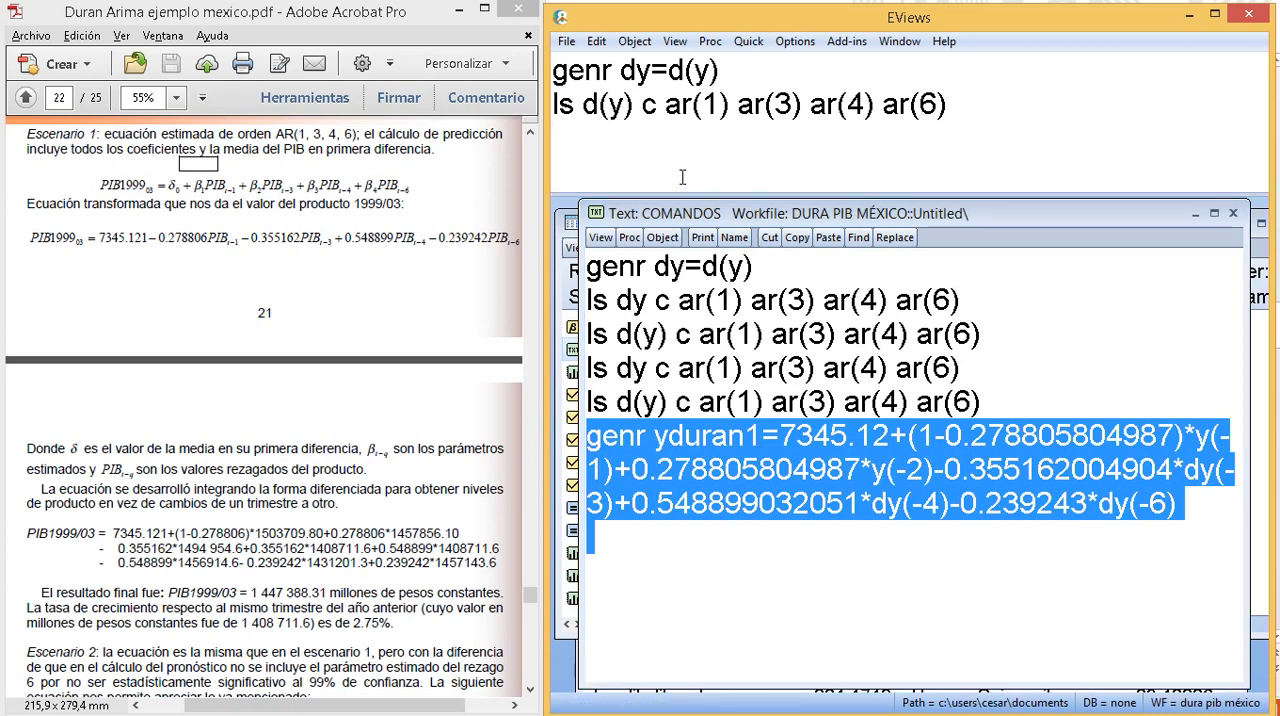
pyautogui.hotkey('ctrl', 'v')
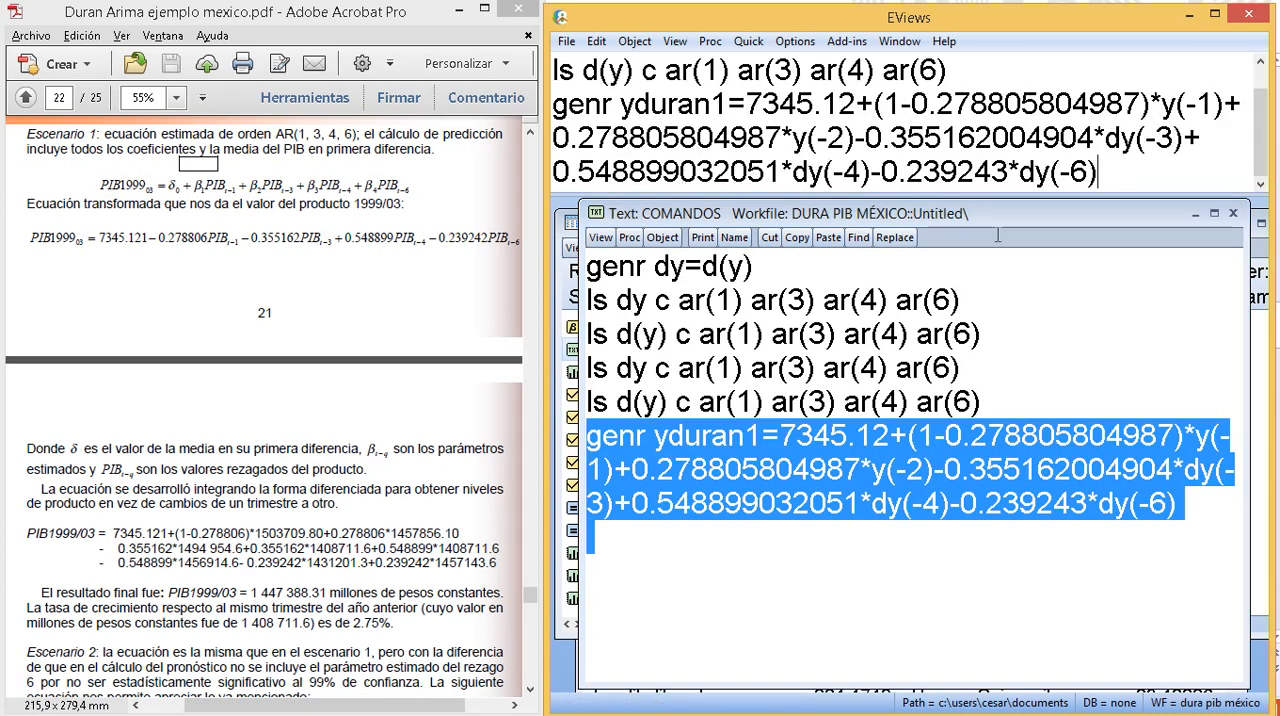
pyautogui.click(1233, 213)
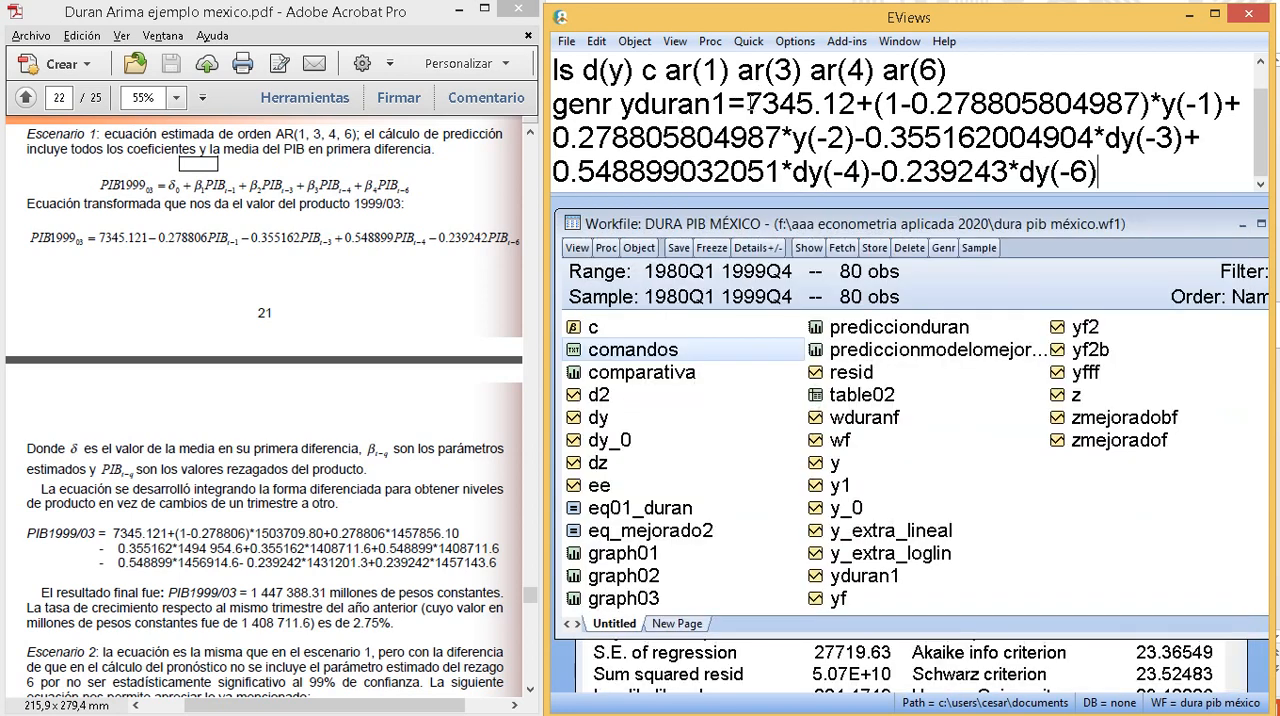
# - Highlight the constant 7345.12 in the yduran1 command, switch to the PowerPoint presentation and review the equation derivation on slide 6
pyautogui.moveTo(746, 103); pyautogui.dragTo(855, 103)
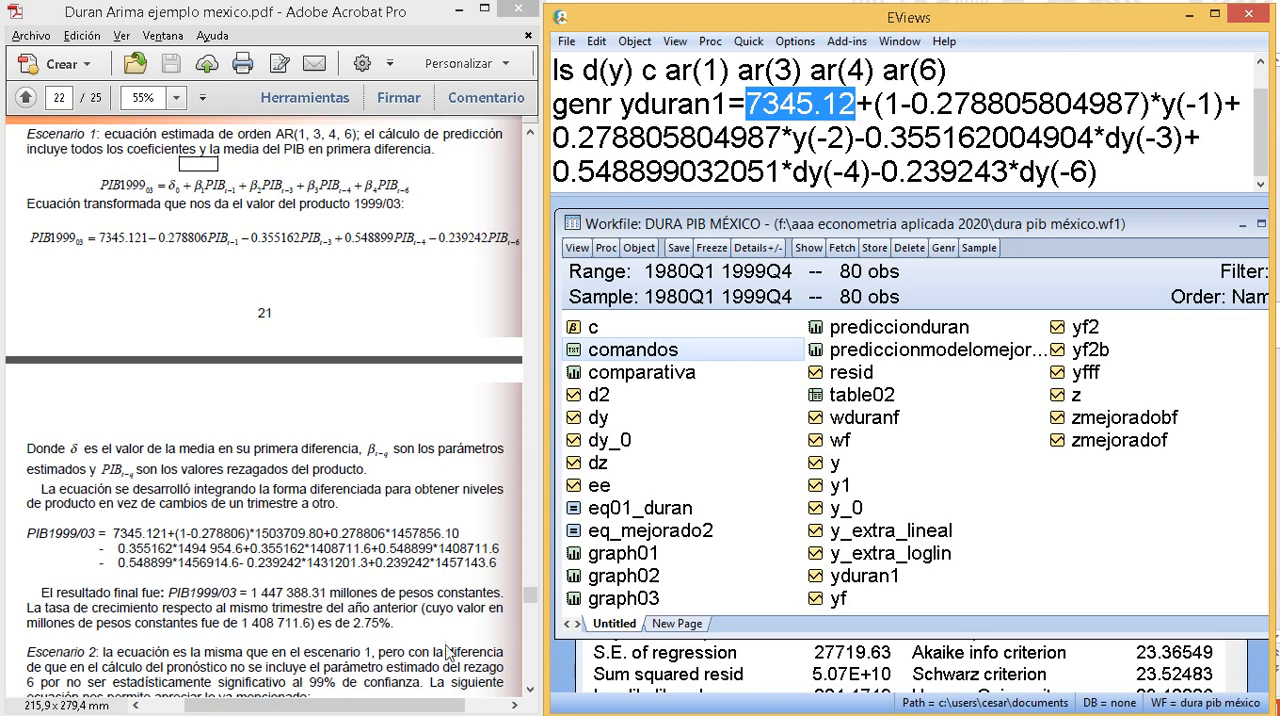
pyautogui.moveTo(397, 694)
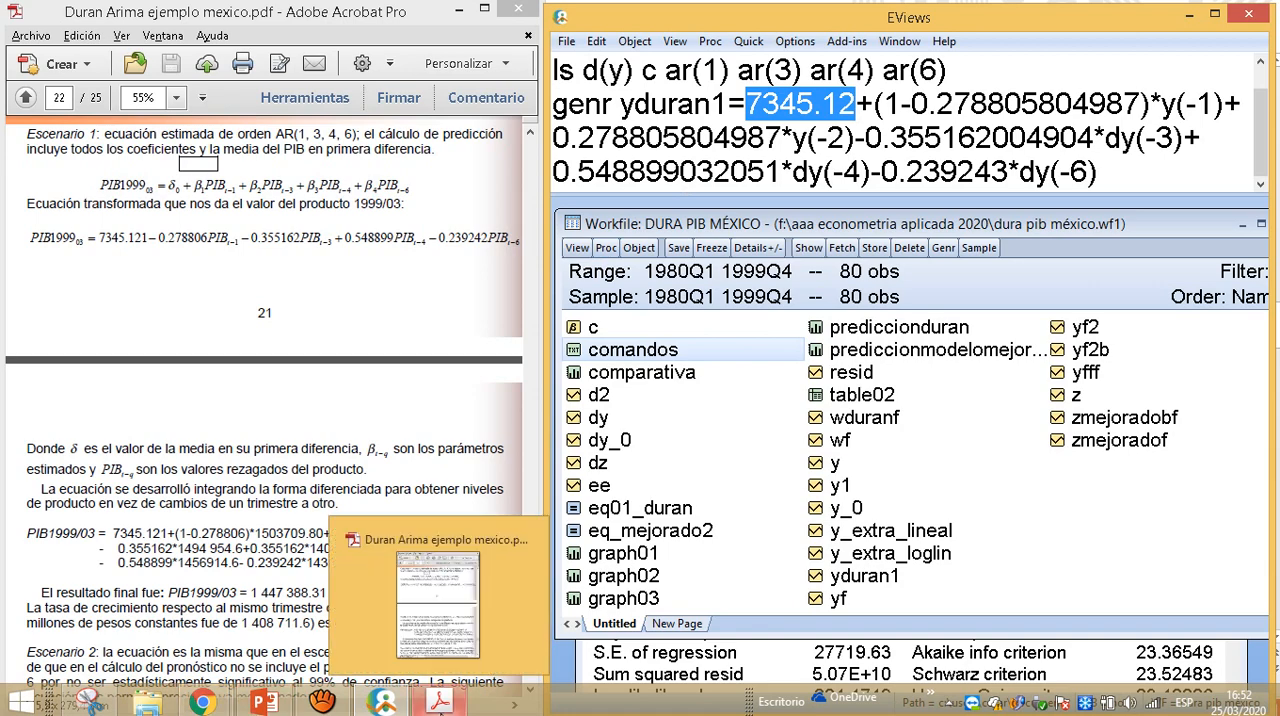
pyautogui.click(302, 648)
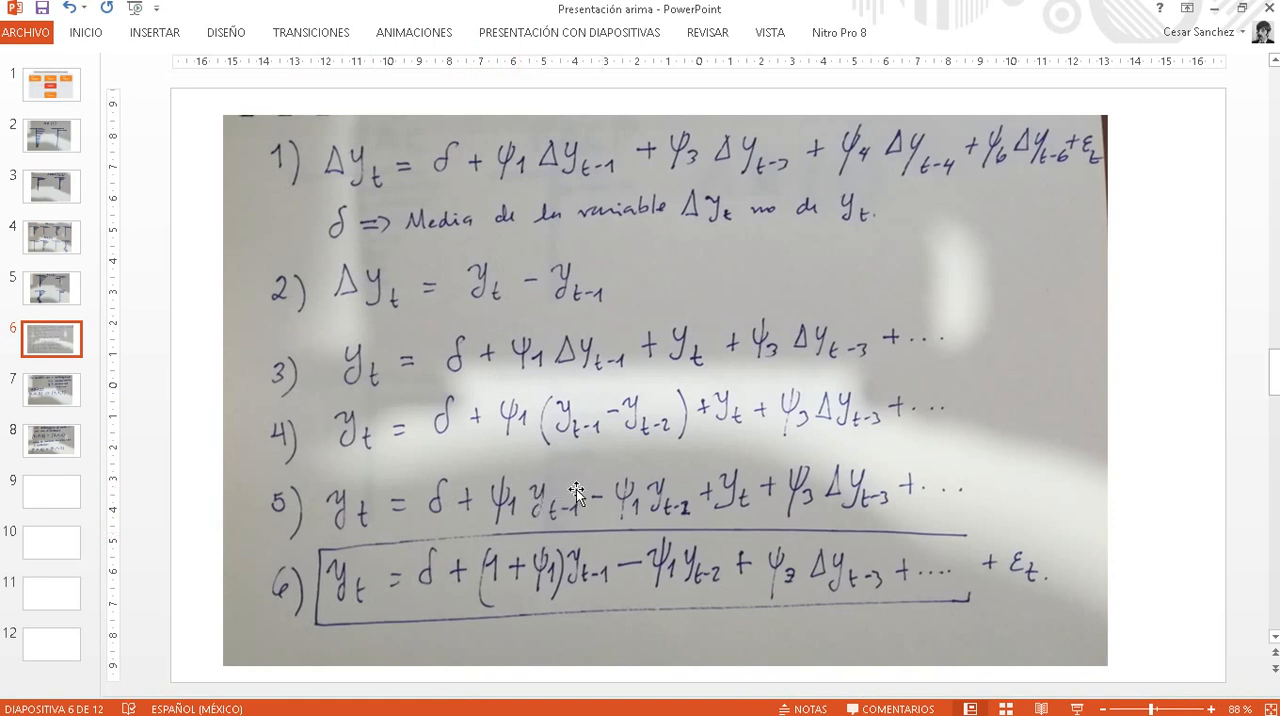
pyautogui.scroll(-2, 576, 490)
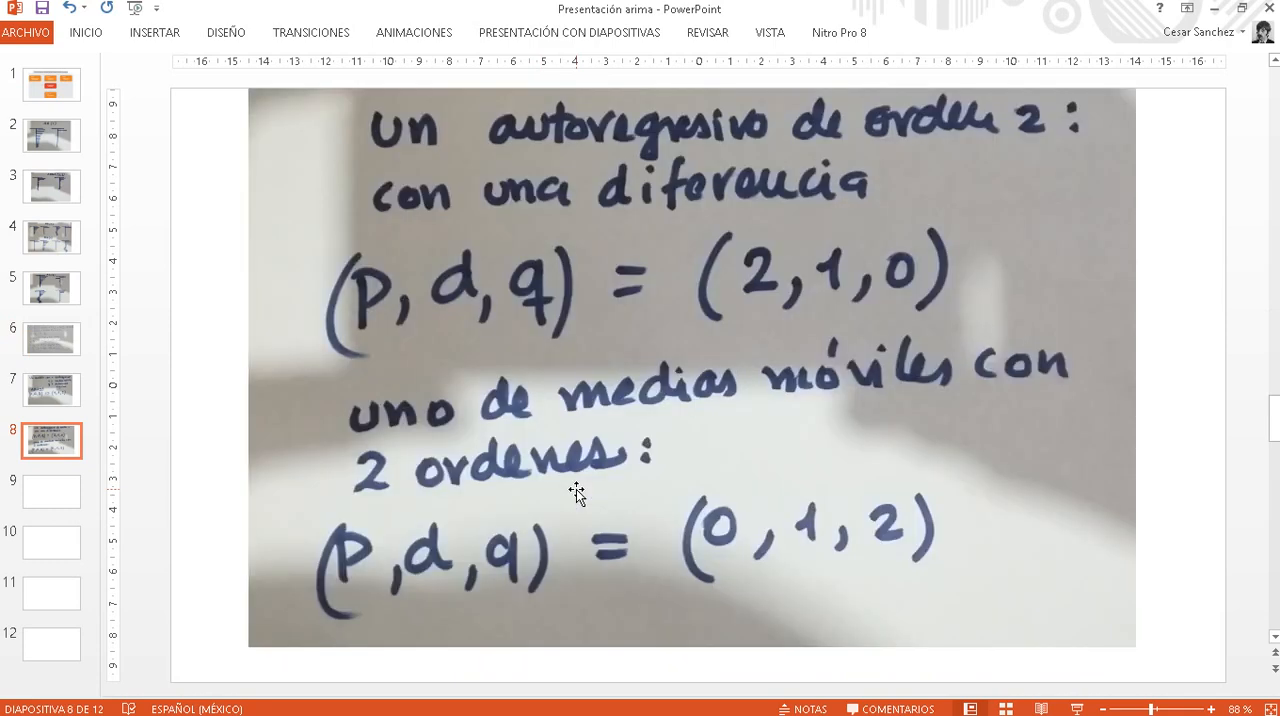
pyautogui.click(47, 342)
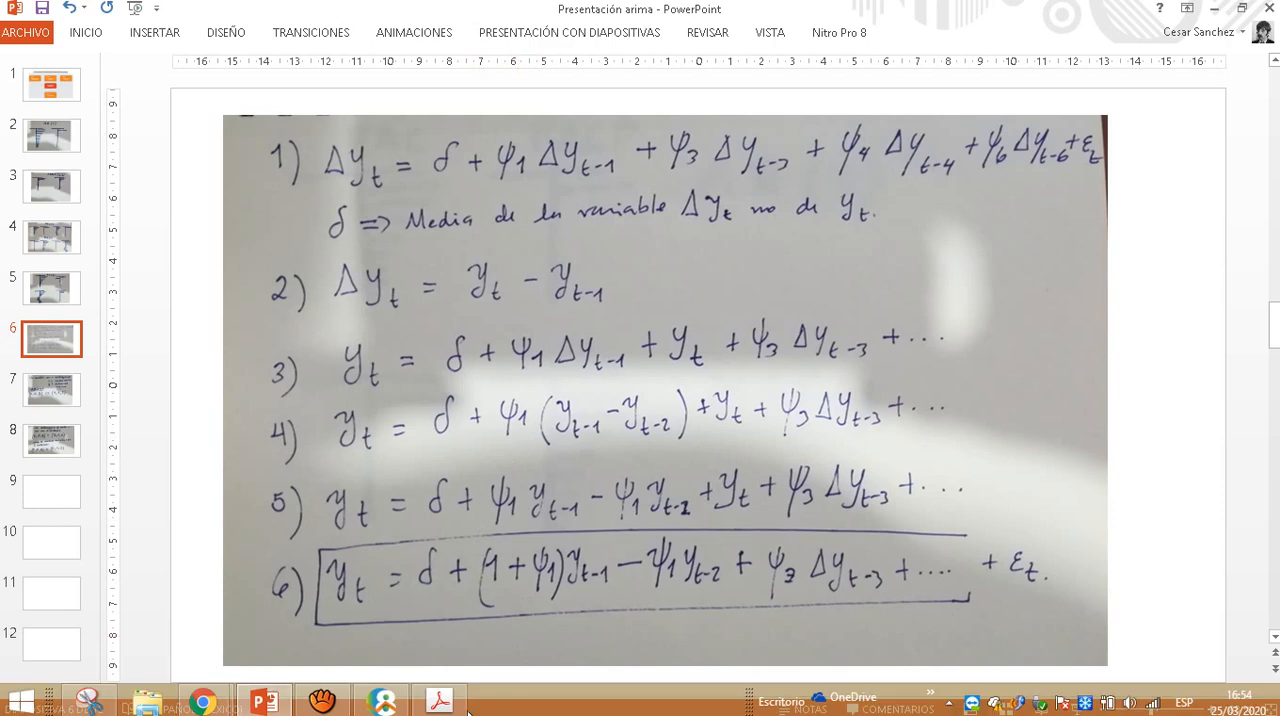
# - Return to EViews, shorten its window above the slide's final equation and compare the yduran1 command's terms with equation 6
pyautogui.moveTo(449, 710)
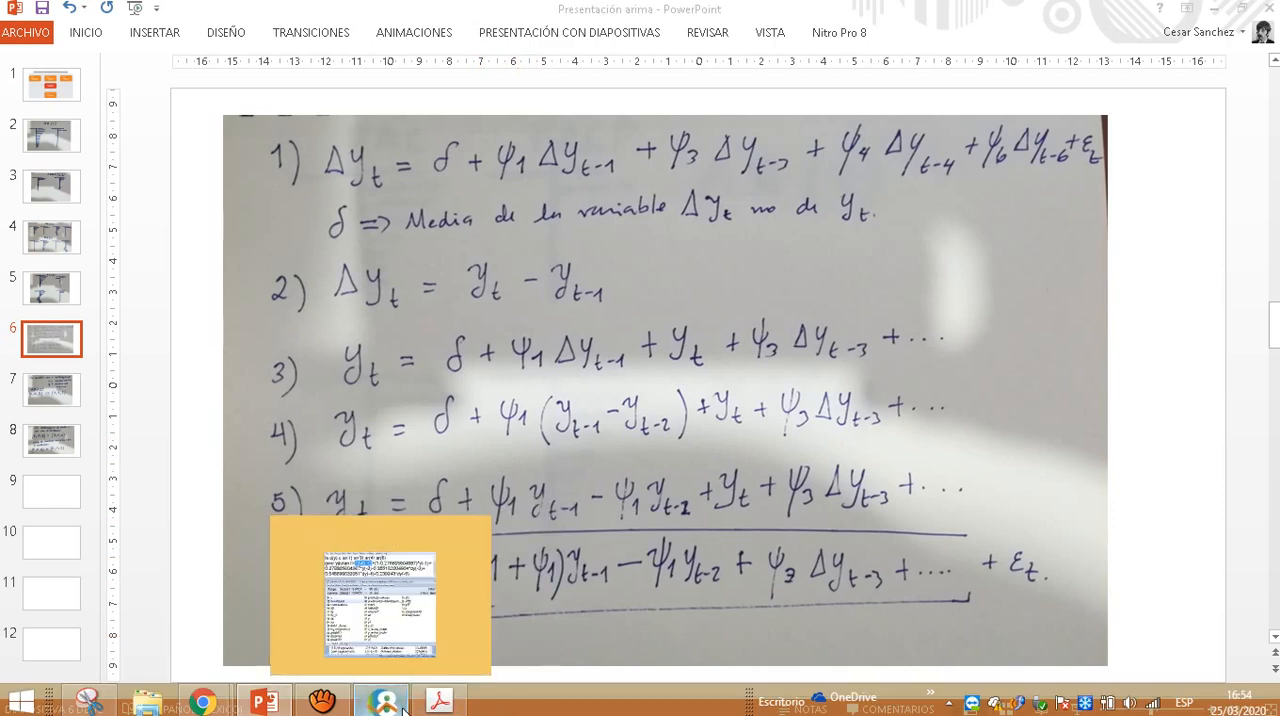
pyautogui.click(384, 700)
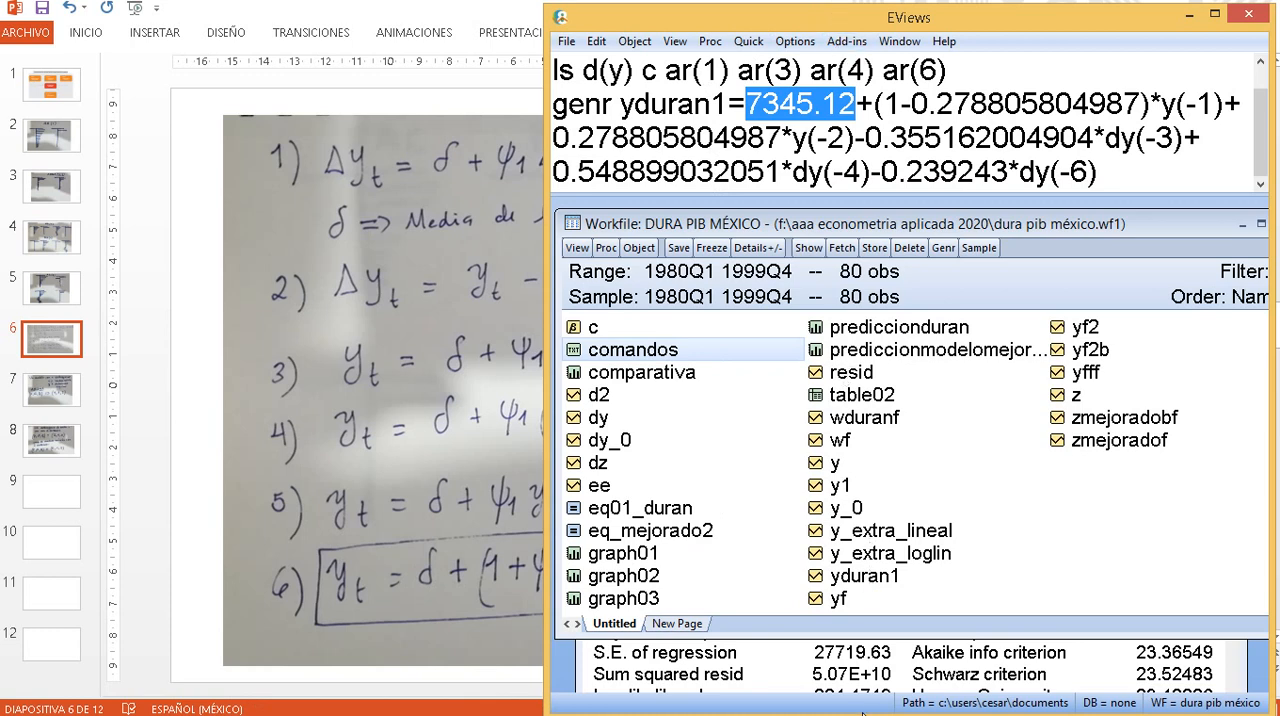
pyautogui.moveTo(865, 707)
pyautogui.moveTo(874, 708); pyautogui.dragTo(876, 417)
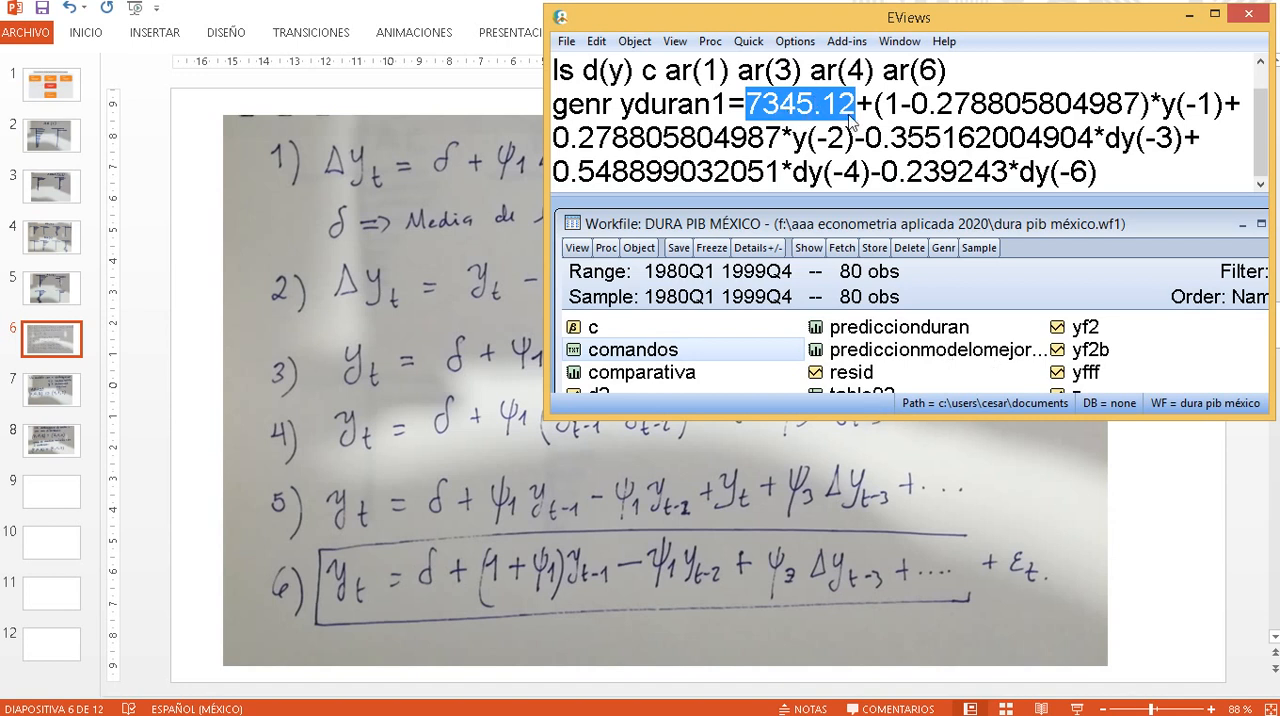
pyautogui.moveTo(874, 104); pyautogui.dragTo(1143, 104)
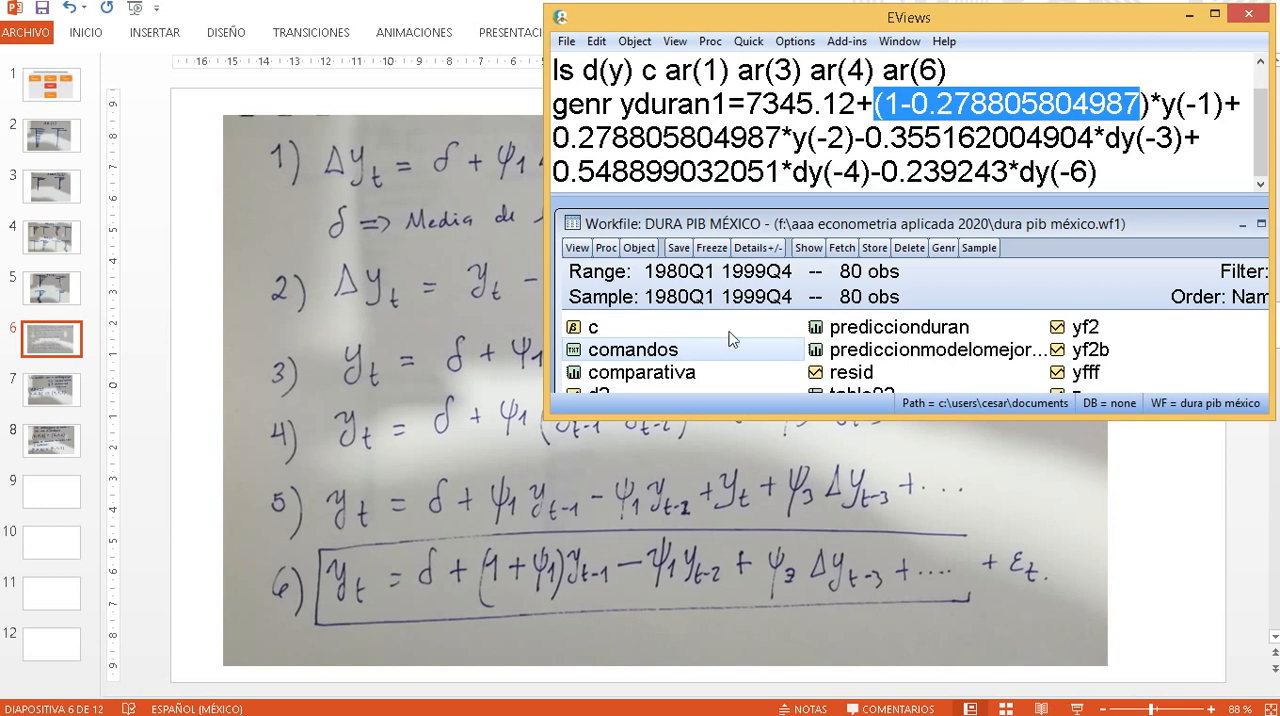
pyautogui.moveTo(797, 140); pyautogui.dragTo(848, 140)
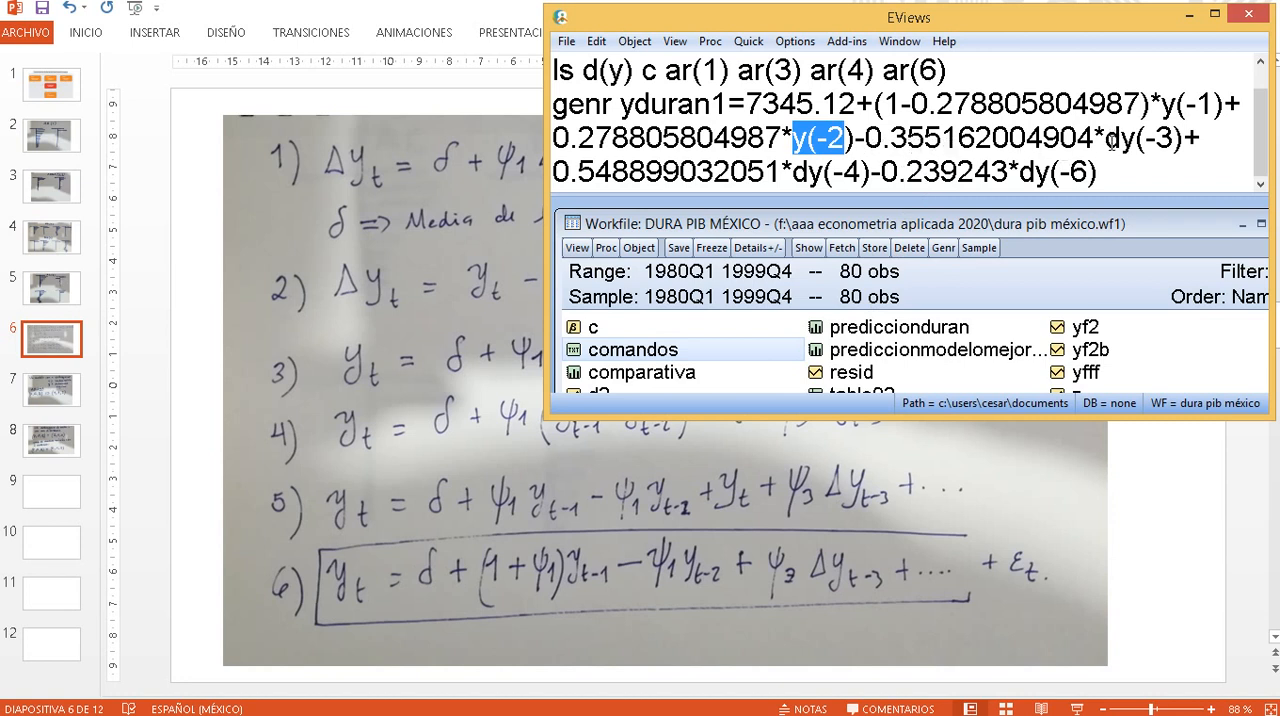
pyautogui.moveTo(1105, 141); pyautogui.dragTo(1186, 148)
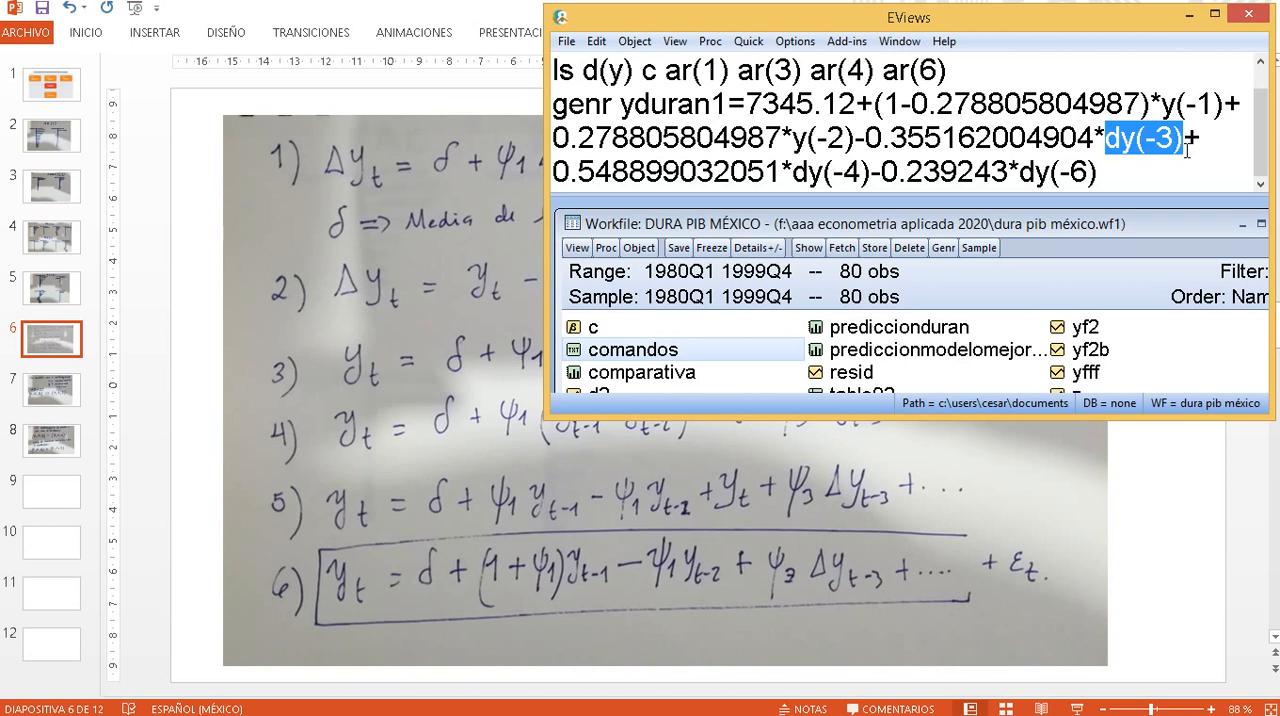
# - Run the genr yduran1 command and open the yduran1 series in a maximized window
pyautogui.click(1104, 181)
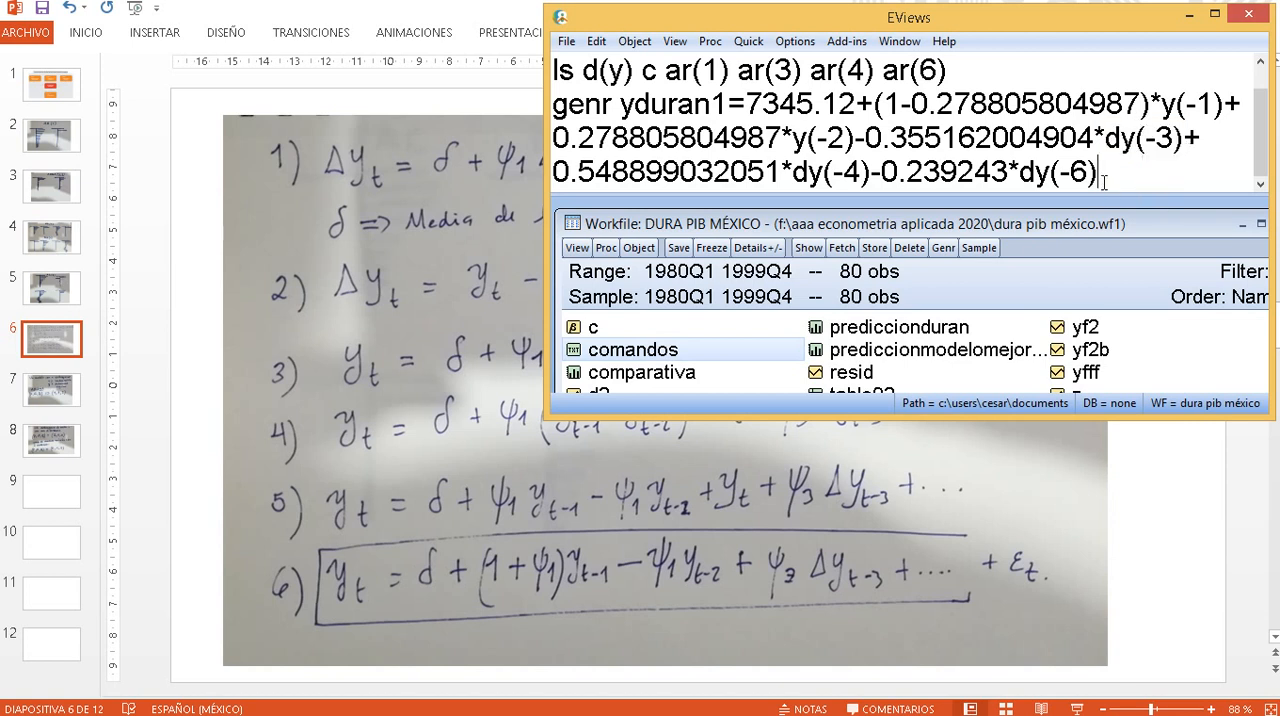
pyautogui.press('Return')
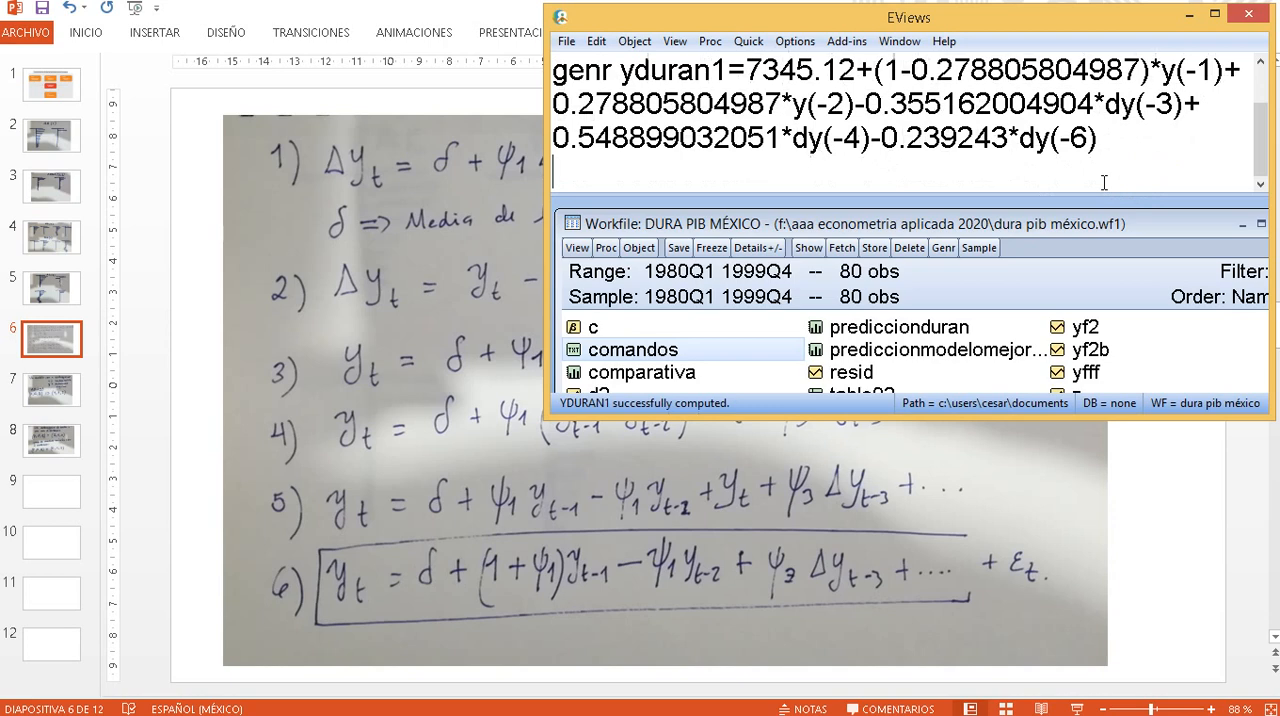
pyautogui.click(1216, 16)
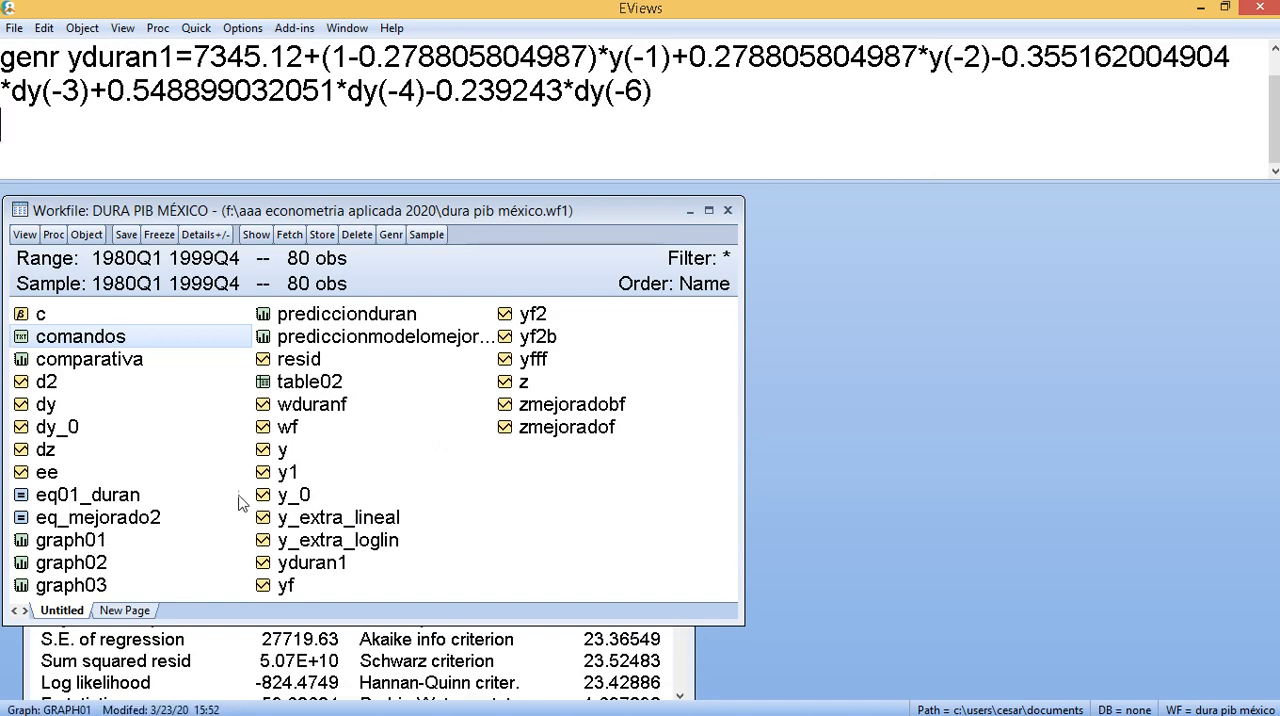
pyautogui.doubleClick(312, 563)
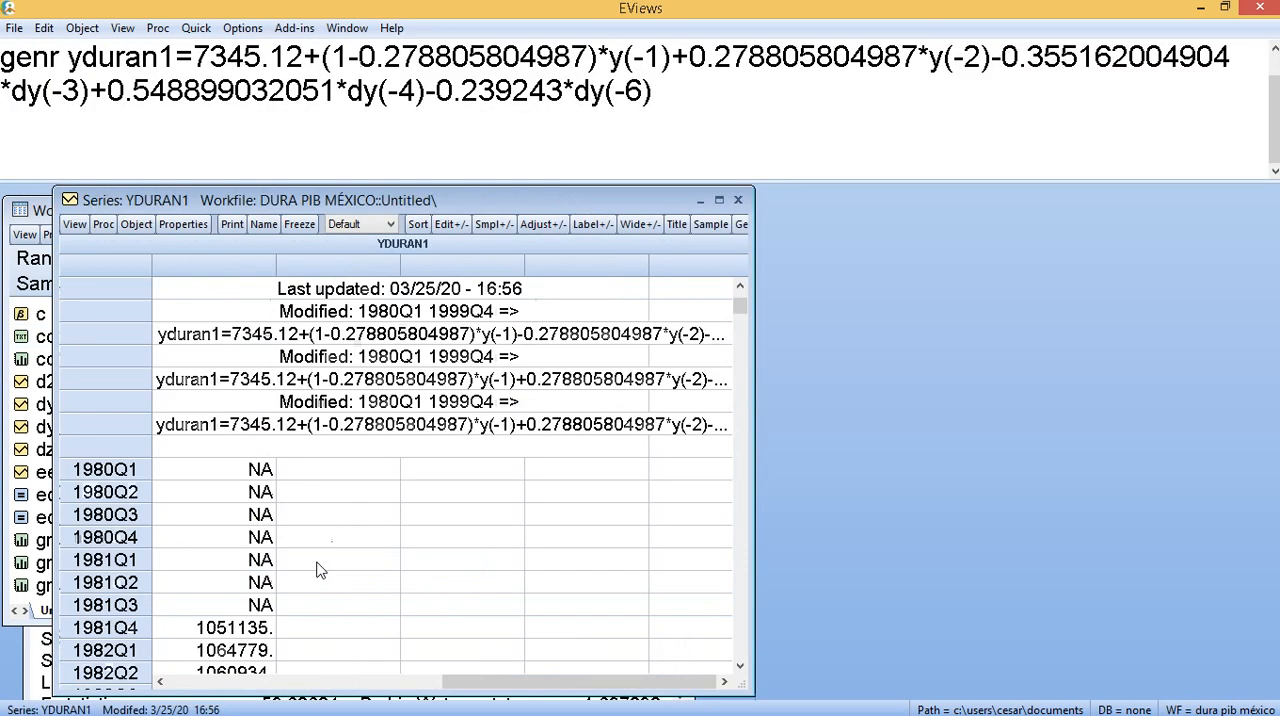
pyautogui.click(724, 200)
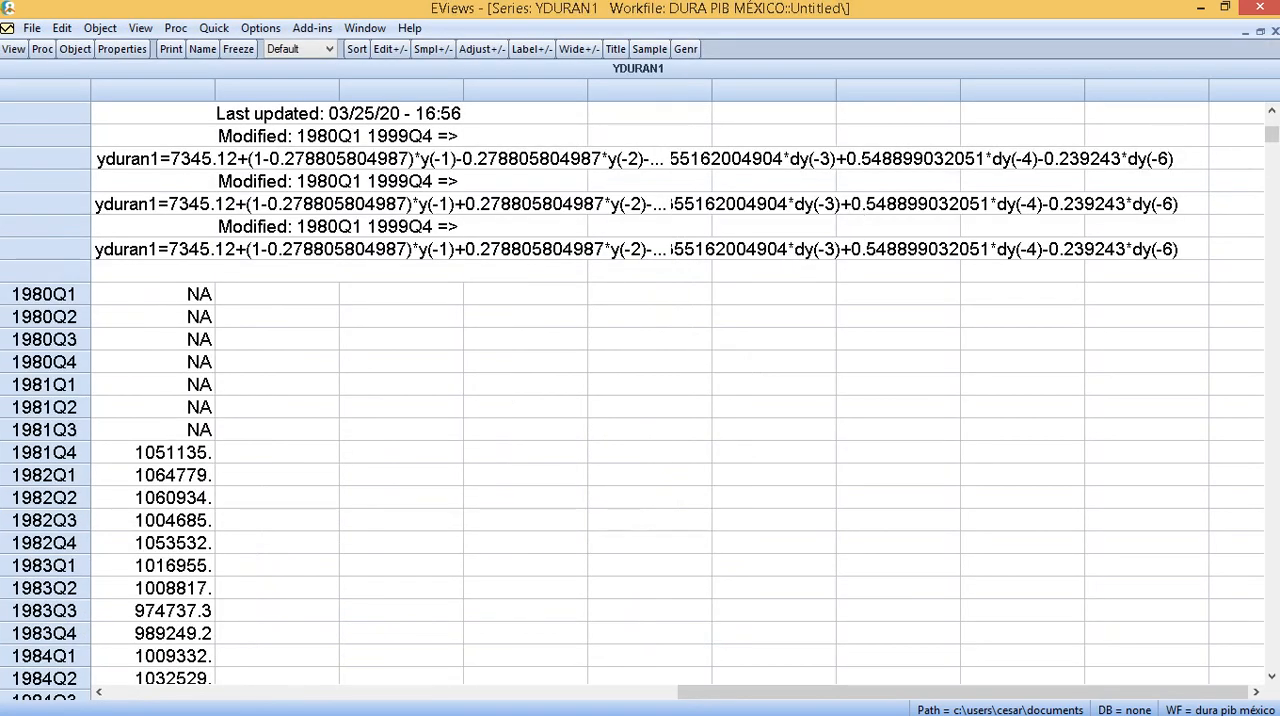
# - Examine the 1999Q3 value of yduran1 and restore the series and EViews windows to their smaller sizes
pyautogui.moveTo(1273, 137); pyautogui.dragTo(1275, 674)
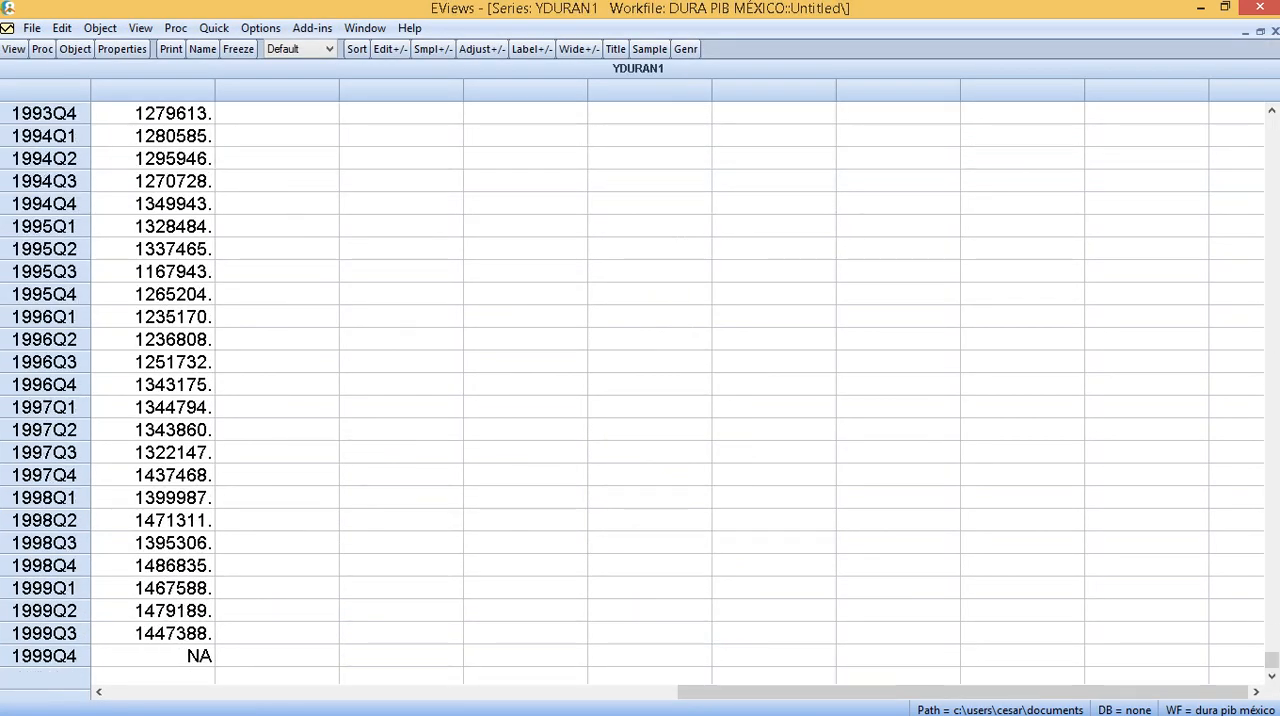
pyautogui.click(185, 643)
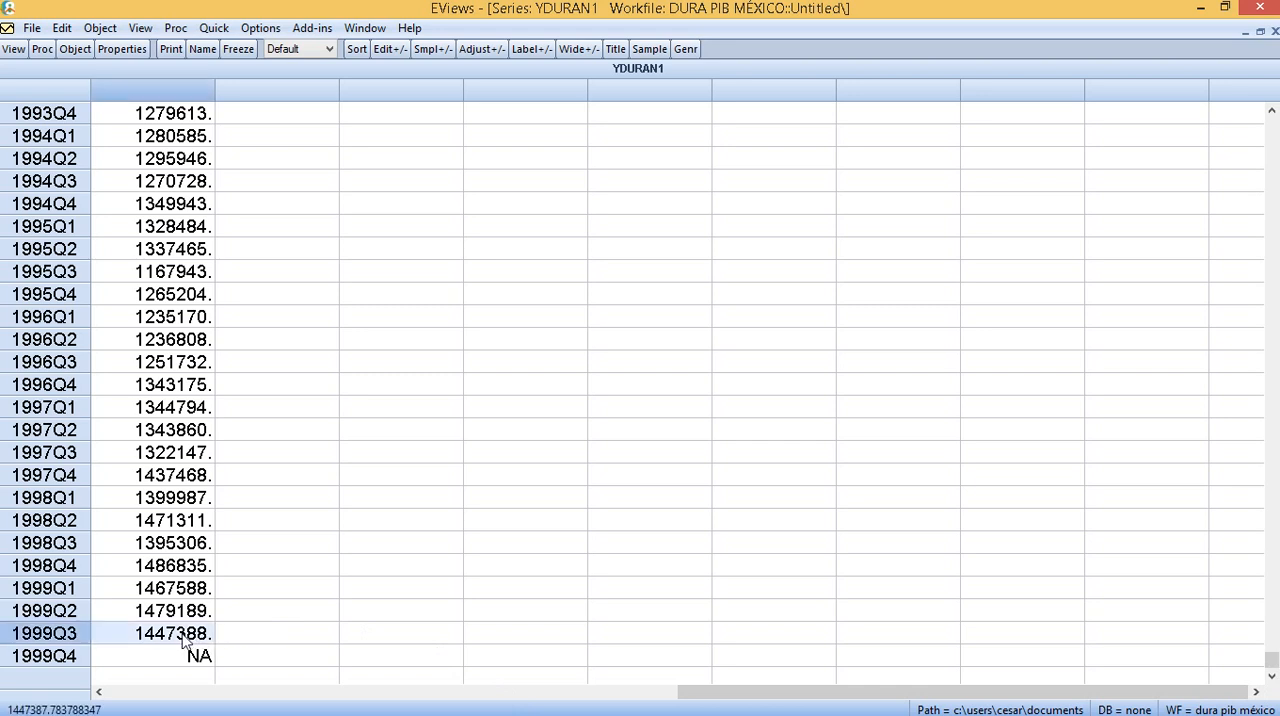
pyautogui.click(1260, 32)
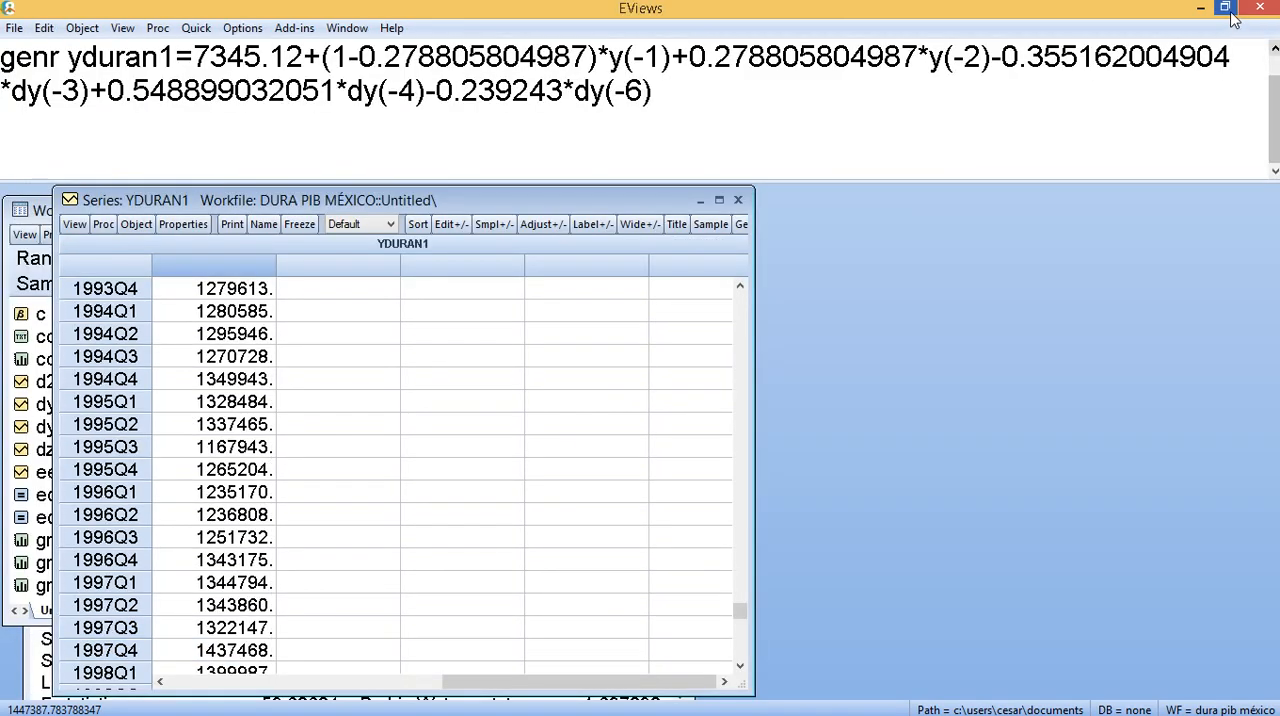
pyautogui.click(1225, 7)
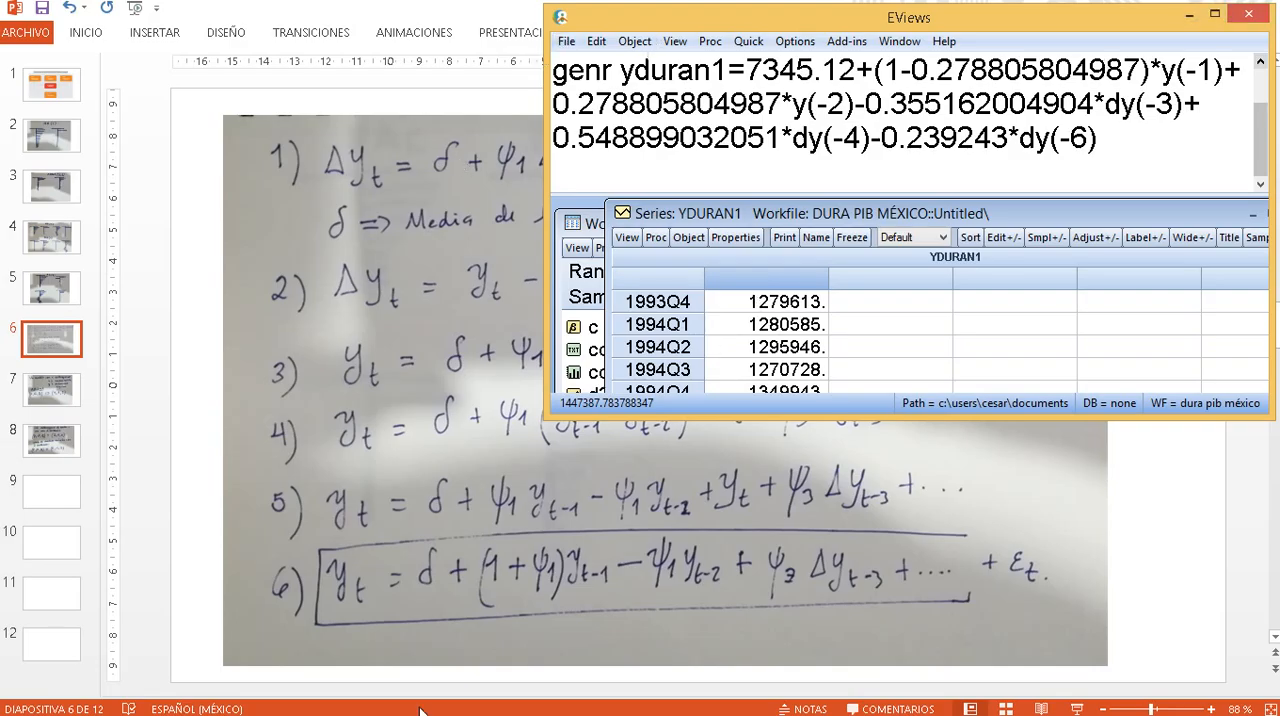
# - Switch to the PDF in Acrobat and highlight the final PIB1999/03 result of Escenario 1
pyautogui.moveTo(320, 714)
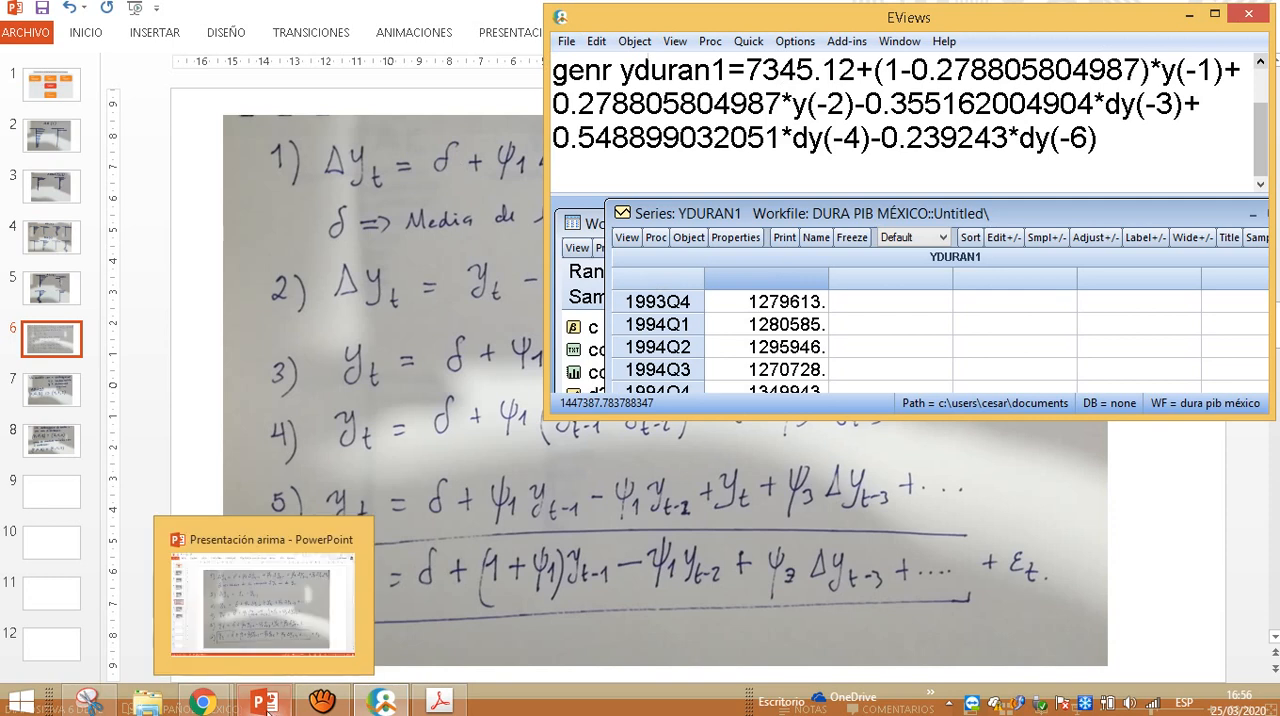
pyautogui.click(440, 702)
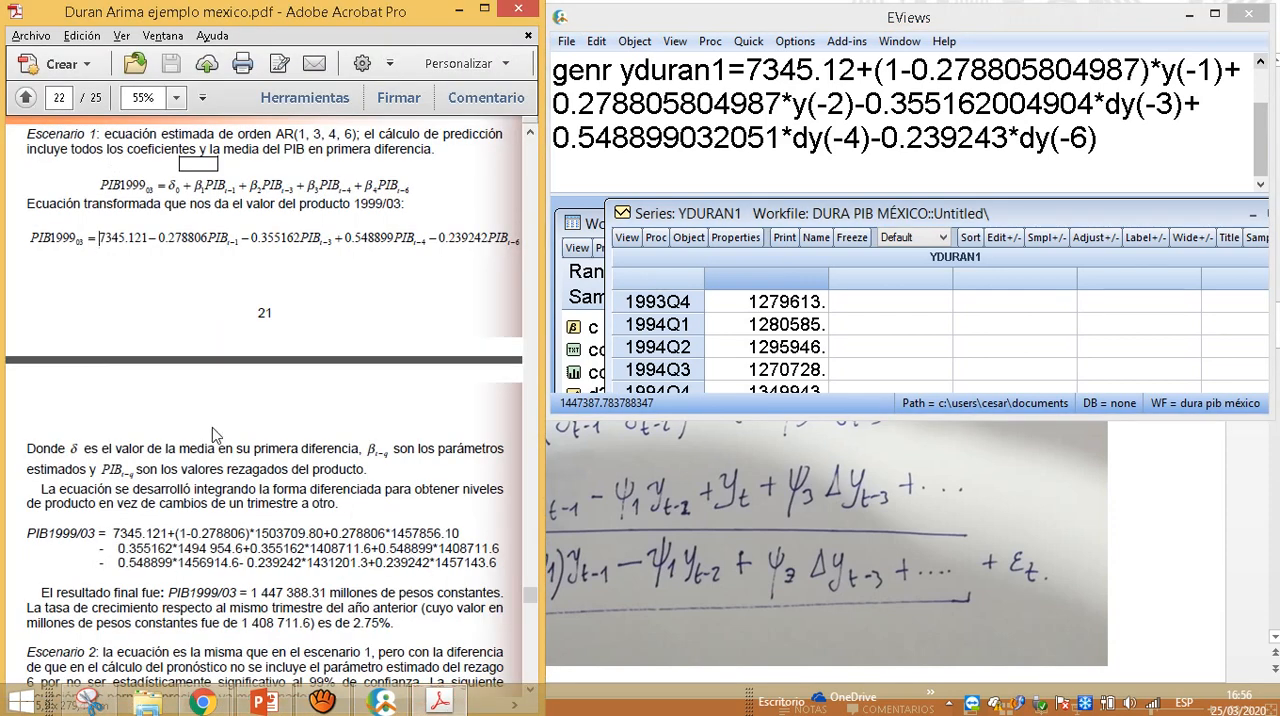
pyautogui.scroll(-3, 207, 470)
pyautogui.scroll(-2, 207, 470)
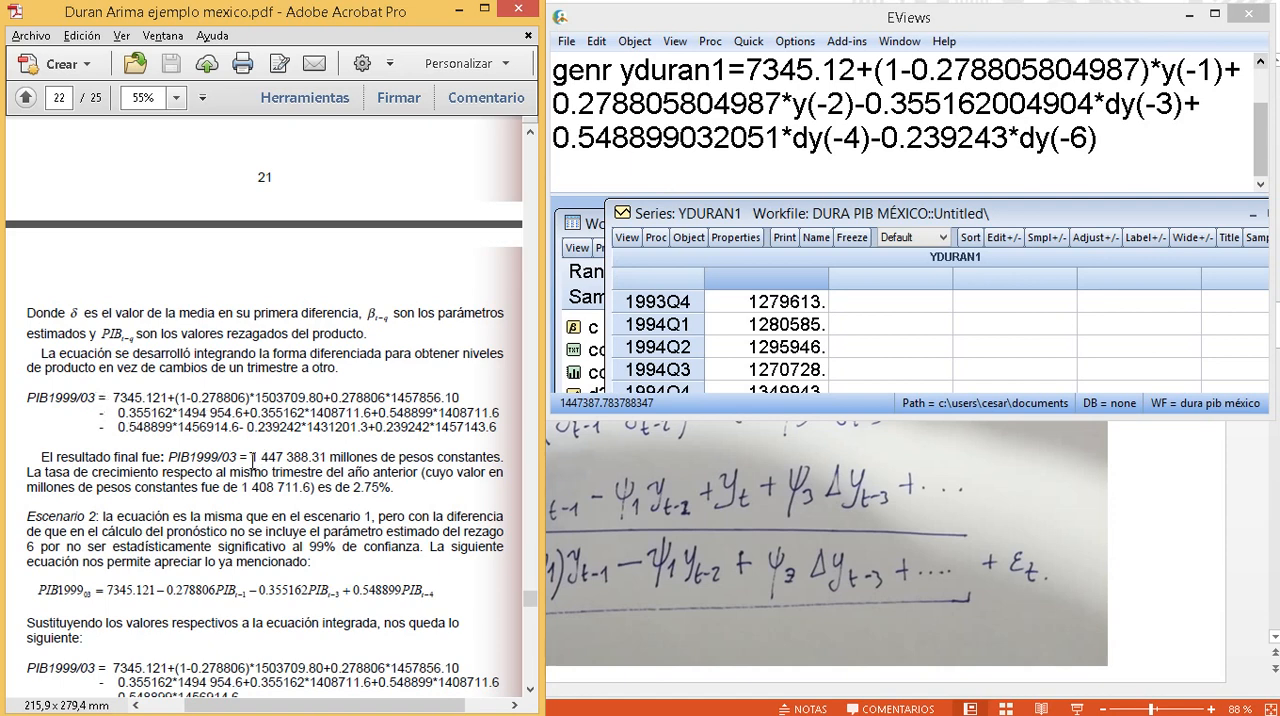
pyautogui.moveTo(253, 457); pyautogui.dragTo(326, 457)
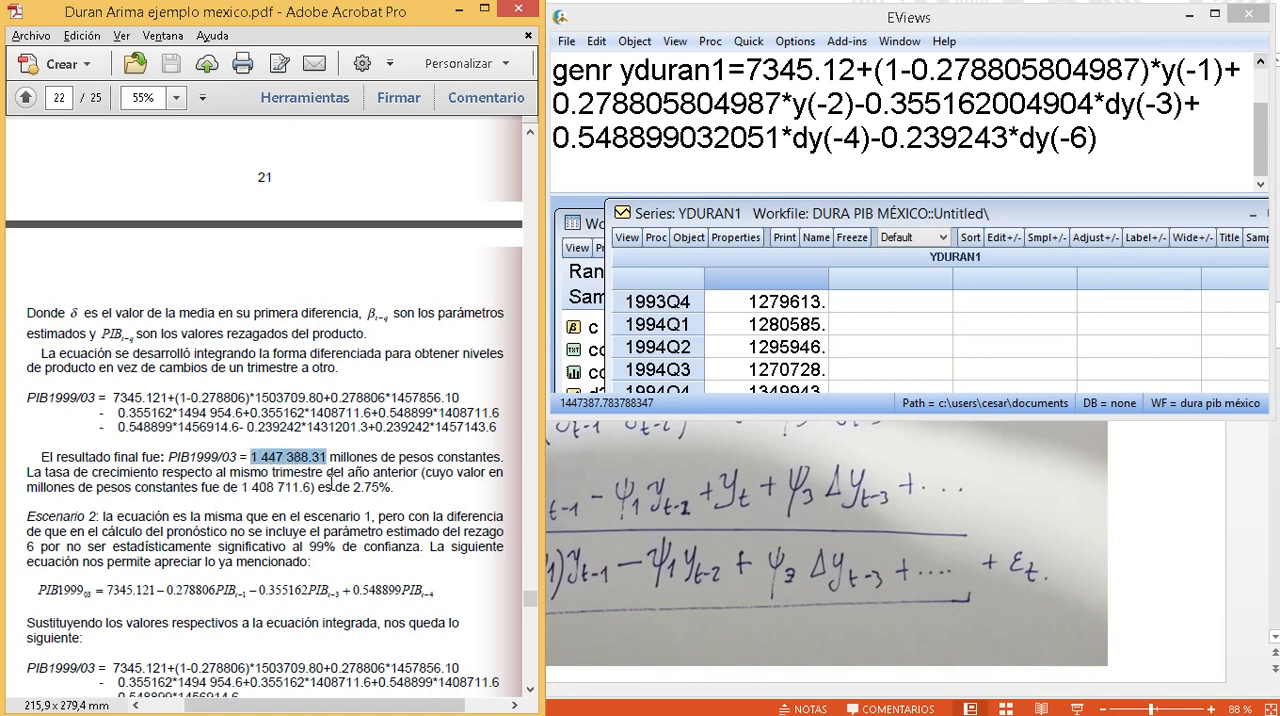
# - Arrange the yduran1 series beside the PDF to compare its 1999Q3 value, and highlight the previous-year value and growth rate in the PDF
pyautogui.click(787, 372)
pyautogui.scroll(-3, 790, 360)
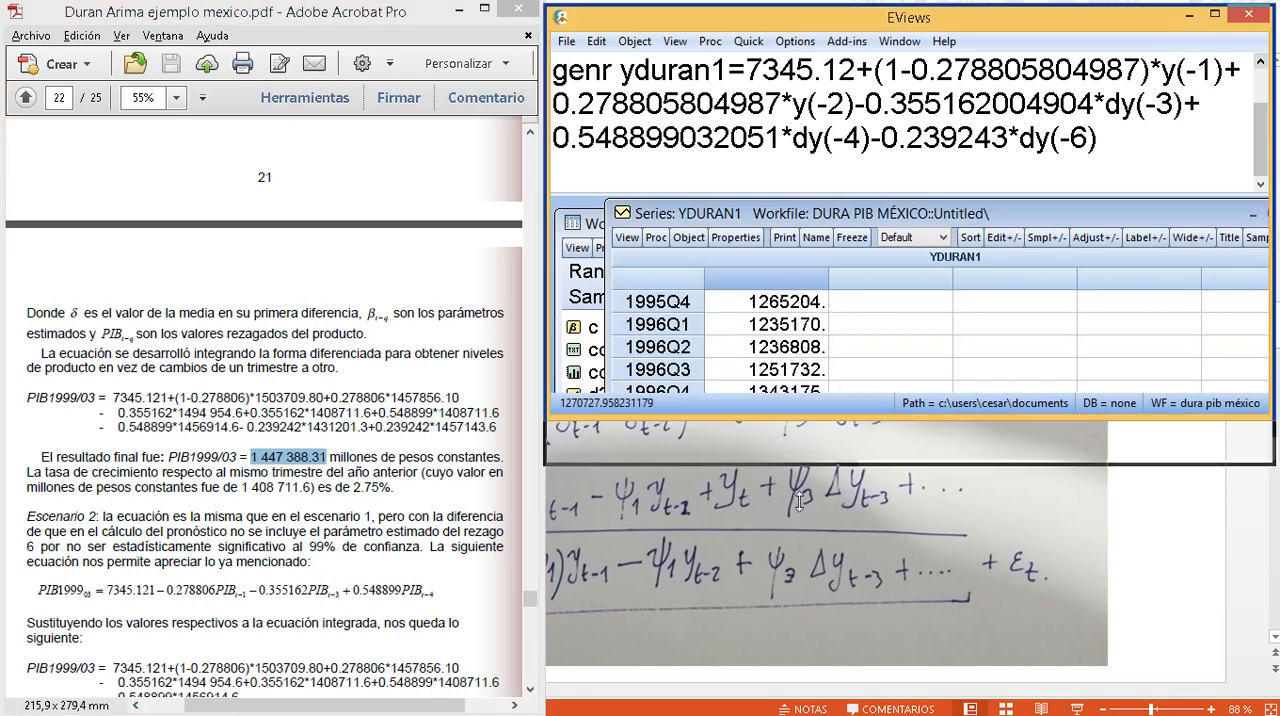
pyautogui.moveTo(800, 503); pyautogui.dragTo(797, 600)
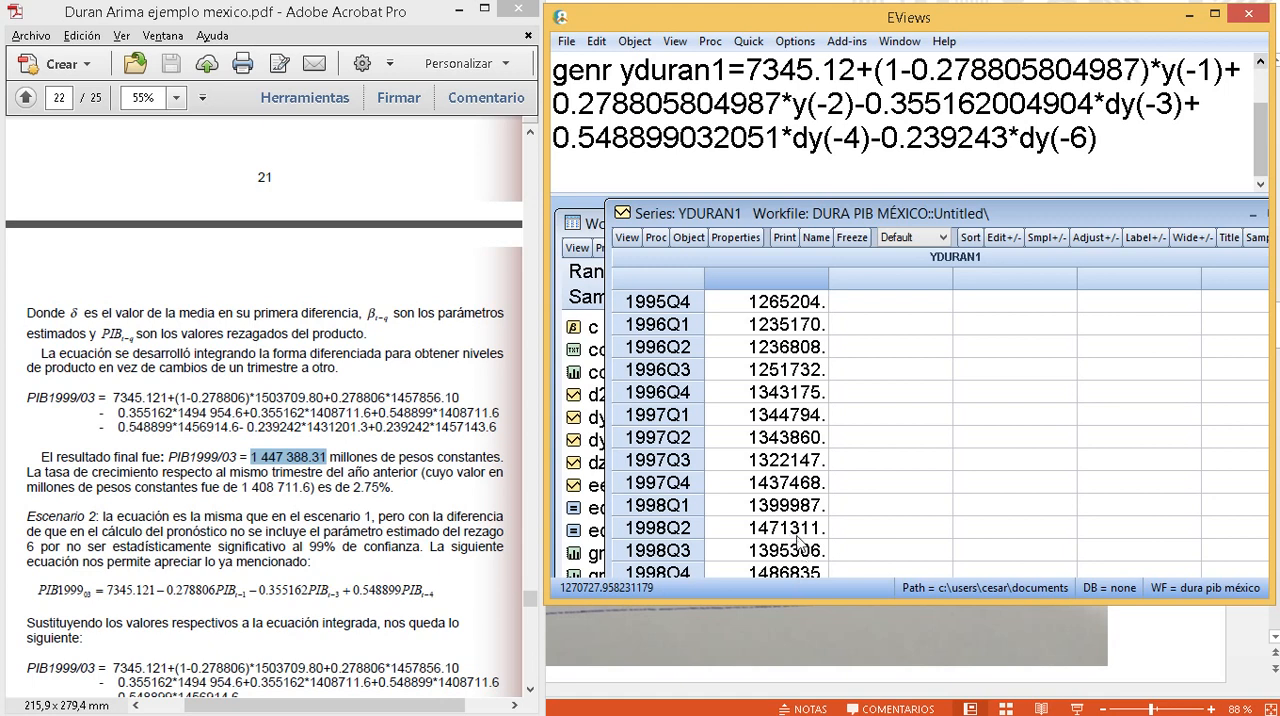
pyautogui.click(797, 536)
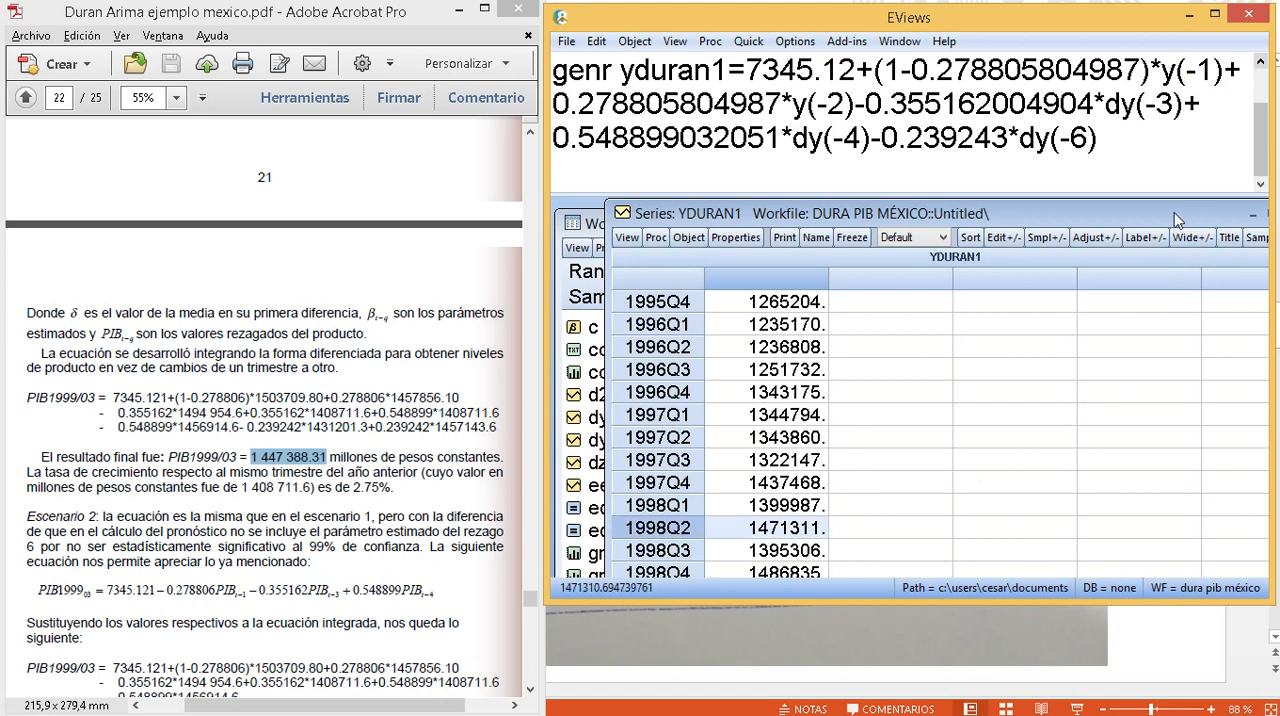
pyautogui.moveTo(1176, 220); pyautogui.dragTo(1127, 106)
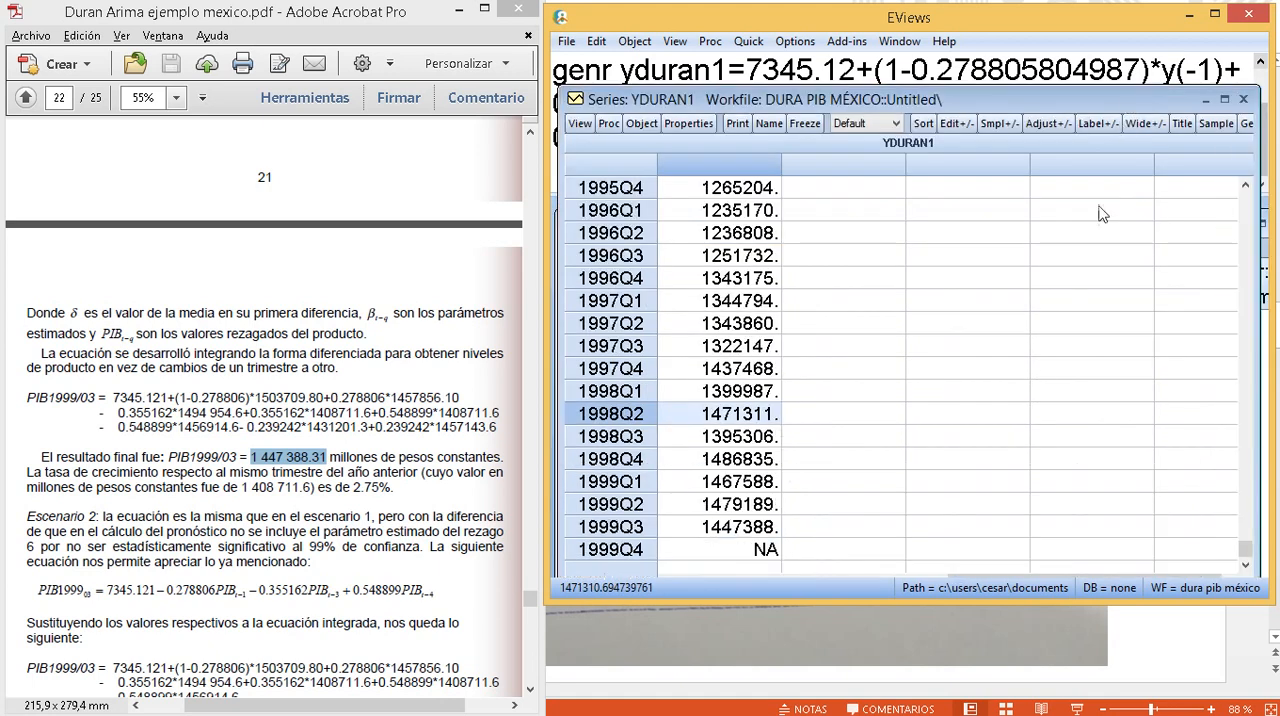
pyautogui.click(747, 530)
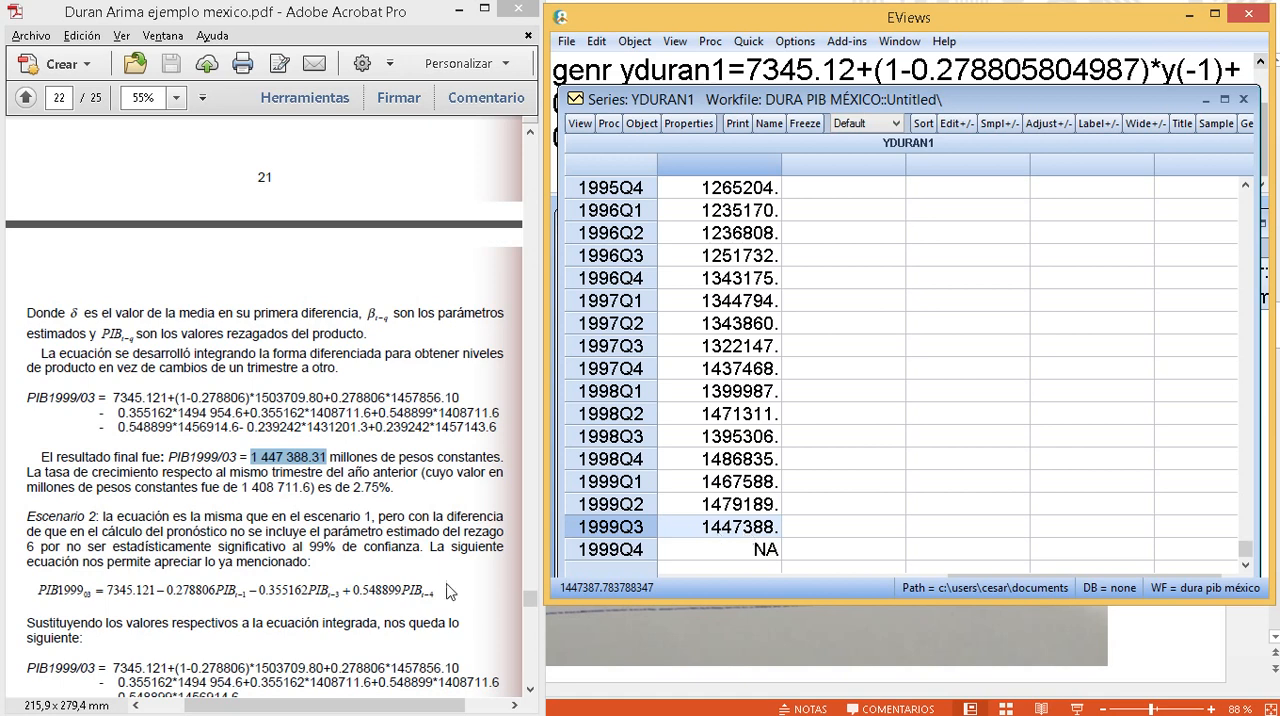
pyautogui.moveTo(243, 492); pyautogui.dragTo(398, 490)
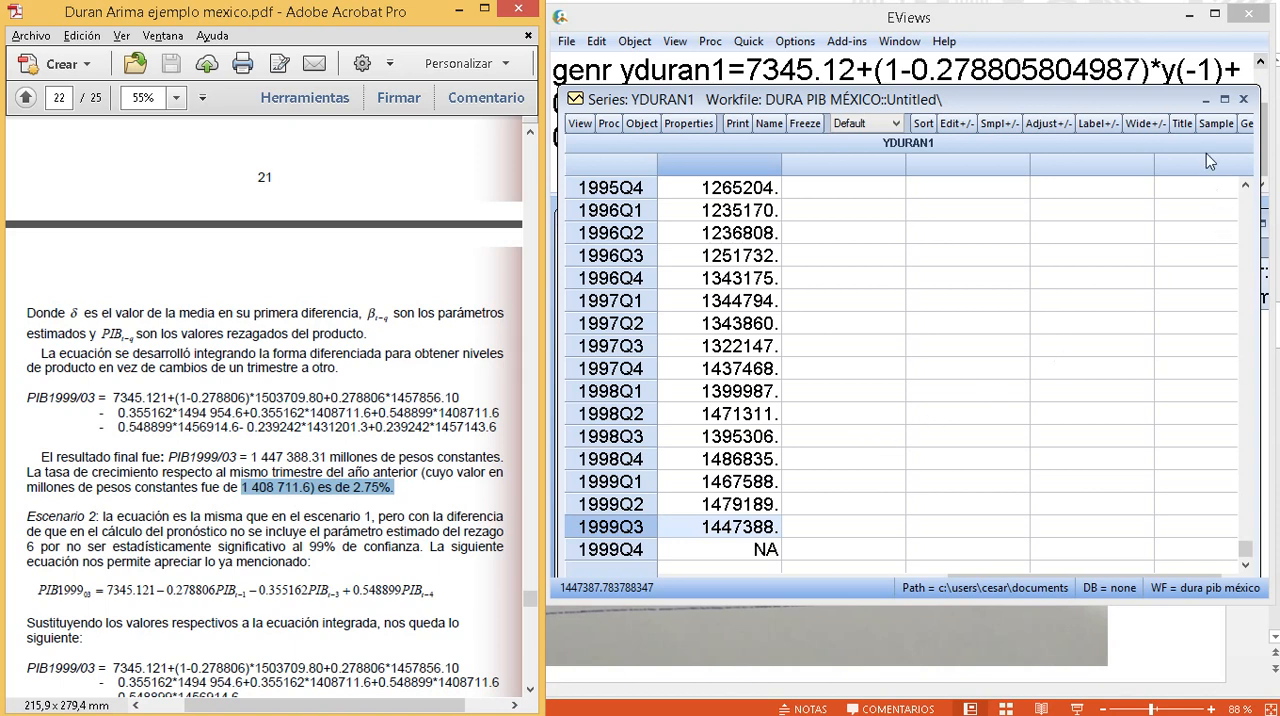
# - Re-run the command ls d(y) c ar(1) ar(3) ar(4) ar(6) and maximize the resulting equation output
pyautogui.click(1208, 101)
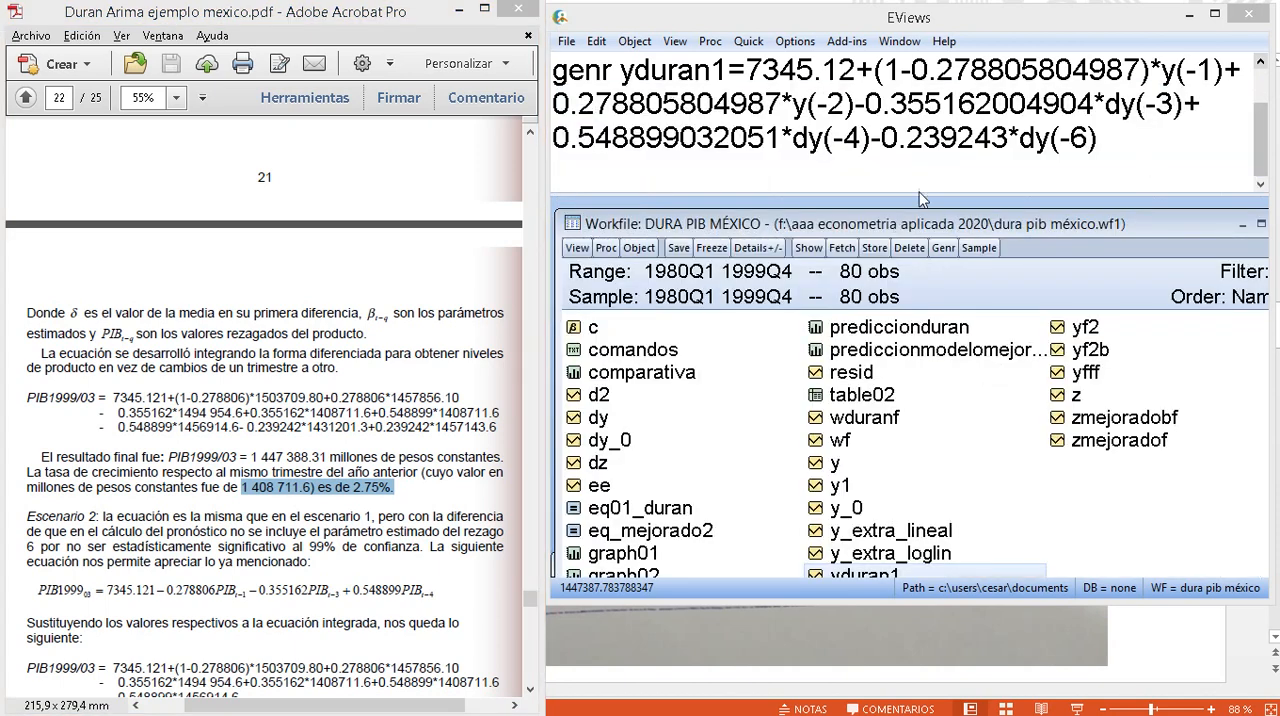
pyautogui.click(901, 182)
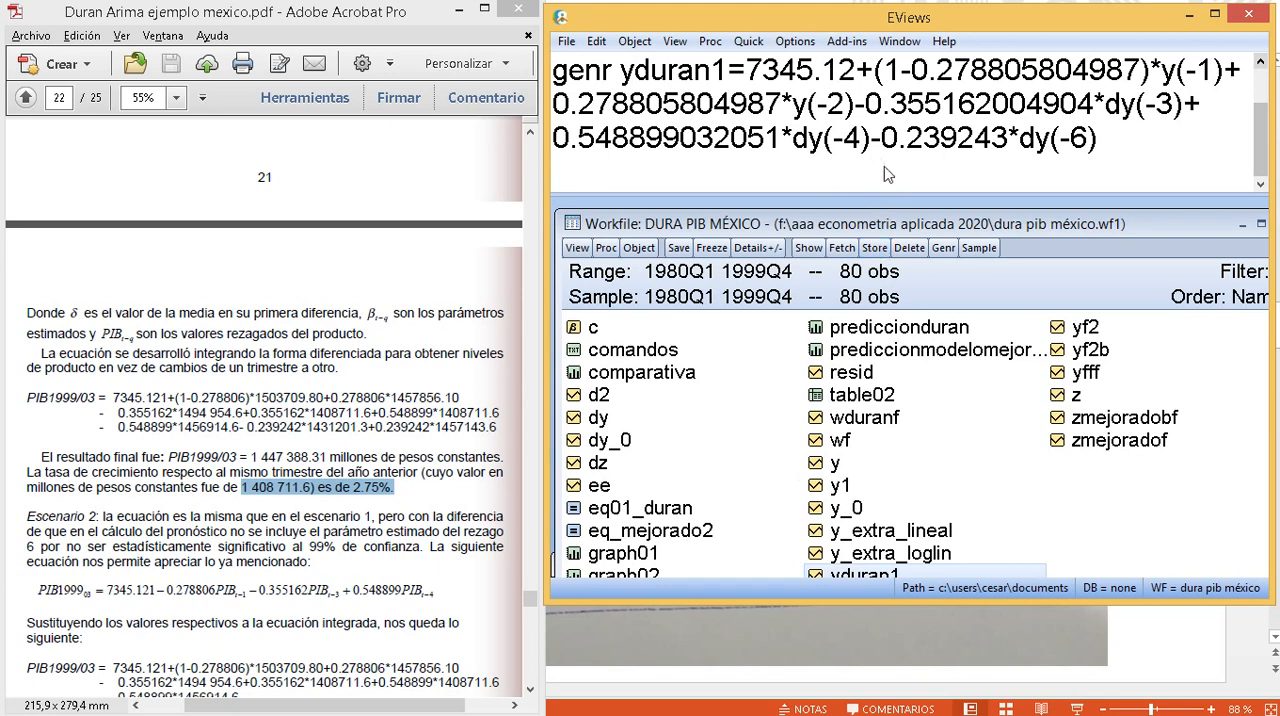
pyautogui.scroll(1, 888, 170)
pyautogui.click(950, 104)
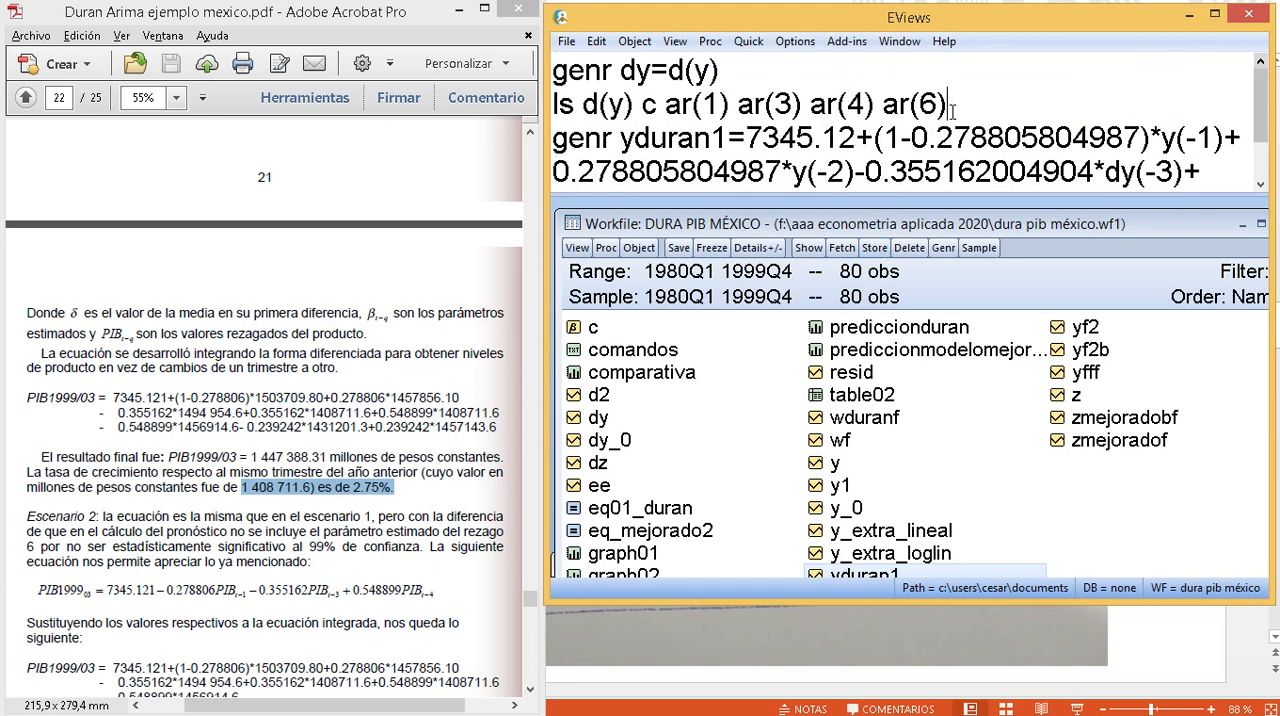
pyautogui.press('Return')
pyautogui.click(866, 347)
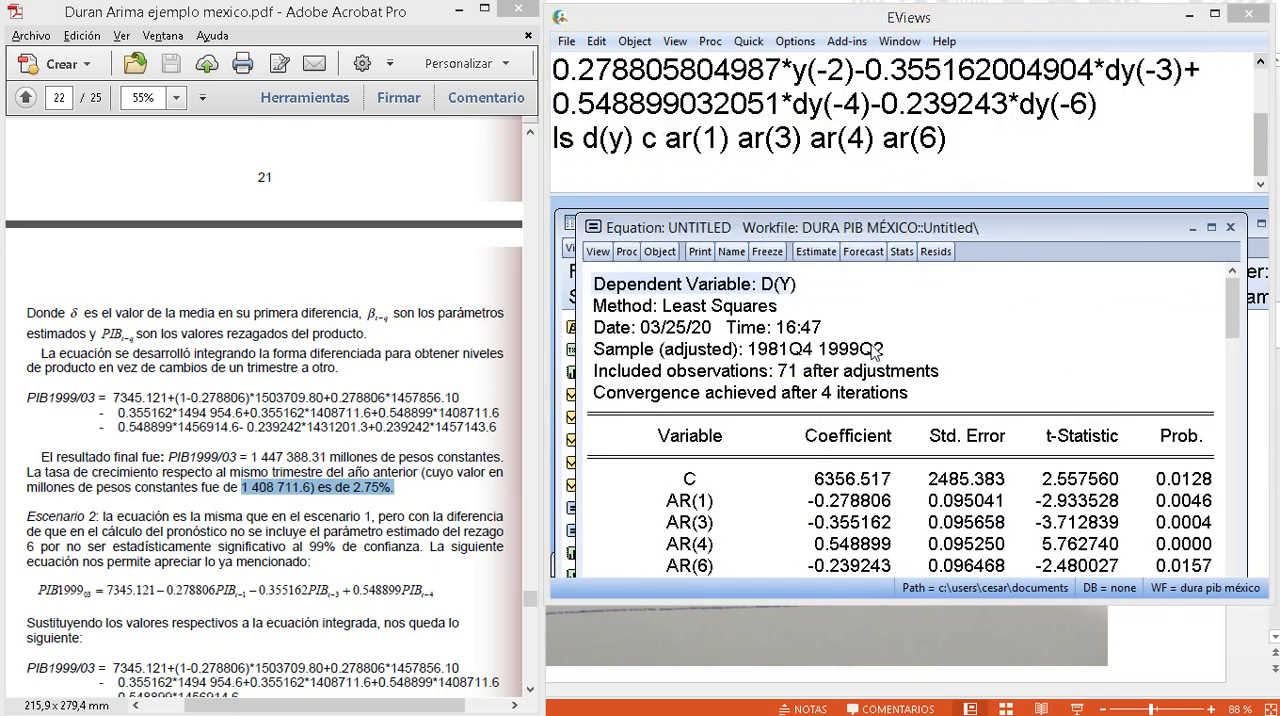
pyautogui.click(1215, 14)
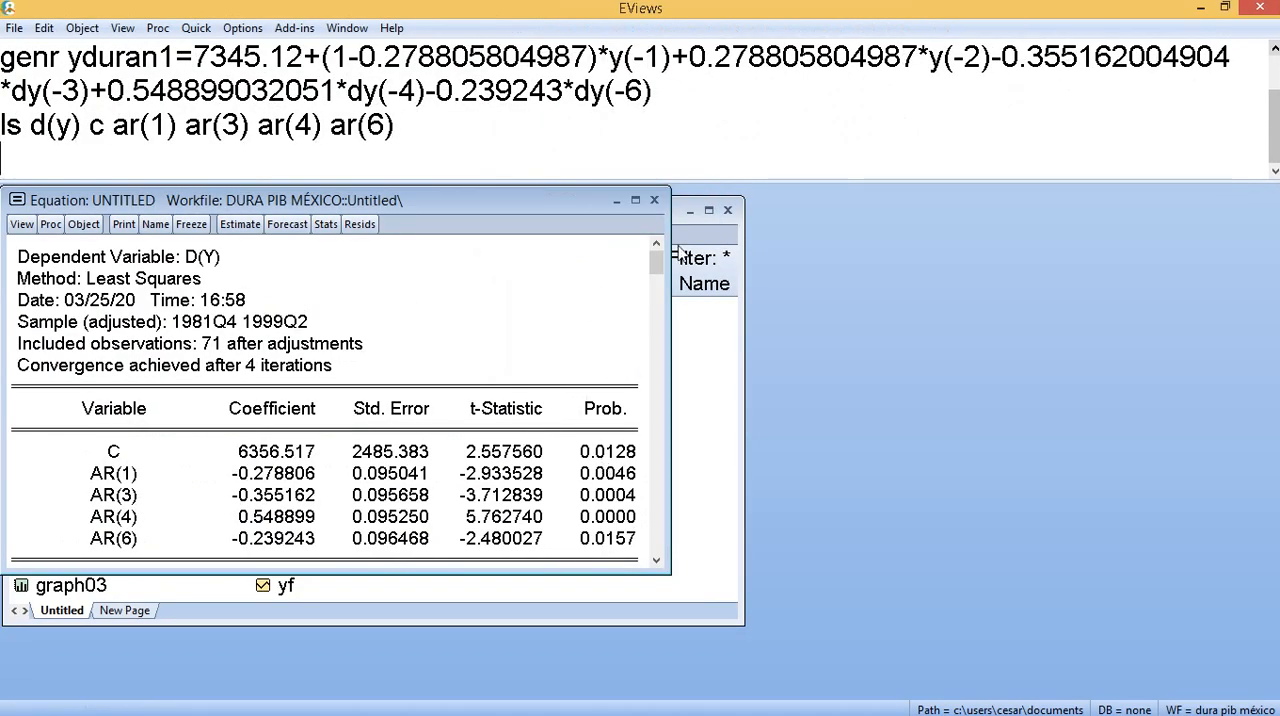
pyautogui.click(635, 201)
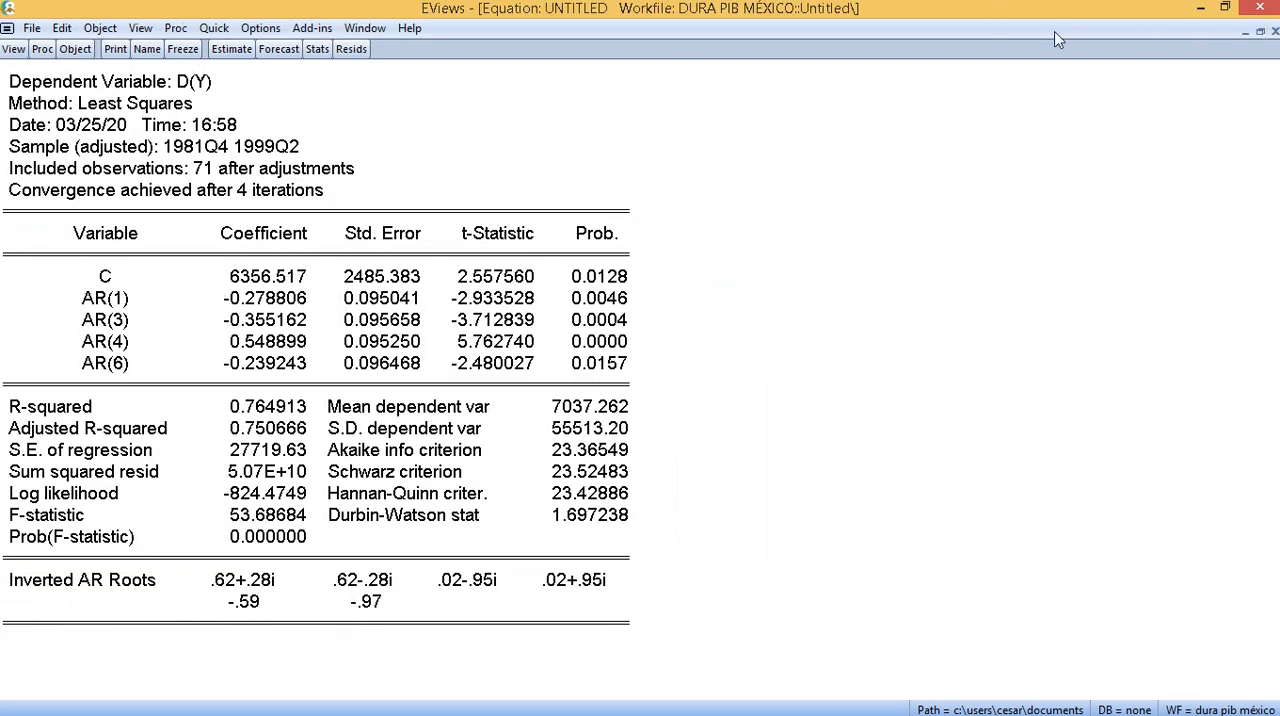
# - Inspect the deepest drop in the equation's residual graph, then restore the window and move it clear of the workfile object list
pyautogui.click(352, 50)
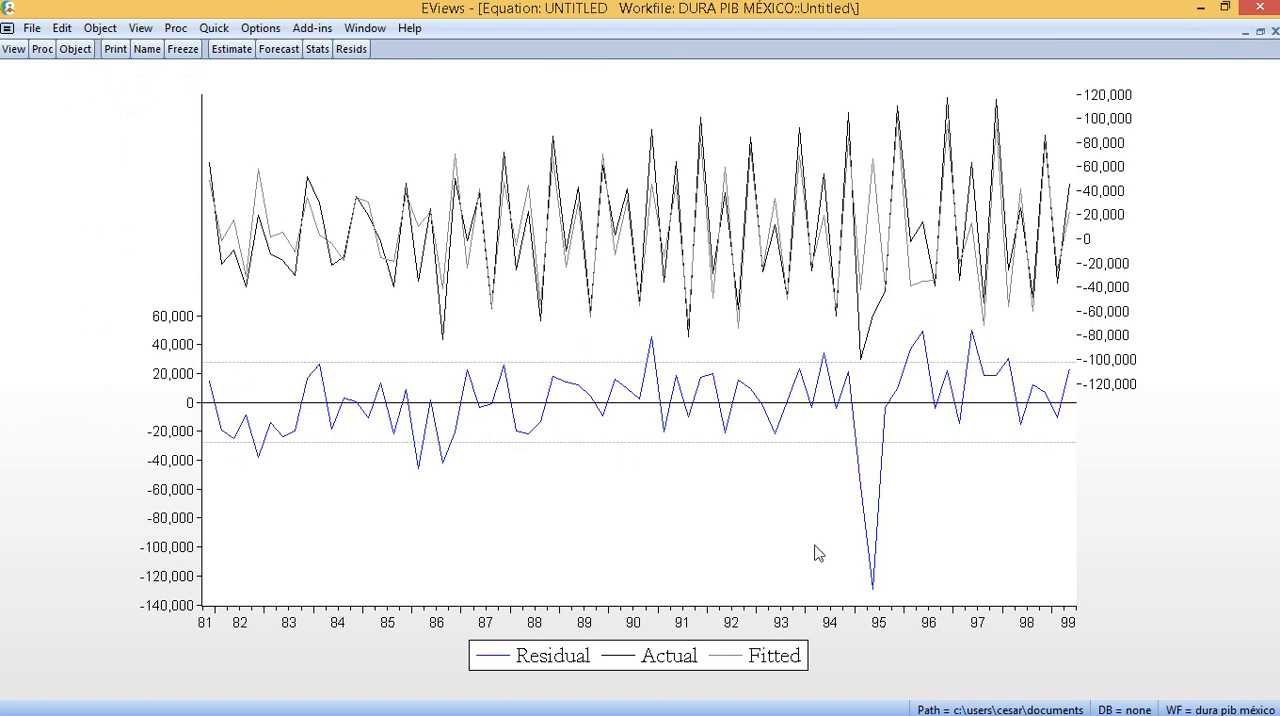
pyautogui.moveTo(872, 592)
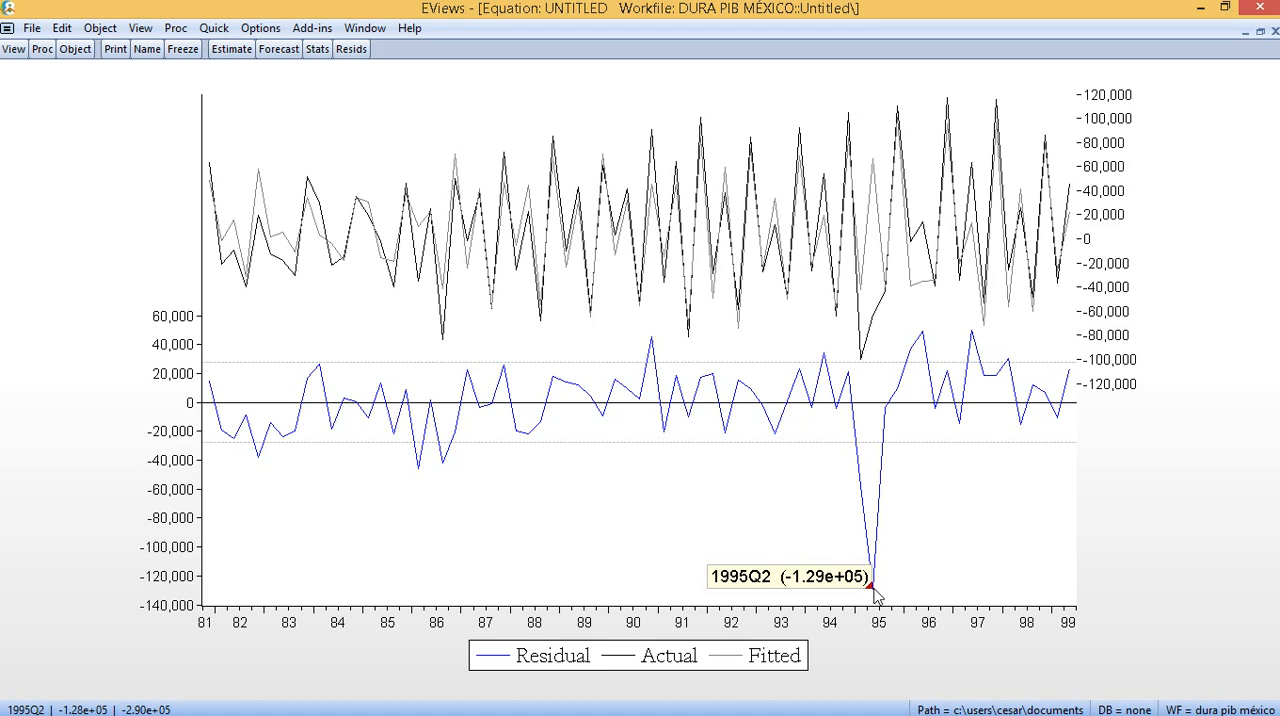
pyautogui.click(1260, 31)
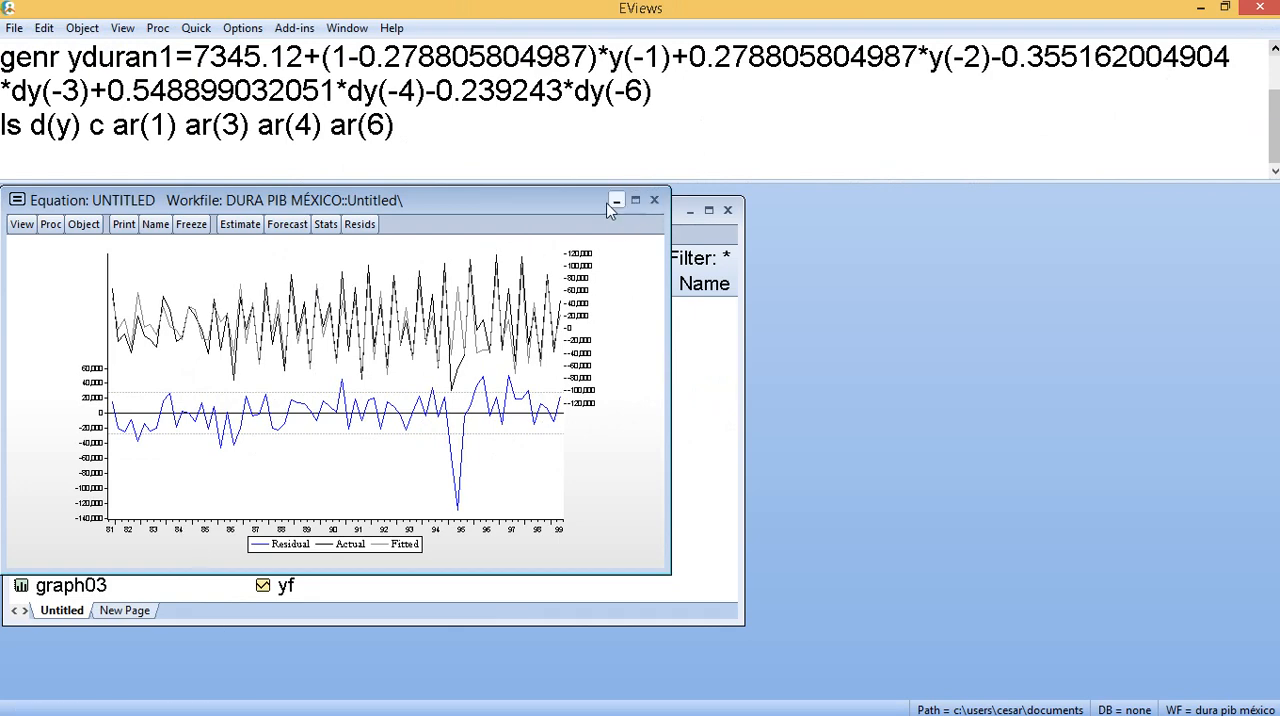
pyautogui.moveTo(607, 200); pyautogui.dragTo(1009, 293)
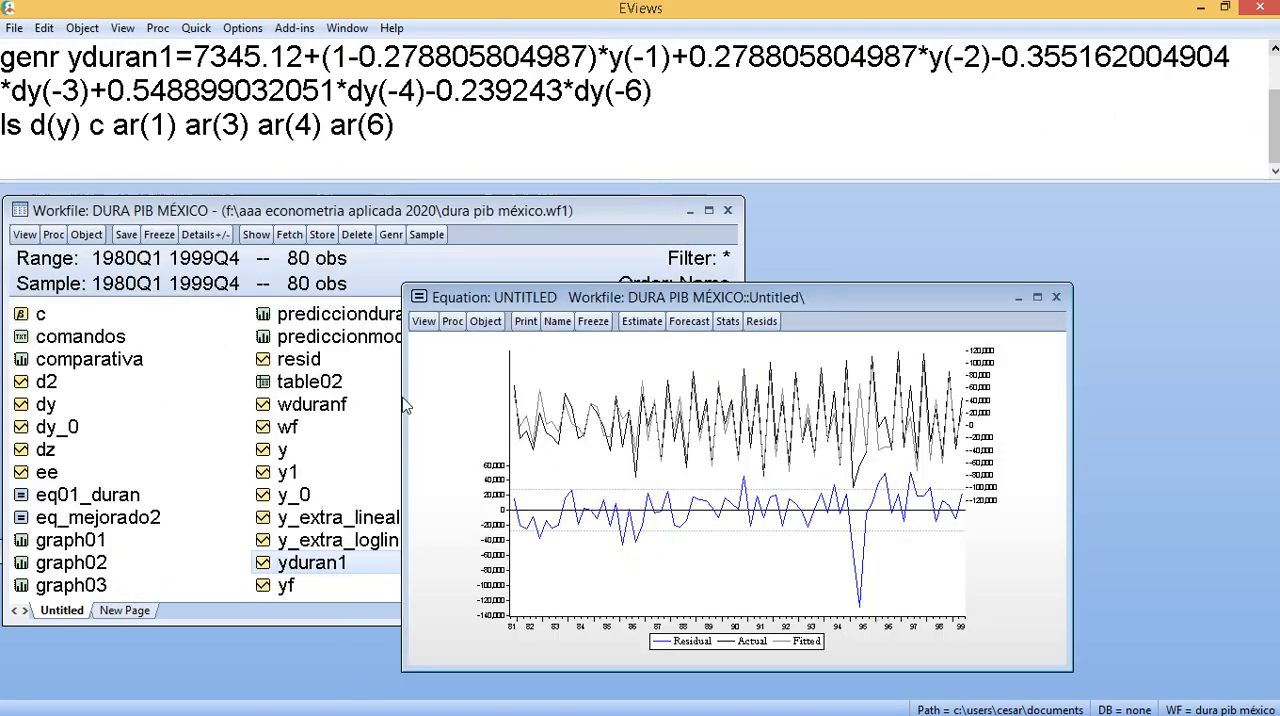
# - Check the comandos text object, close it, and generate a dummy series with genr dum=0
pyautogui.doubleClick(68, 343)
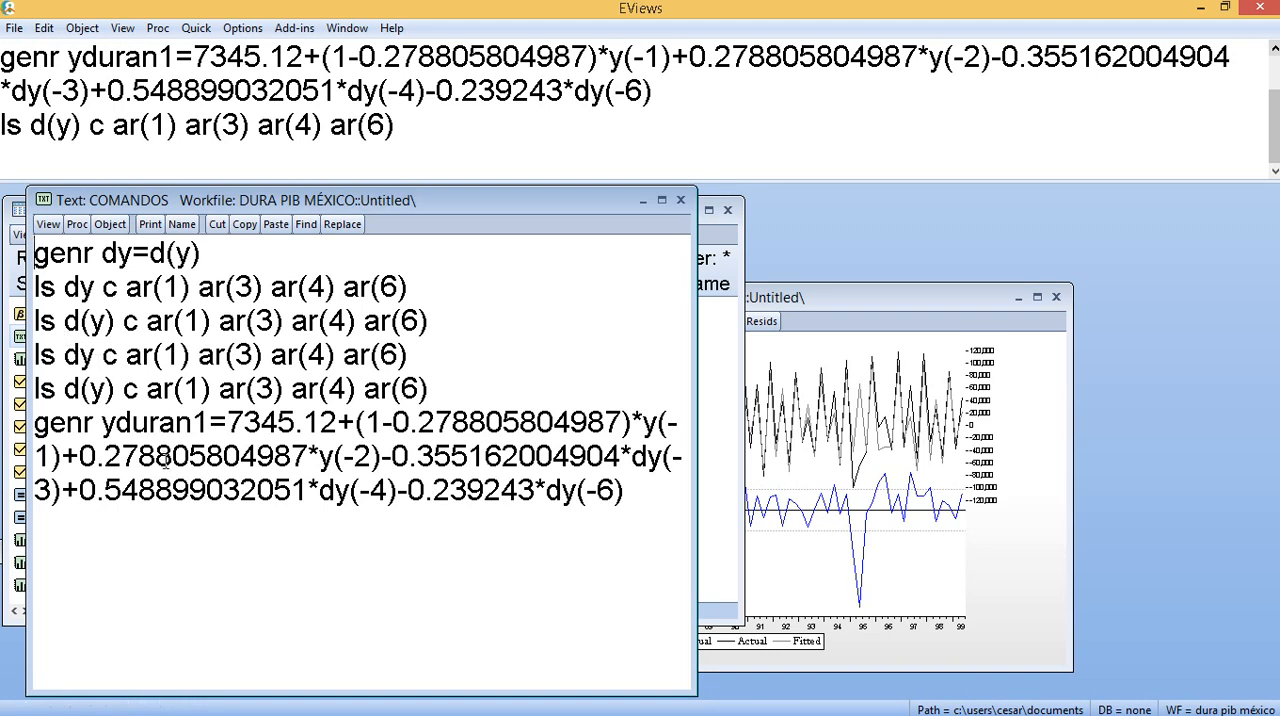
pyautogui.click(680, 200)
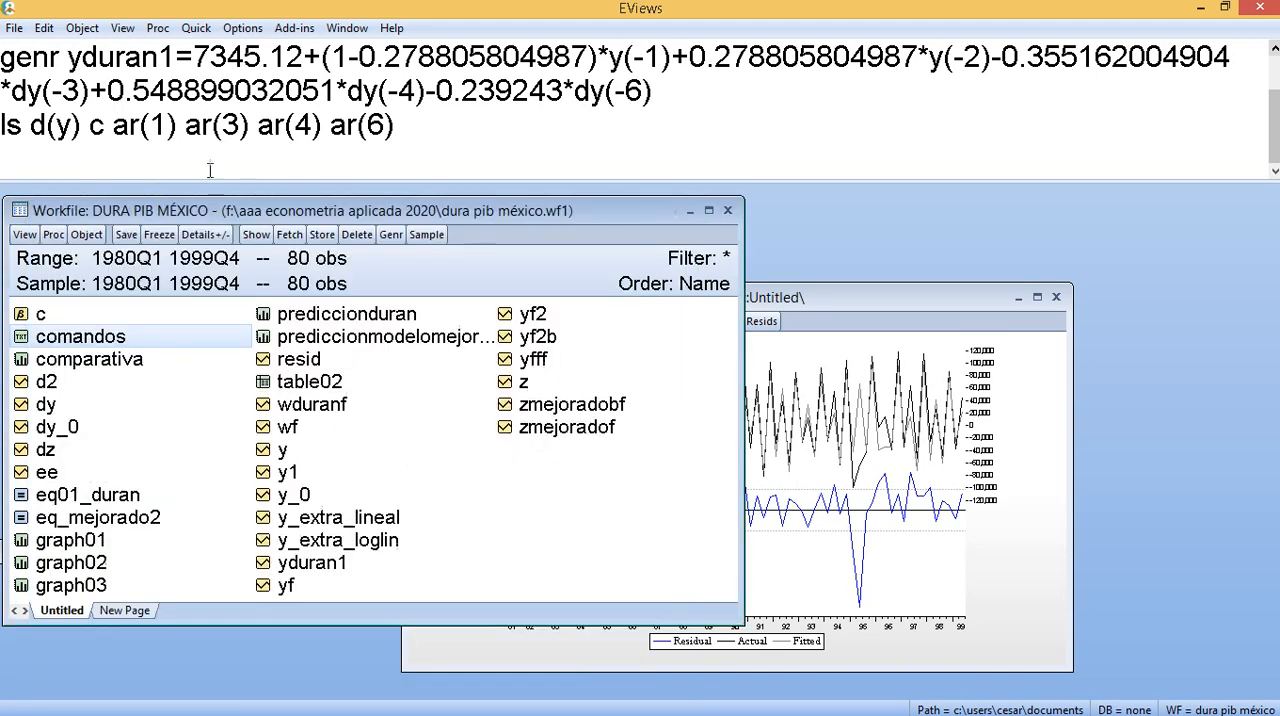
pyautogui.click(210, 170)
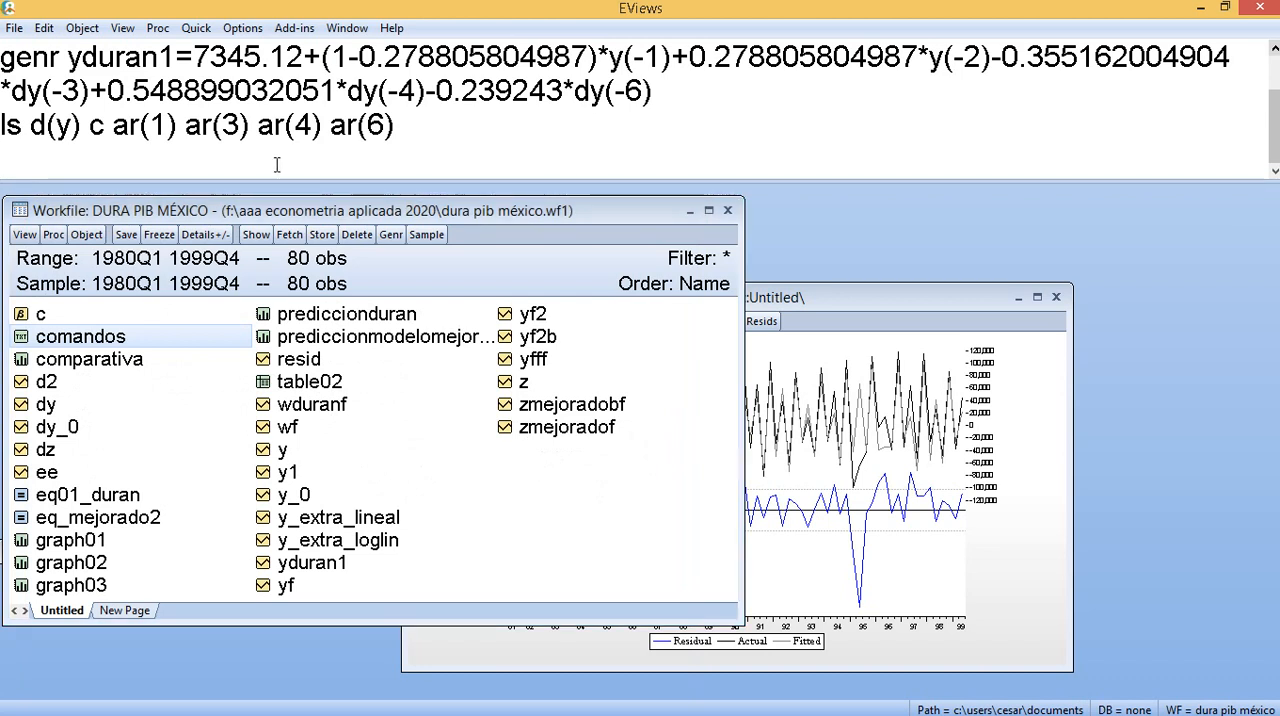
pyautogui.write('genr ')
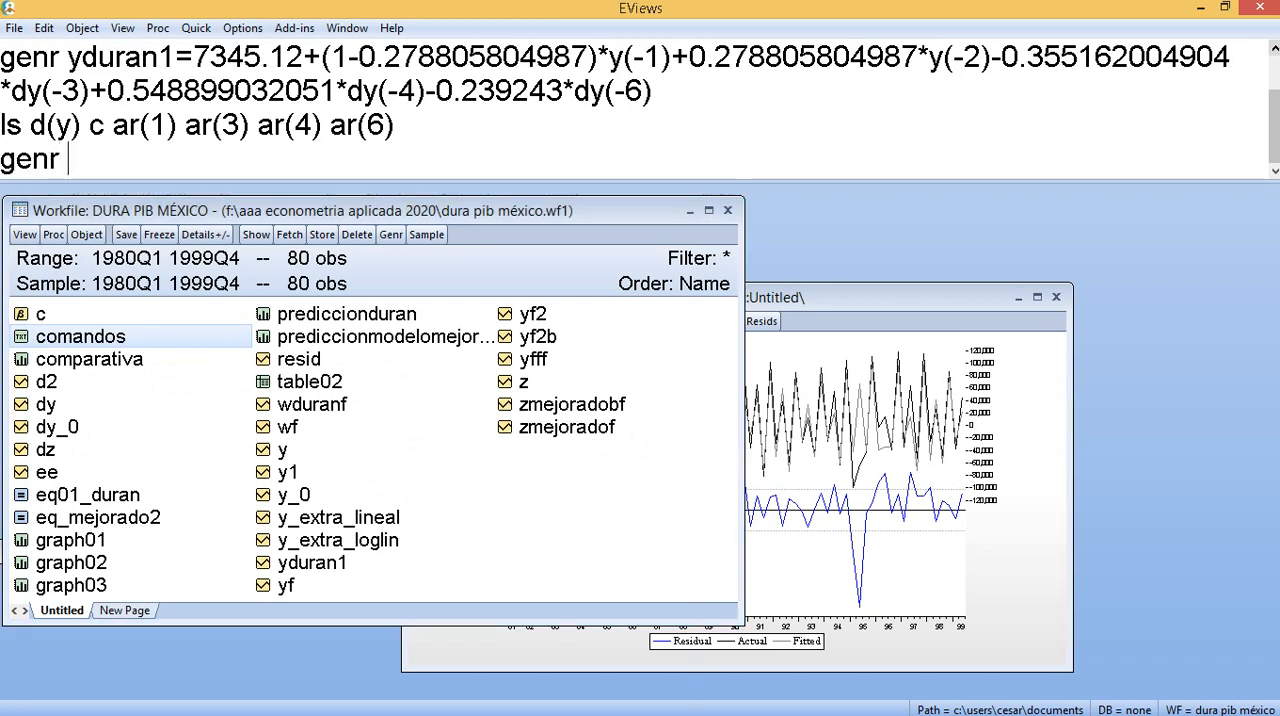
pyautogui.write('dum')
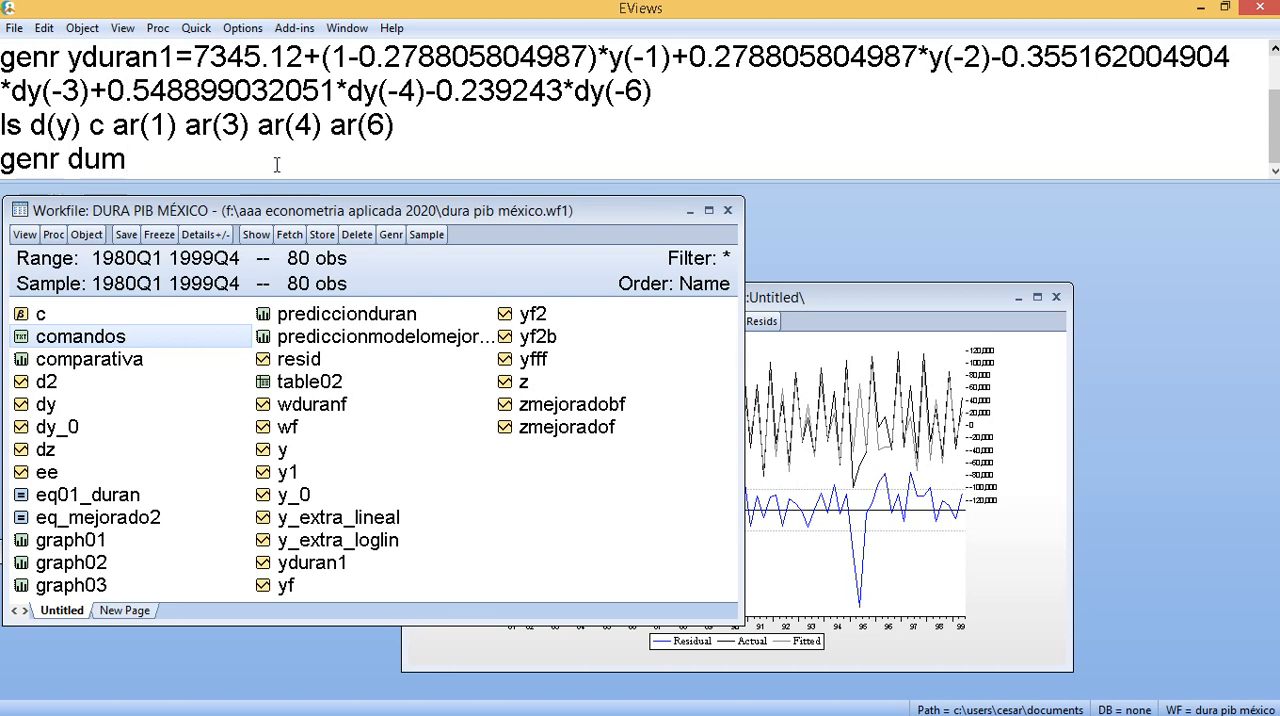
pyautogui.write('=0')
pyautogui.press('Return')
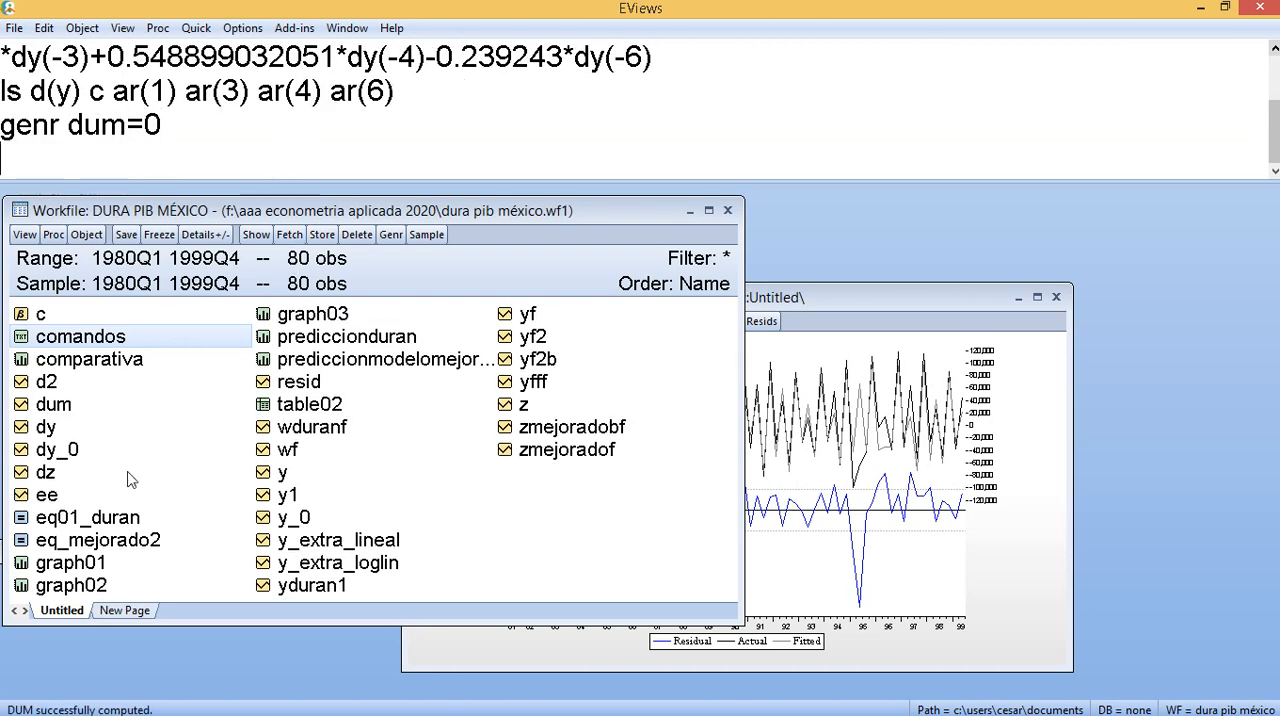
# - Open the dum series, set its 1995Q2 observation to 1, and close the series window
pyautogui.doubleClick(55, 410)
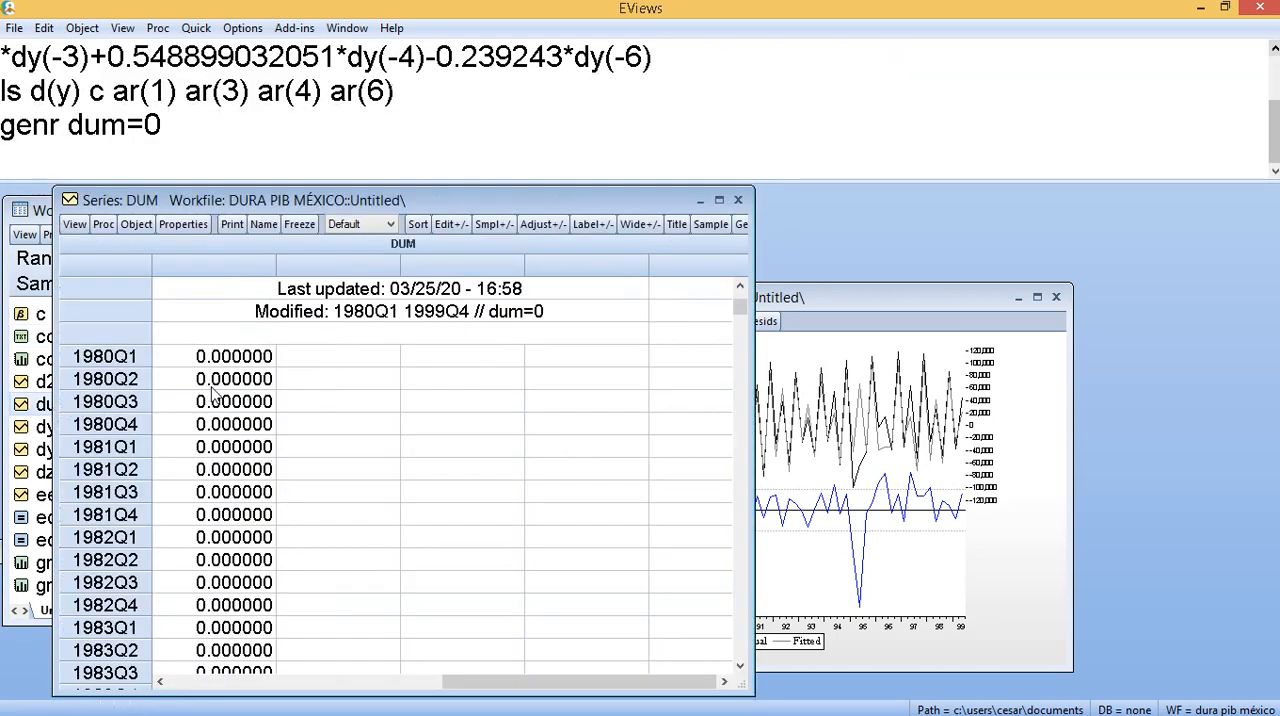
pyautogui.scroll(-20, 258, 425)
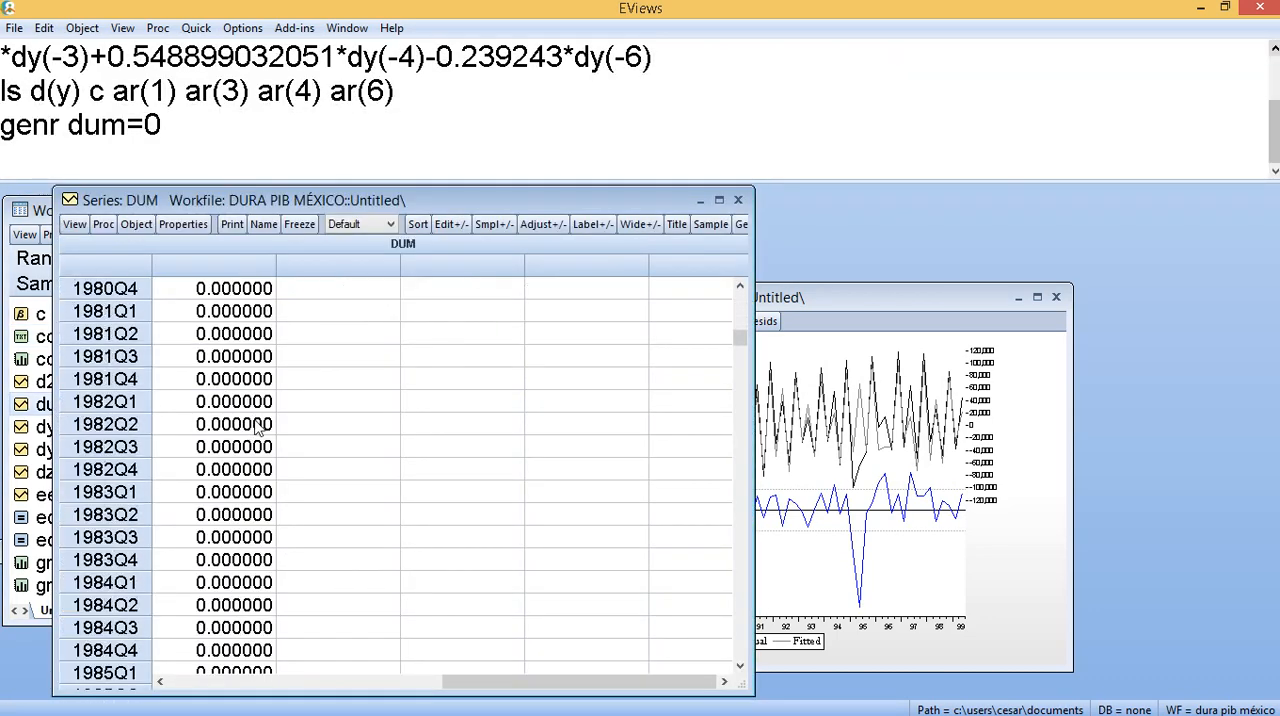
pyautogui.scroll(3, 265, 466)
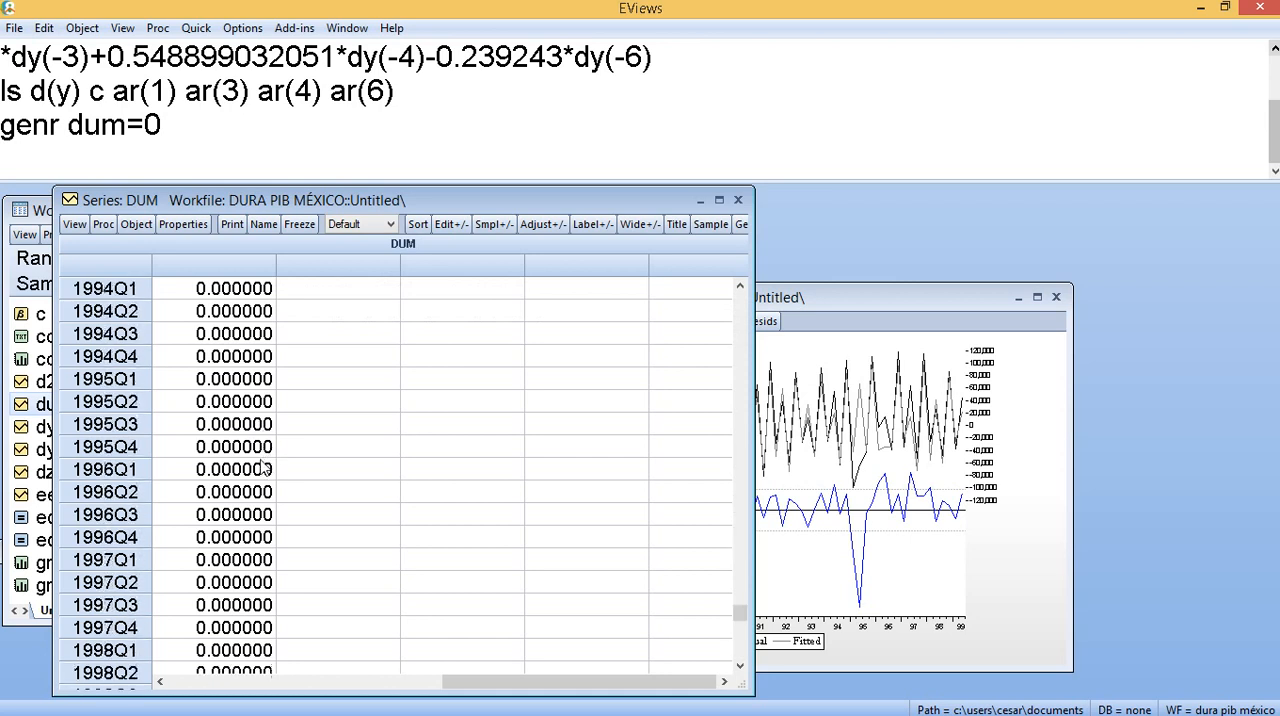
pyautogui.click(232, 474)
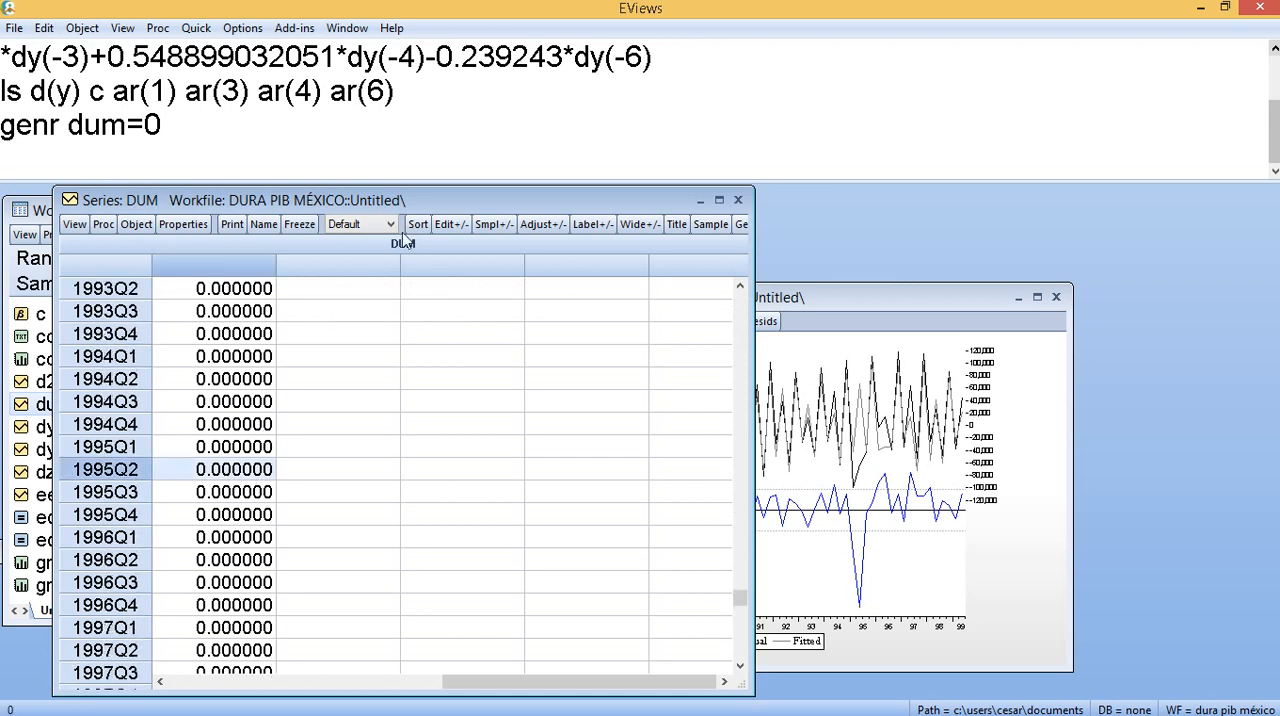
pyautogui.click(445, 224)
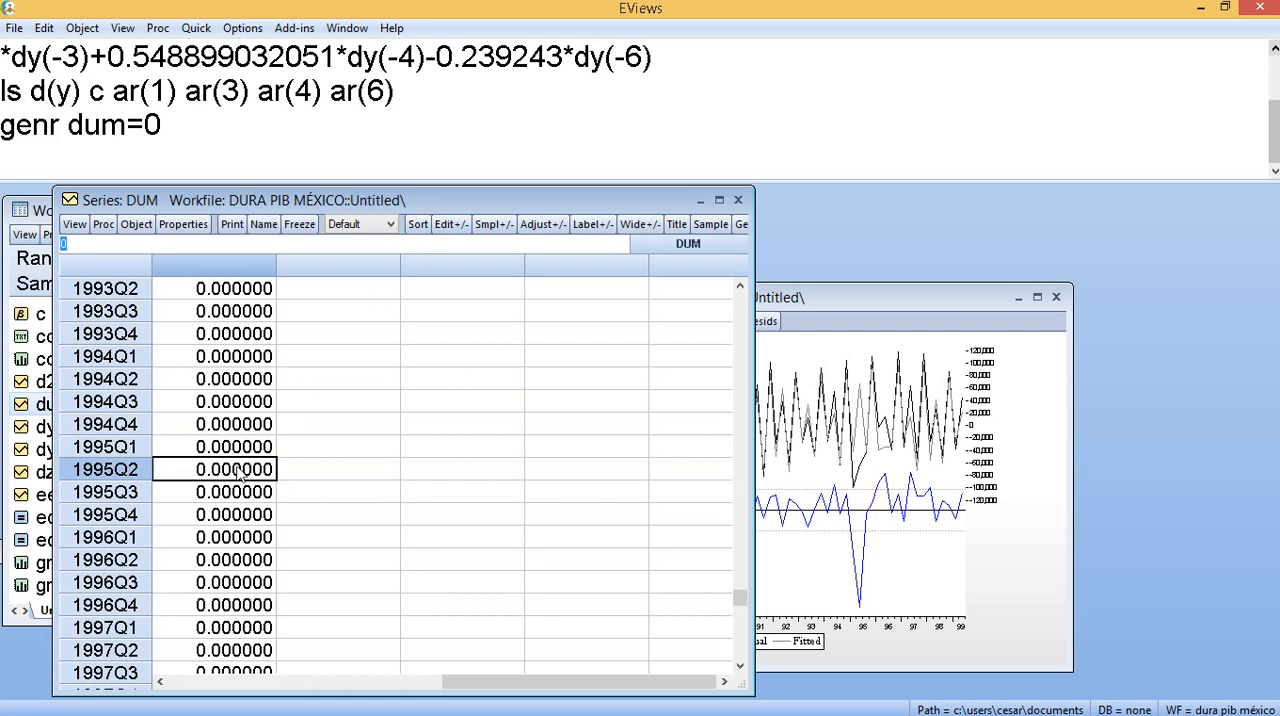
pyautogui.write('1')
pyautogui.press('Return')
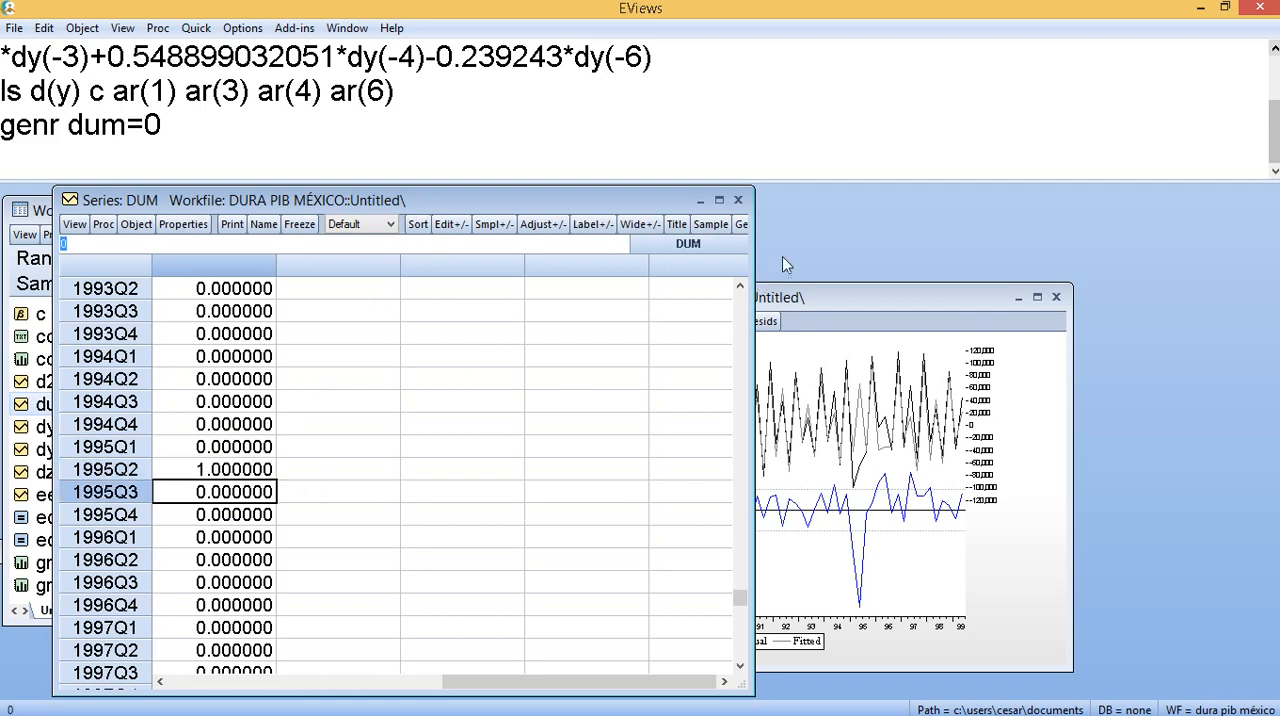
pyautogui.click(738, 200)
# - Re-estimate the d(y) equation with its existing specification and enlarge its window to read the coefficients and fit statistics
pyautogui.click(797, 405)
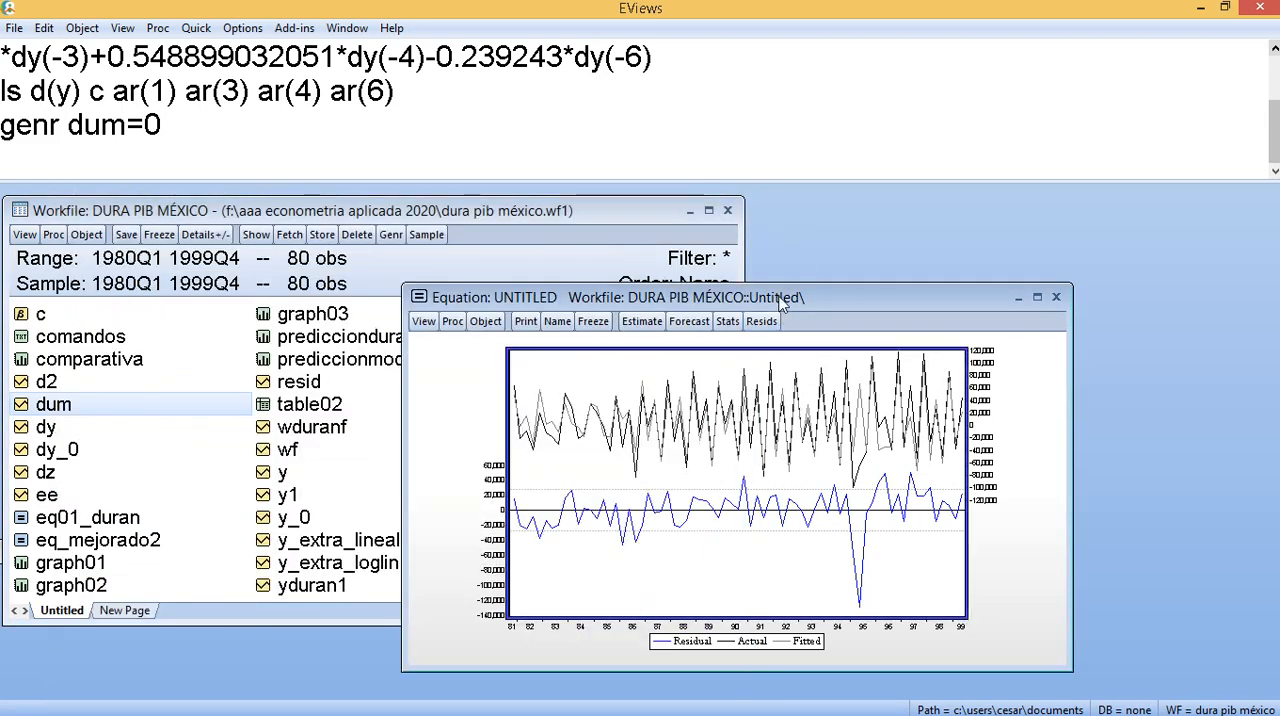
pyautogui.moveTo(782, 297); pyautogui.dragTo(804, 205)
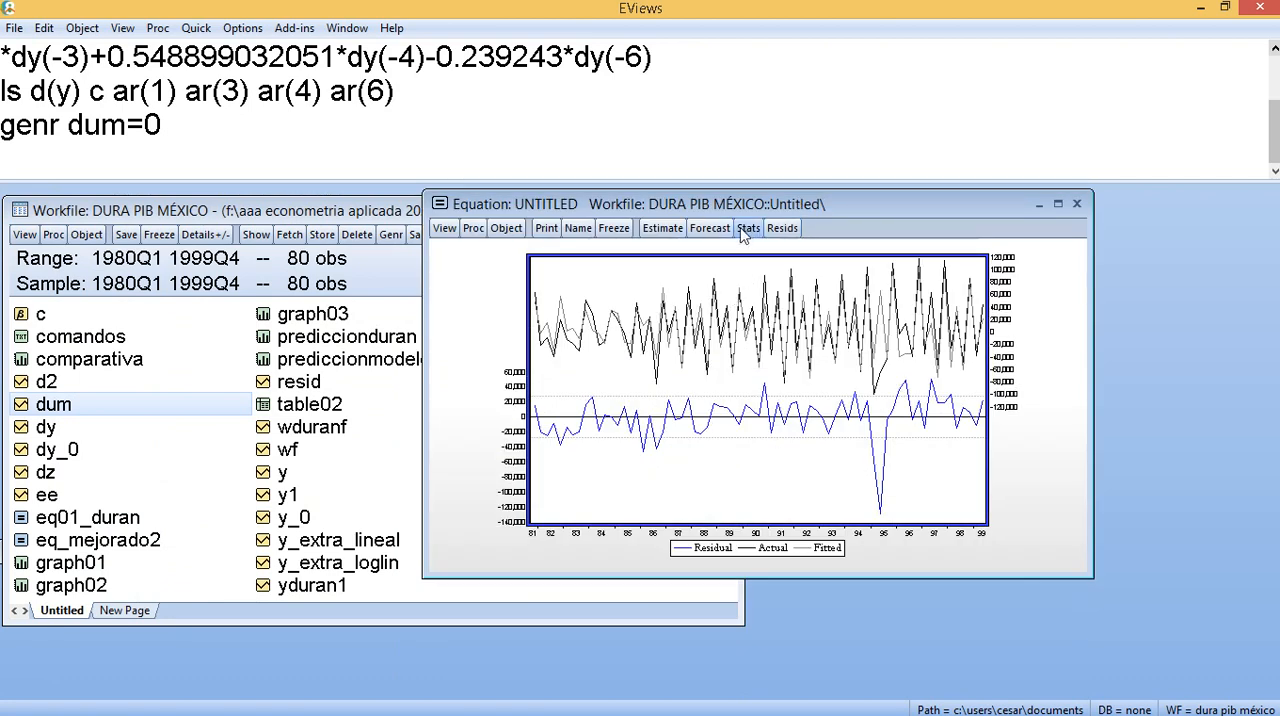
pyautogui.click(662, 228)
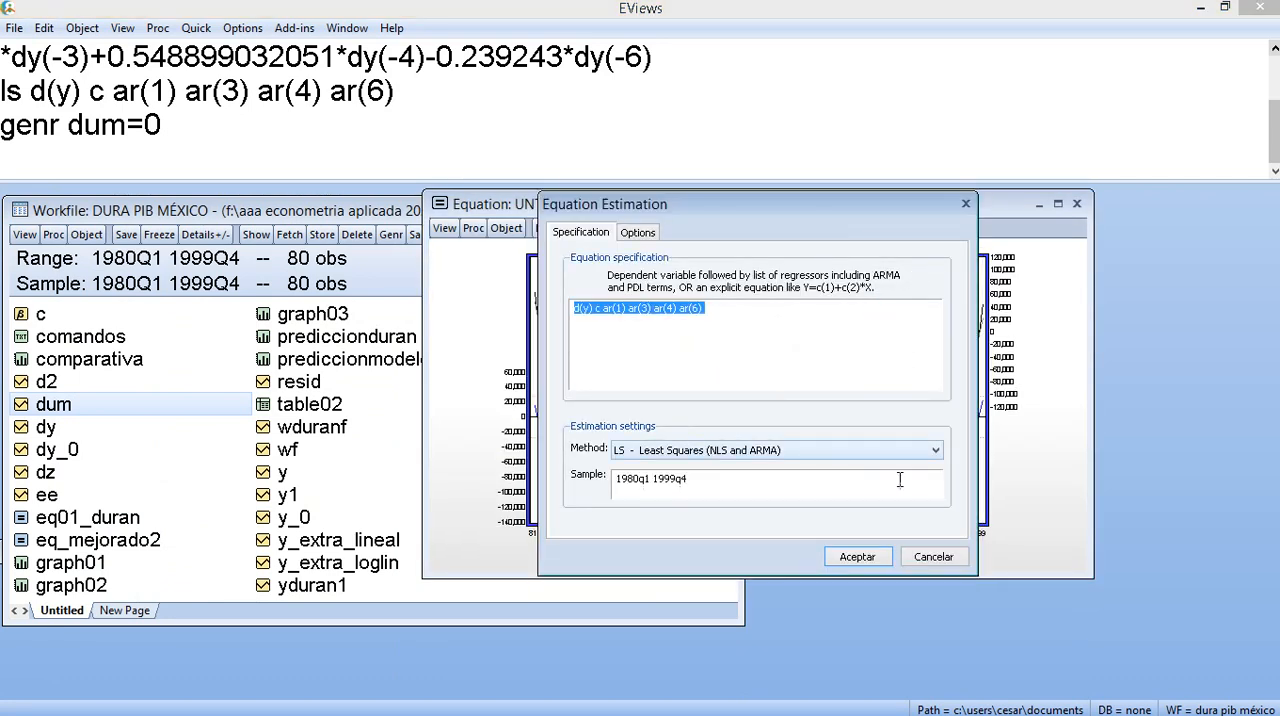
pyautogui.click(857, 556)
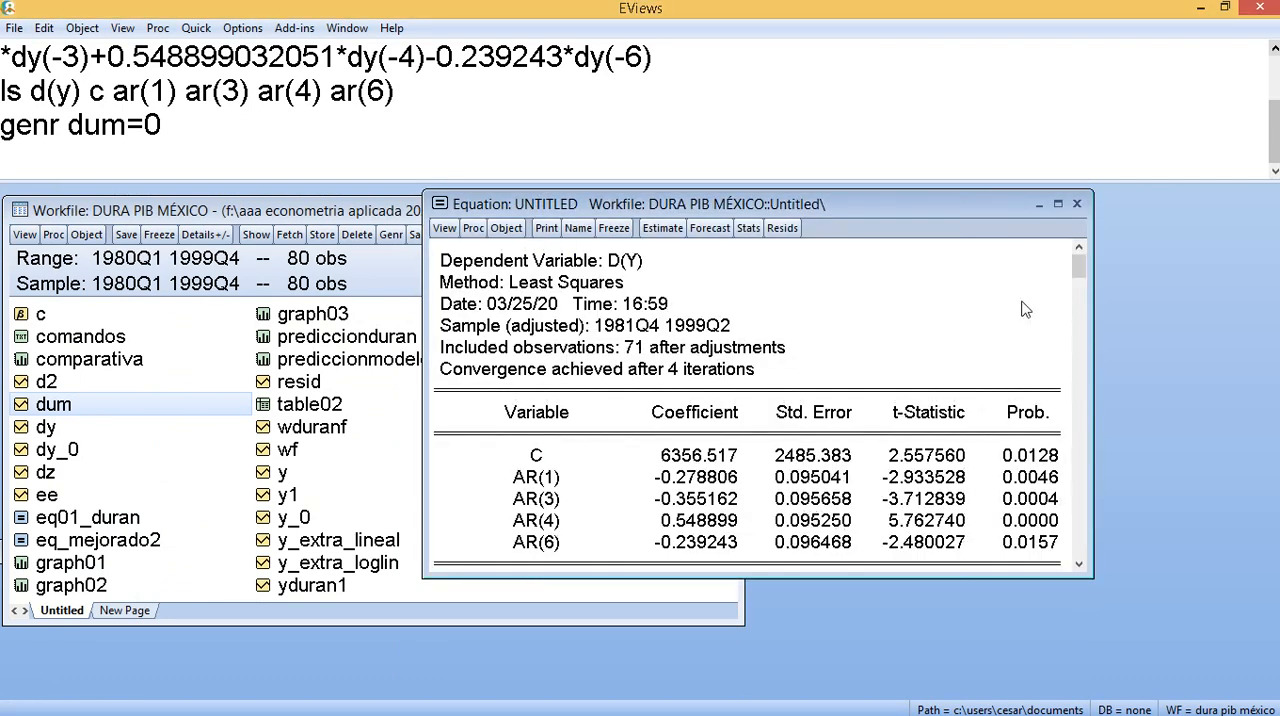
pyautogui.moveTo(959, 575); pyautogui.dragTo(959, 697)
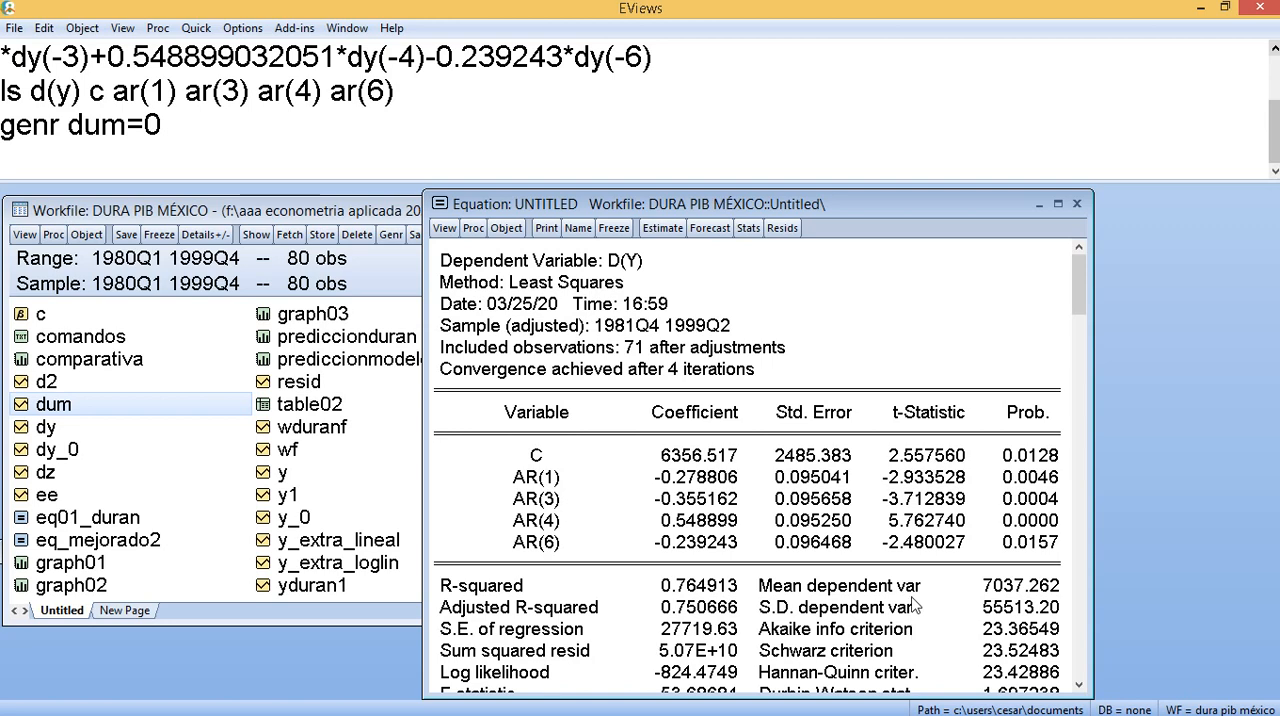
# - Add dum to the ls d(y) c ar(1) ar(3) ar(4) ar(6) command, run it, and check the new equation's R-squared
pyautogui.click(424, 101)
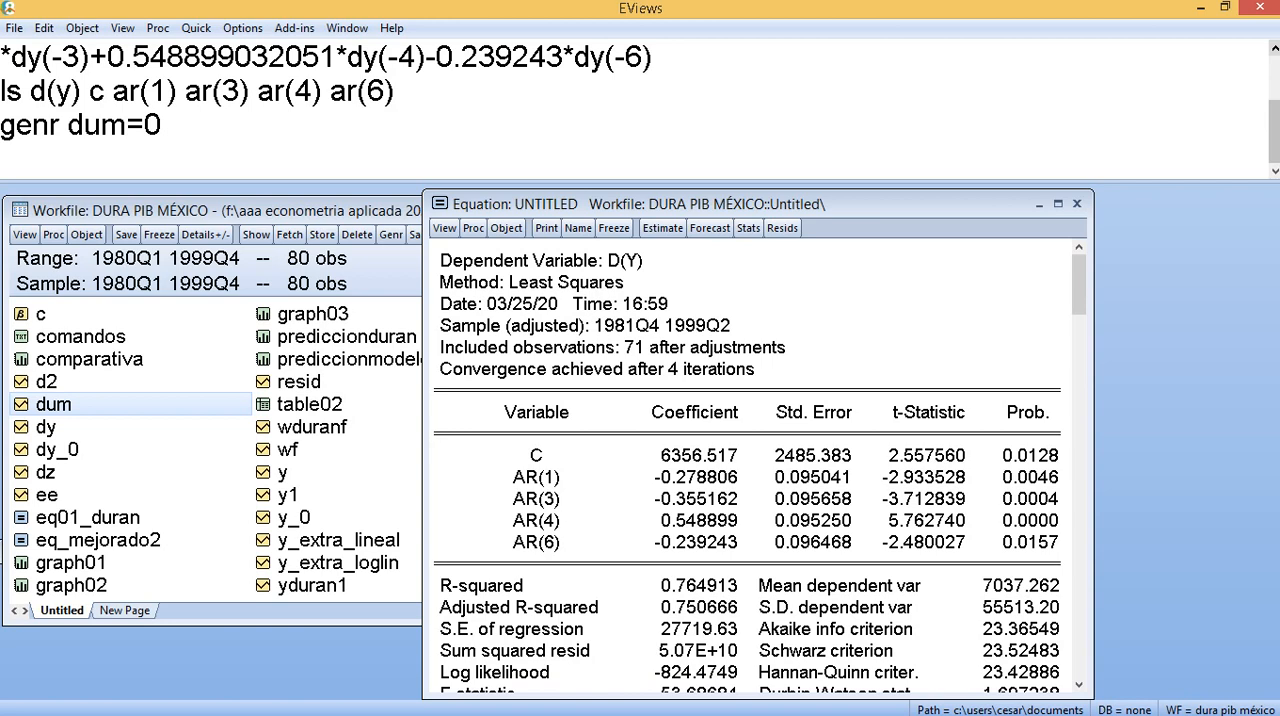
pyautogui.write('dum')
pyautogui.press('Return')
pyautogui.press('Return')
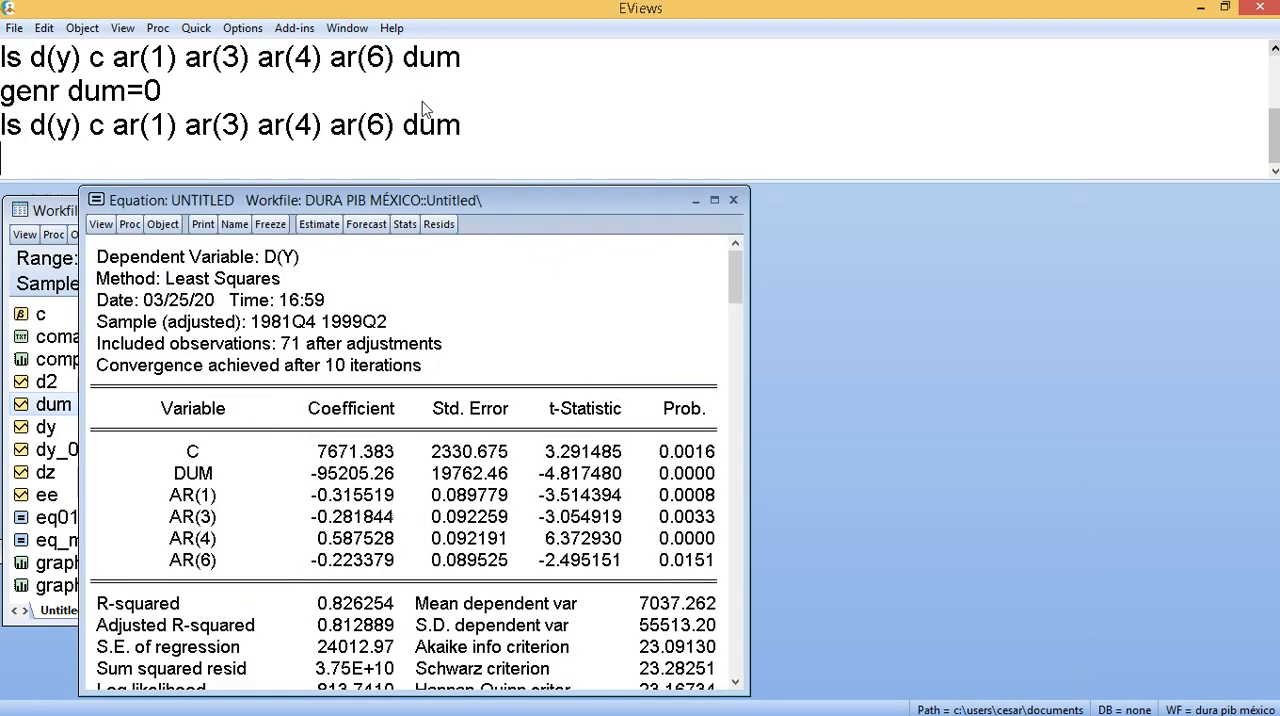
pyautogui.moveTo(496, 207); pyautogui.dragTo(771, 173)
pyautogui.click(645, 575)
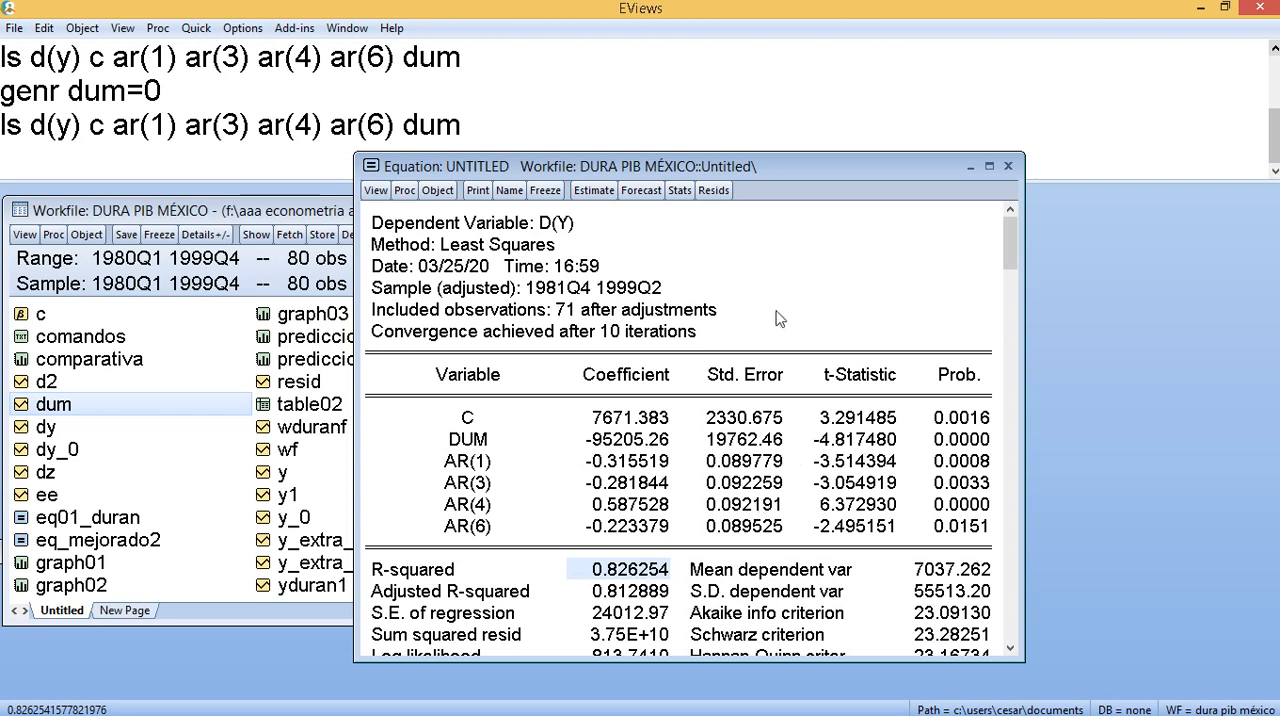
# - View the dummy equation's residual graph, then run the residual histogram normality test and maximize its output
pyautogui.click(712, 191)
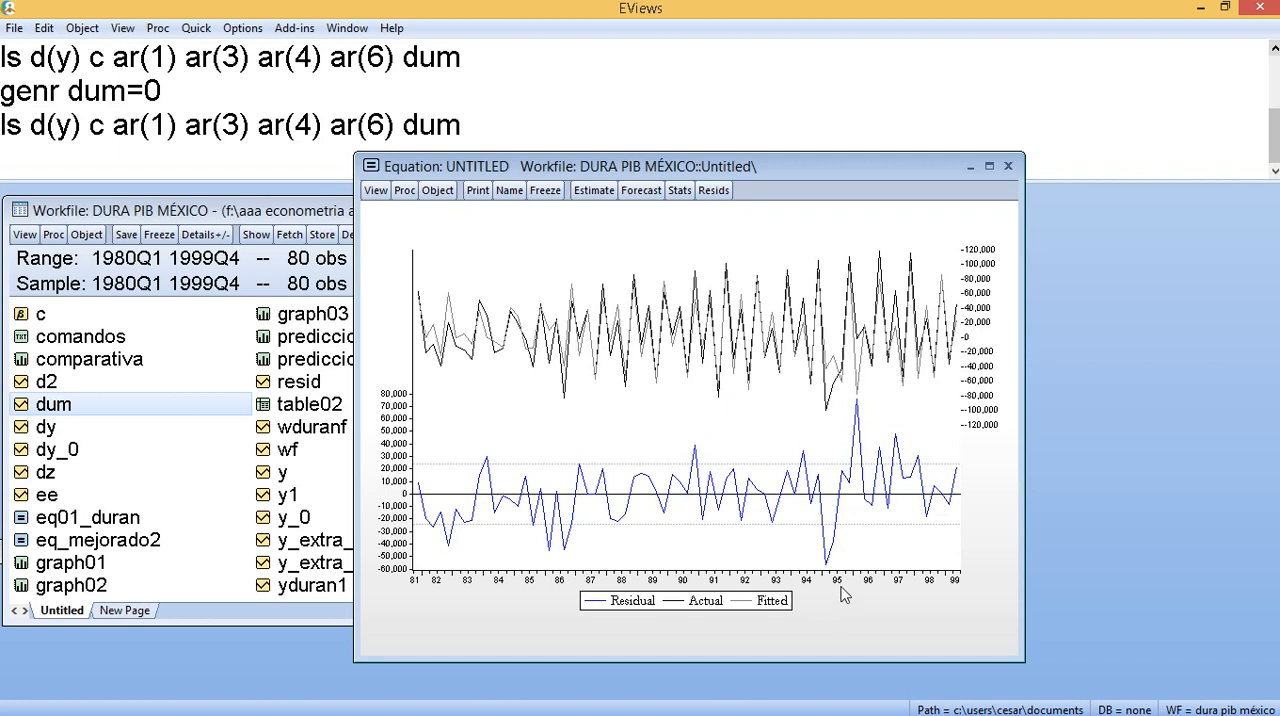
pyautogui.click(375, 190)
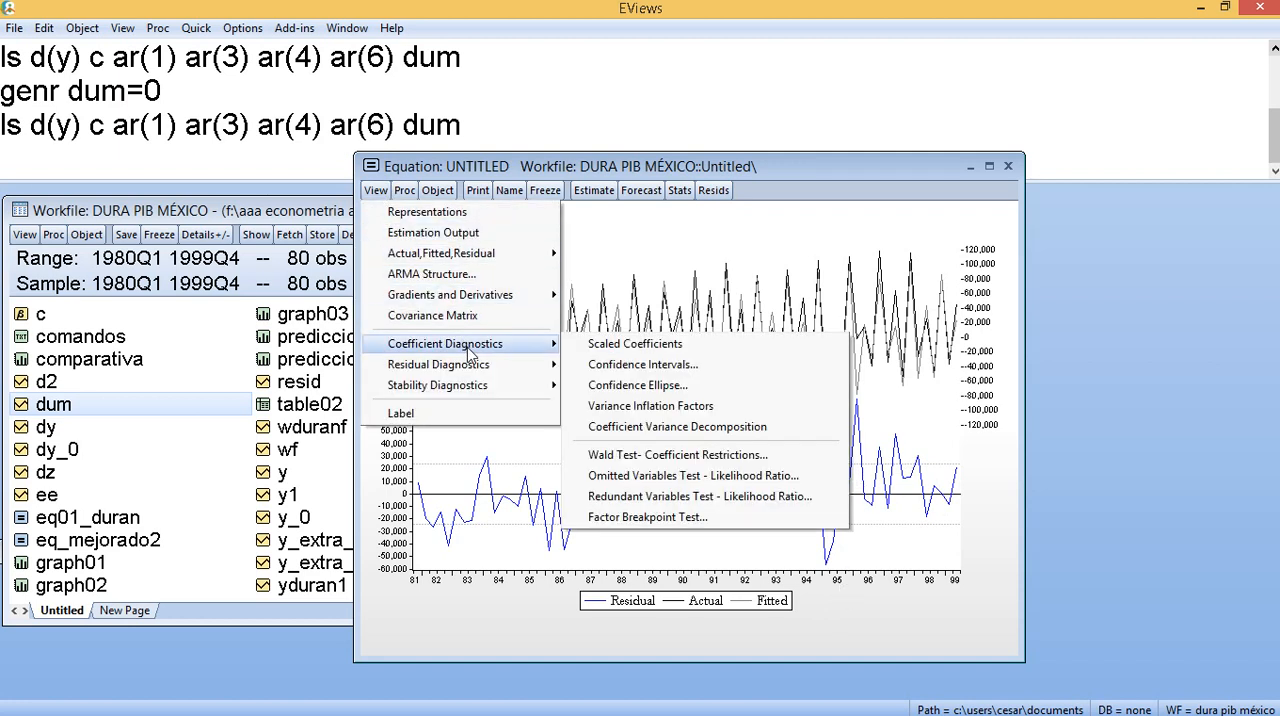
pyautogui.moveTo(490, 372)
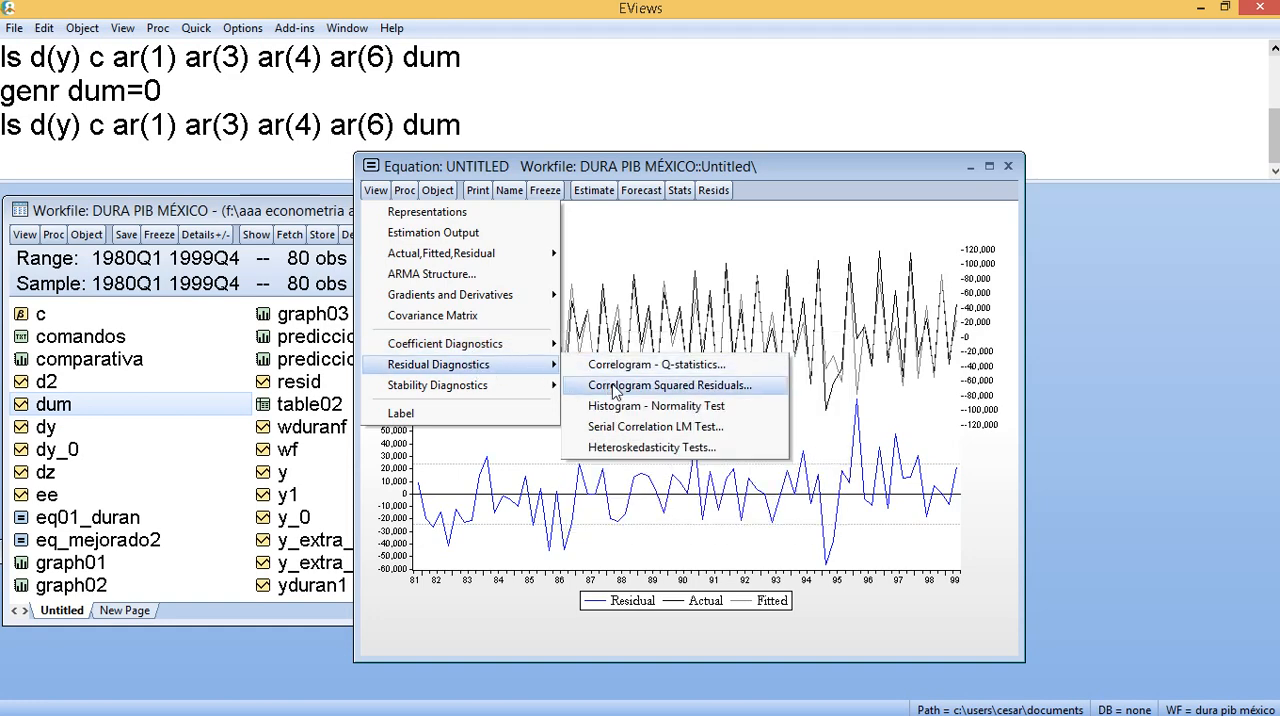
pyautogui.click(657, 406)
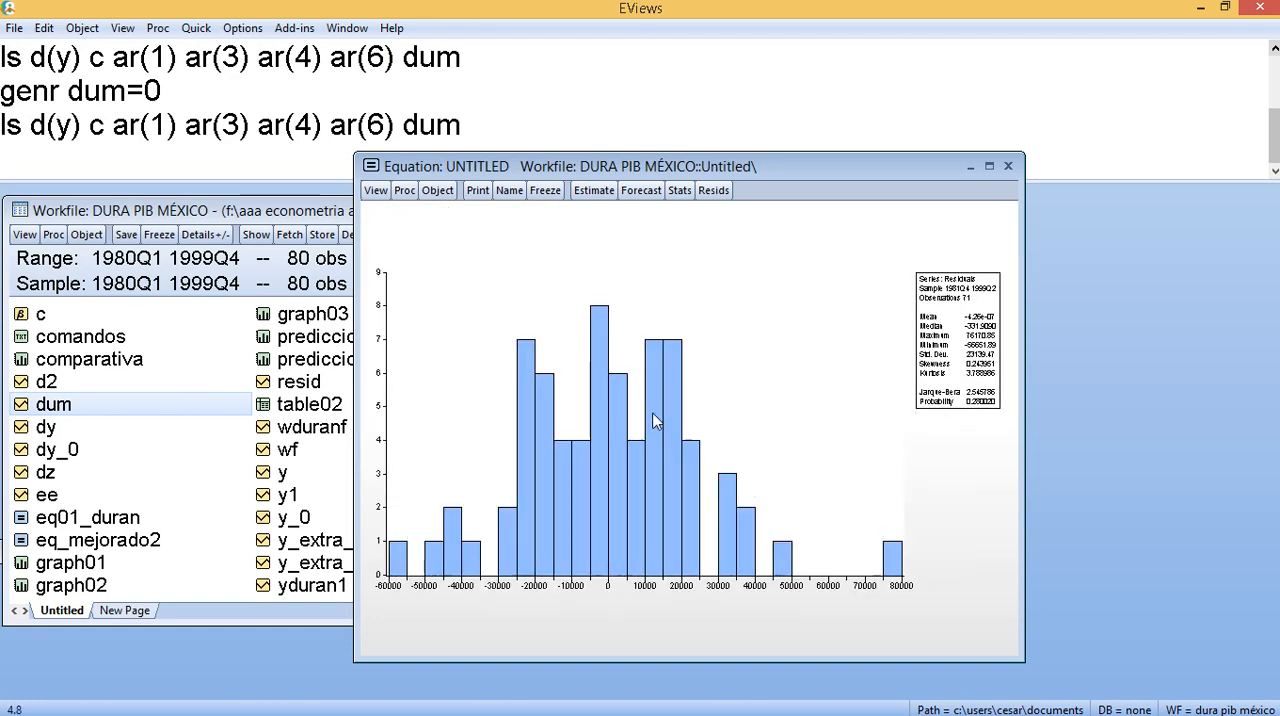
pyautogui.click(989, 166)
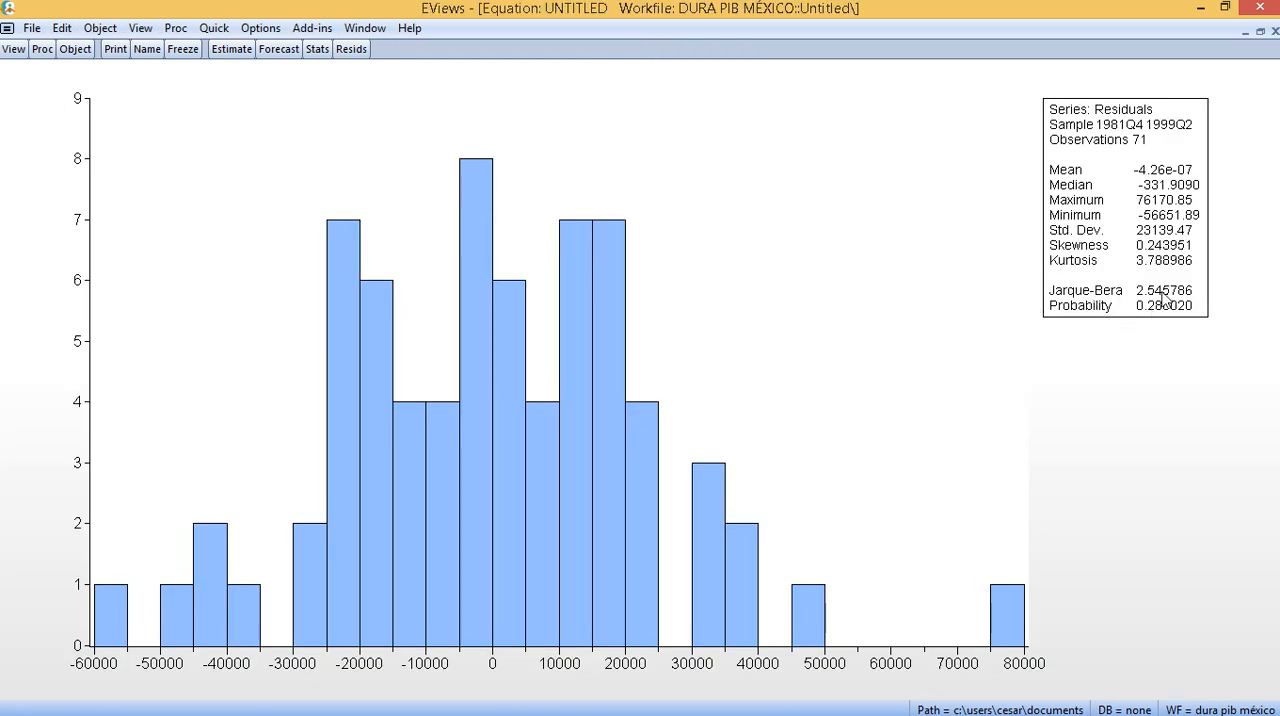
# - Display the dummy equation's residual correlogram with Q-statistics and maximize it to examine the autocorrelations and probabilities
pyautogui.click(1260, 32)
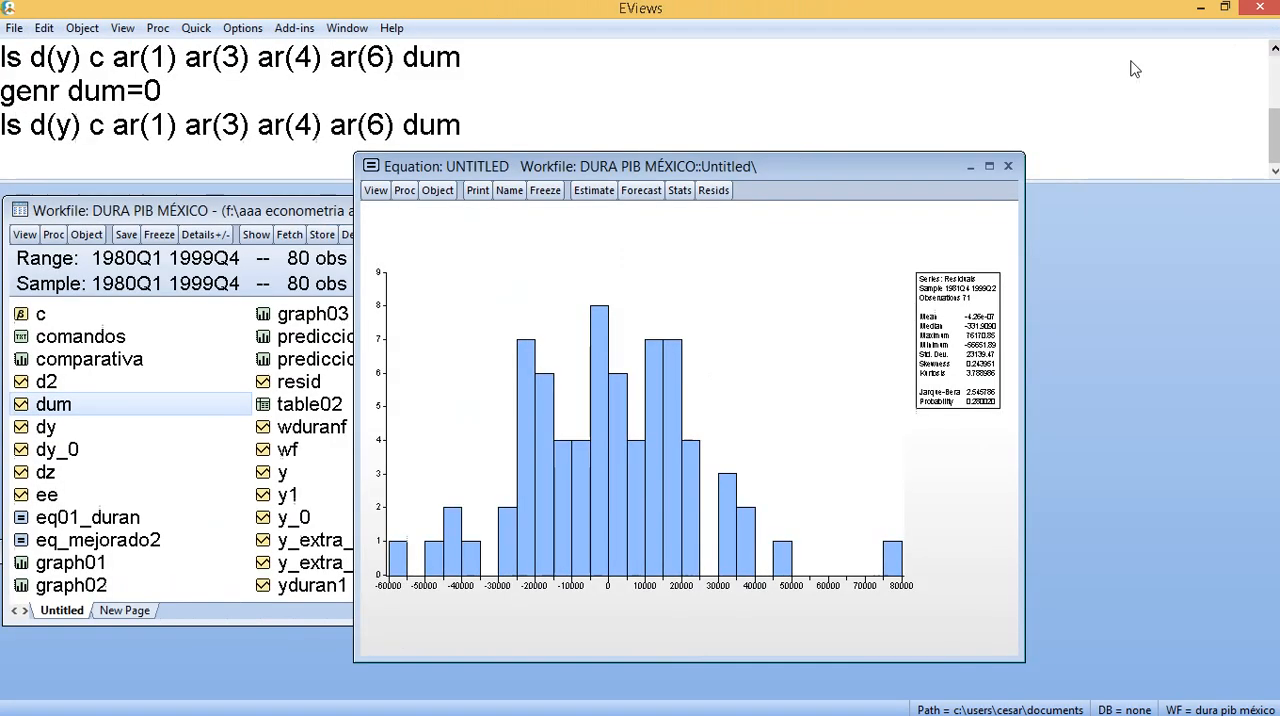
pyautogui.click(376, 190)
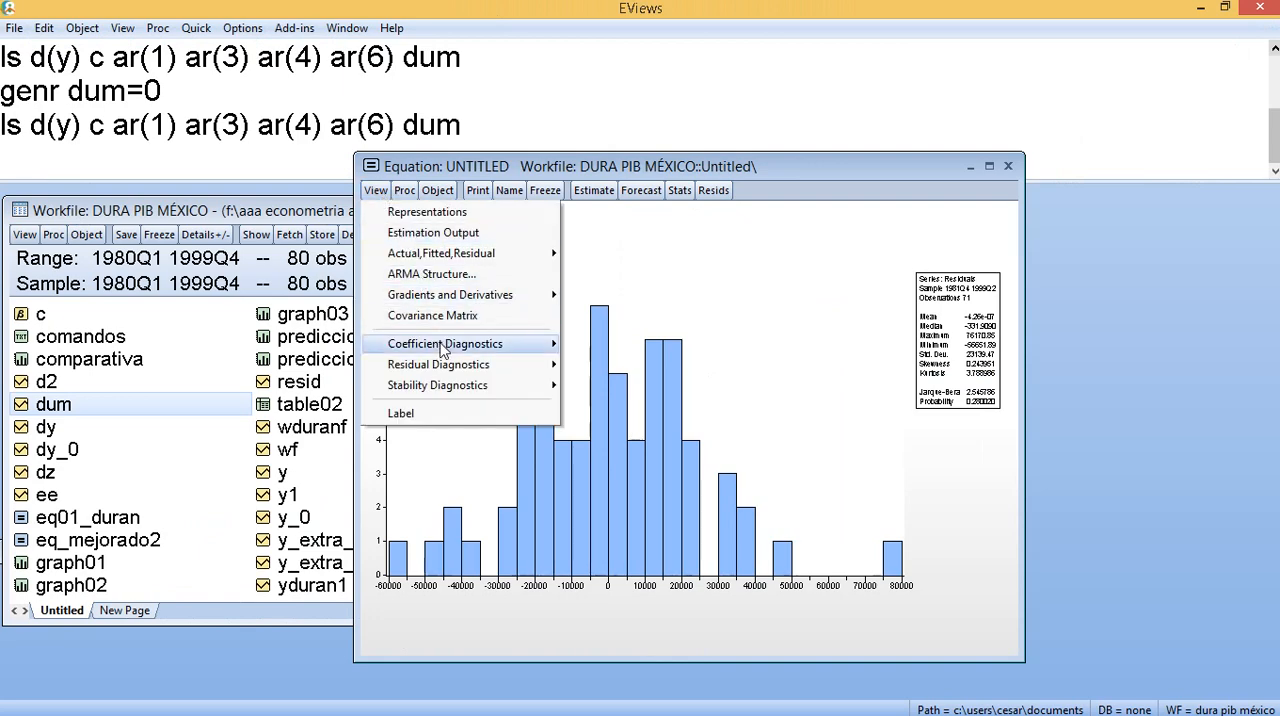
pyautogui.moveTo(465, 372)
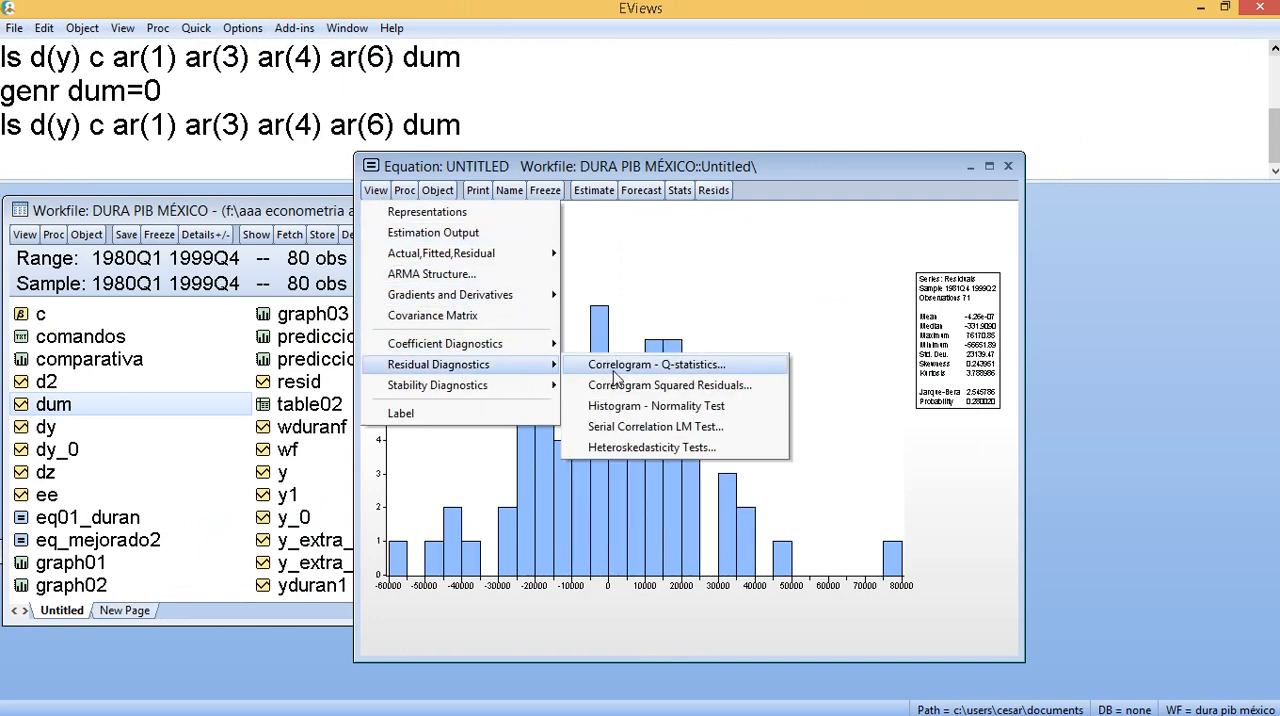
pyautogui.click(612, 374)
pyautogui.press('Return')
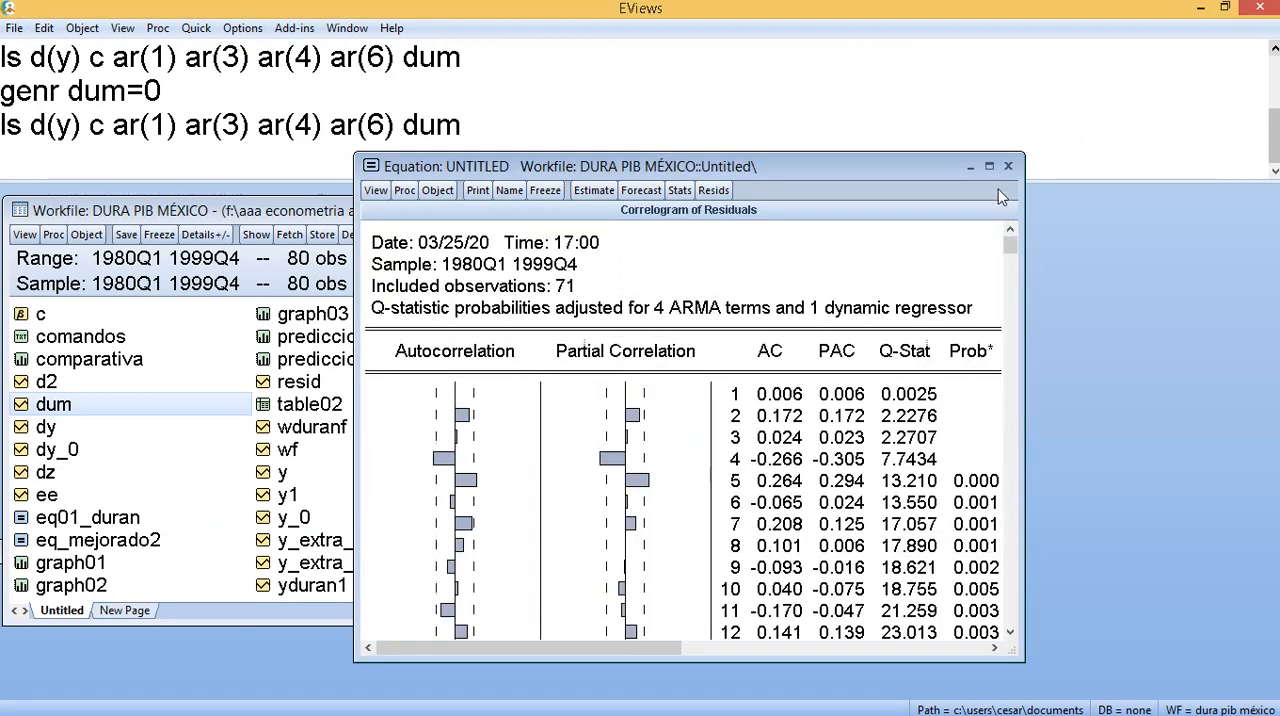
pyautogui.click(989, 166)
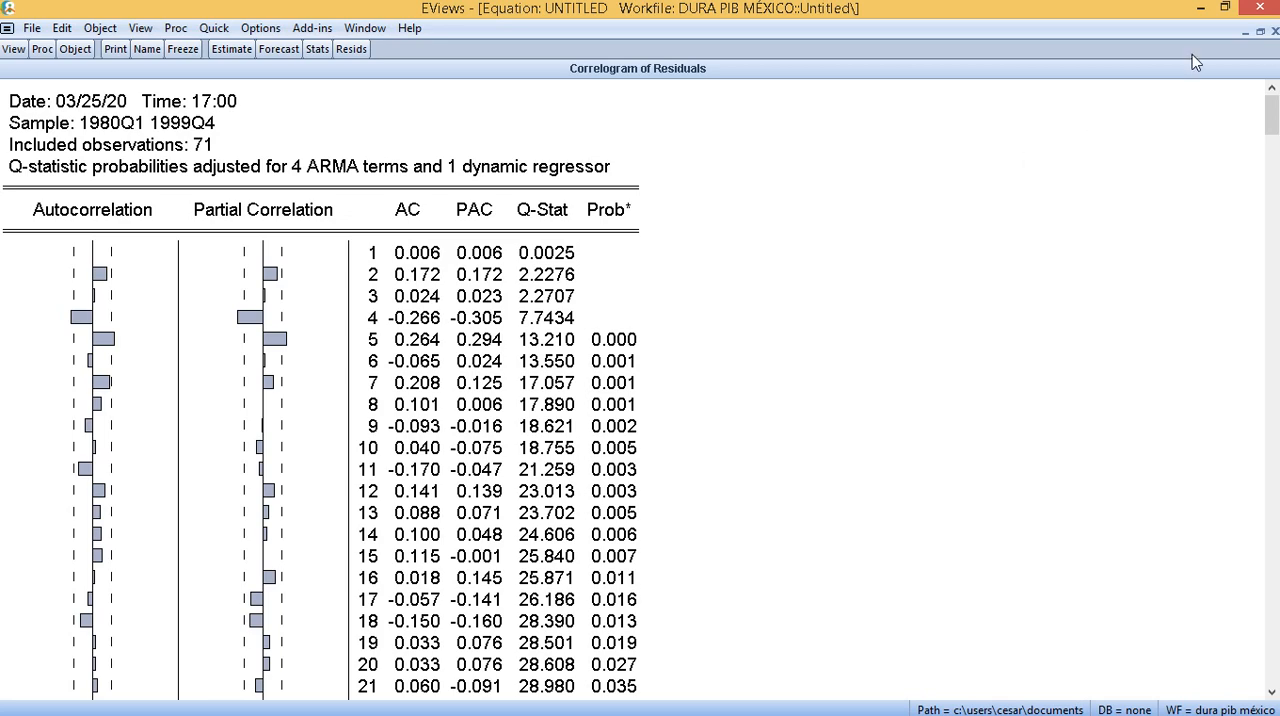
# - Close the untitled dummy equation without saving it, leaving the workfile window in view
pyautogui.click(1260, 31)
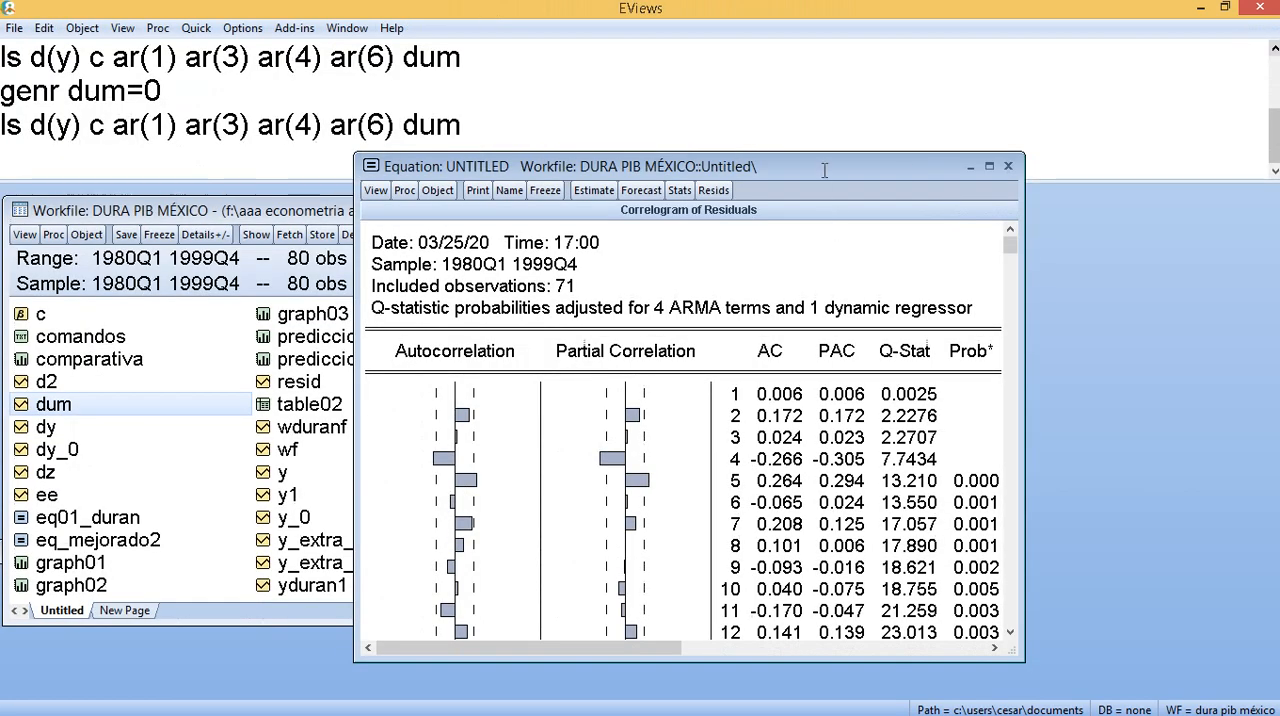
pyautogui.moveTo(823, 169); pyautogui.dragTo(871, 223)
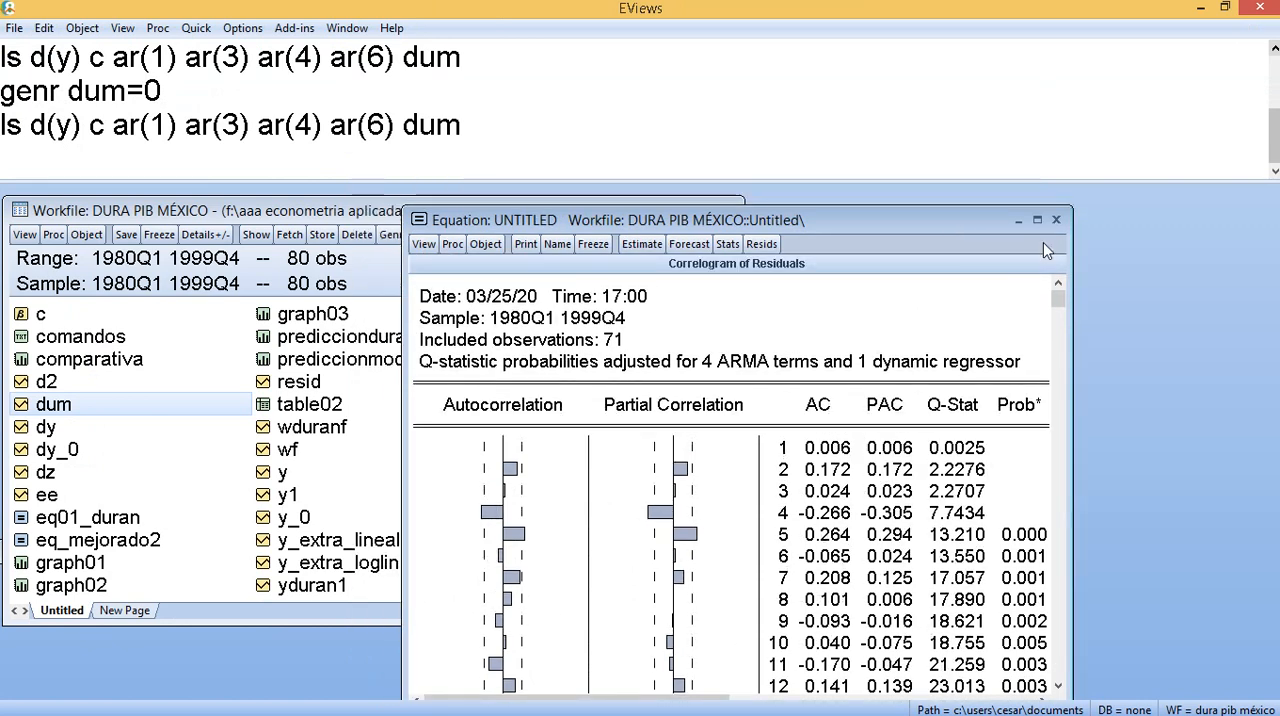
pyautogui.click(1057, 221)
pyautogui.click(595, 400)
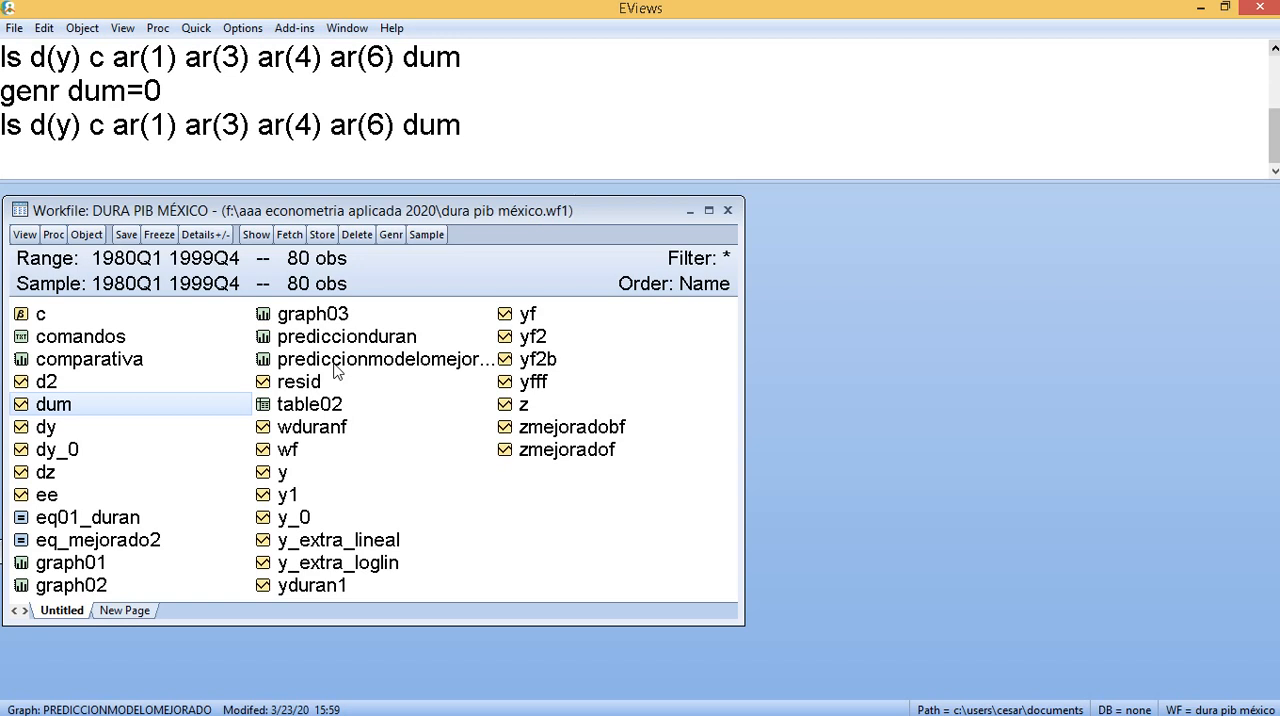
# - Open the saved eq_mejorado2 equation, maximize its window, and run the residual histogram normality test
pyautogui.doubleClick(98, 540)
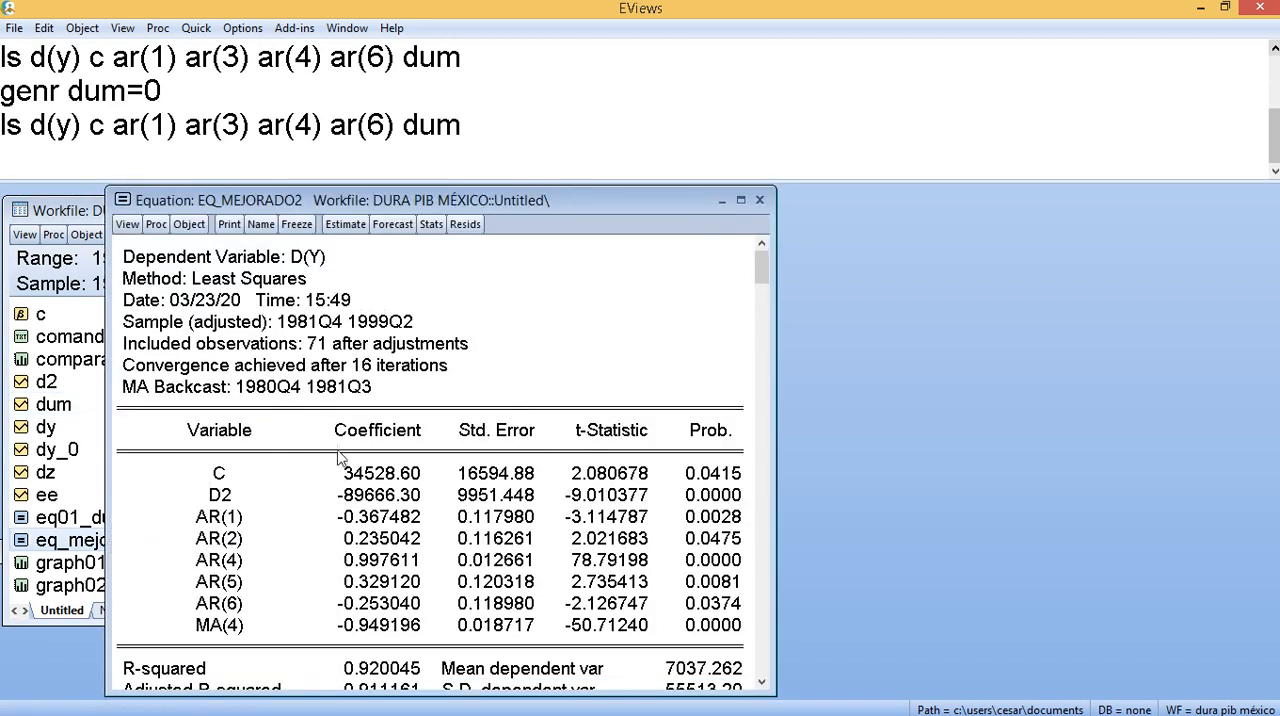
pyautogui.moveTo(530, 200); pyautogui.dragTo(605, 122)
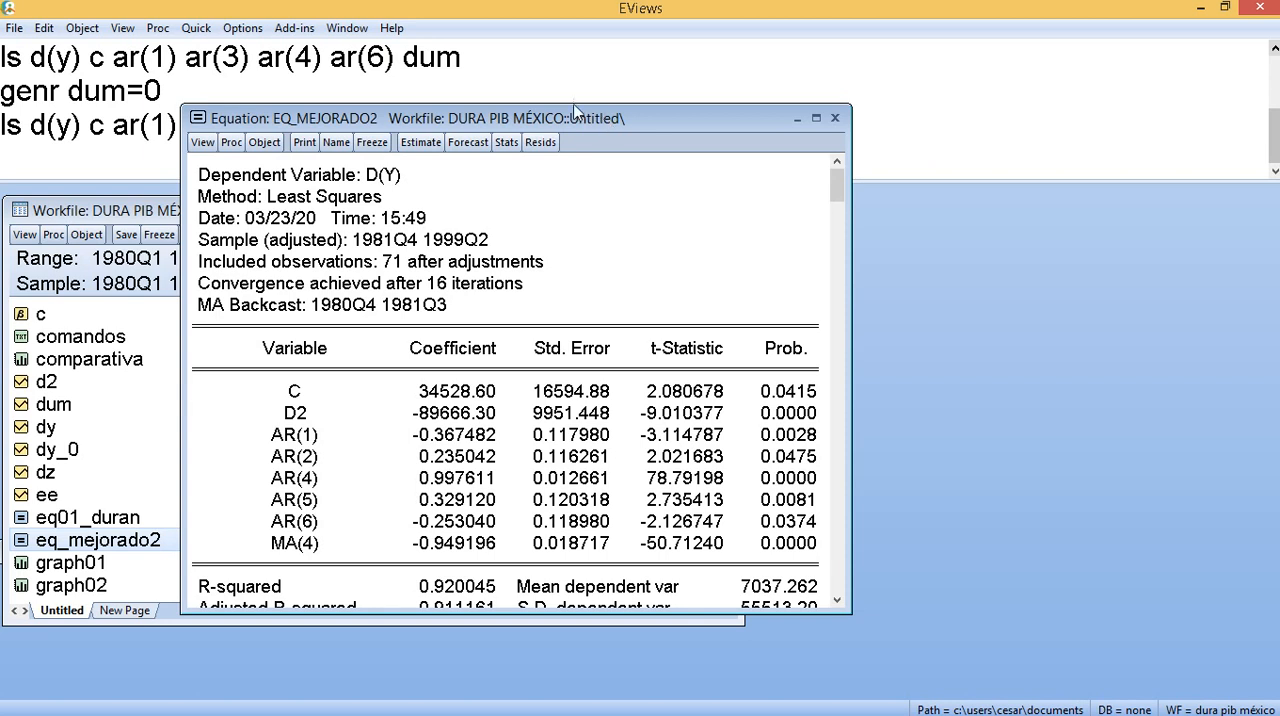
pyautogui.click(815, 119)
pyautogui.click(13, 49)
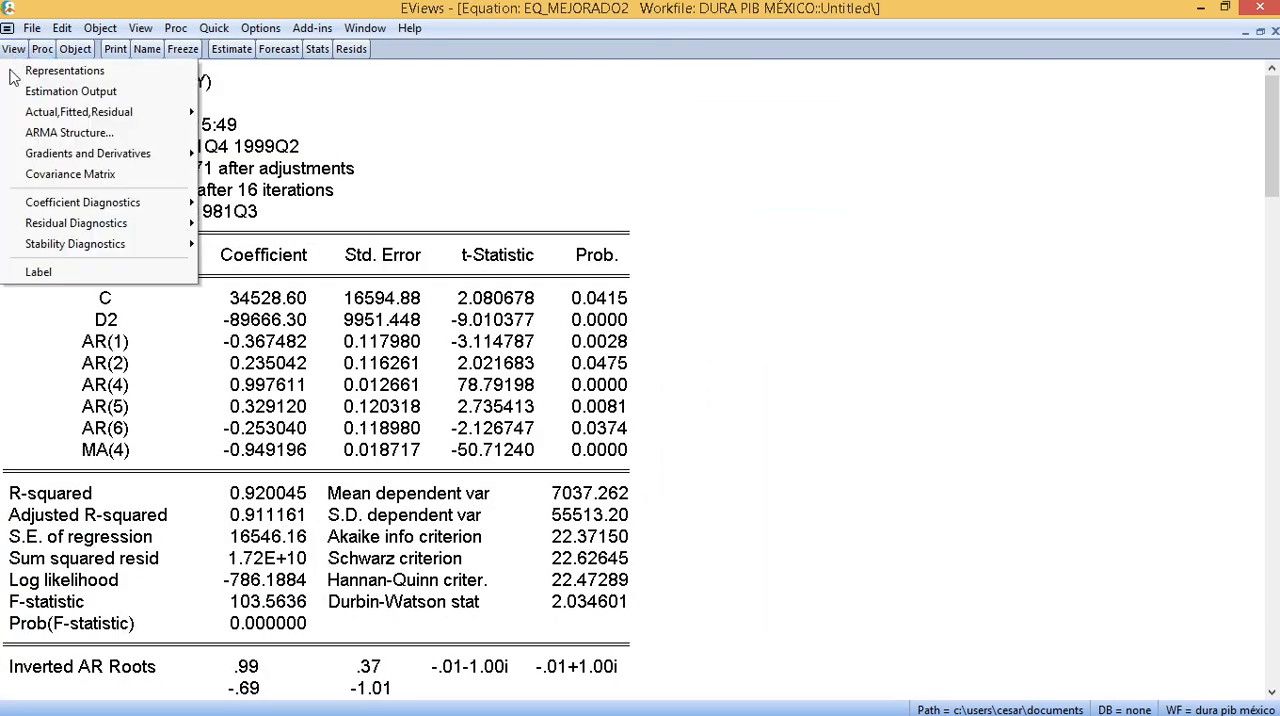
pyautogui.click(260, 268)
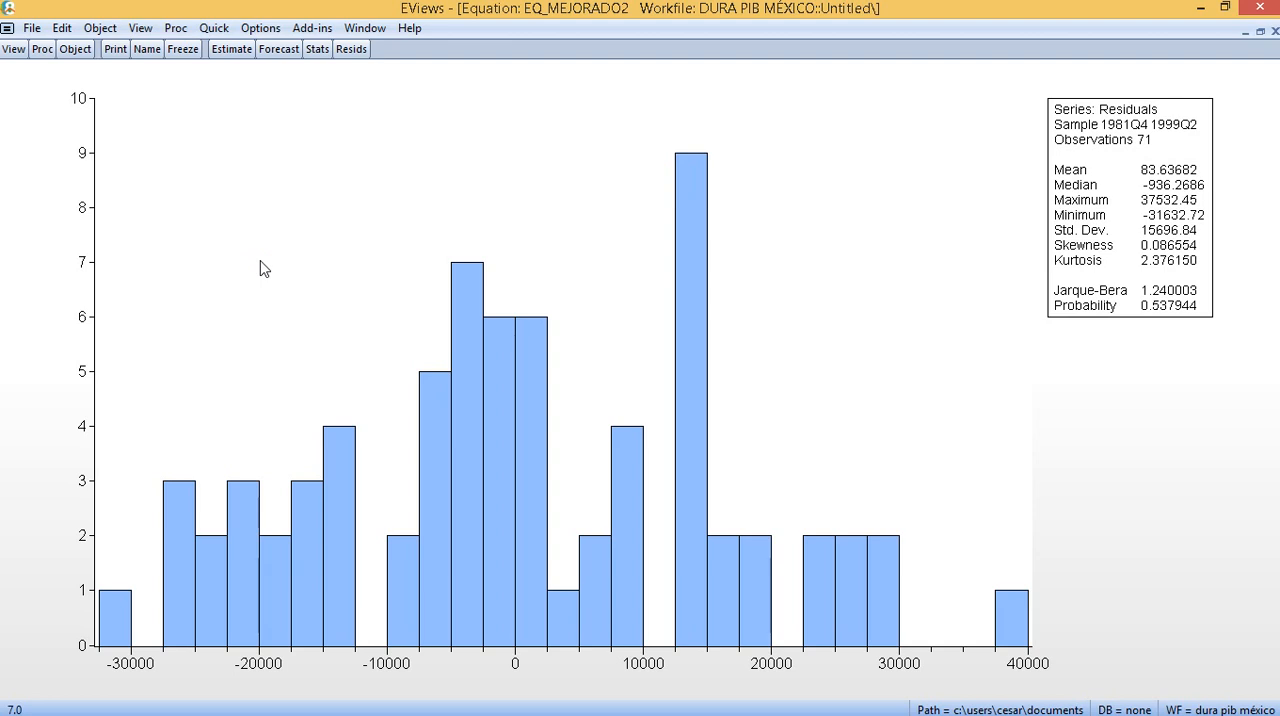
# - Display the eq_mejorado2 residual correlogram with Q-statistics, accepting the default number of lags
pyautogui.click(13, 49)
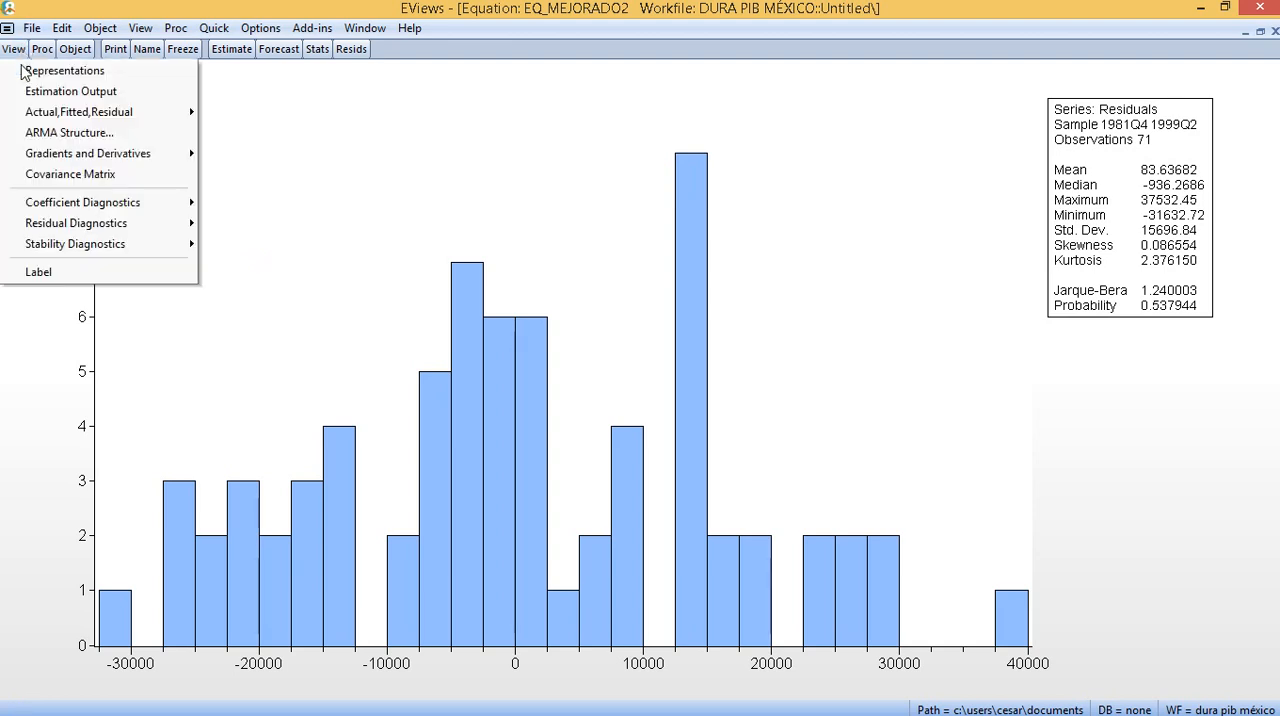
pyautogui.moveTo(157, 222)
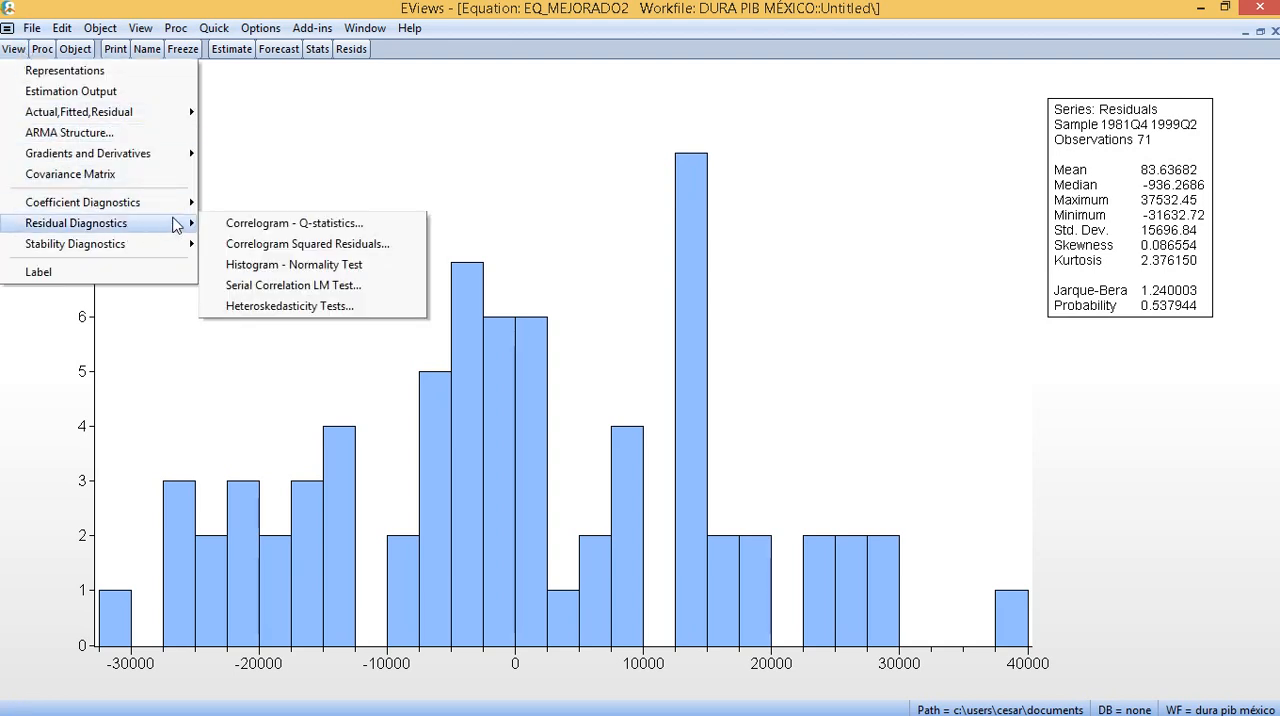
pyautogui.click(247, 224)
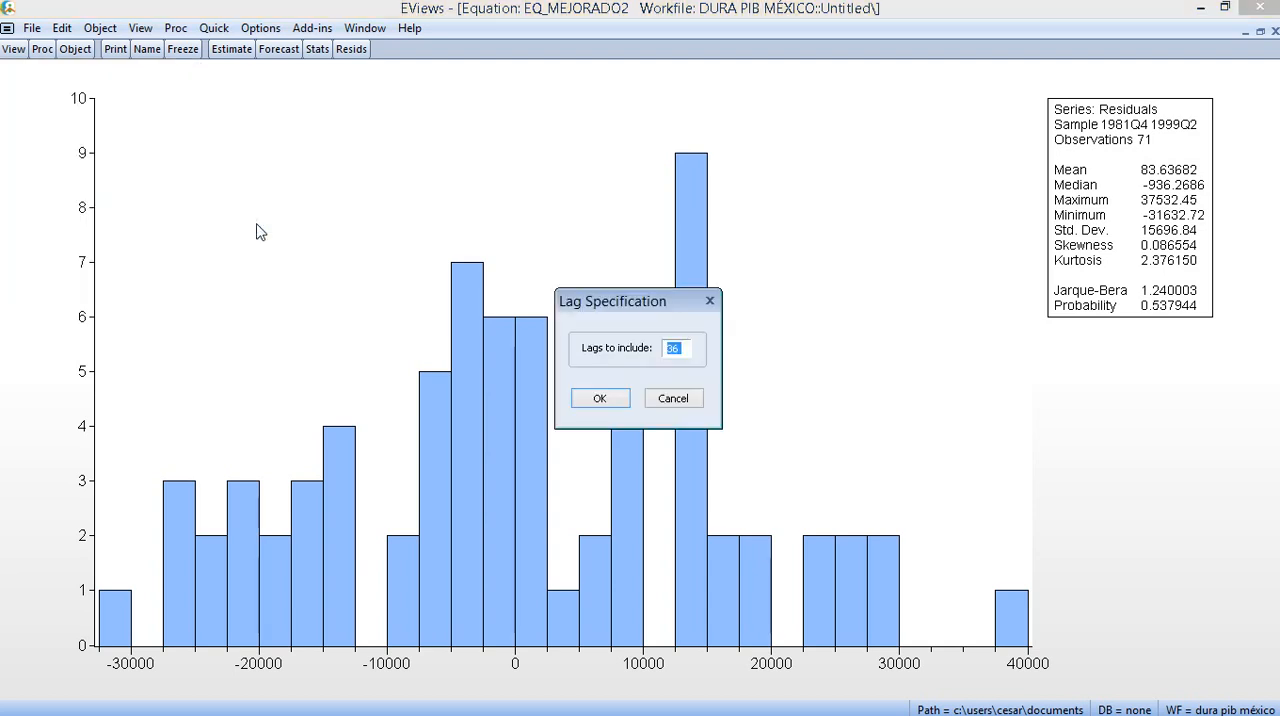
pyautogui.click(618, 391)
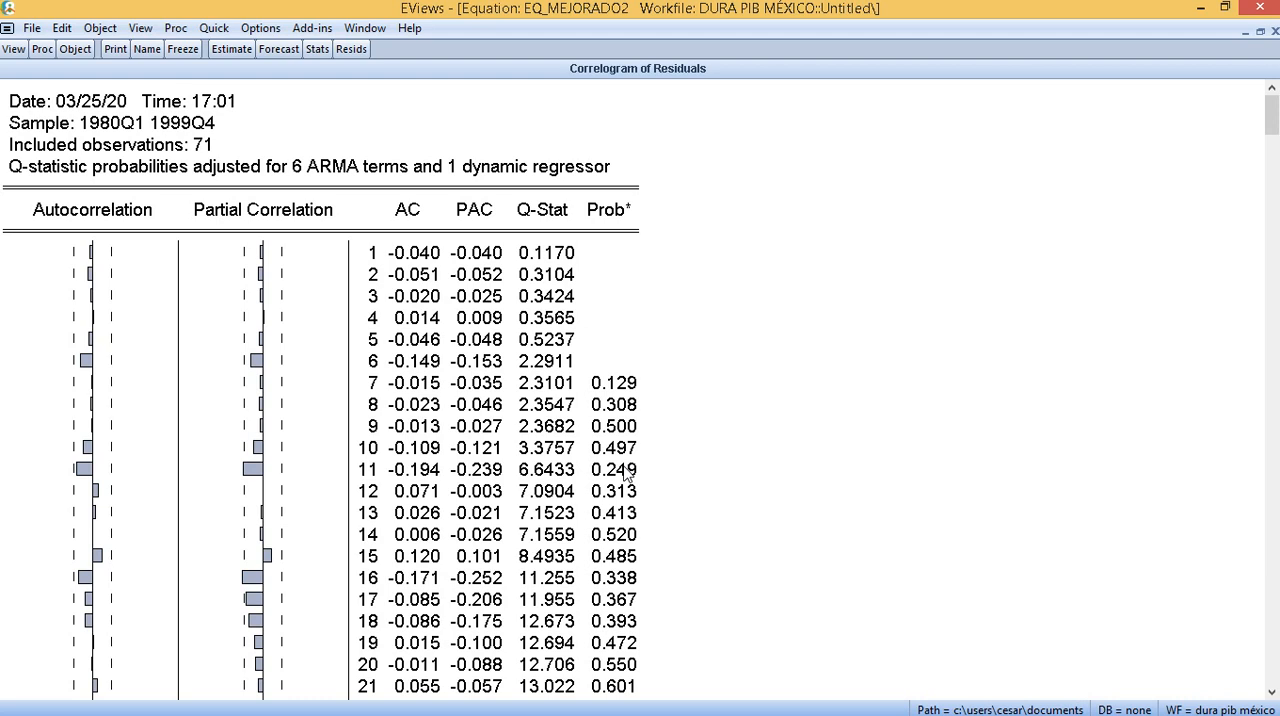
# - Run a static forecast of Y from eq_mejorado2 into series xf, review the enlarged forecast graph, and close the equation
pyautogui.click(1261, 33)
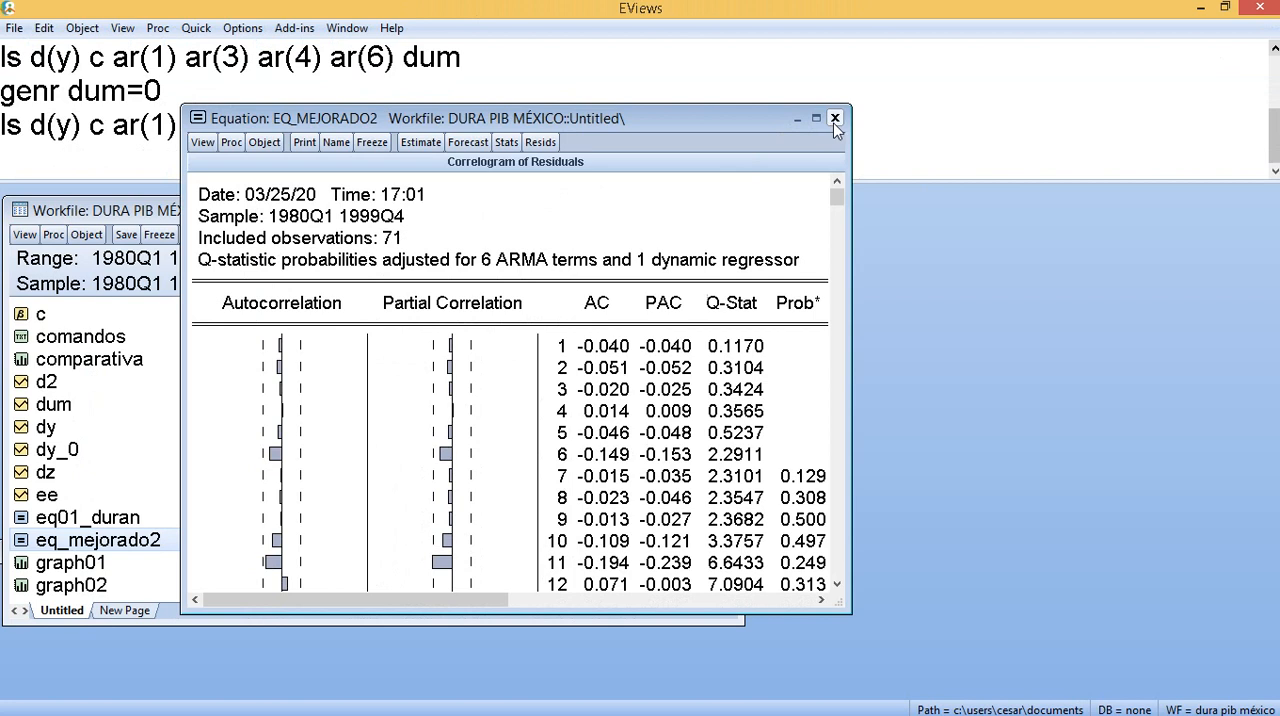
pyautogui.click(467, 142)
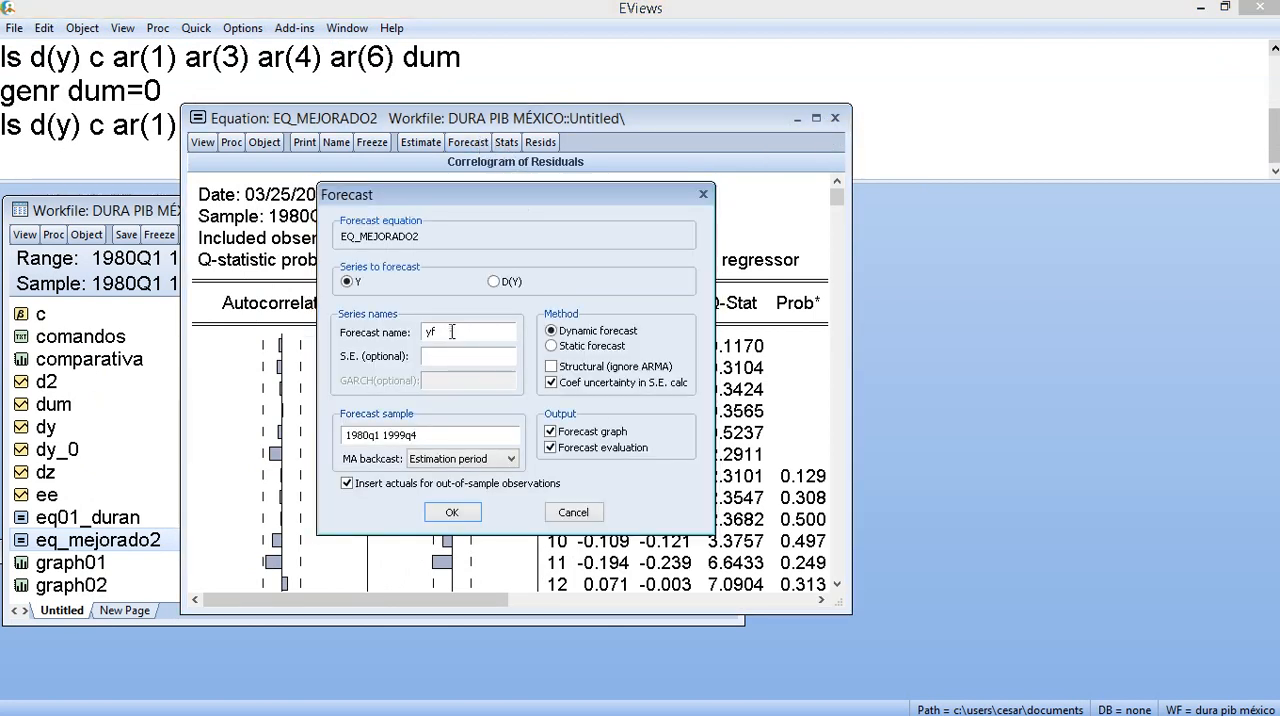
pyautogui.moveTo(440, 334); pyautogui.dragTo(420, 338)
pyautogui.write('xf')
pyautogui.click(552, 346)
pyautogui.click(450, 514)
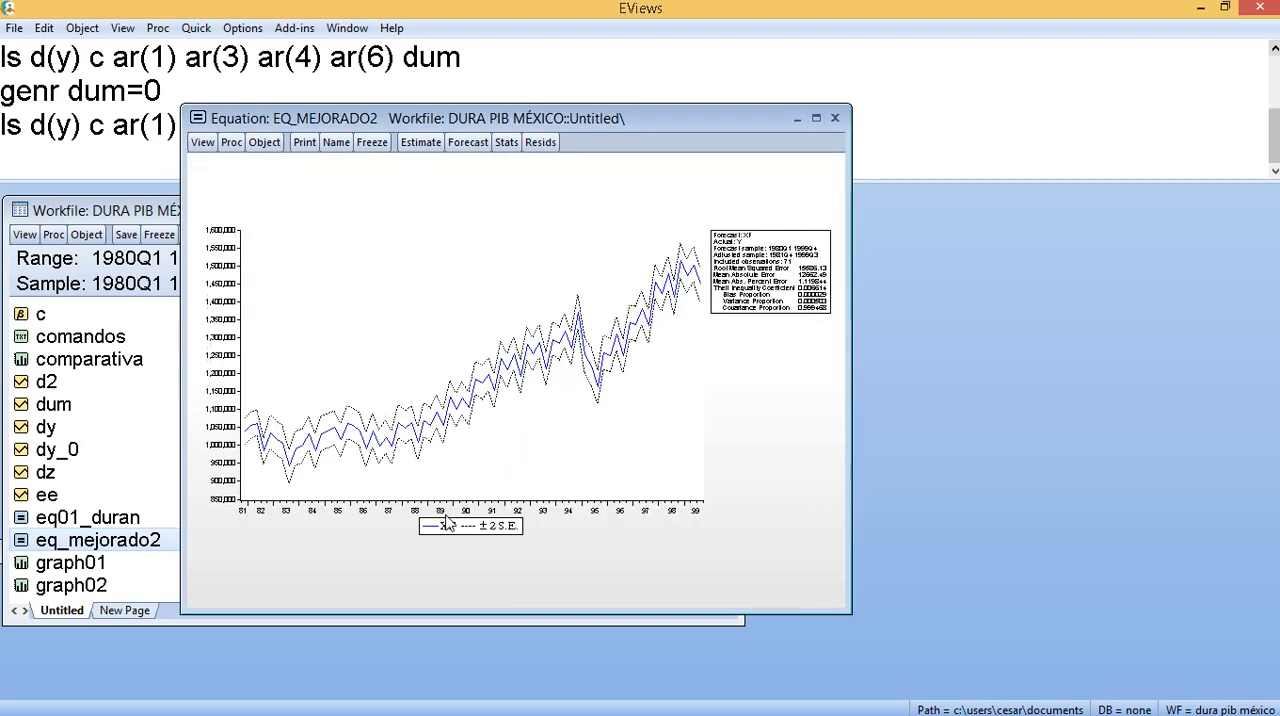
pyautogui.click(816, 118)
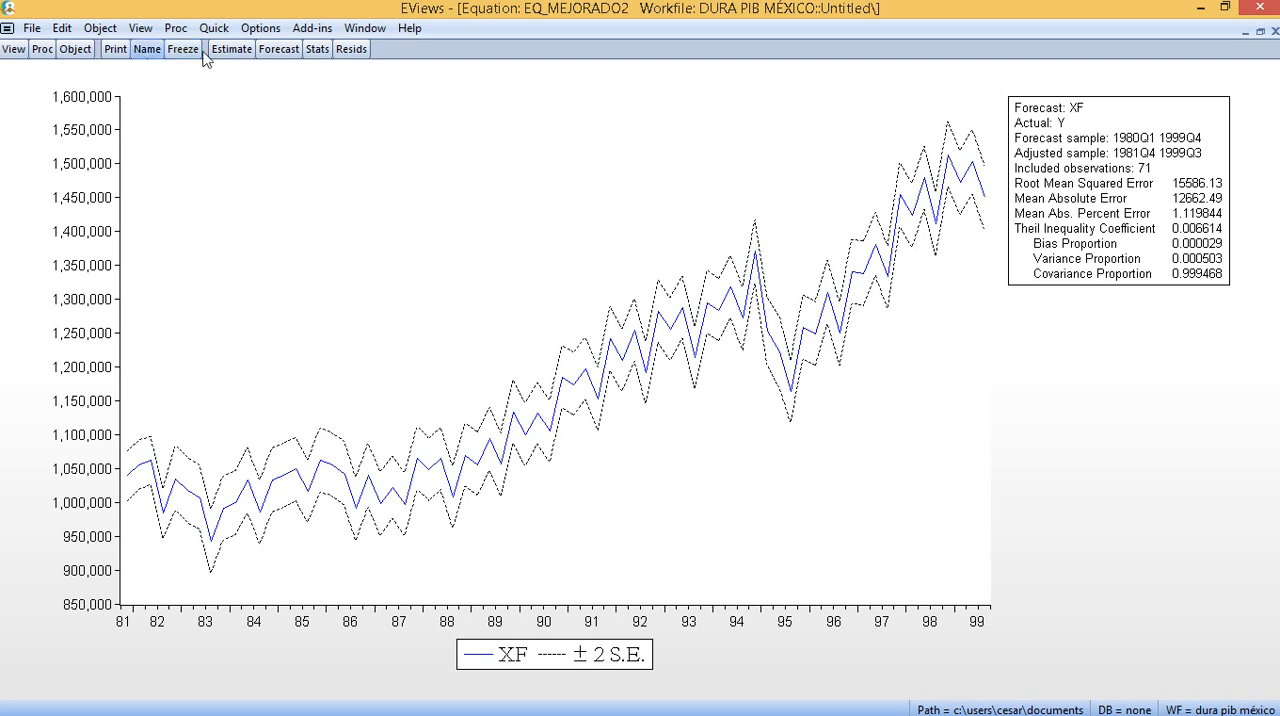
pyautogui.click(1275, 31)
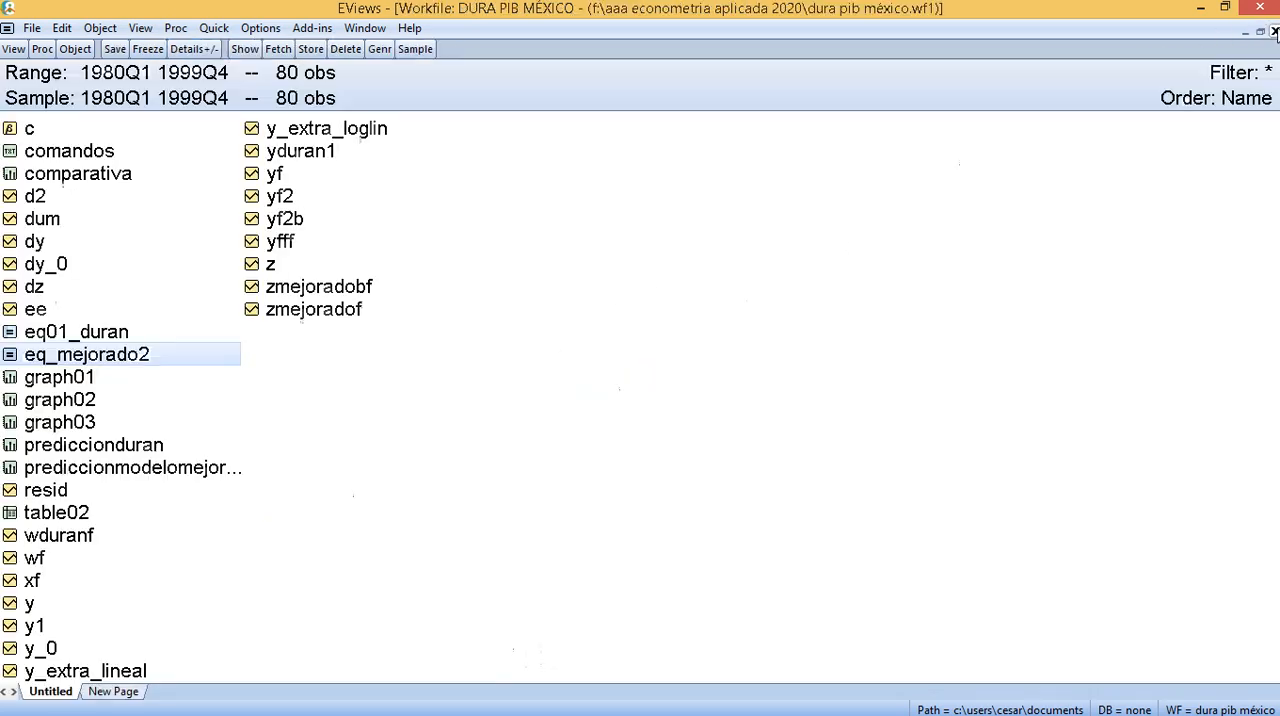
# - Open the comparativa graph and compare the WDURANF and WF forecast plots and their error statistics
pyautogui.doubleClick(96, 182)
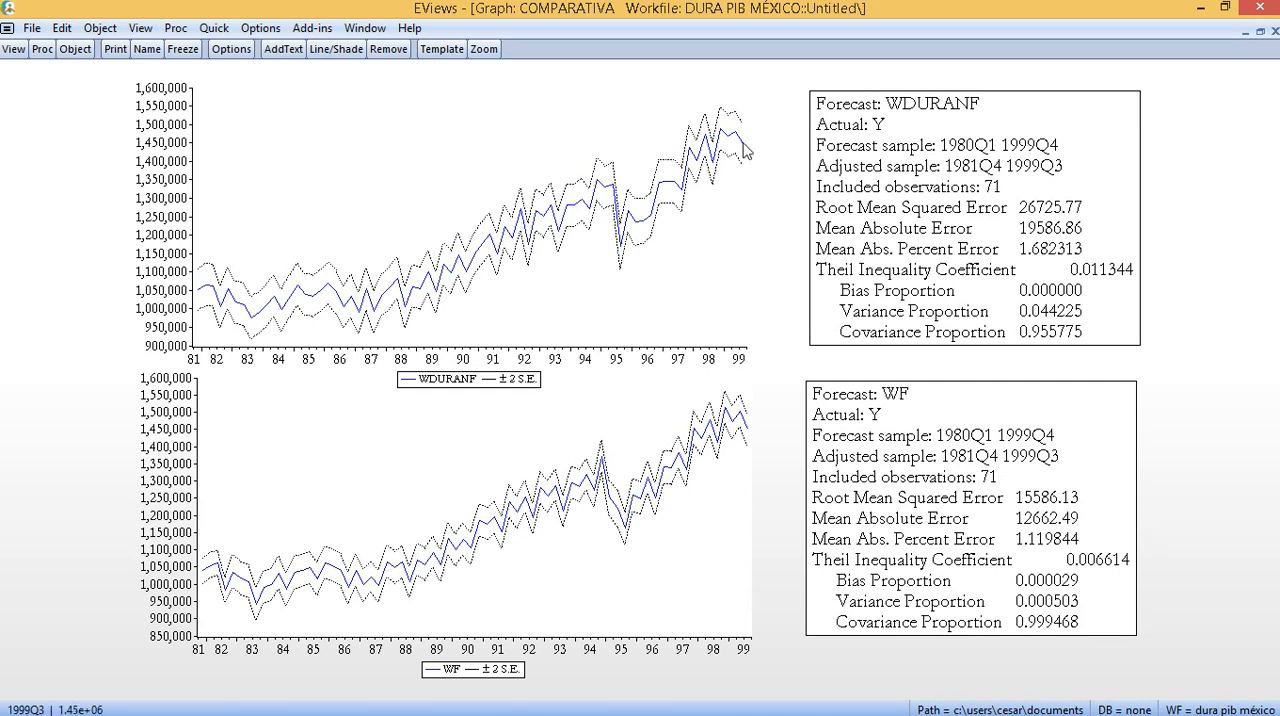
pyautogui.moveTo(743, 146)
pyautogui.moveTo(750, 435)
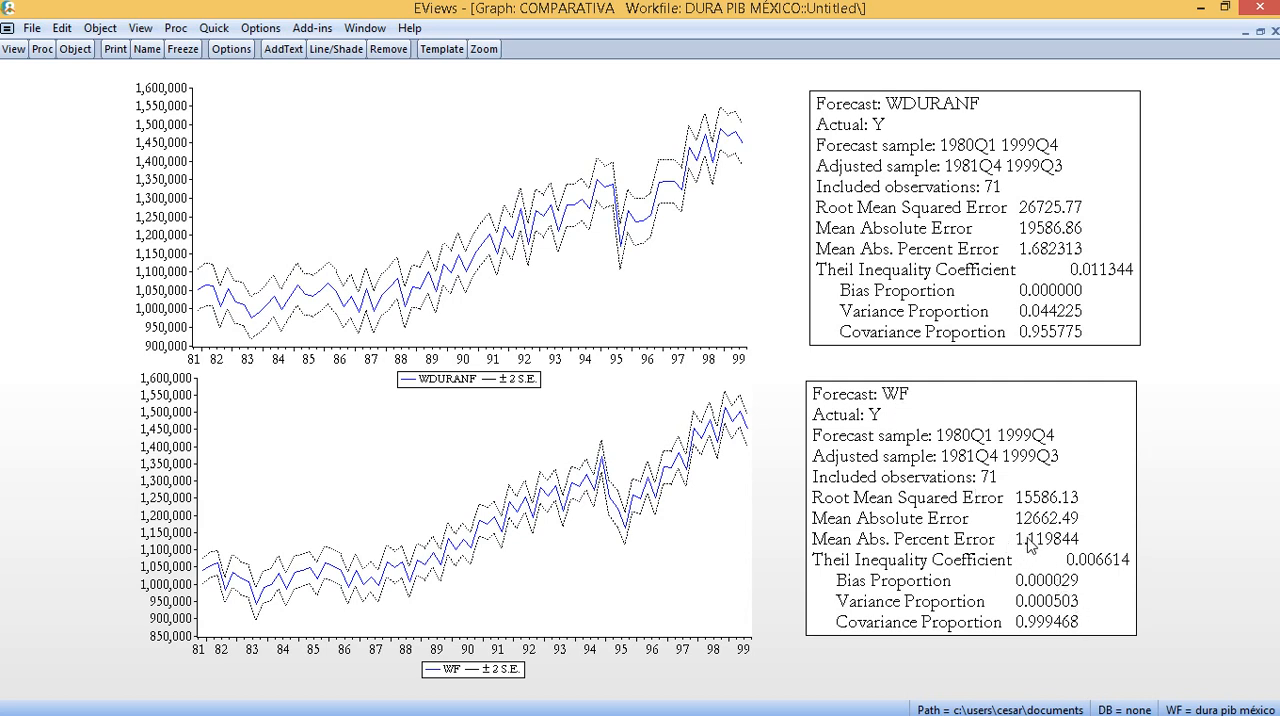
pyautogui.moveTo(1024, 540); pyautogui.dragTo(1035, 530)
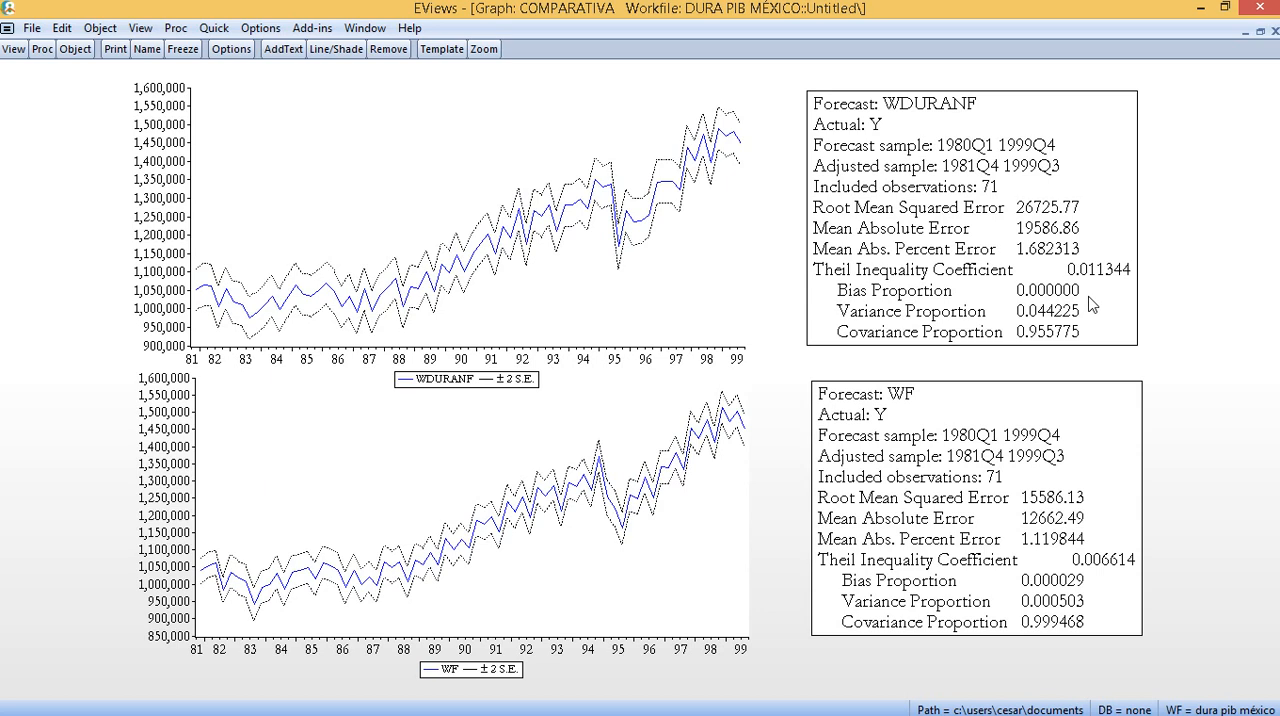
# - Switch to the Presentación arima file in PowerPoint and show slide 1 with the iterative Box-Jenkins process
pyautogui.hotkey('alt', 'Tab')
pyautogui.hotkey('alt', 'Tab')
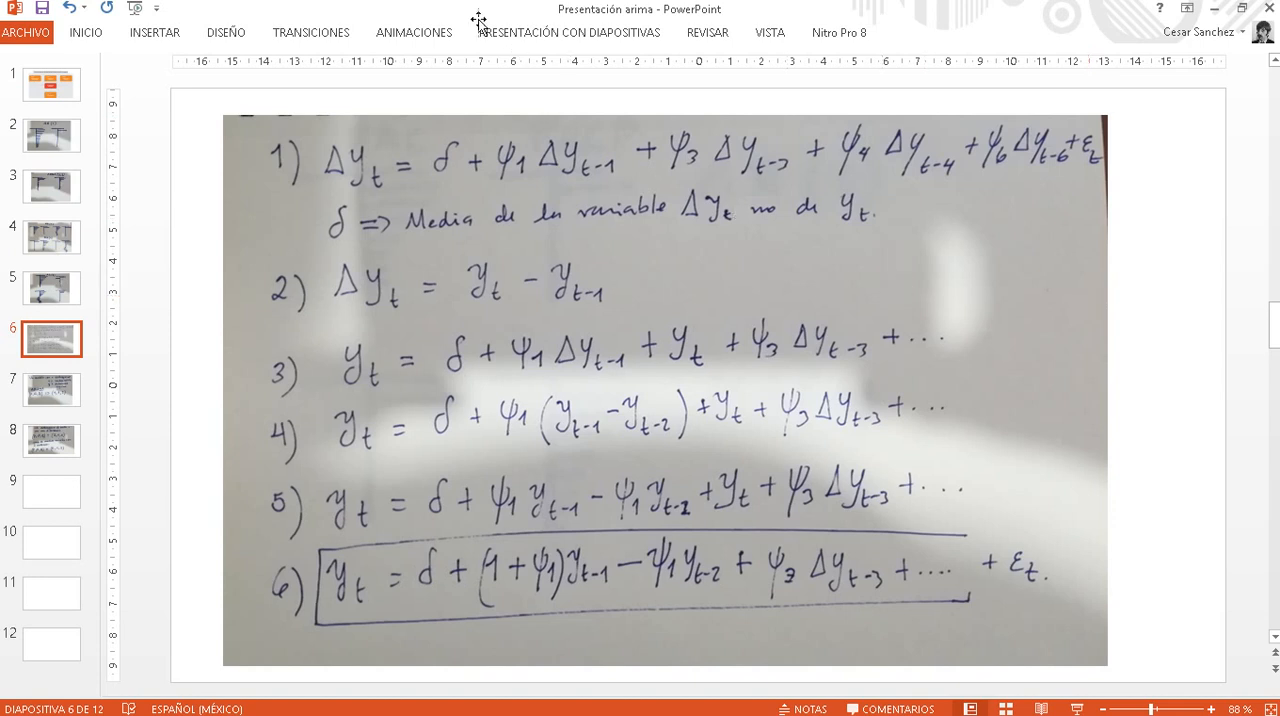
pyautogui.click(67, 95)
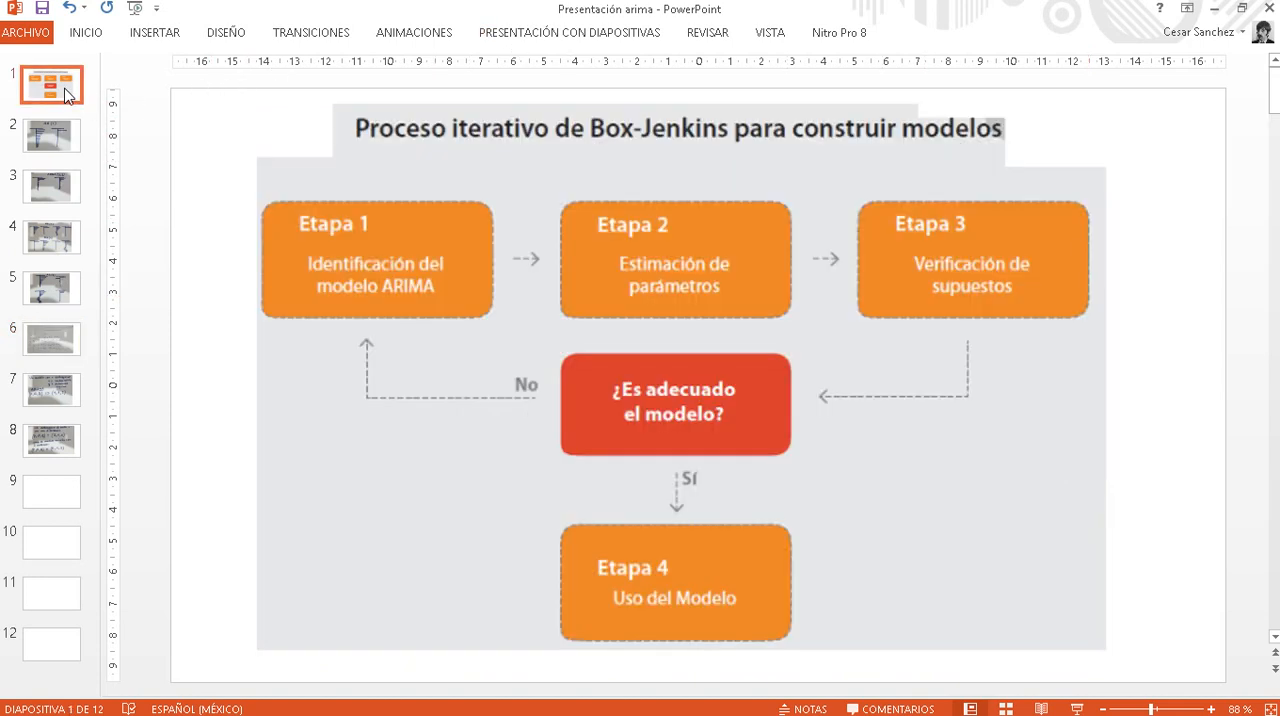
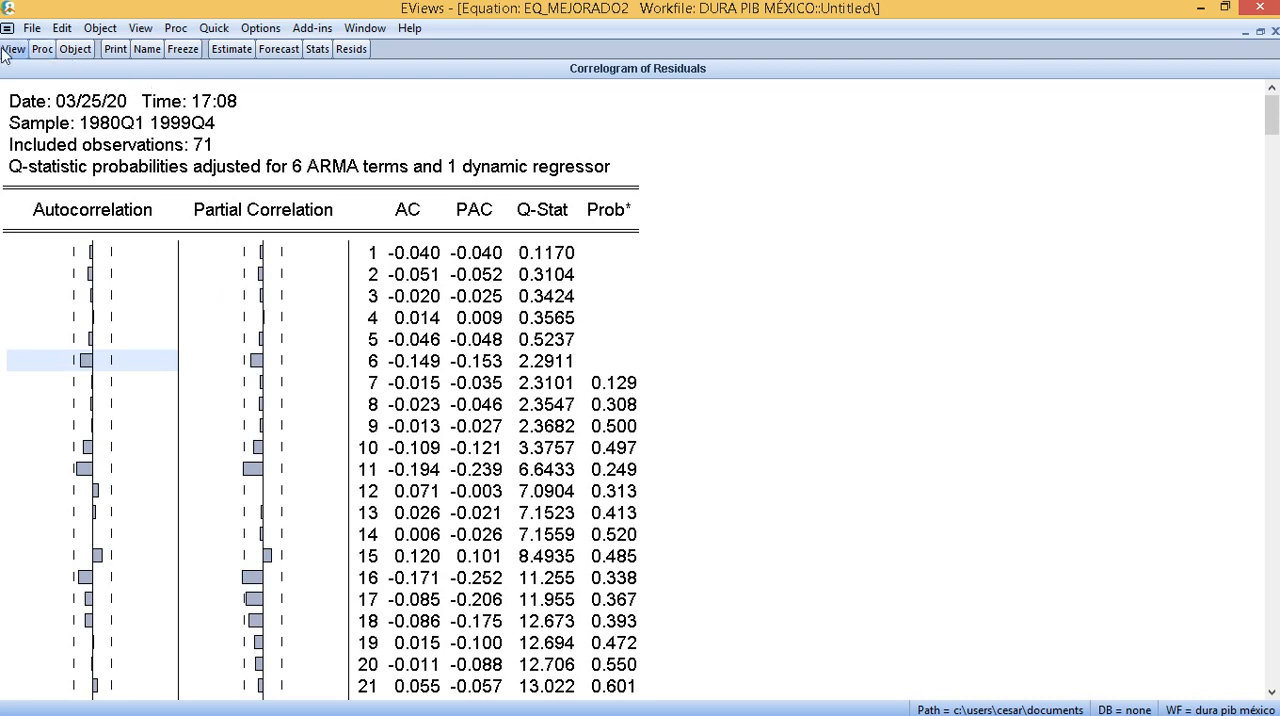
# - Display the histogram and normality test for the residuals of eq_mejorado2
pyautogui.click(16, 52)
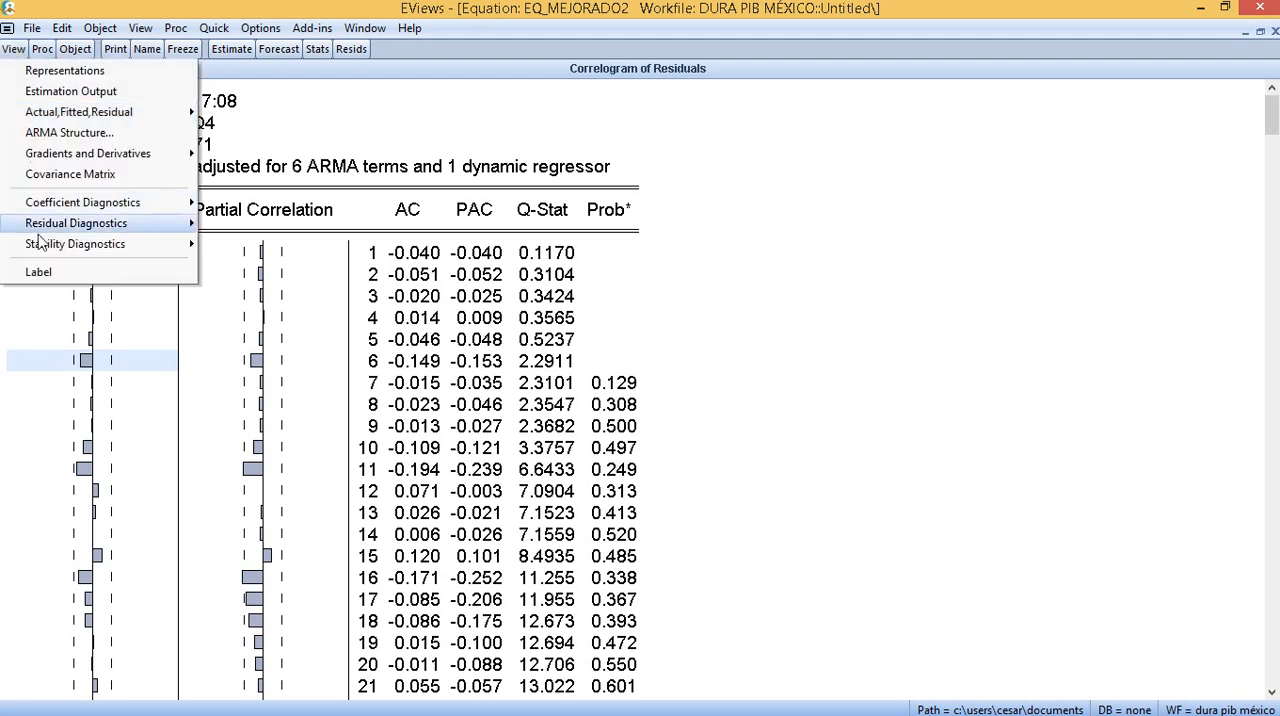
pyautogui.moveTo(82, 222)
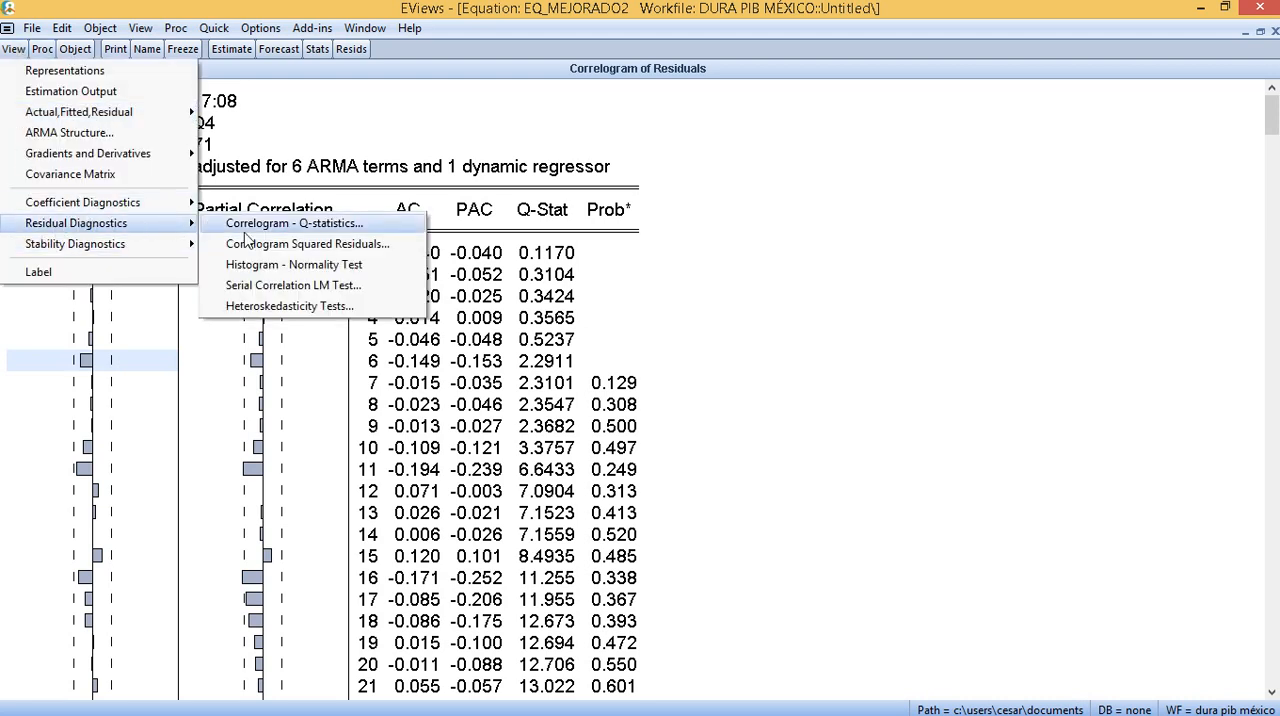
pyautogui.click(293, 265)
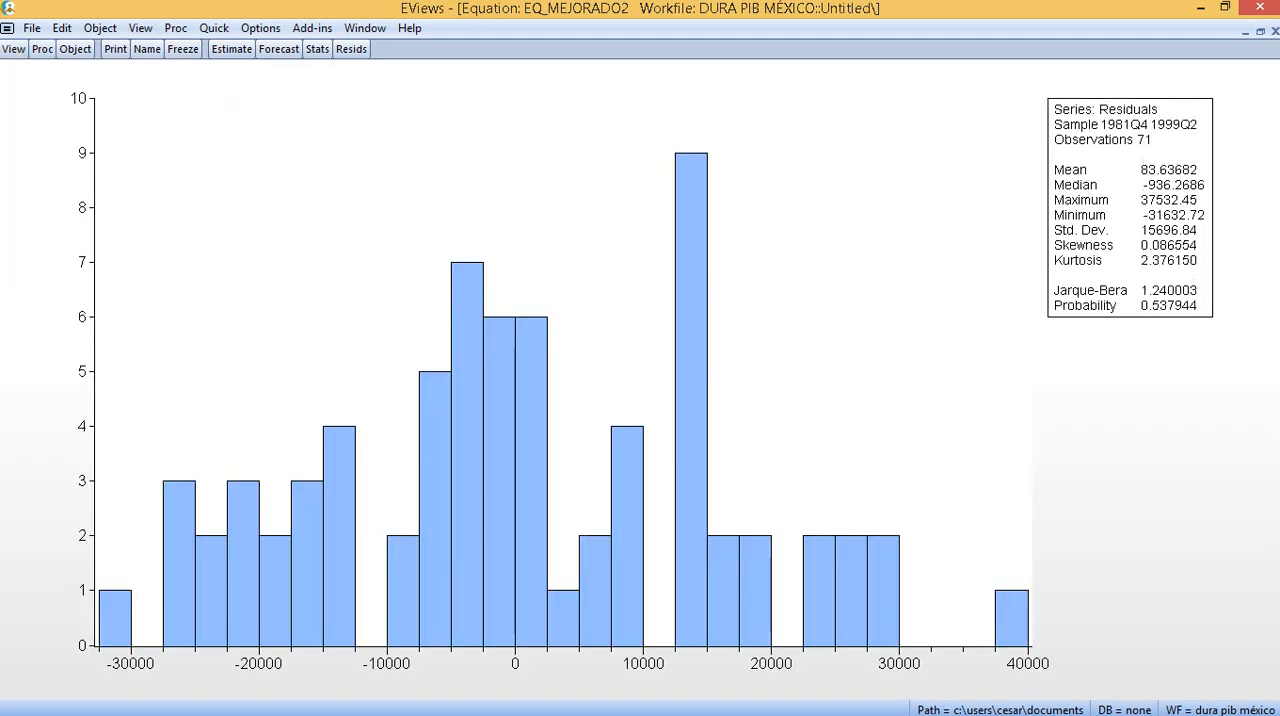
# - Display the residual correlogram with Q-statistics for eq_mejorado2 again, including 36 lags
pyautogui.click(14, 49)
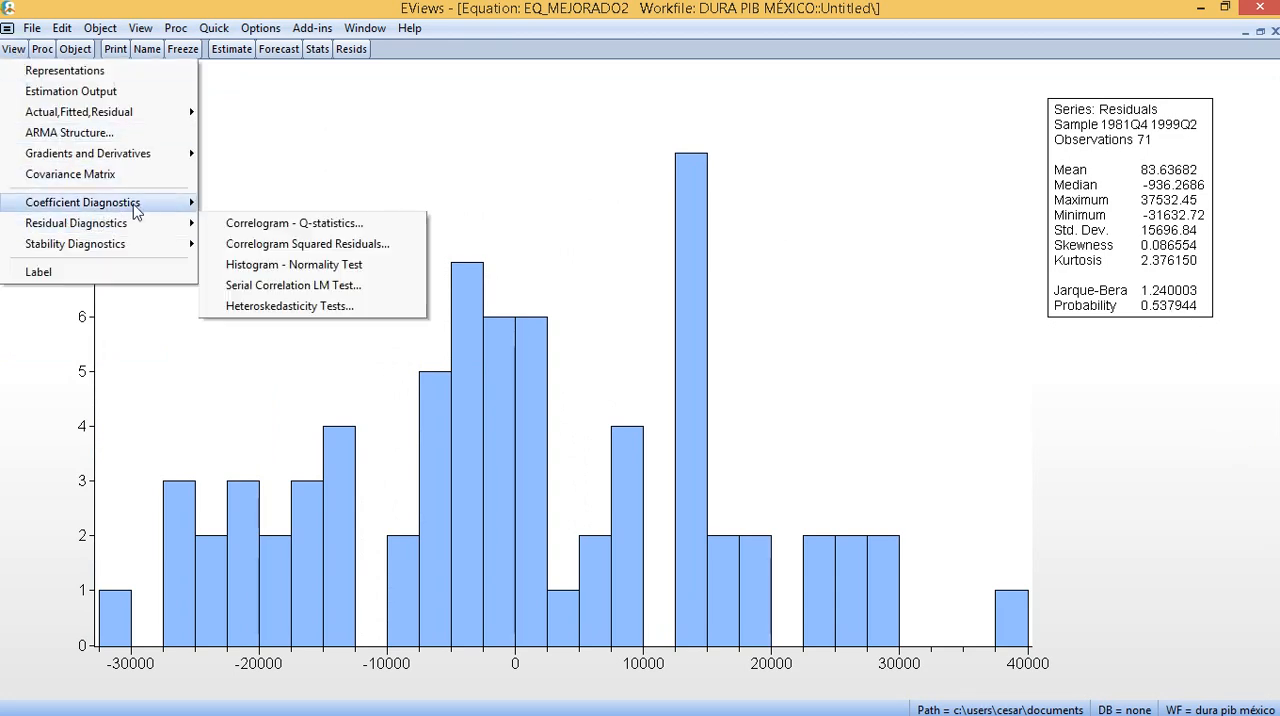
pyautogui.moveTo(147, 224)
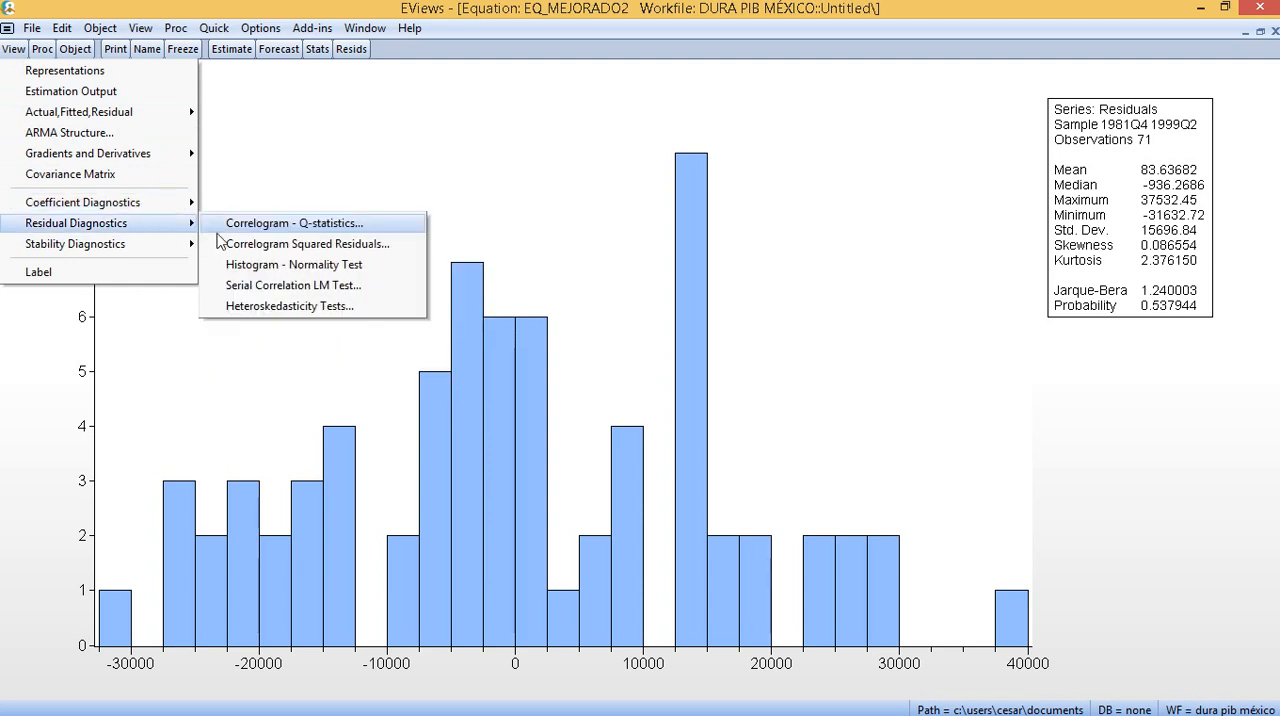
pyautogui.click(240, 245)
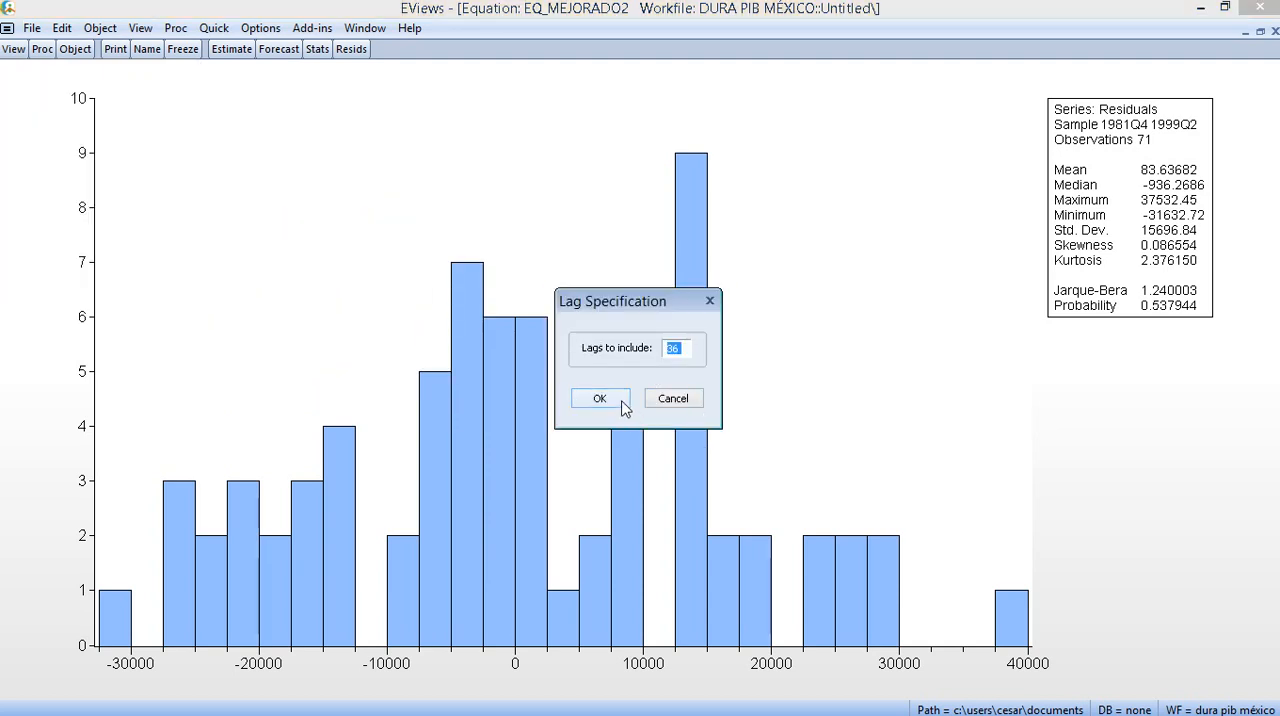
pyautogui.click(600, 399)
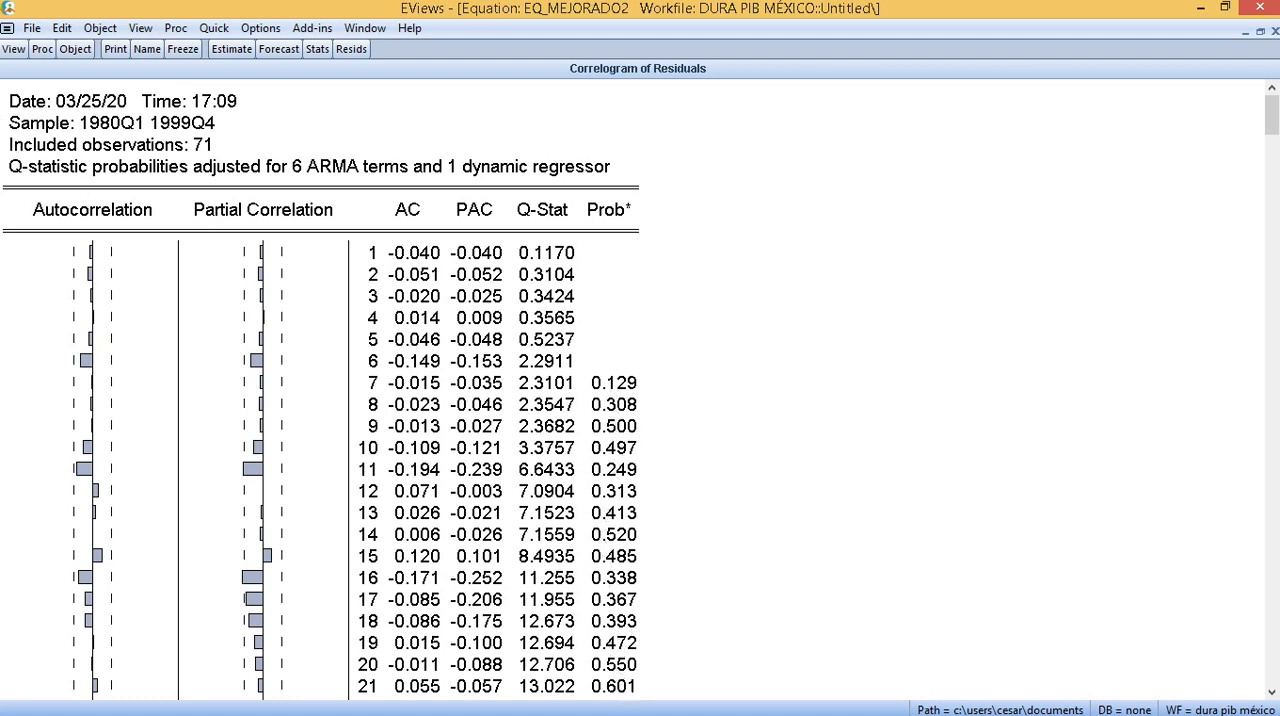
pyautogui.click(13, 52)
pyautogui.moveTo(116, 230)
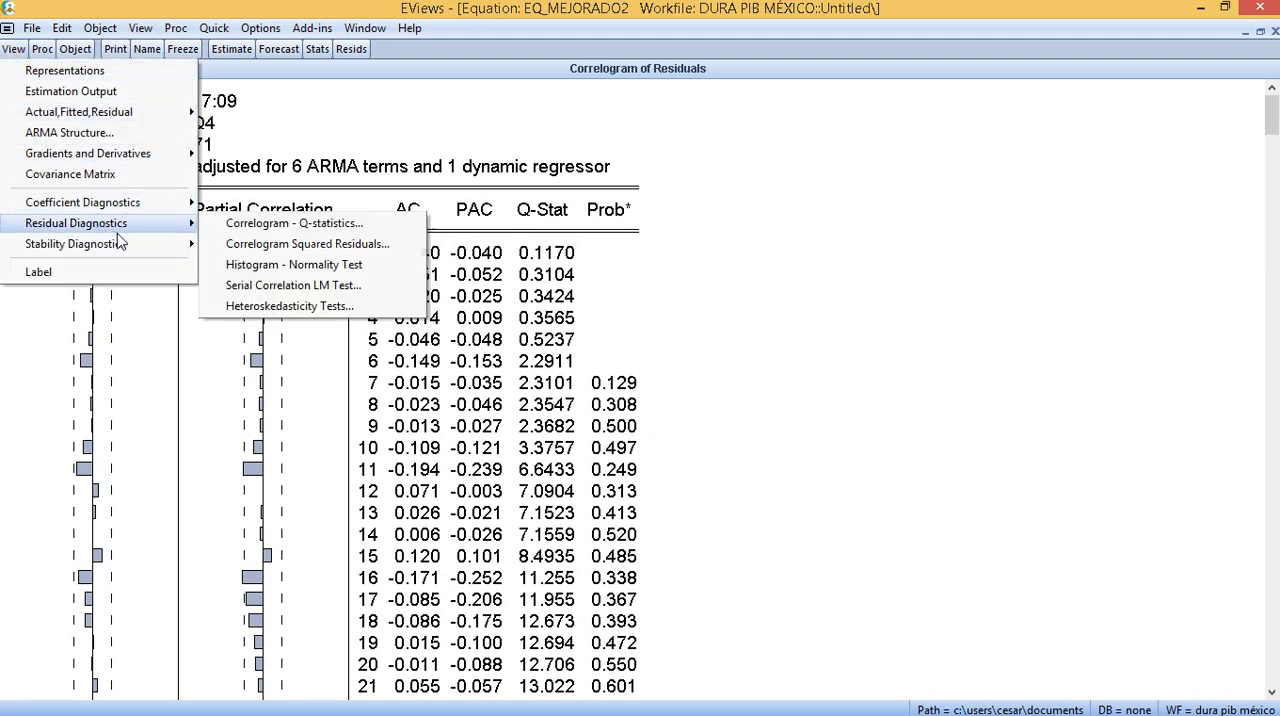
pyautogui.click(1029, 354)
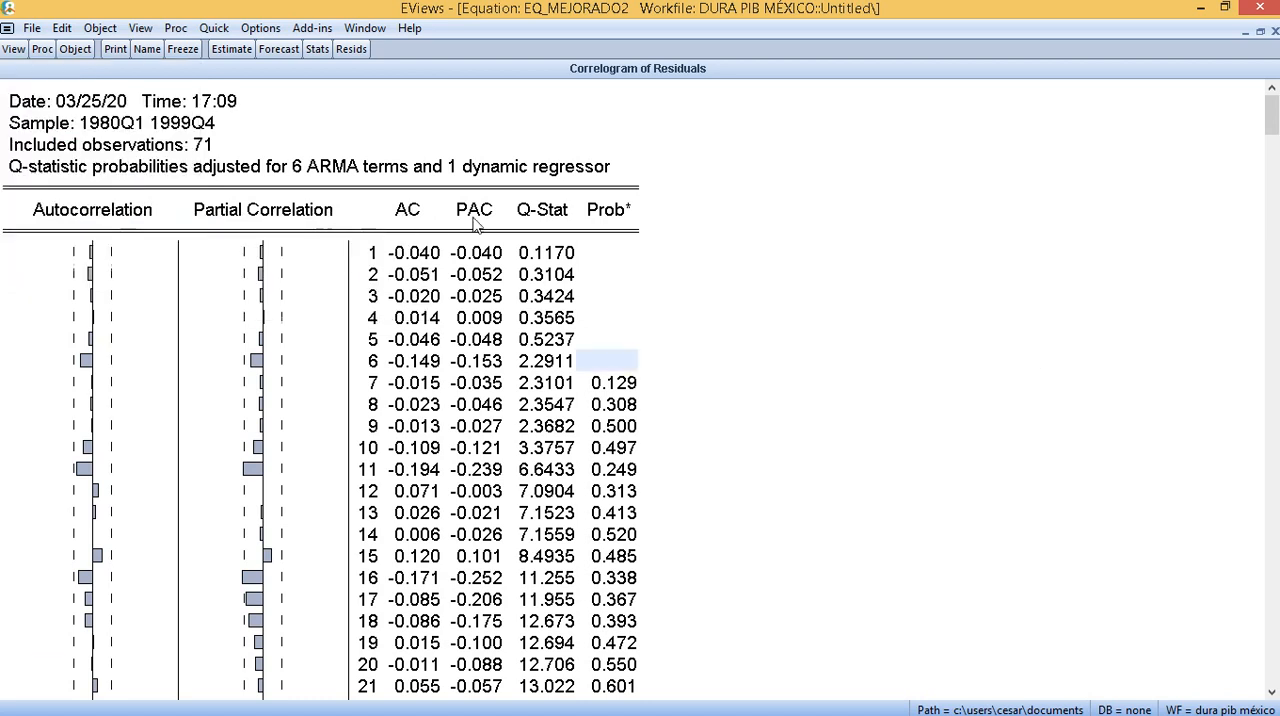
# - Save the ordinary residuals of eq_mejorado2 as a new series named vv
pyautogui.click(47, 50)
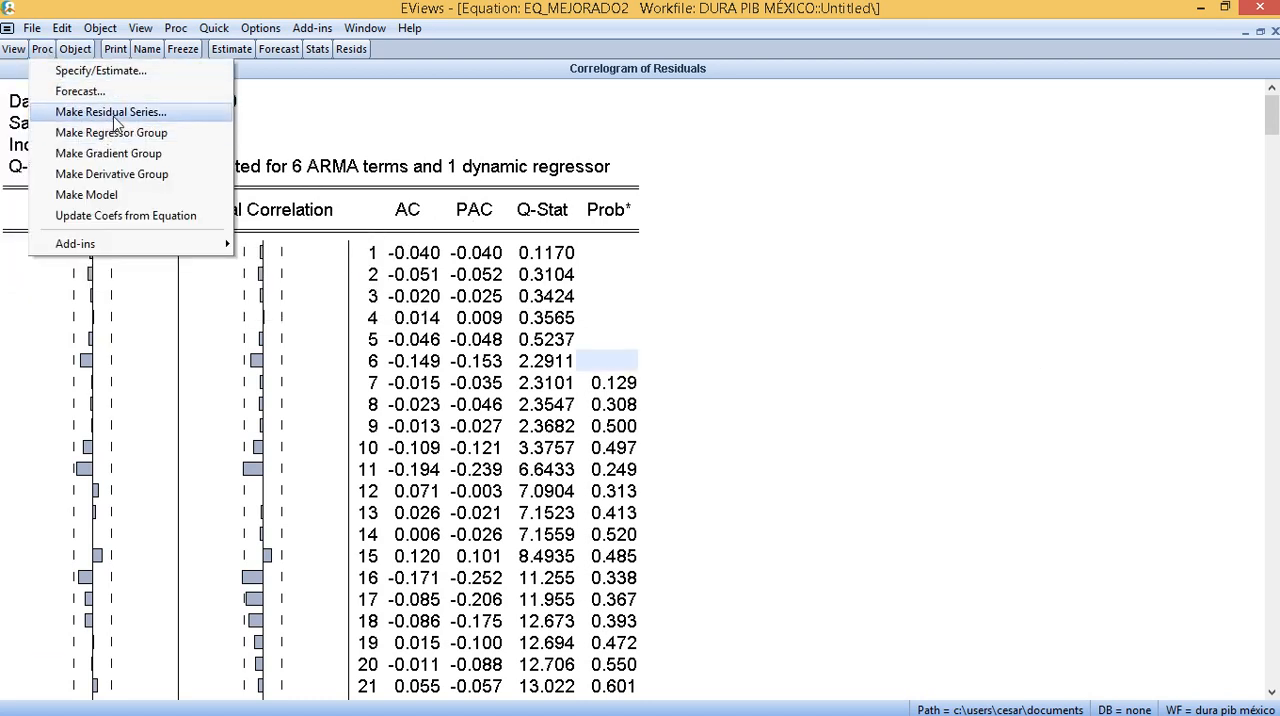
pyautogui.click(120, 115)
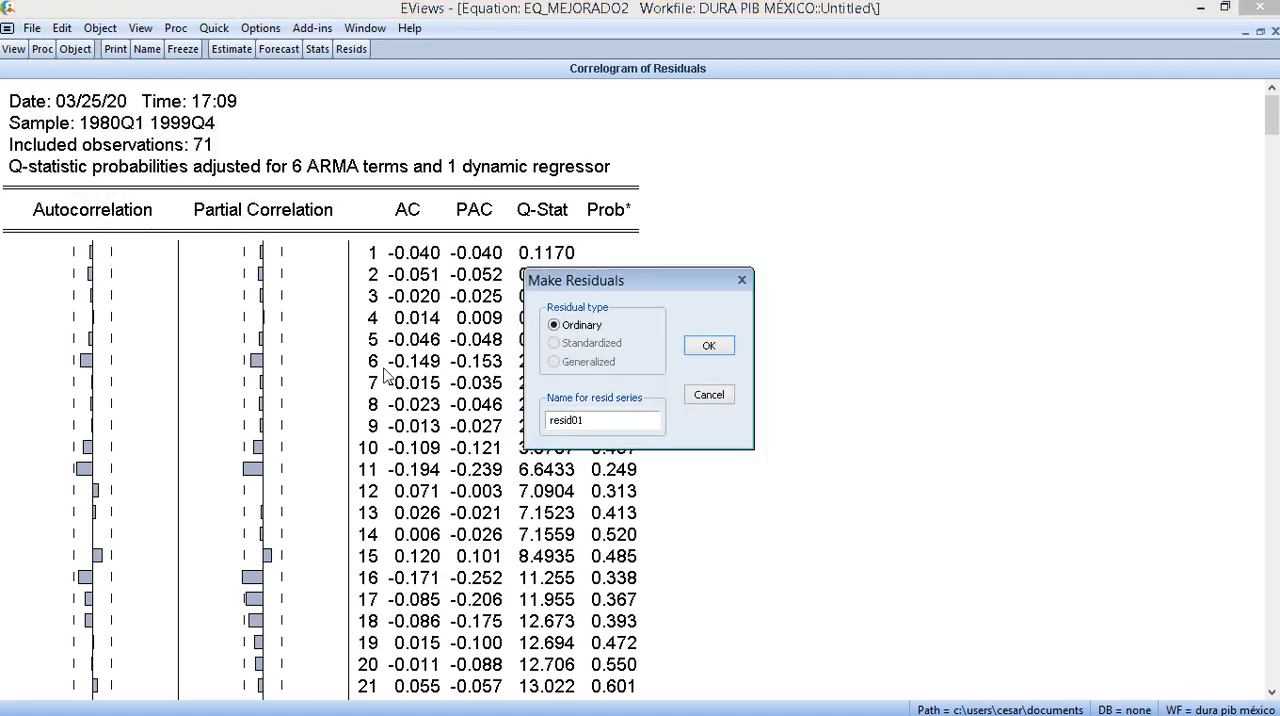
pyautogui.moveTo(617, 421); pyautogui.dragTo(519, 425)
pyautogui.write('vv')
pyautogui.click(708, 346)
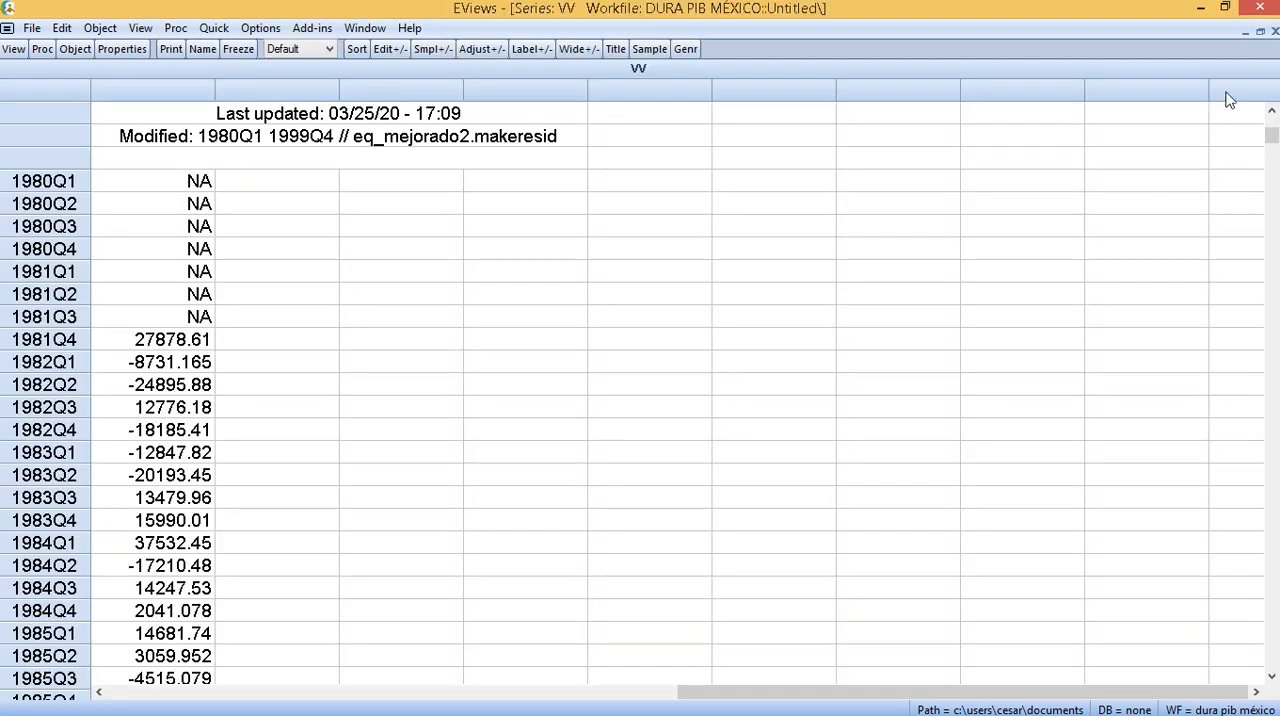
# - Run an Augmented Dickey-Fuller unit root test on vv in level with trend and intercept, using Schwarz lag selection with 11 maximum lags
pyautogui.click(13, 48)
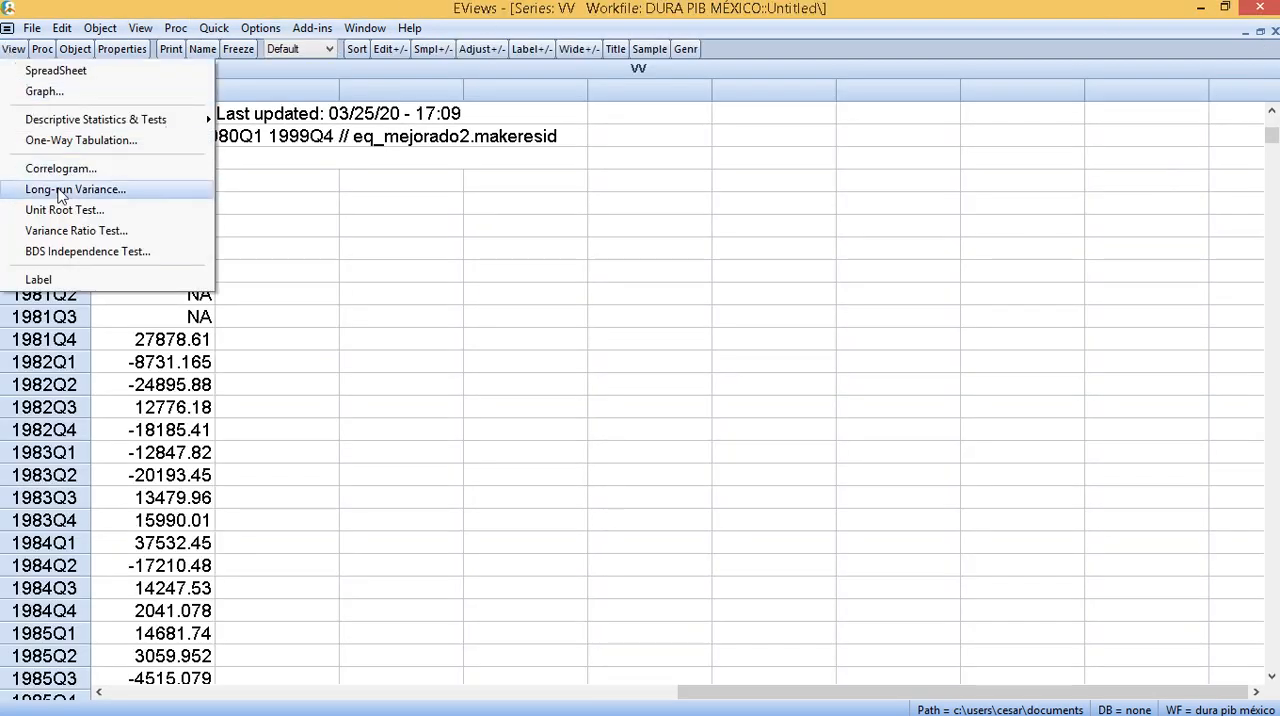
pyautogui.click(64, 210)
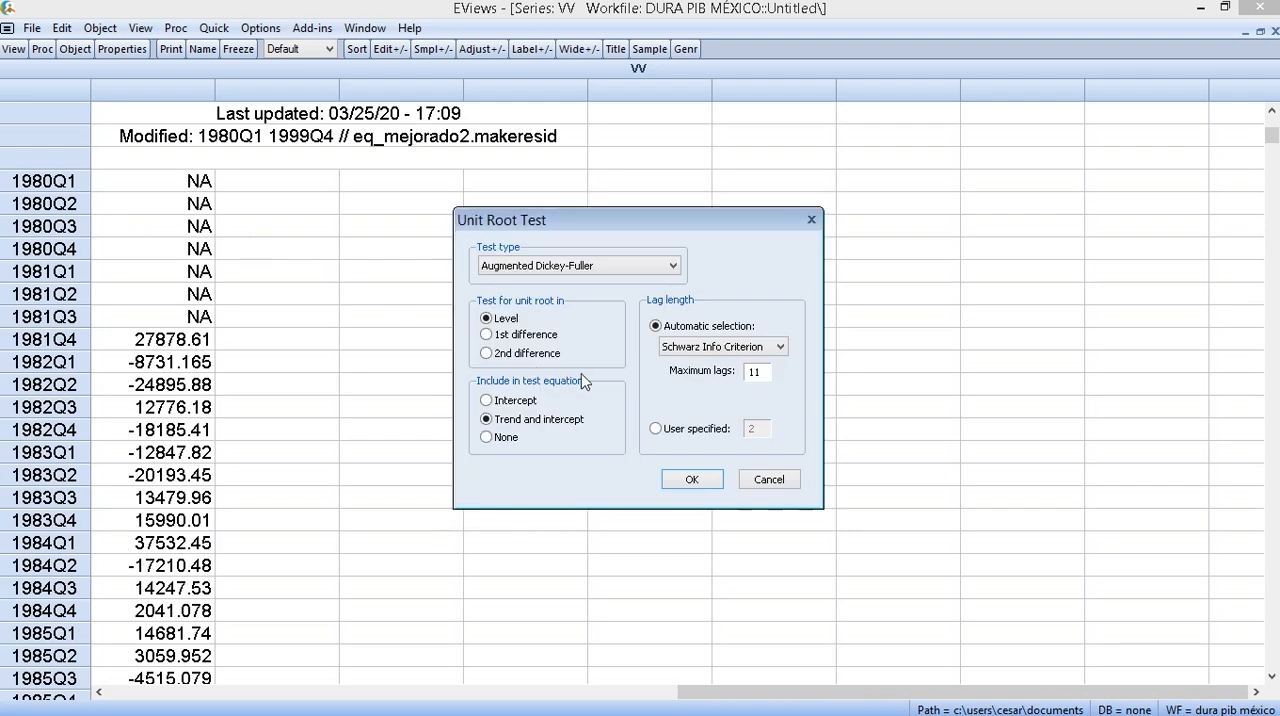
pyautogui.click(689, 481)
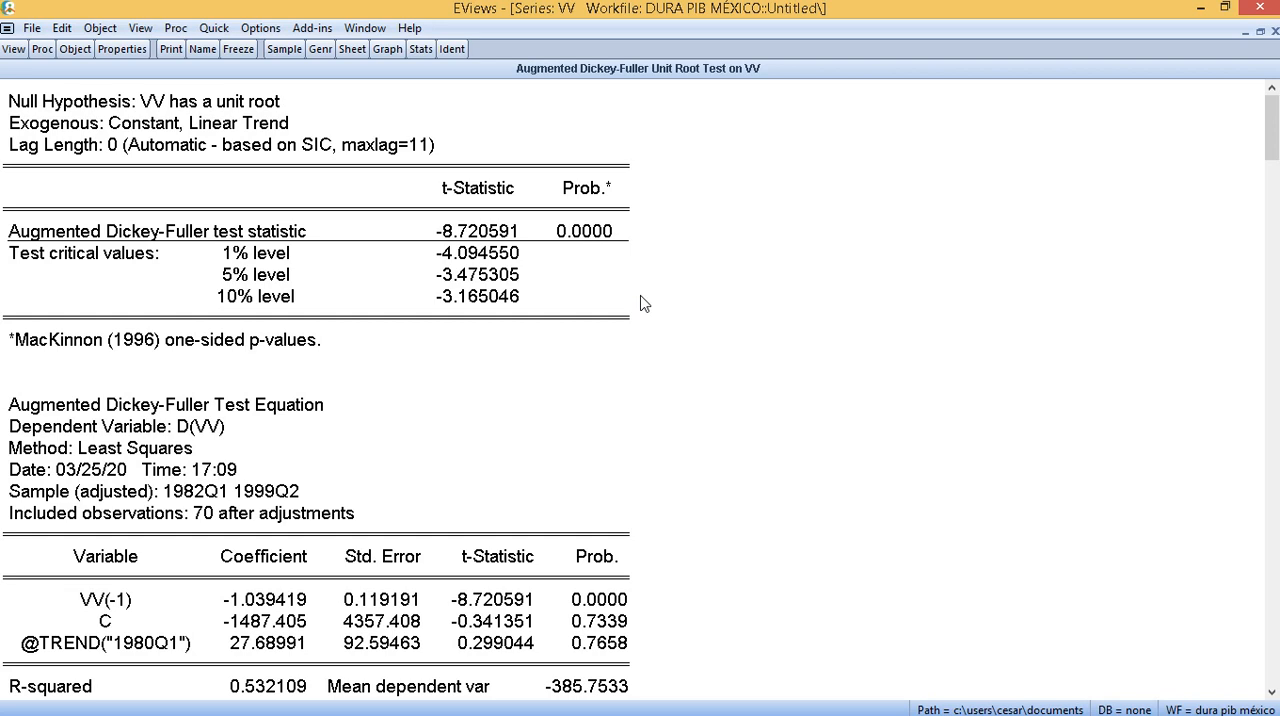
# - Close the vv series and the eq_mejorado2 equation, and switch to the Box-Jenkins process slide in PowerPoint
pyautogui.click(1261, 33)
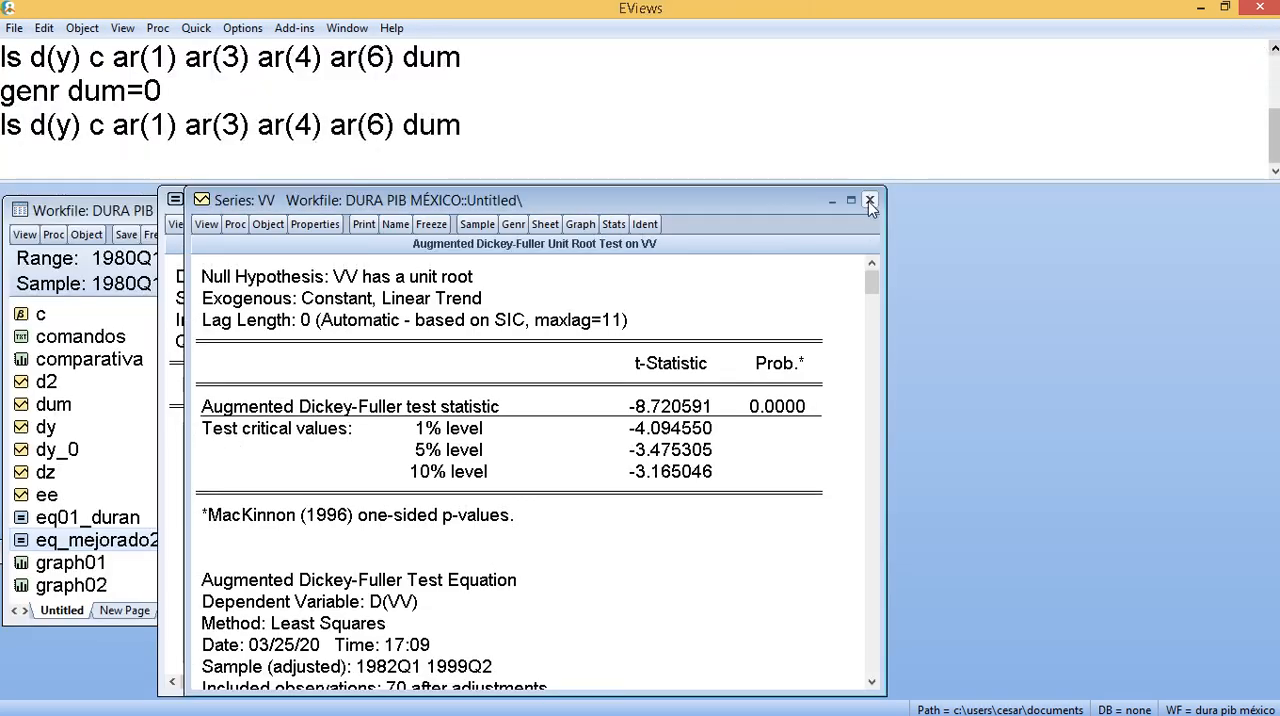
pyautogui.click(869, 202)
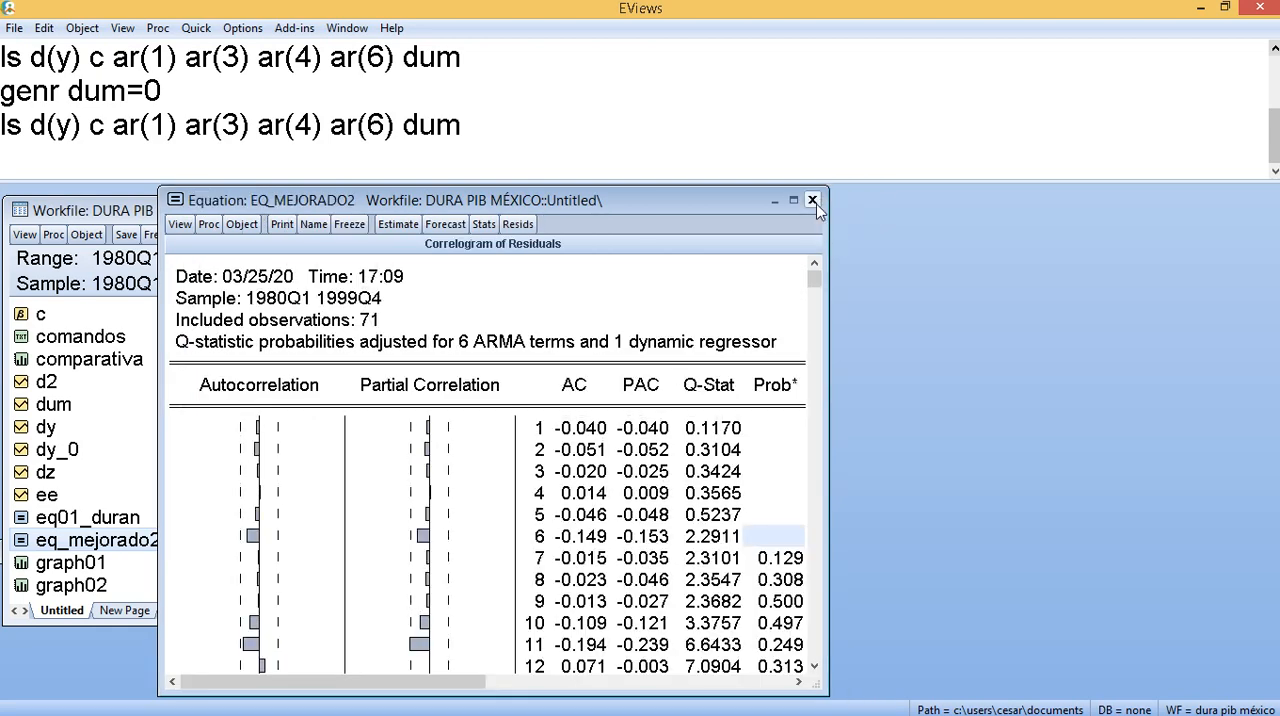
pyautogui.click(813, 201)
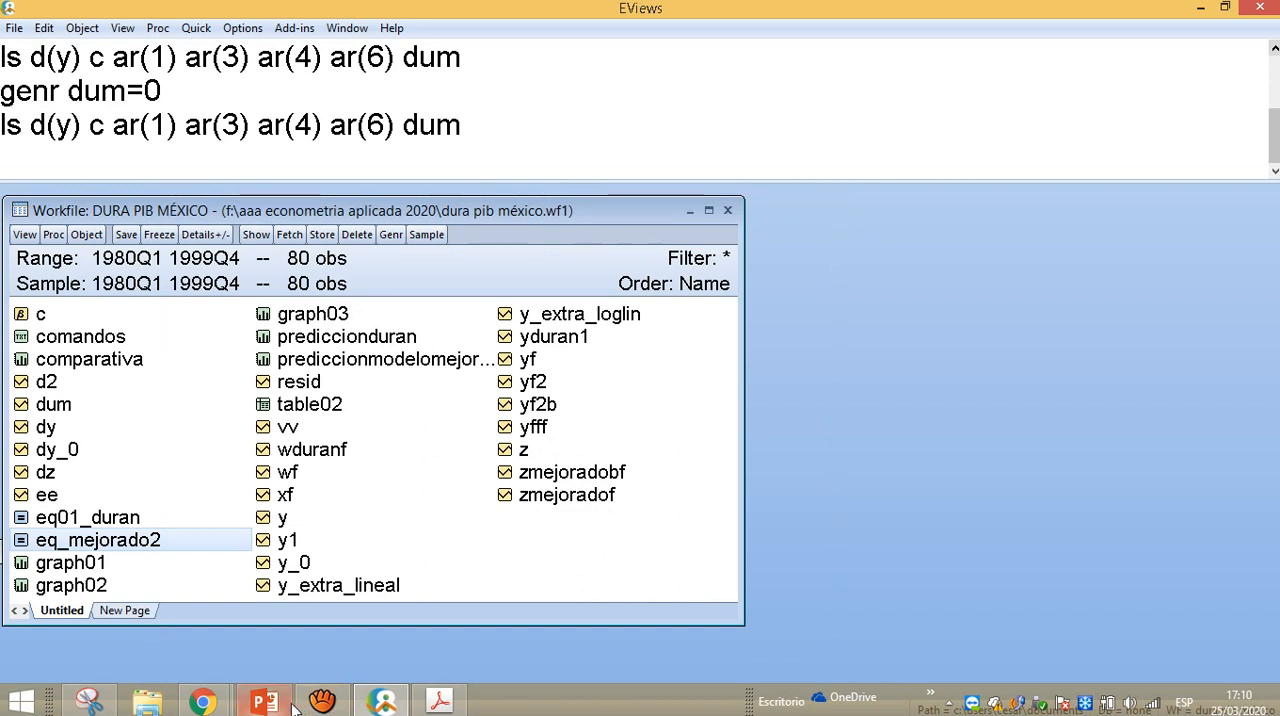
pyautogui.click(266, 703)
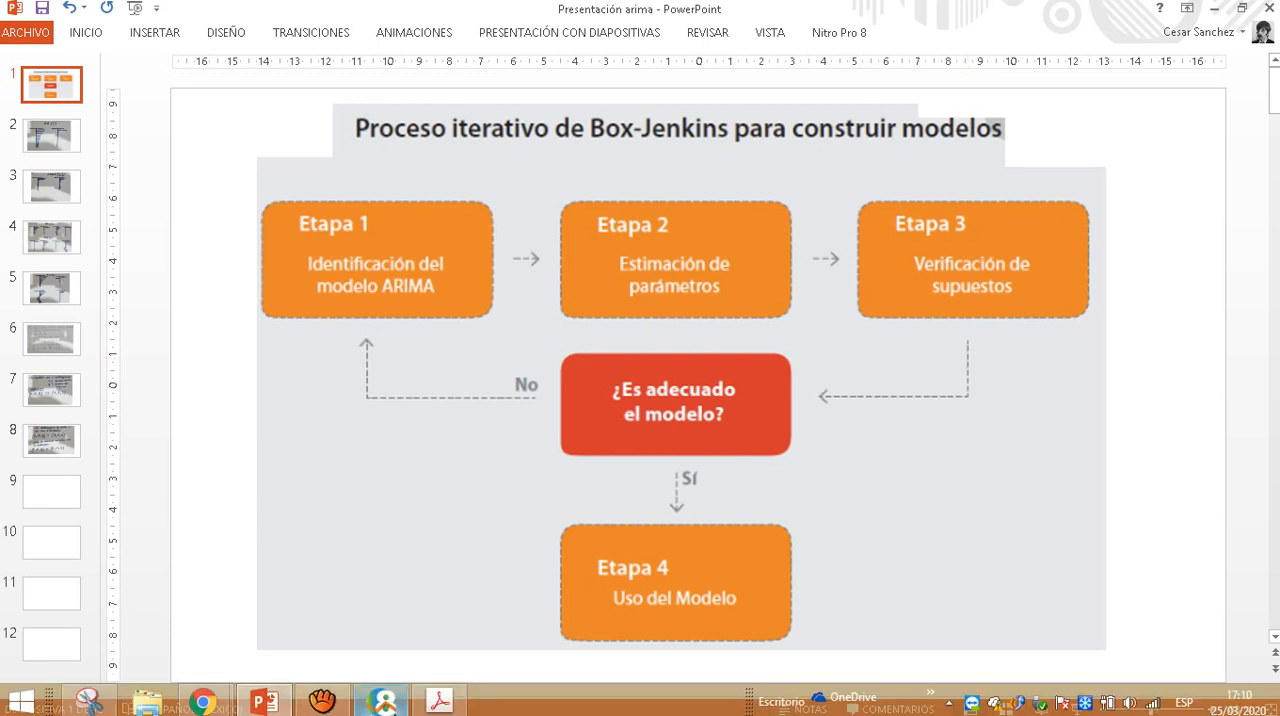
# - Switch back to EViews, open the comparativa graph and compare the enlarged WDURANF and WF forecasts, then restore the graph window's size
pyautogui.click(382, 703)
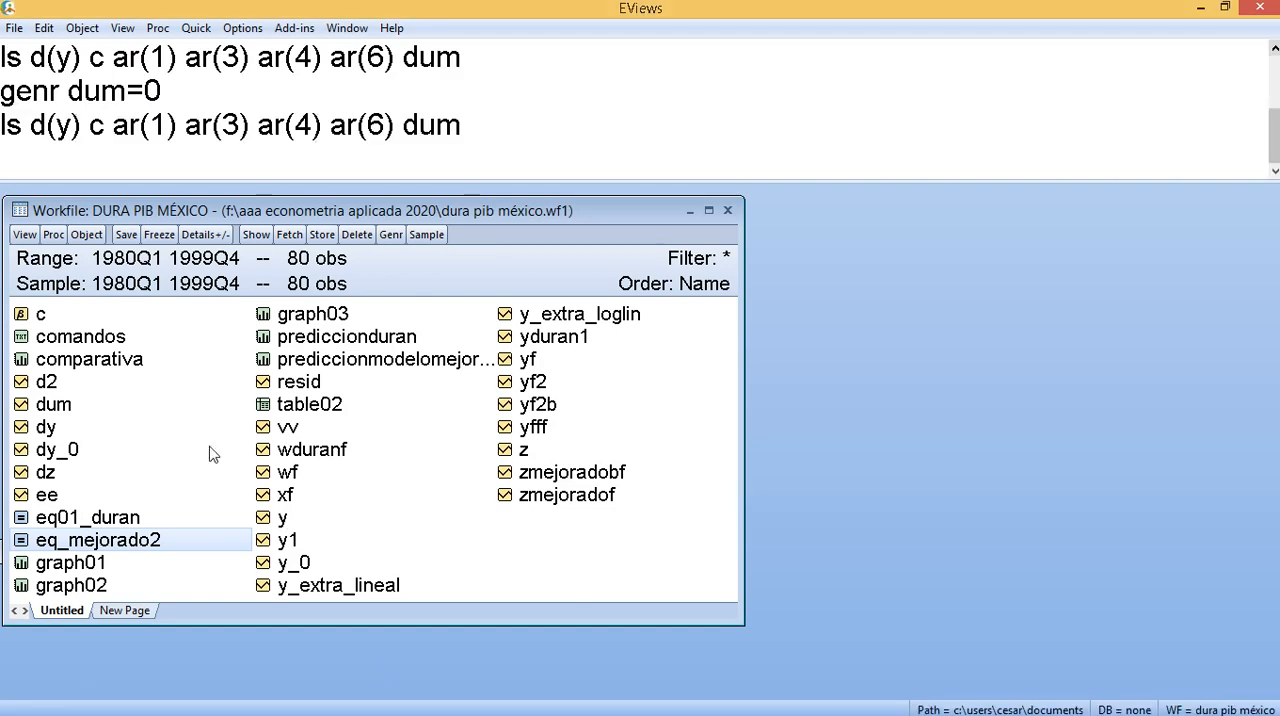
pyautogui.doubleClick(120, 361)
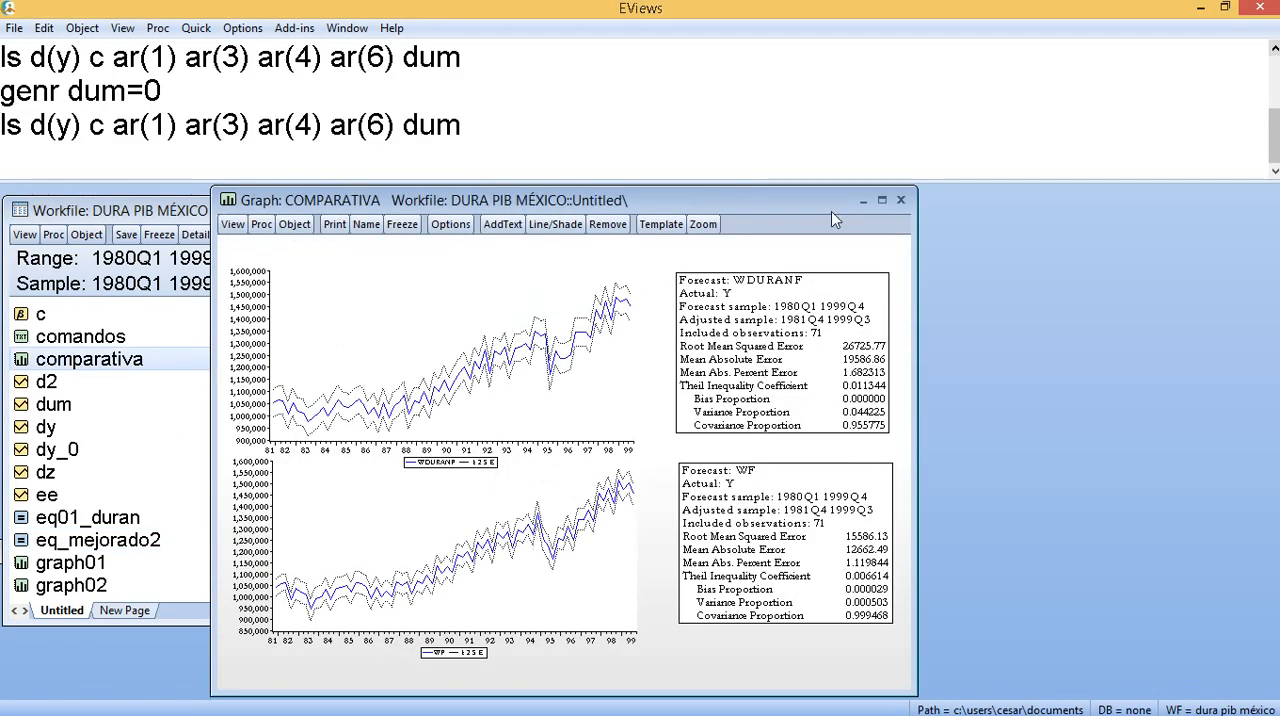
pyautogui.click(882, 200)
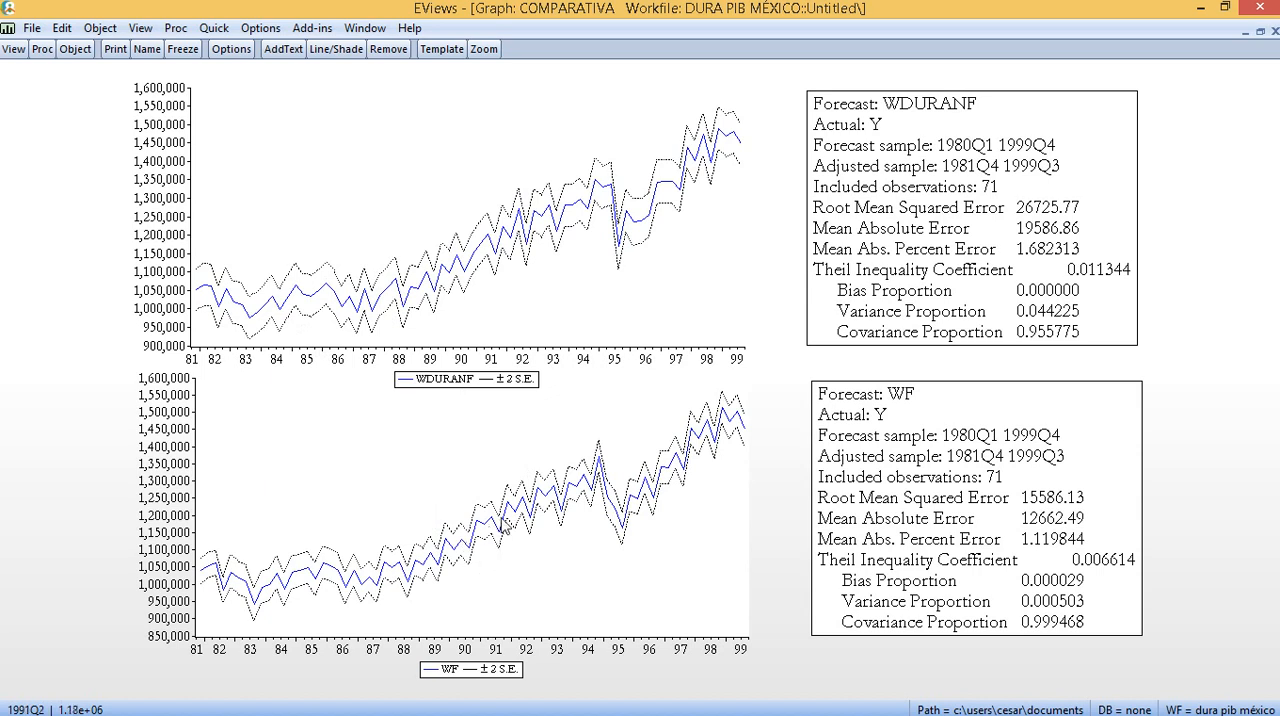
pyautogui.moveTo(490, 245)
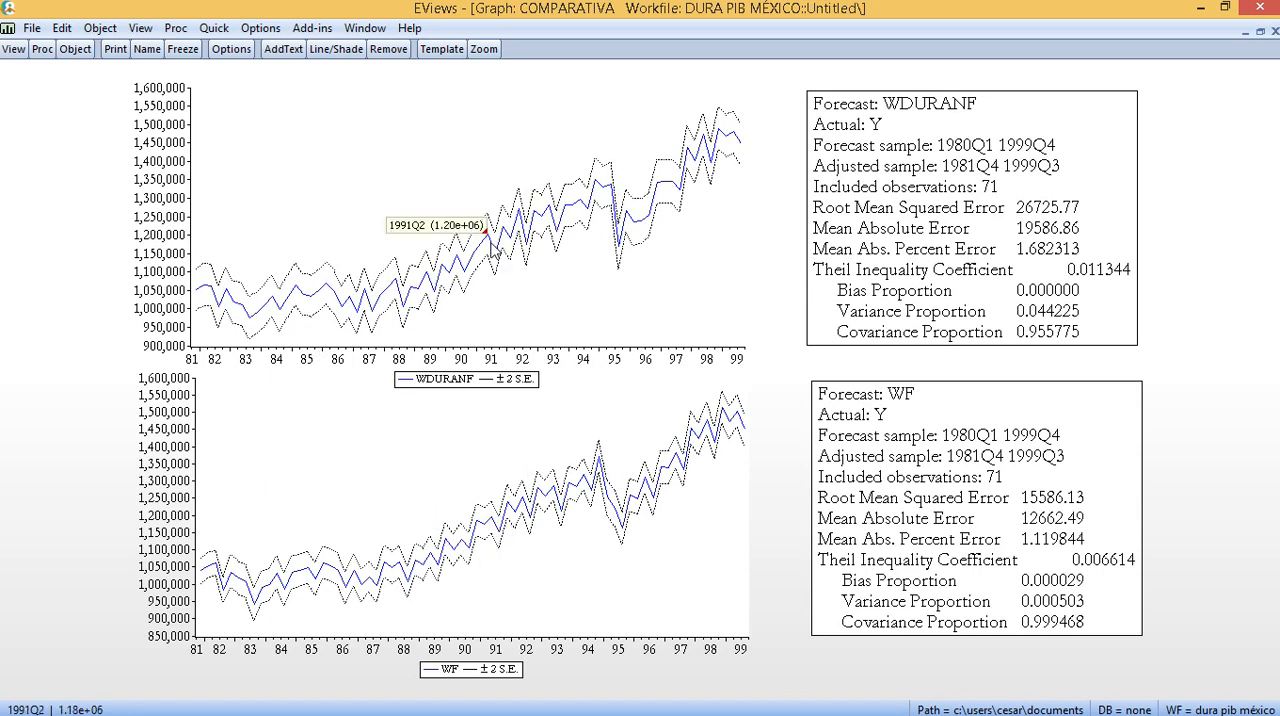
pyautogui.click(1260, 32)
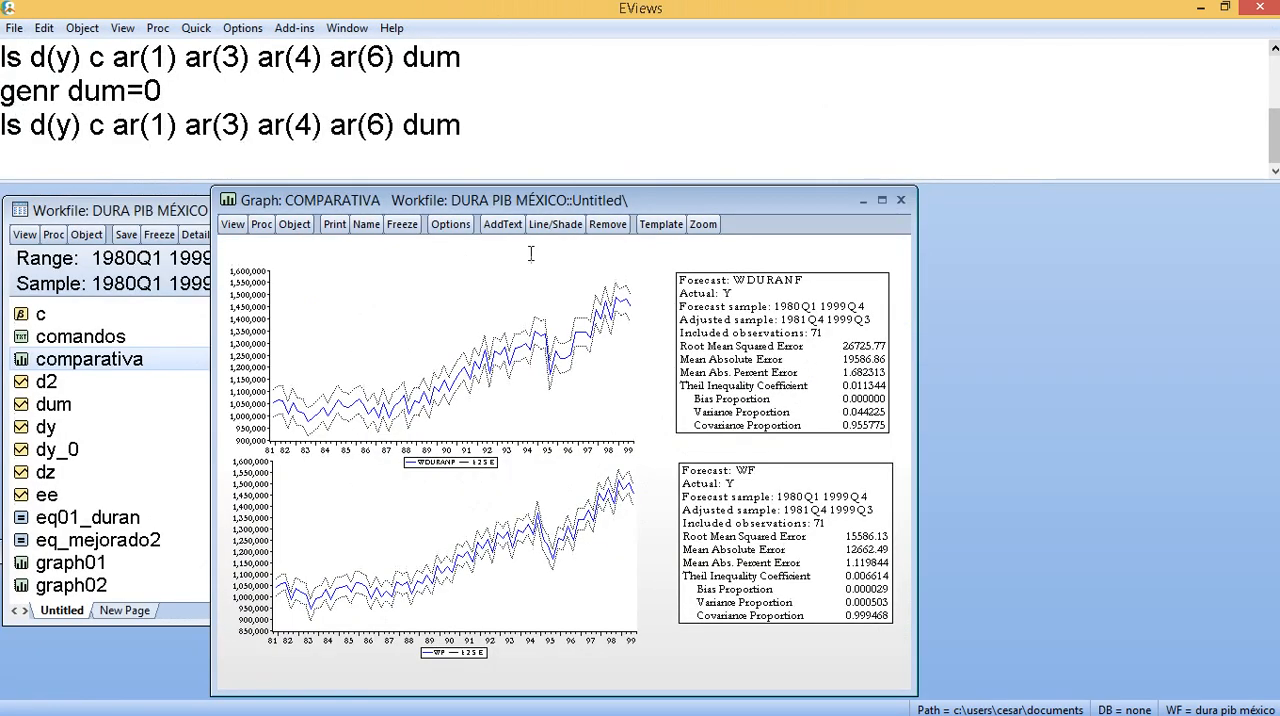
# - Switch to Duran Arima ejemplo mexico.pdf in Acrobat, close it, and minimize the PowerPoint presentation to return to EViews
pyautogui.click(143, 381)
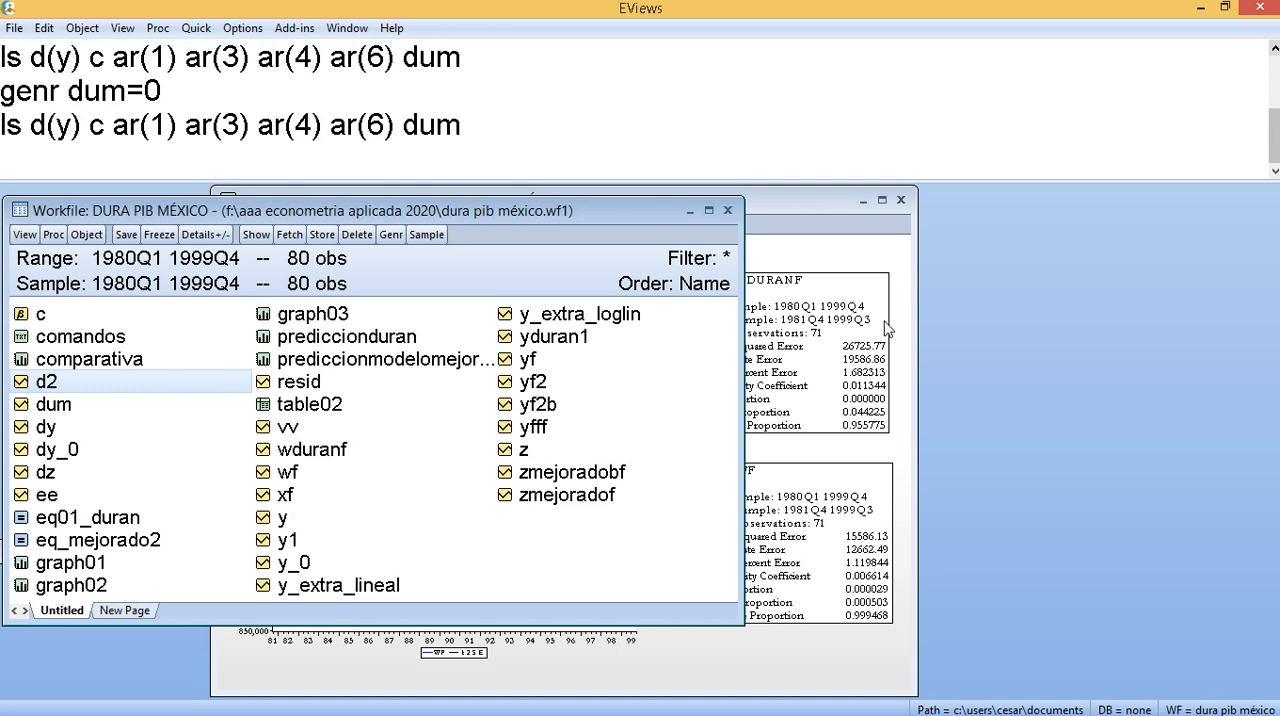
pyautogui.hotkey('alt', 'Tab')
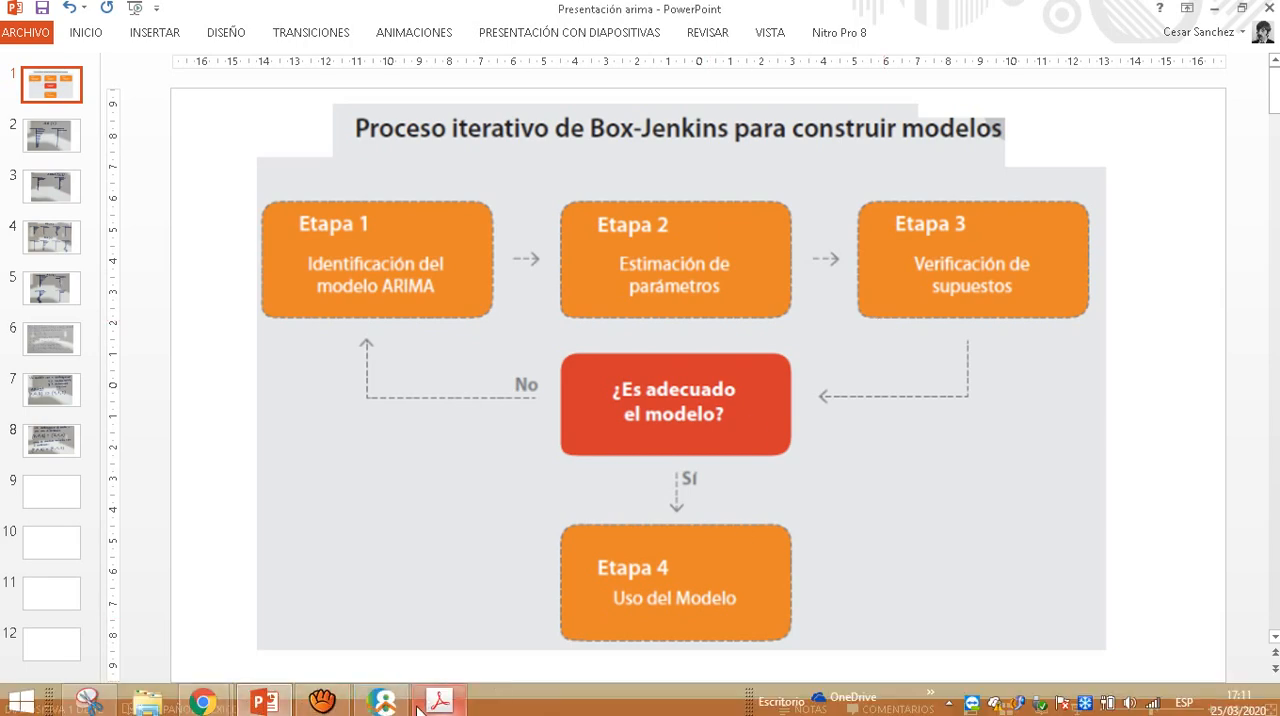
pyautogui.hotkey('alt', 'Tab')
pyautogui.moveTo(528, 597); pyautogui.dragTo(531, 136)
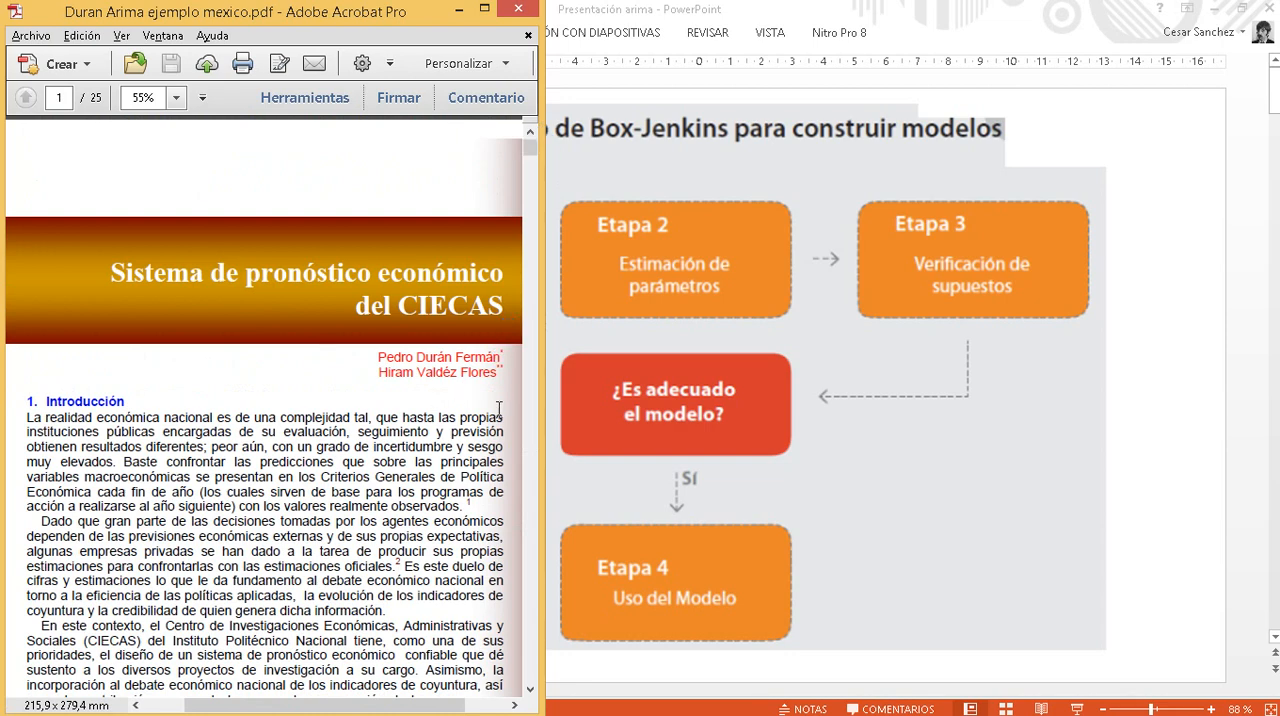
pyautogui.click(517, 10)
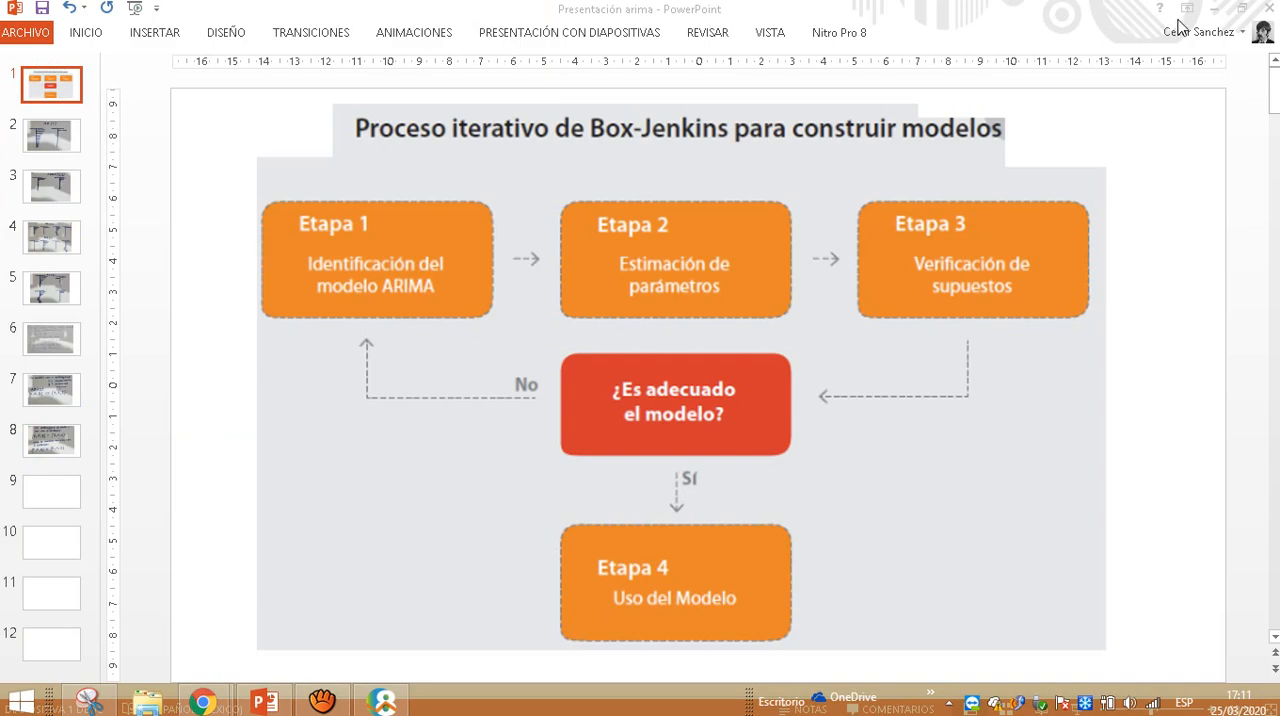
pyautogui.click(1217, 12)
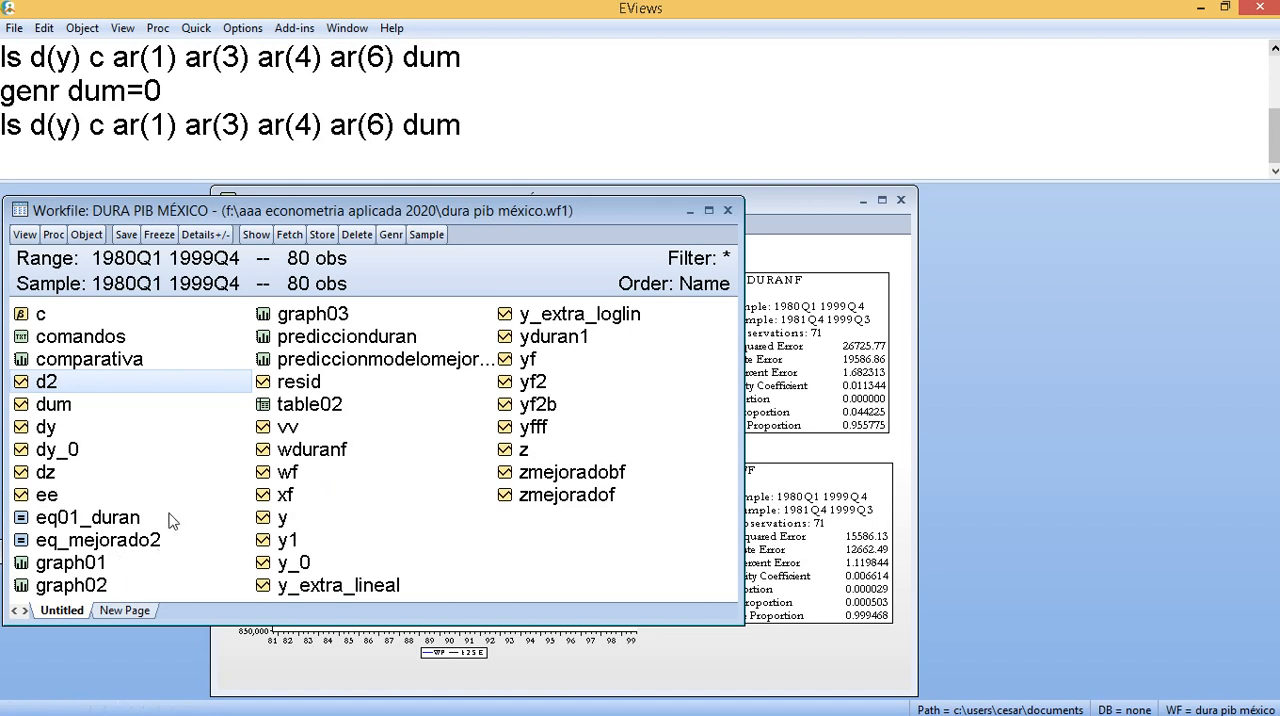
# - Open the series xf, wduranf and y together as a group, enlarge it and compare their values through 1999Q4
pyautogui.click(300, 492)
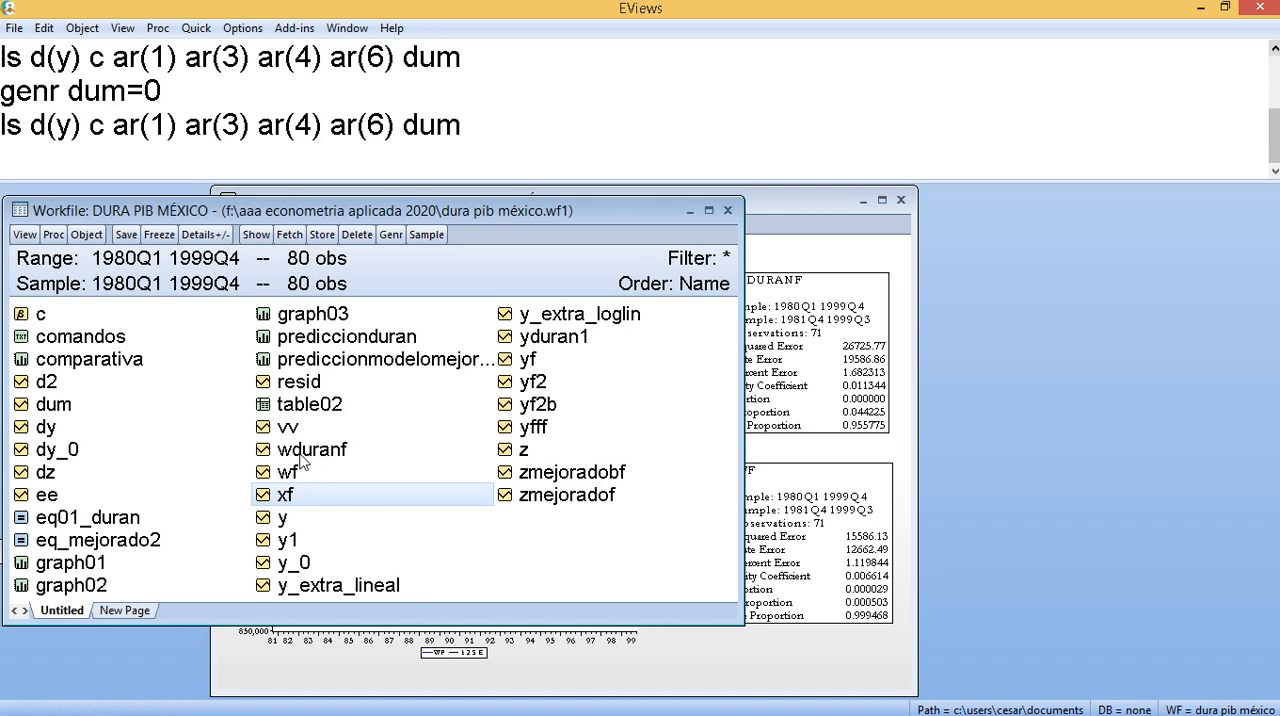
pyautogui.keyDown('ctrl'); pyautogui.click(302, 454); pyautogui.keyUp('ctrl')
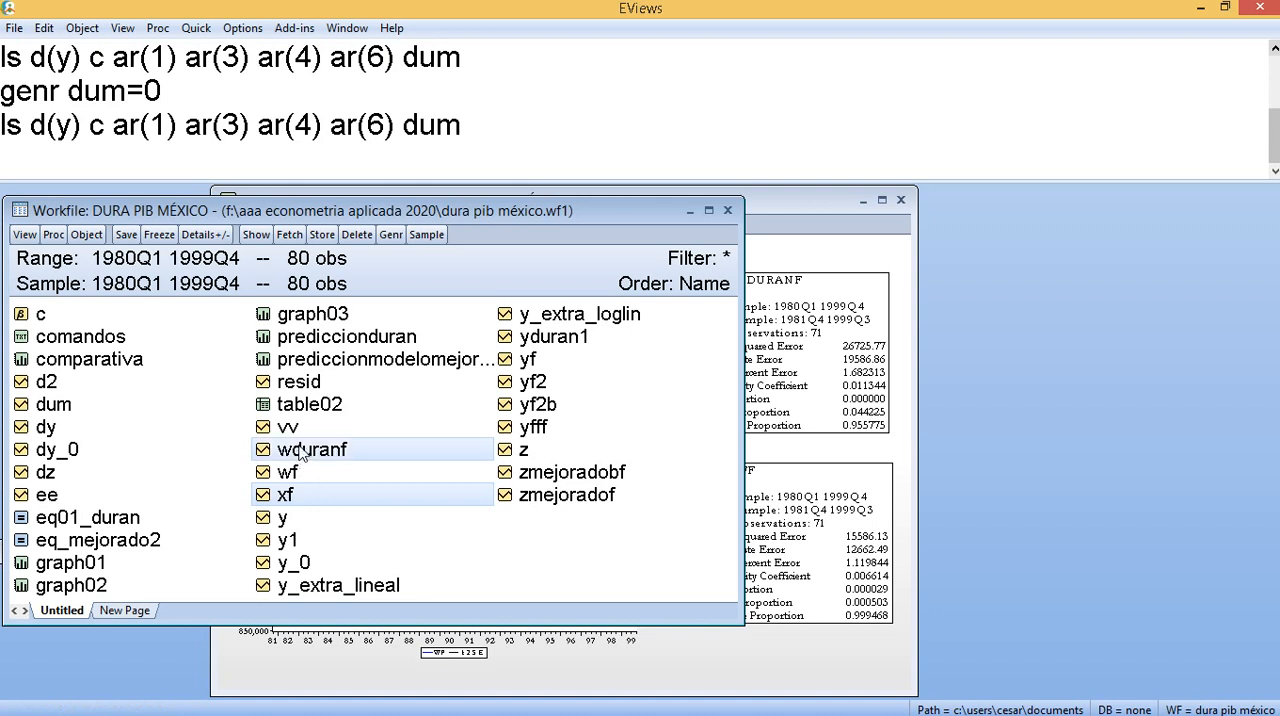
pyautogui.keyDown('ctrl'); pyautogui.click(281, 520); pyautogui.keyUp('ctrl')
pyautogui.rightClick(280, 522)
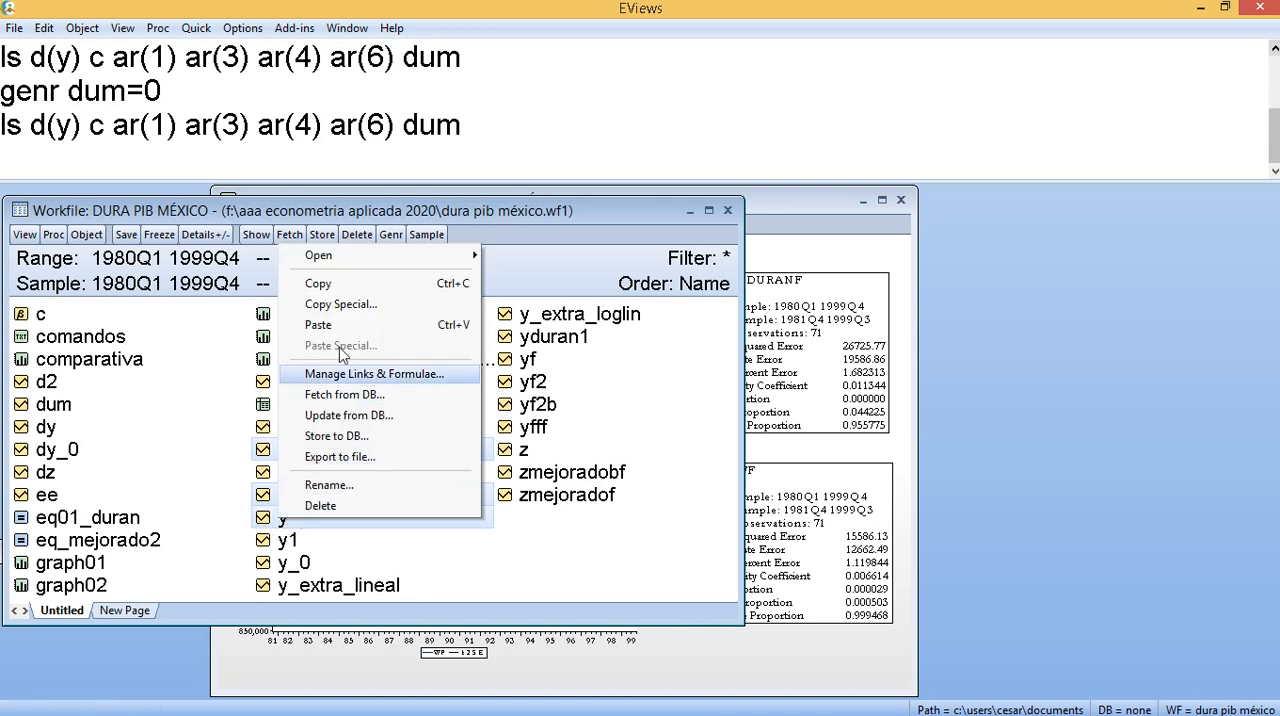
pyautogui.moveTo(420, 260)
pyautogui.click(520, 256)
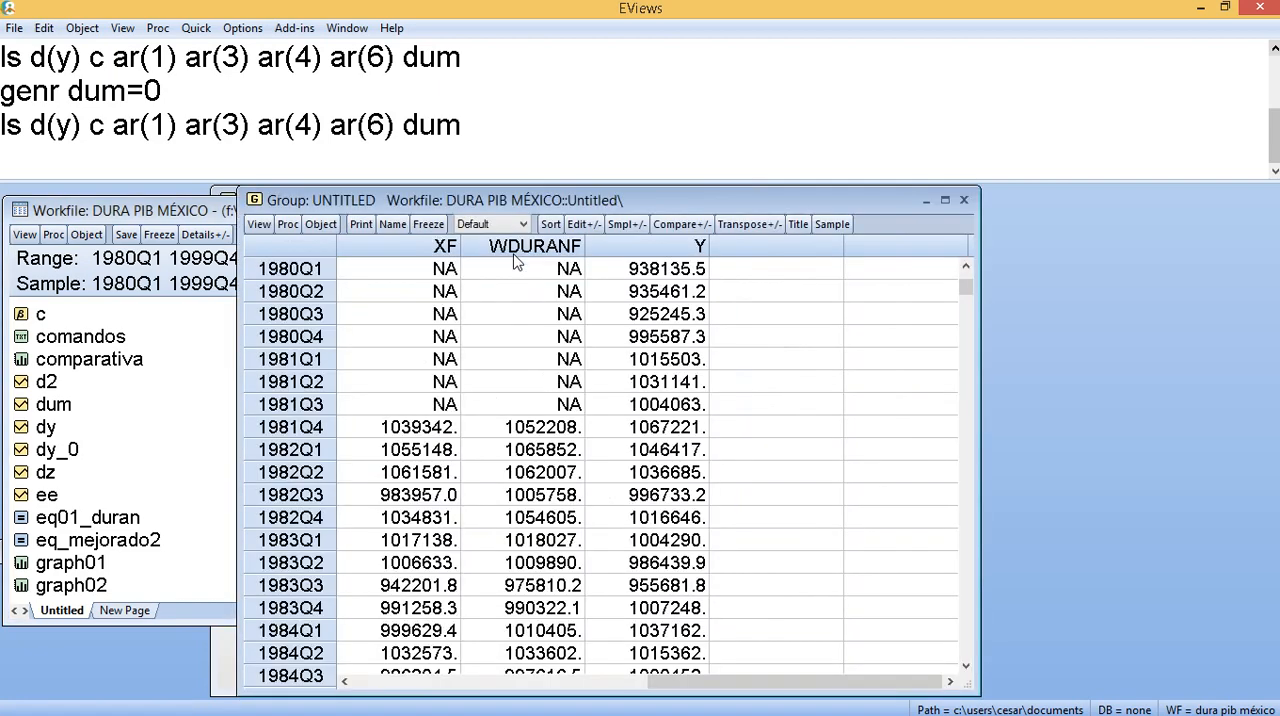
pyautogui.doubleClick(577, 205)
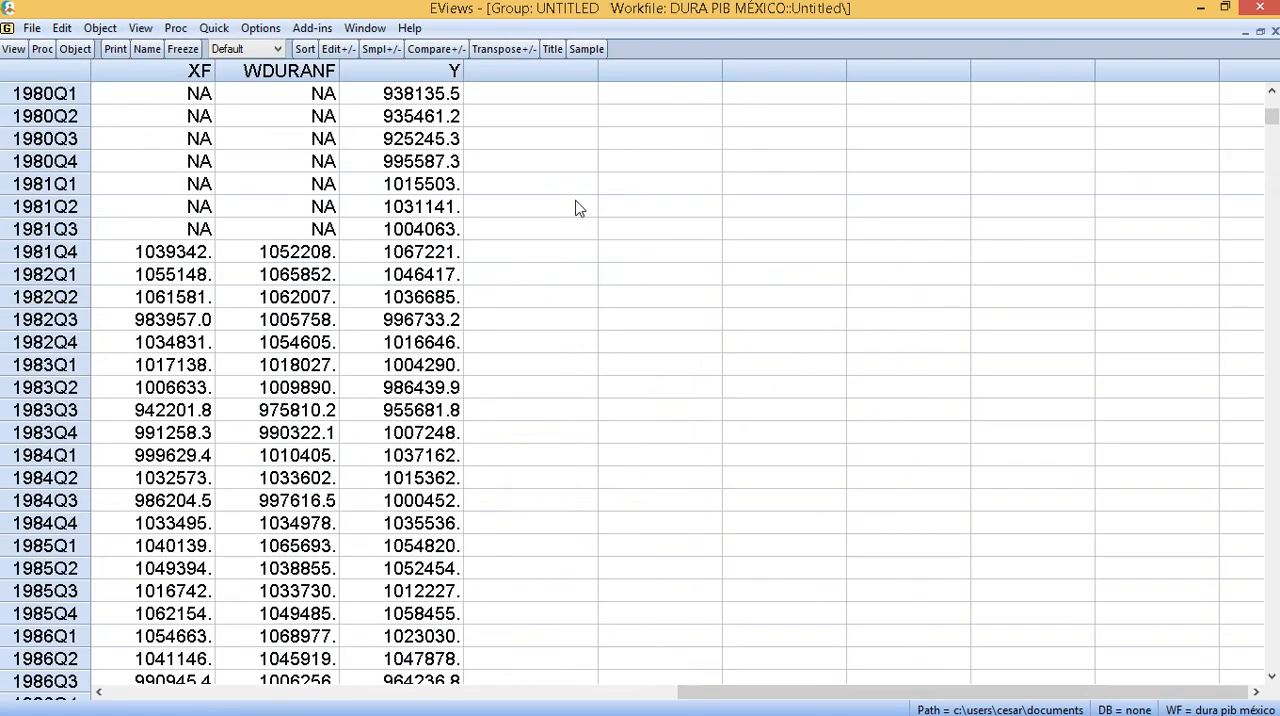
pyautogui.scroll(-15, 340, 550)
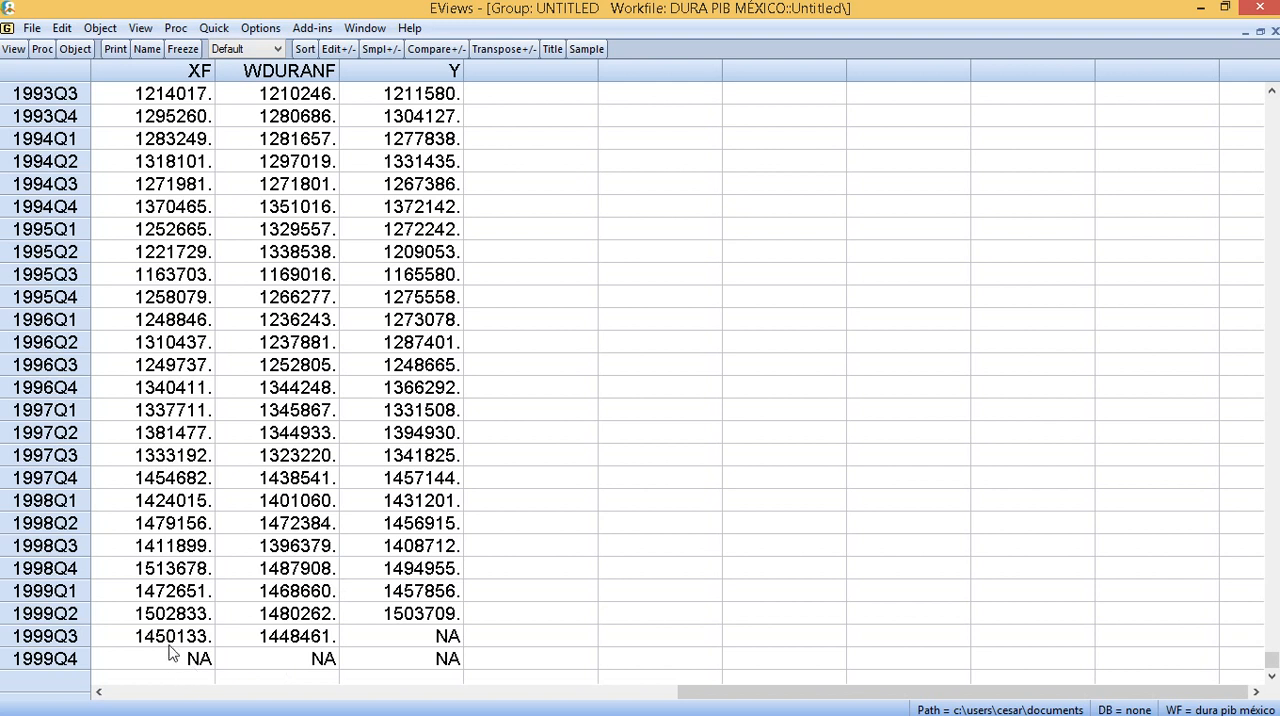
pyautogui.moveTo(252, 712)
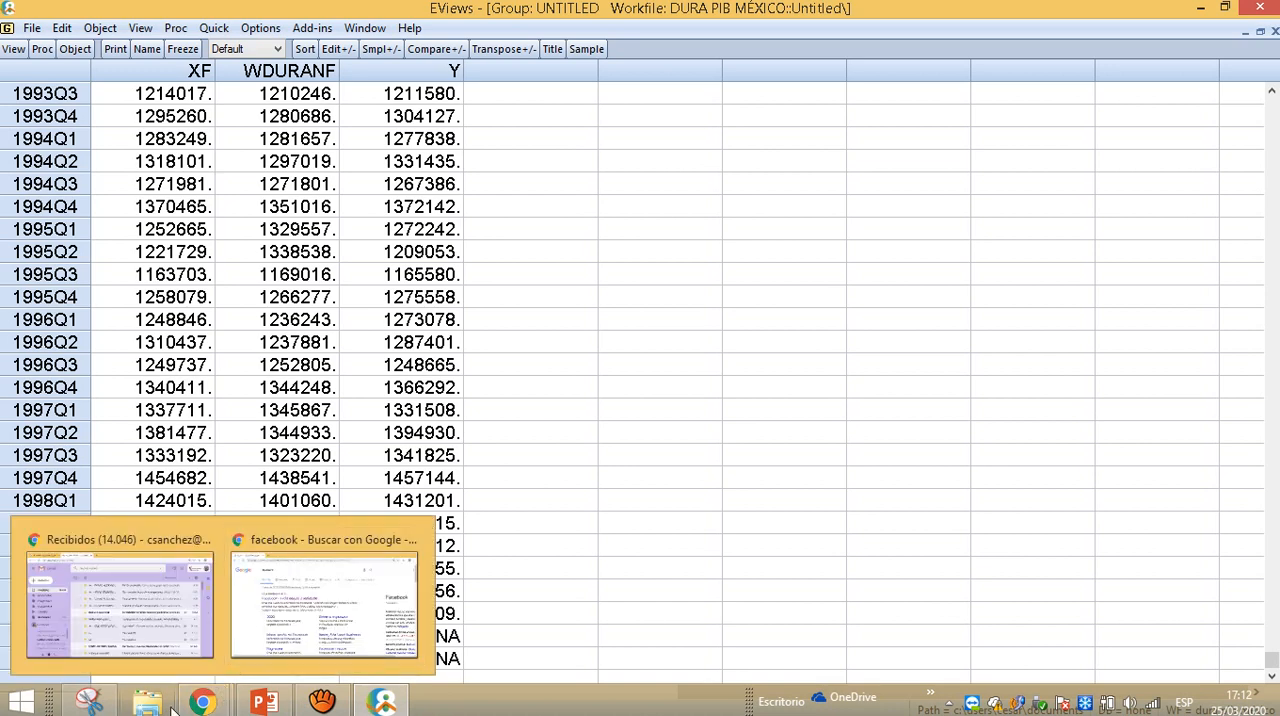
pyautogui.click(90, 704)
pyautogui.click(147, 702)
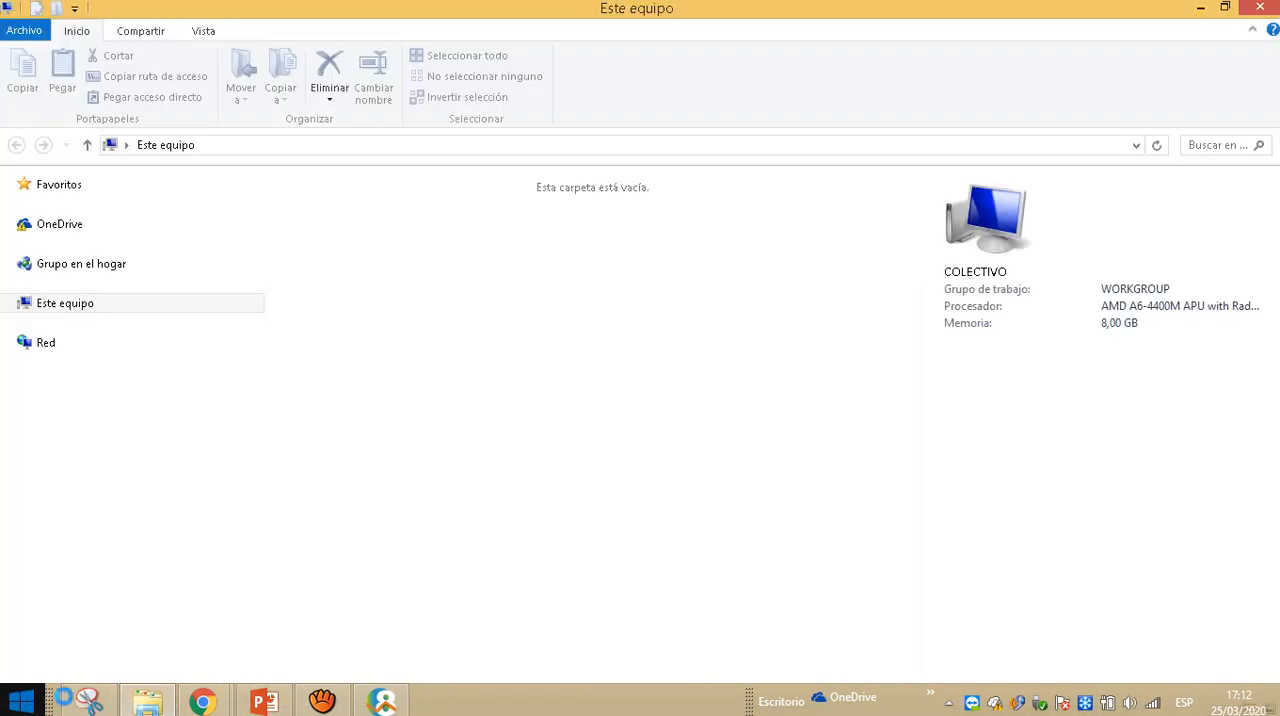
pyautogui.click(1200, 8)
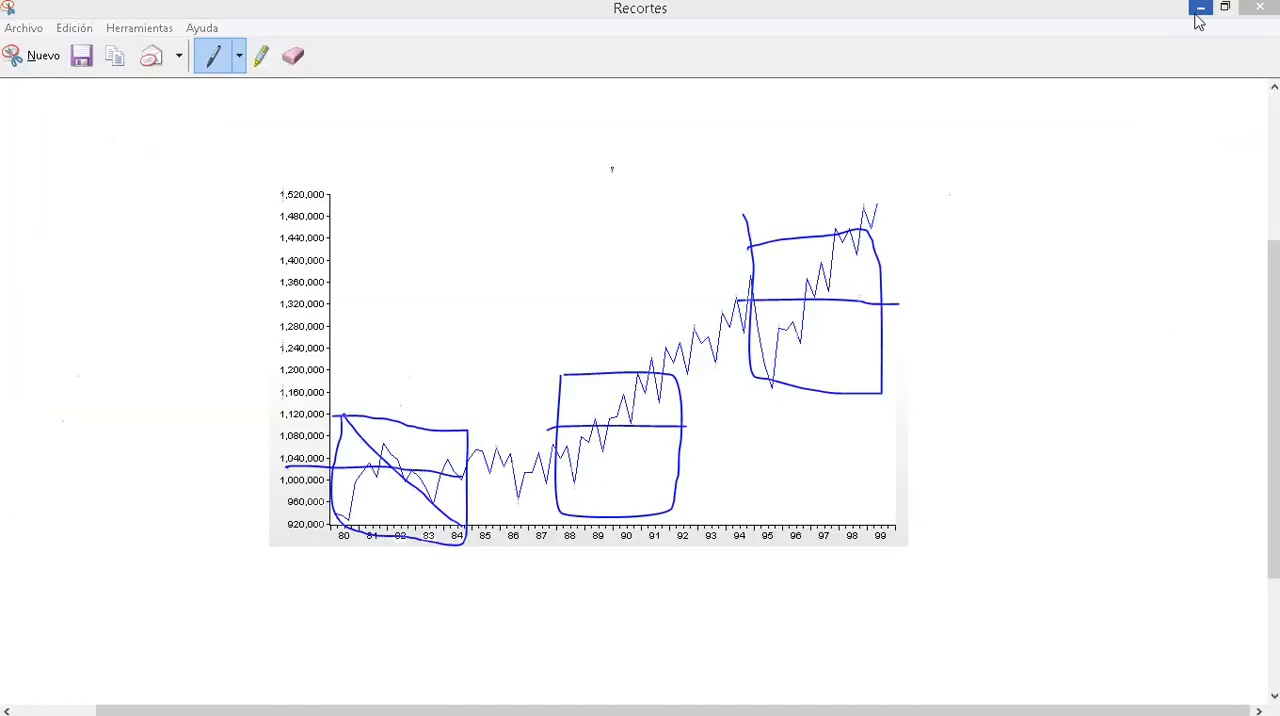
pyautogui.click(1200, 8)
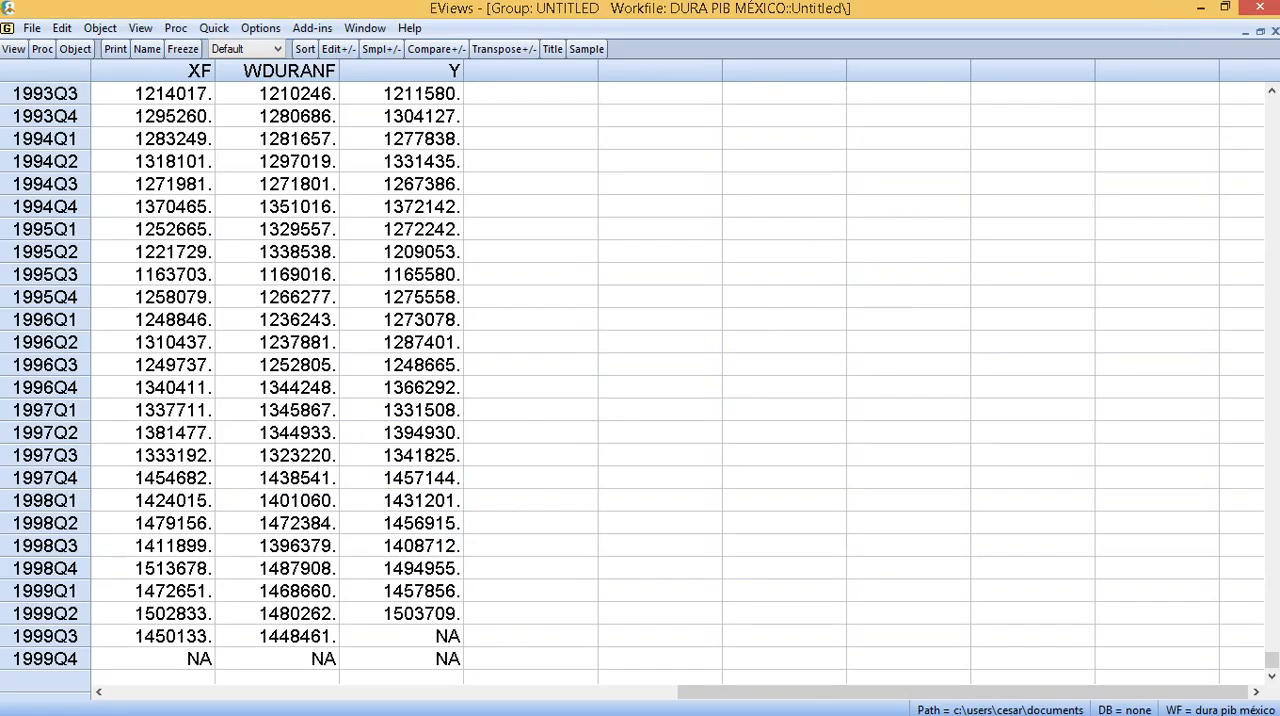
# - Search the computer for "duran" and open the PDF Duran Arima ejemplo mexico in Acrobat
pyautogui.press('super')
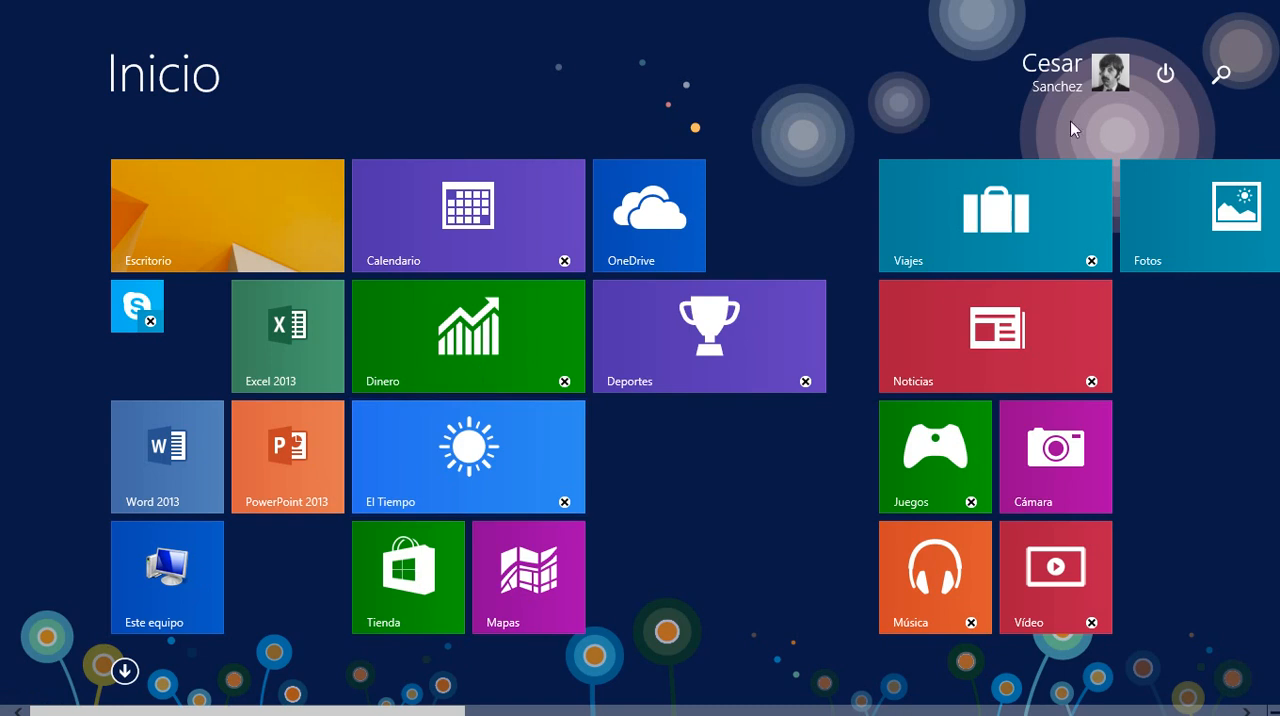
pyautogui.click(1214, 71)
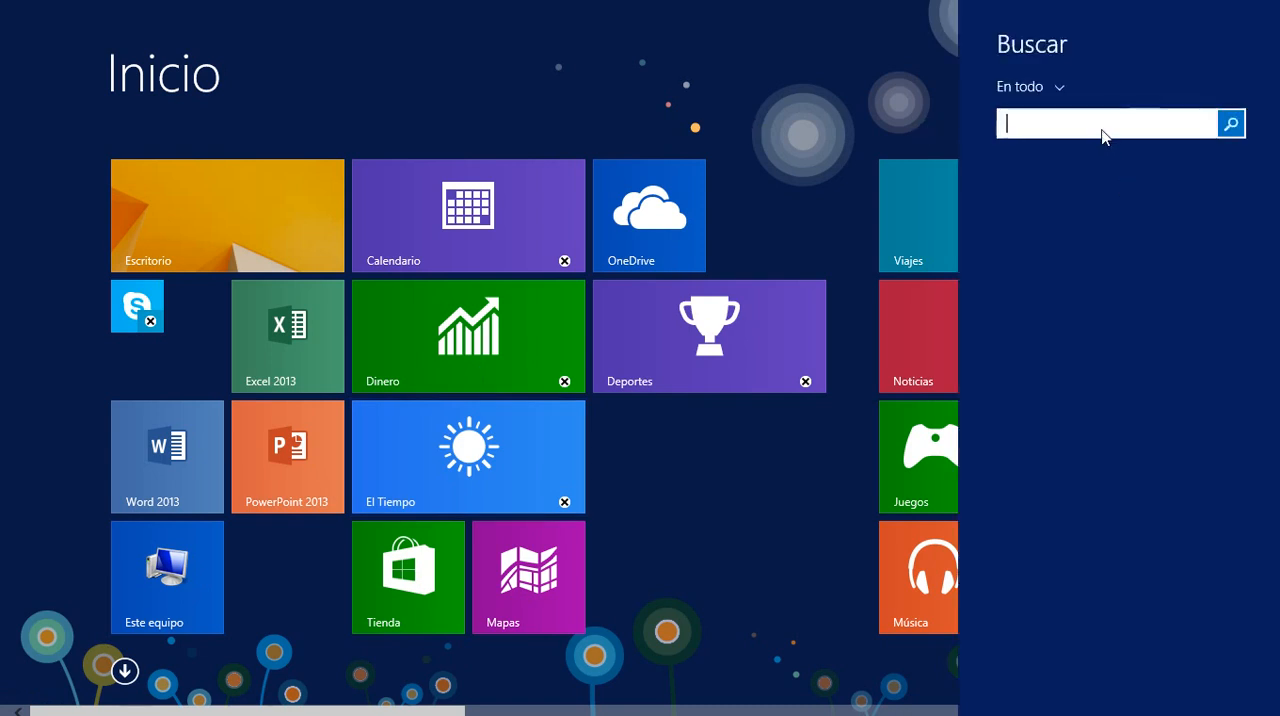
pyautogui.write('duran')
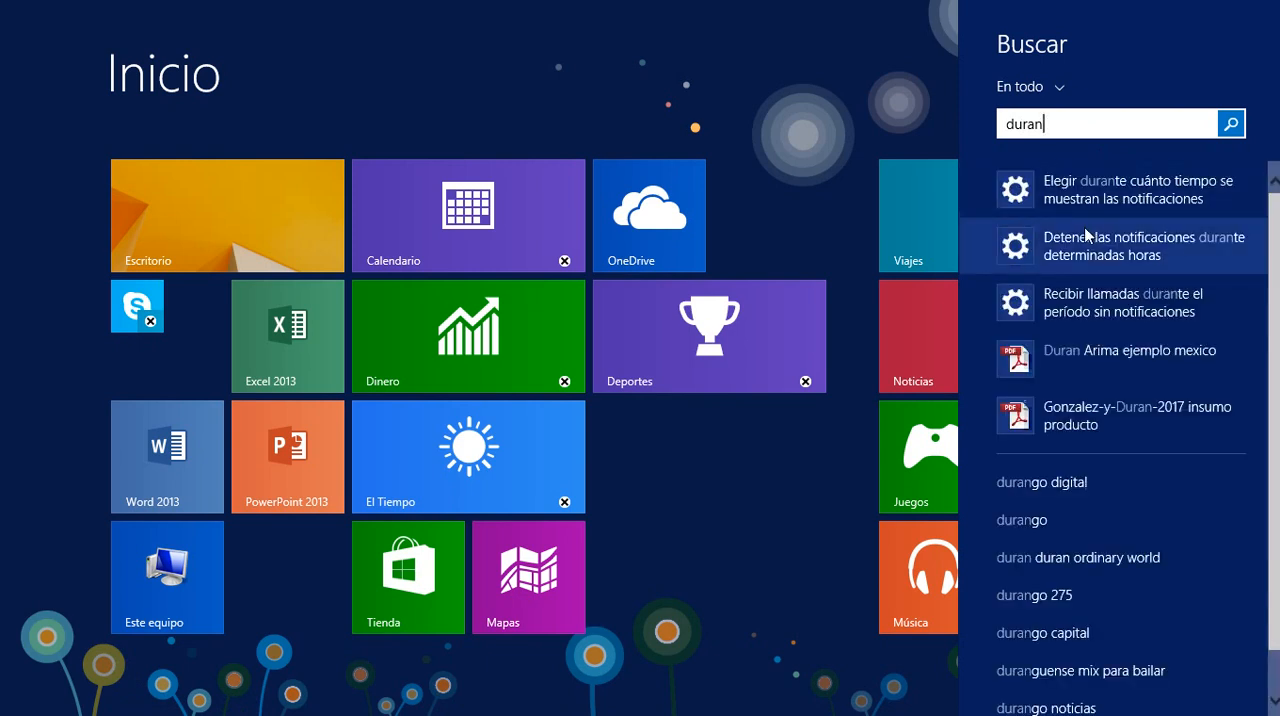
pyautogui.click(1030, 360)
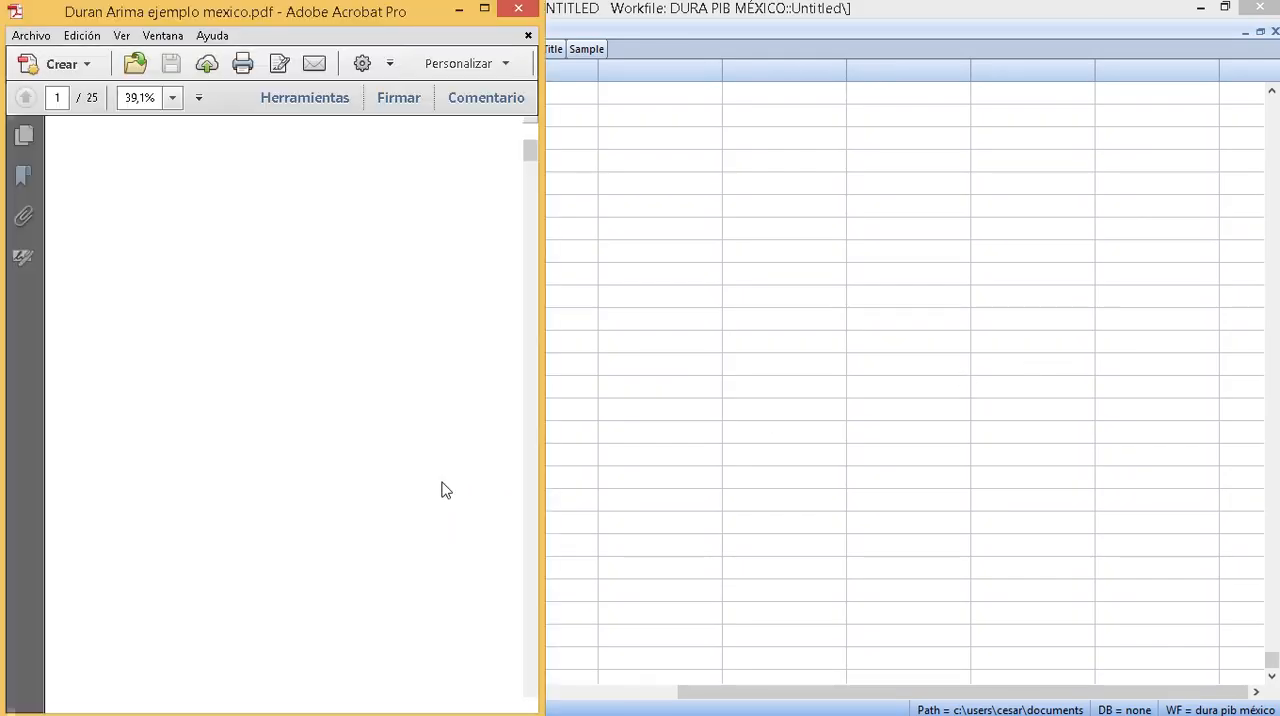
# - Dismiss the font message and go to page 22 of the PDF to read the 1999/03 GDP forecast scenarios
pyautogui.scroll(-5, 262, 457)
pyautogui.scroll(-6, 260, 457)
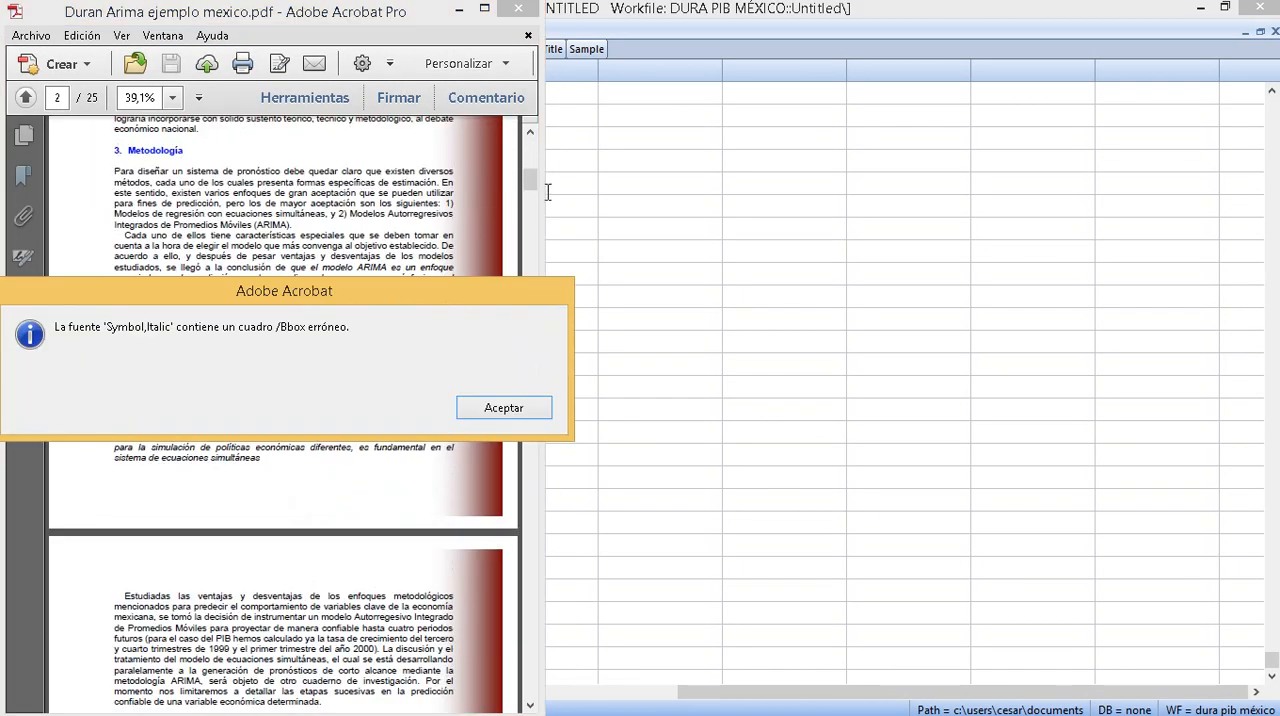
pyautogui.click(504, 409)
pyautogui.moveTo(530, 185); pyautogui.dragTo(530, 616)
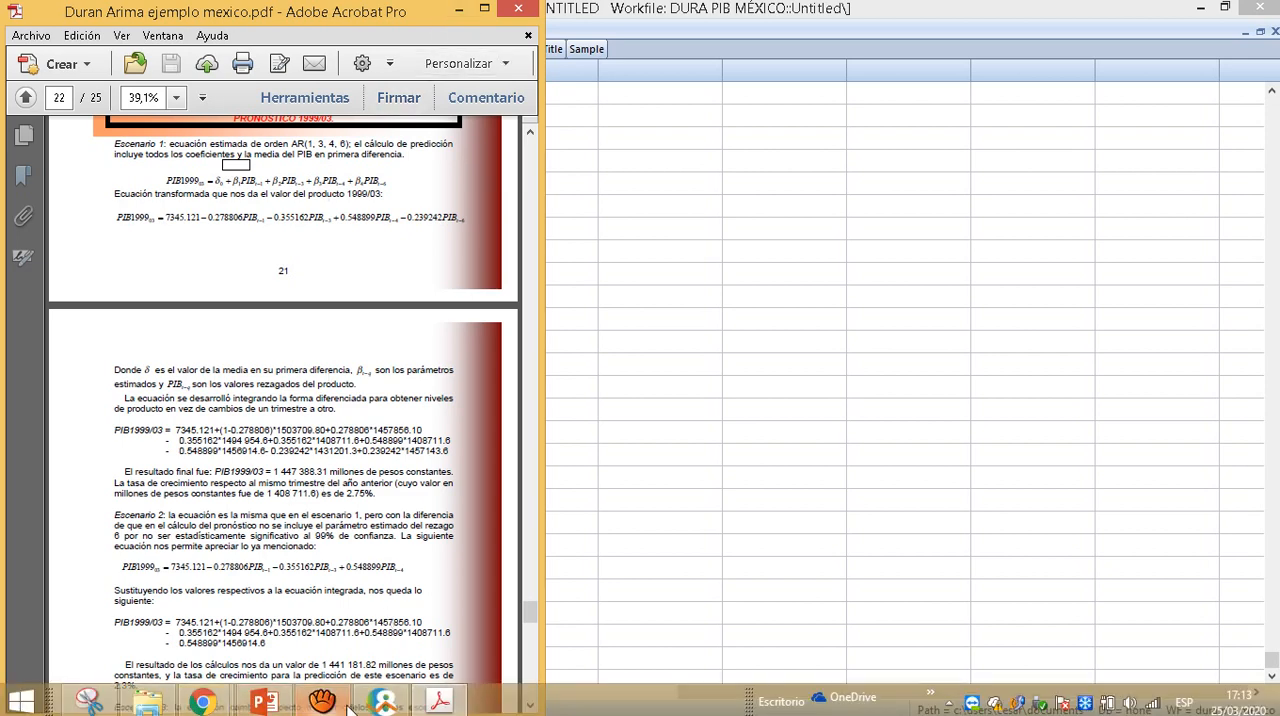
# - Switch back to EViews and display the XF, WDURANF and Y group as % Change
pyautogui.click(385, 703)
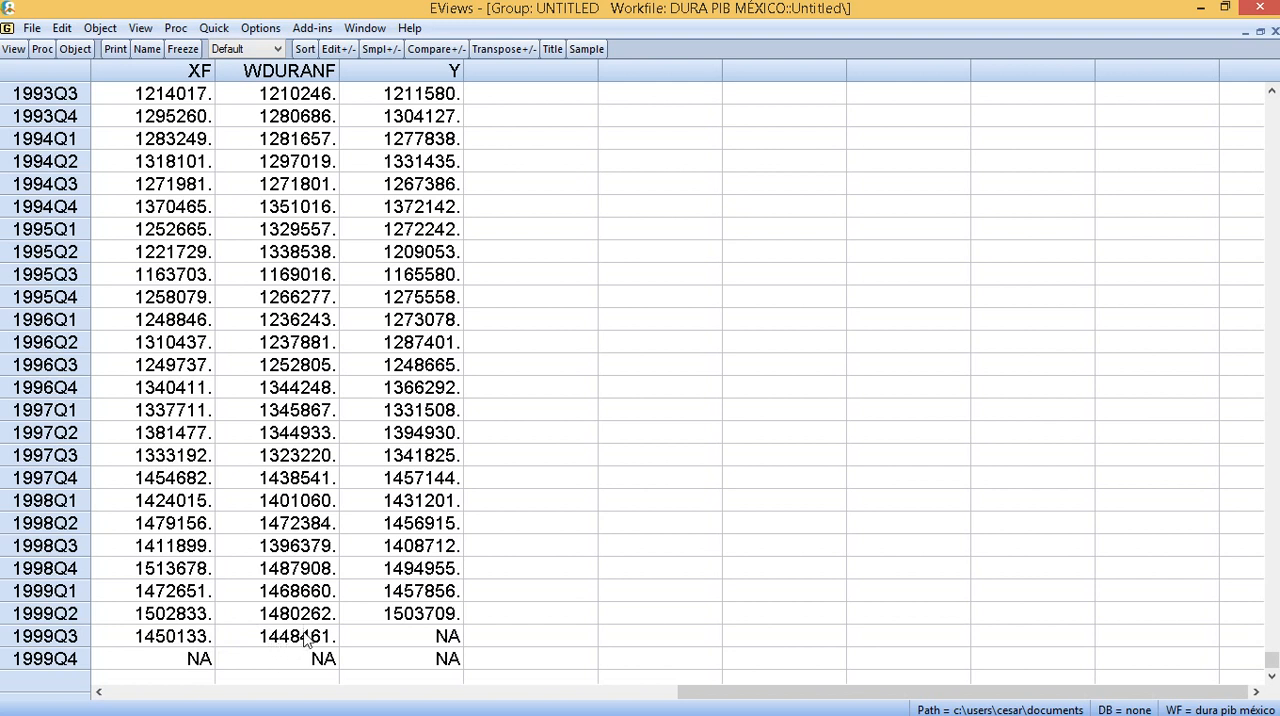
pyautogui.click(13, 50)
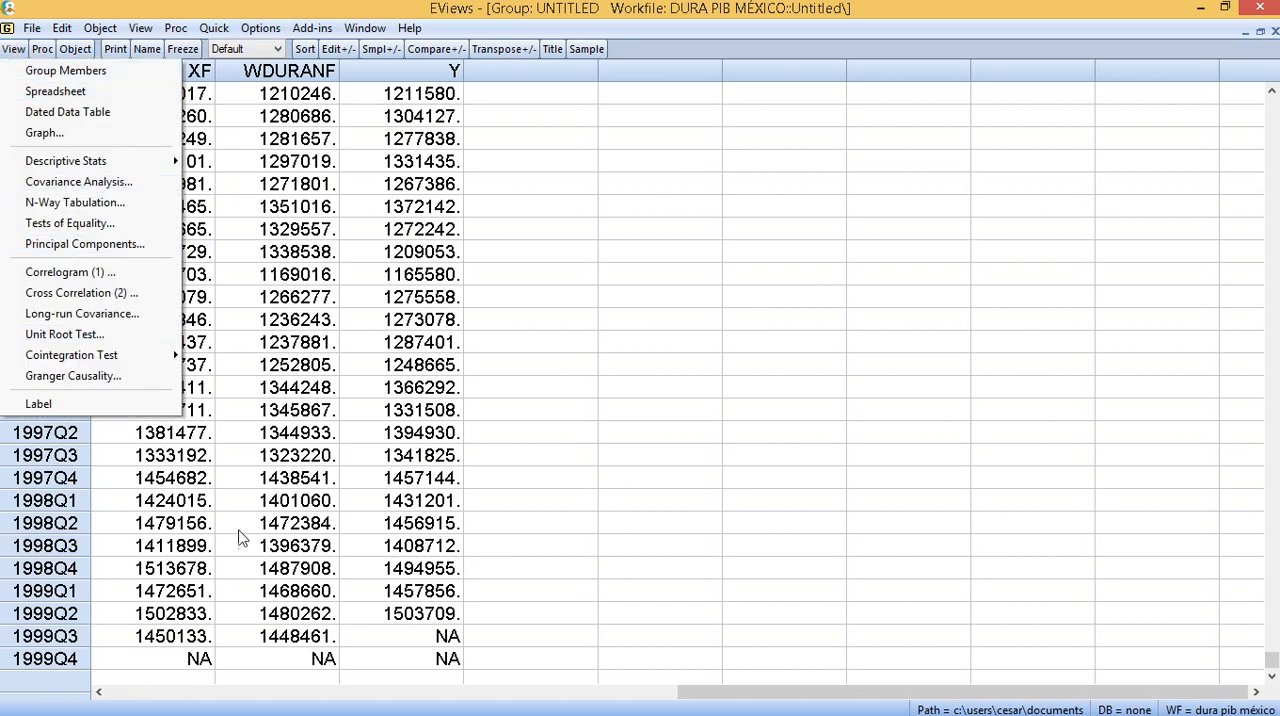
pyautogui.click(548, 576)
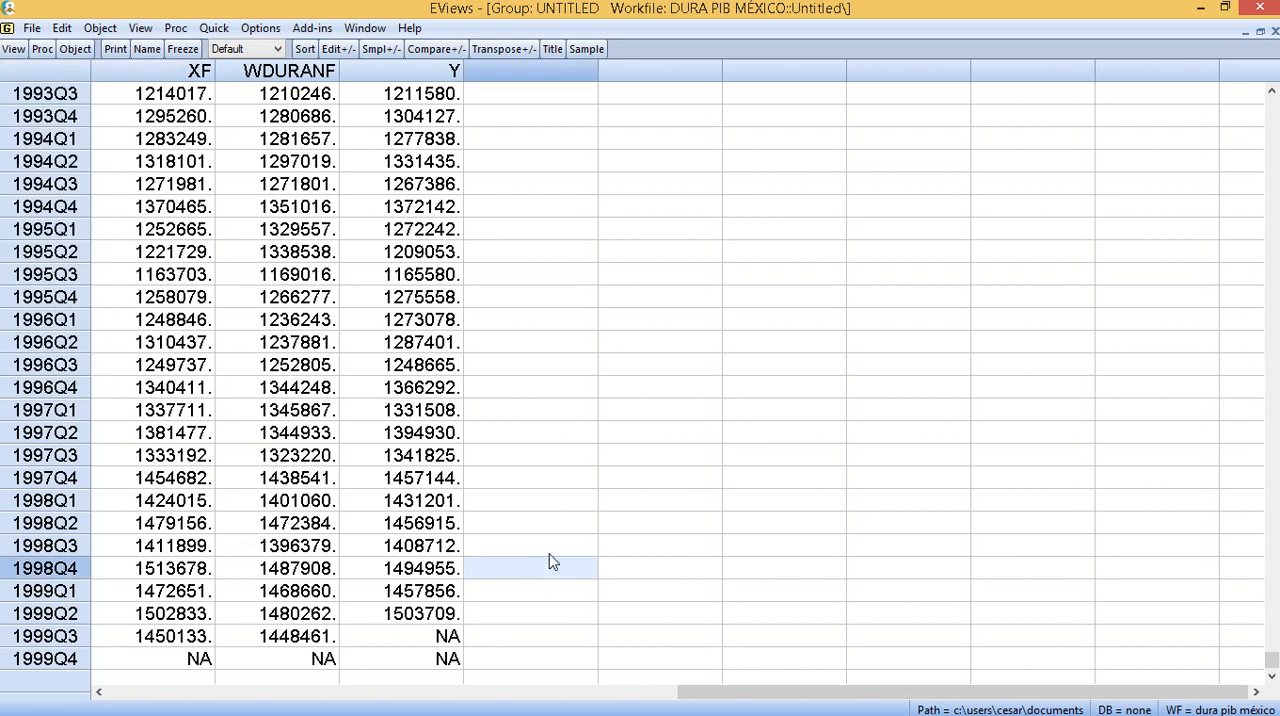
pyautogui.click(277, 50)
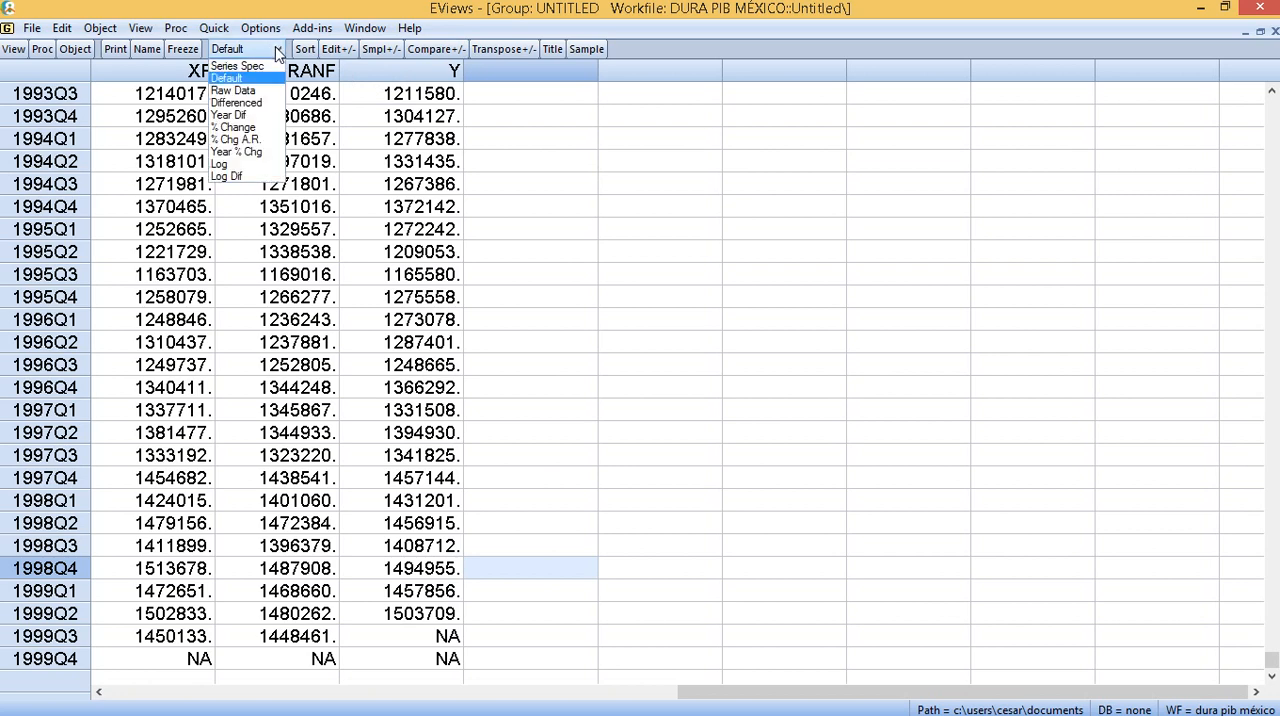
pyautogui.click(248, 129)
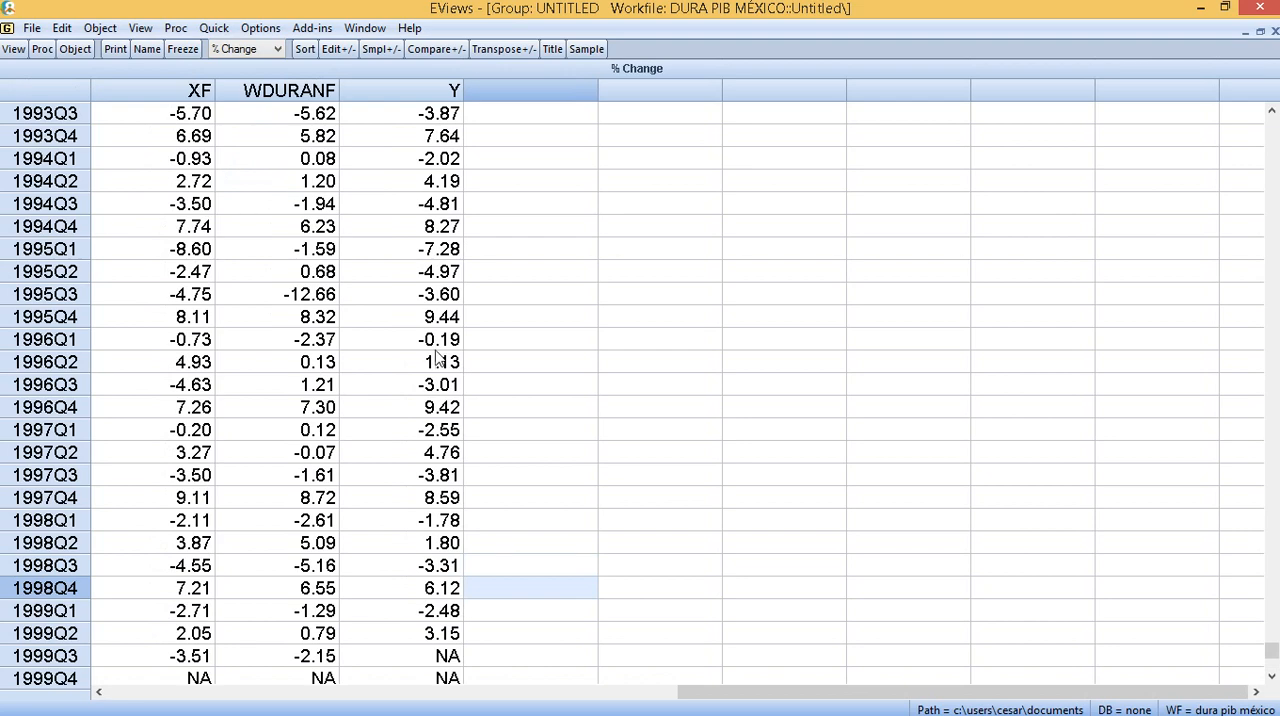
# - Plot the percent changes of the three series as a Line & Symbol graph in a single graph
pyautogui.click(13, 49)
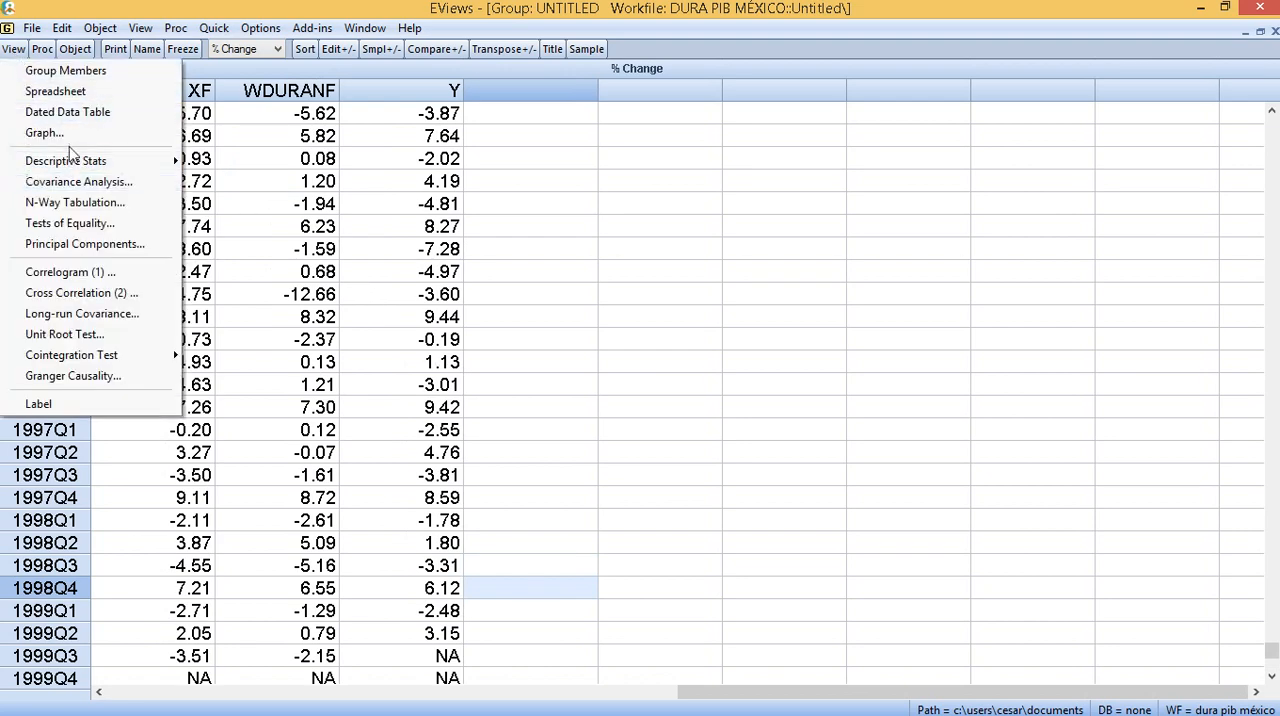
pyautogui.click(130, 140)
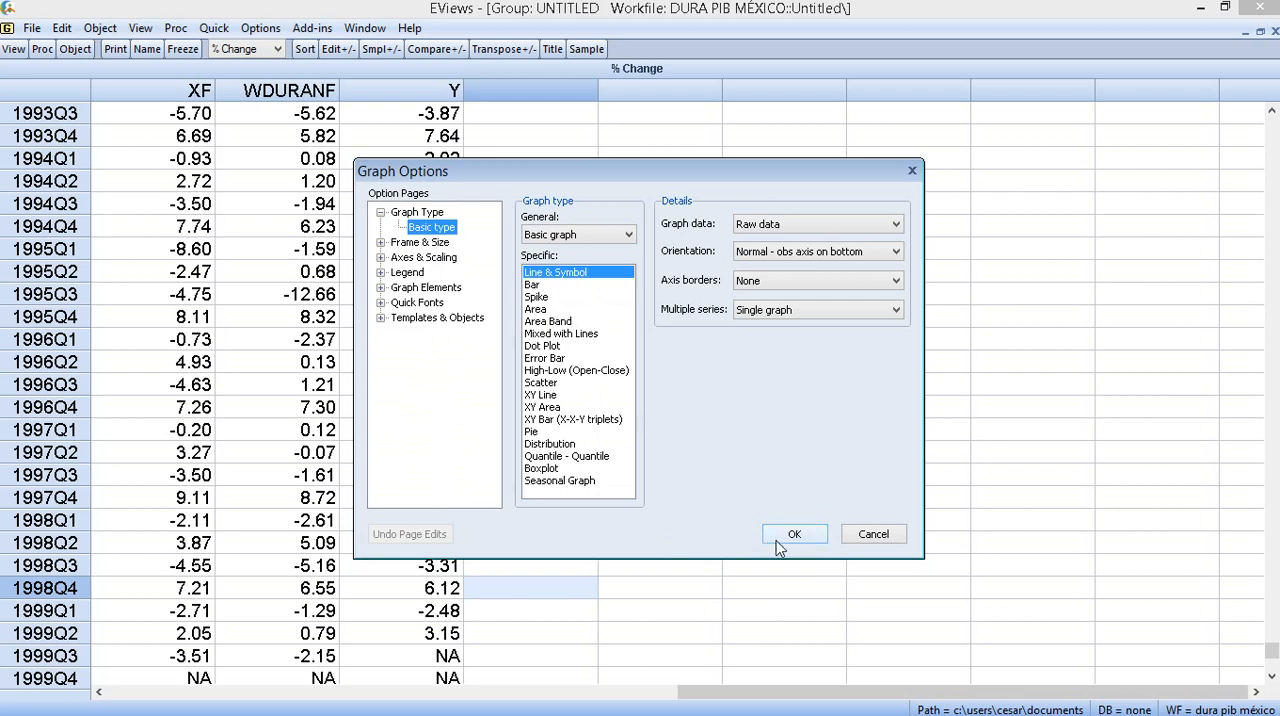
pyautogui.click(792, 537)
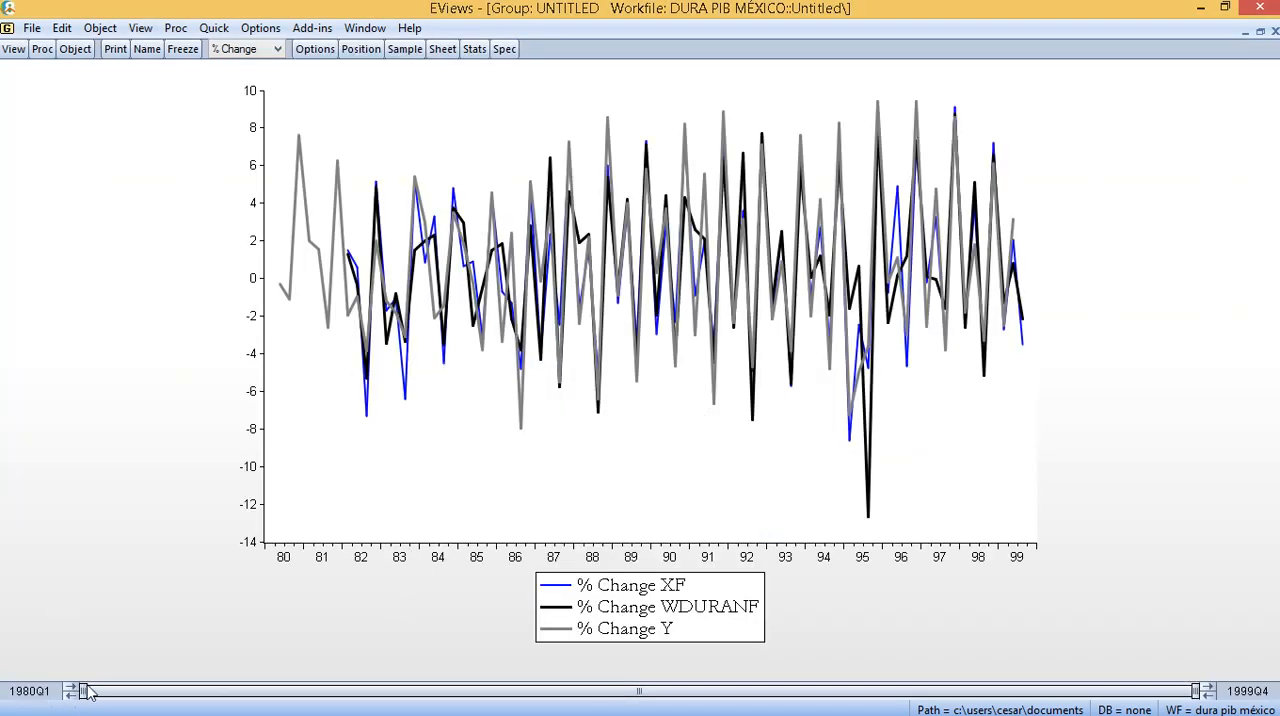
# - Narrow the graph's range to 1998Q4–1999Q4 and compare the series' percent changes at 1999Q2 and 1999Q3
pyautogui.moveTo(85, 691); pyautogui.dragTo(1090, 690)
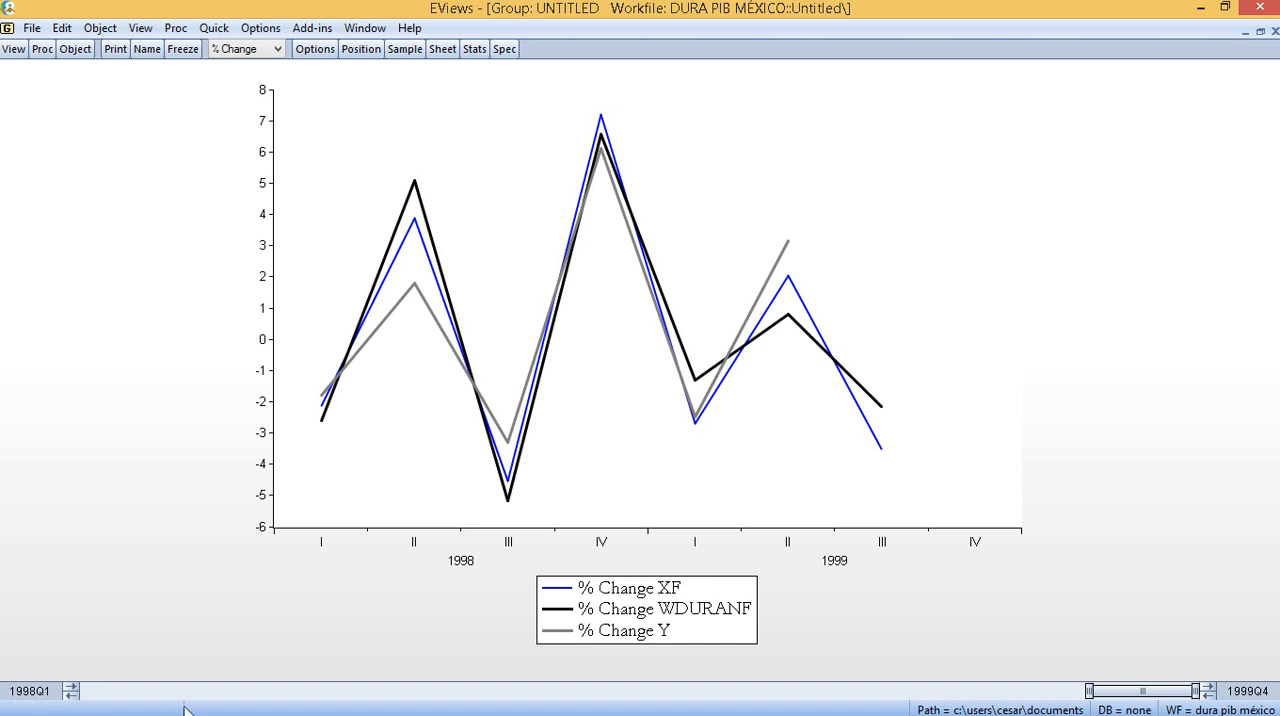
pyautogui.moveTo(1090, 692); pyautogui.dragTo(1133, 692)
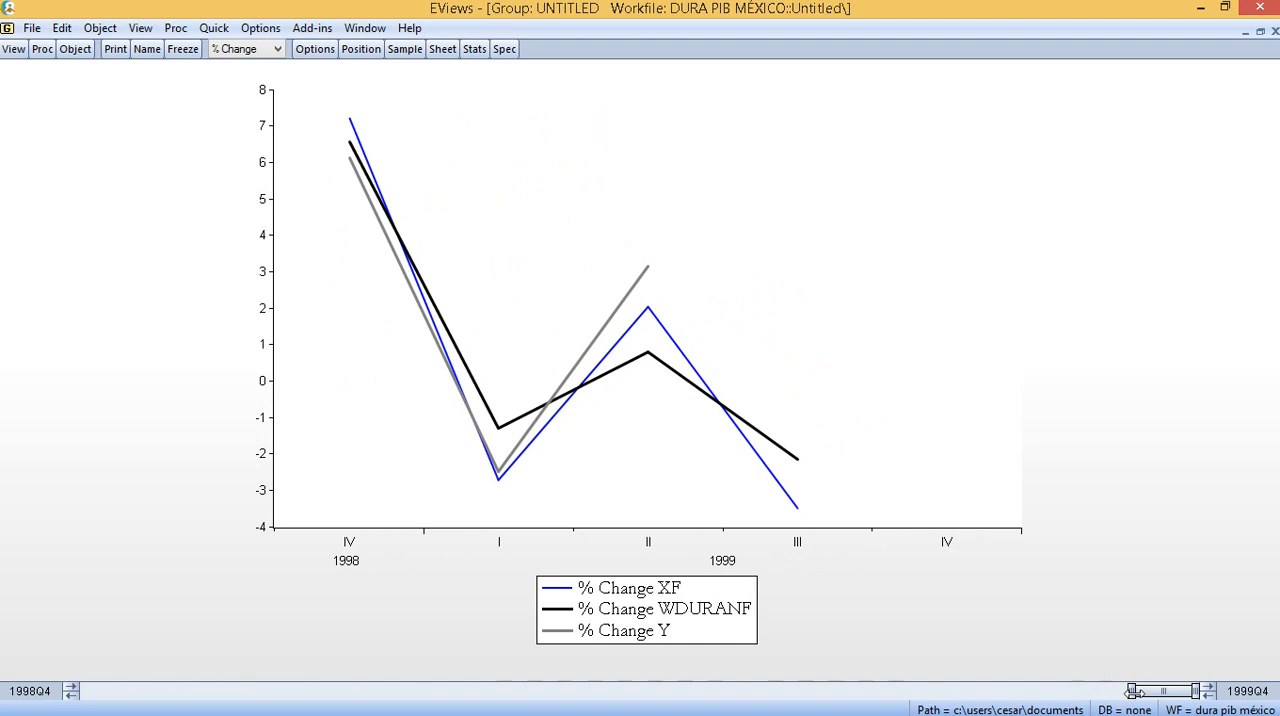
pyautogui.moveTo(780, 462)
pyautogui.moveTo(650, 271)
pyautogui.moveTo(801, 513)
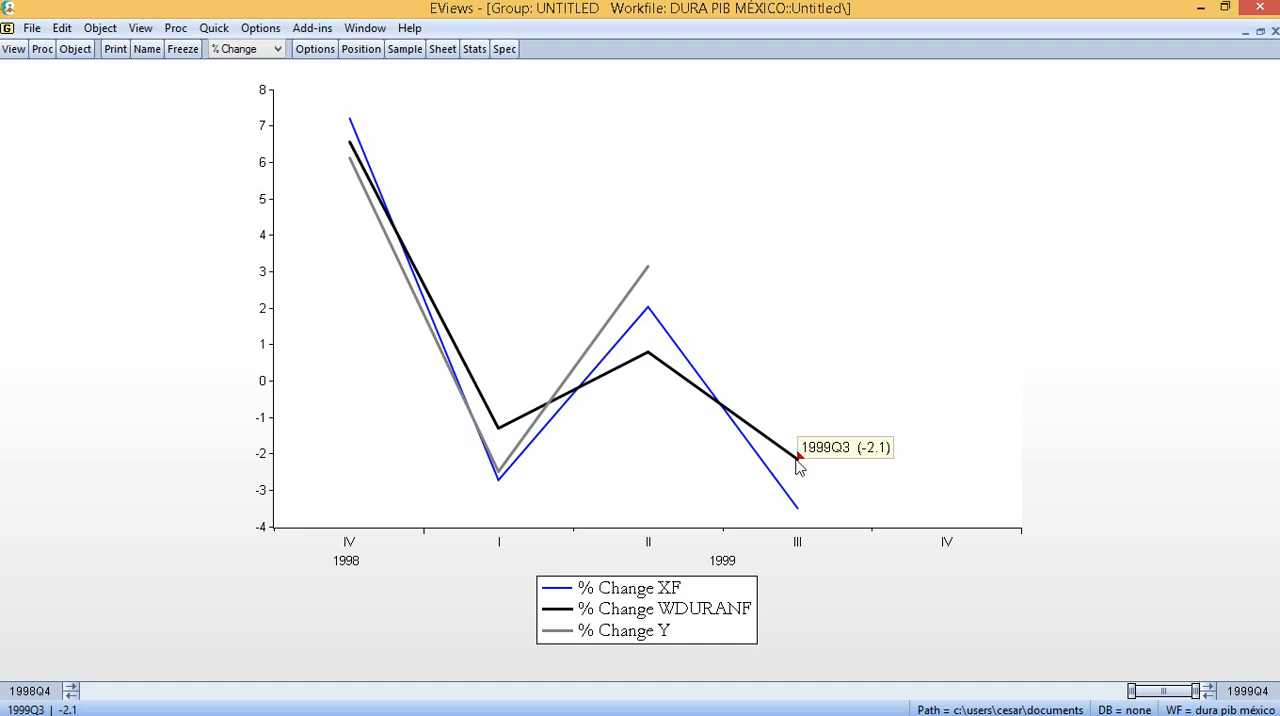
pyautogui.moveTo(440, 713)
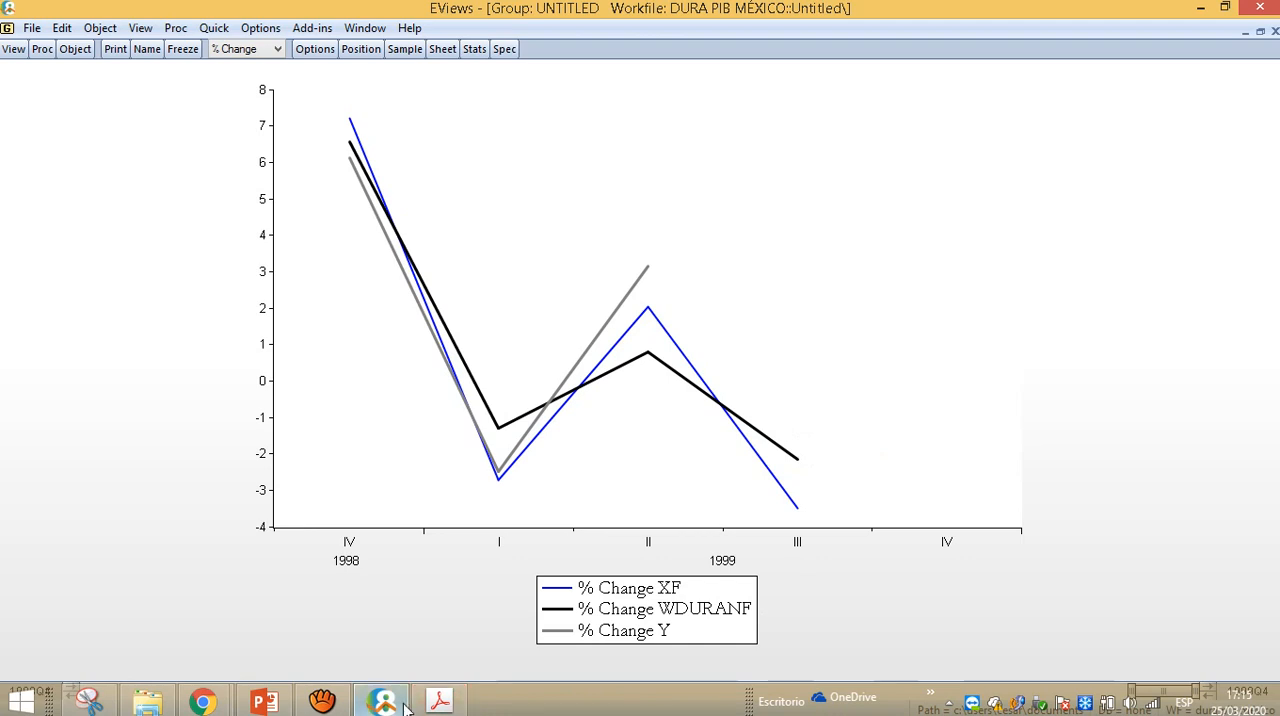
pyautogui.click(322, 700)
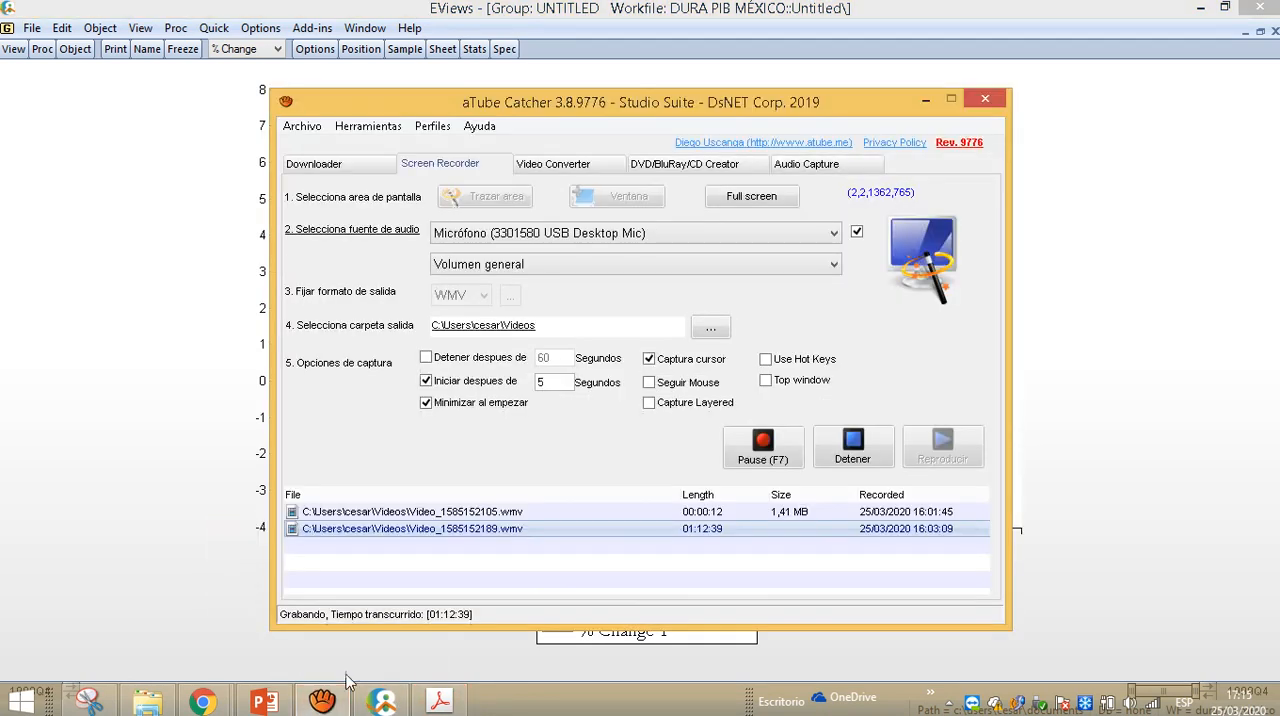